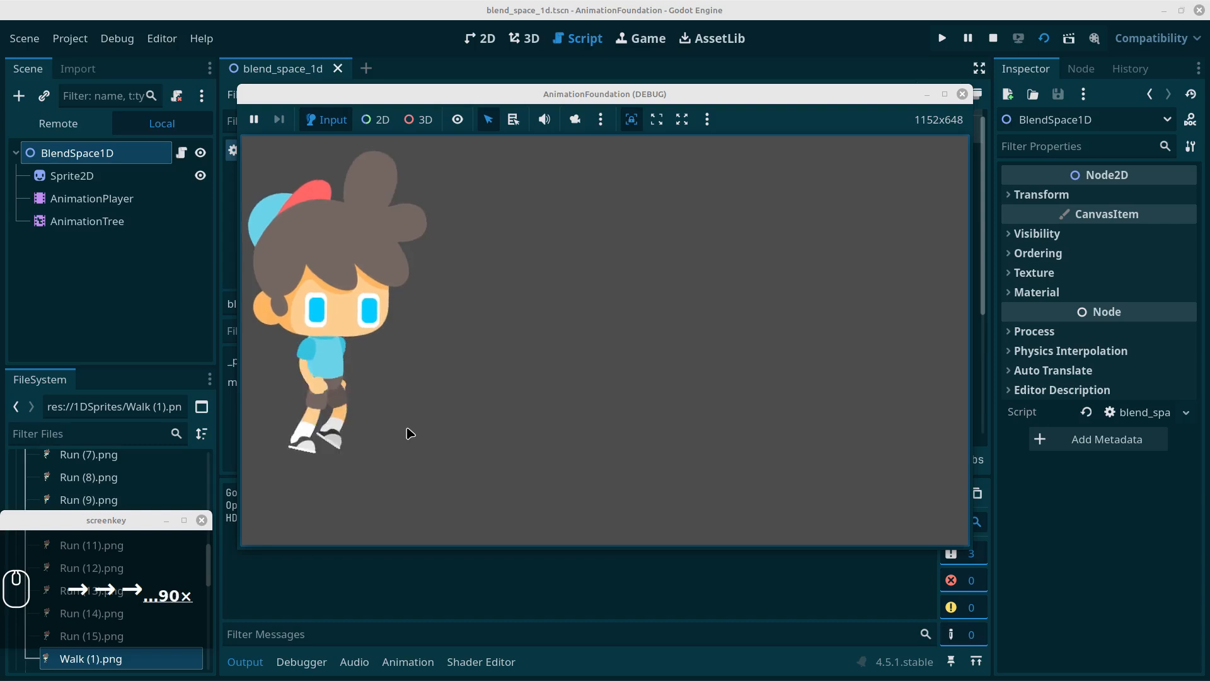
Test the character's walking and running in both directions in the running game, then close the game.
key("Left")
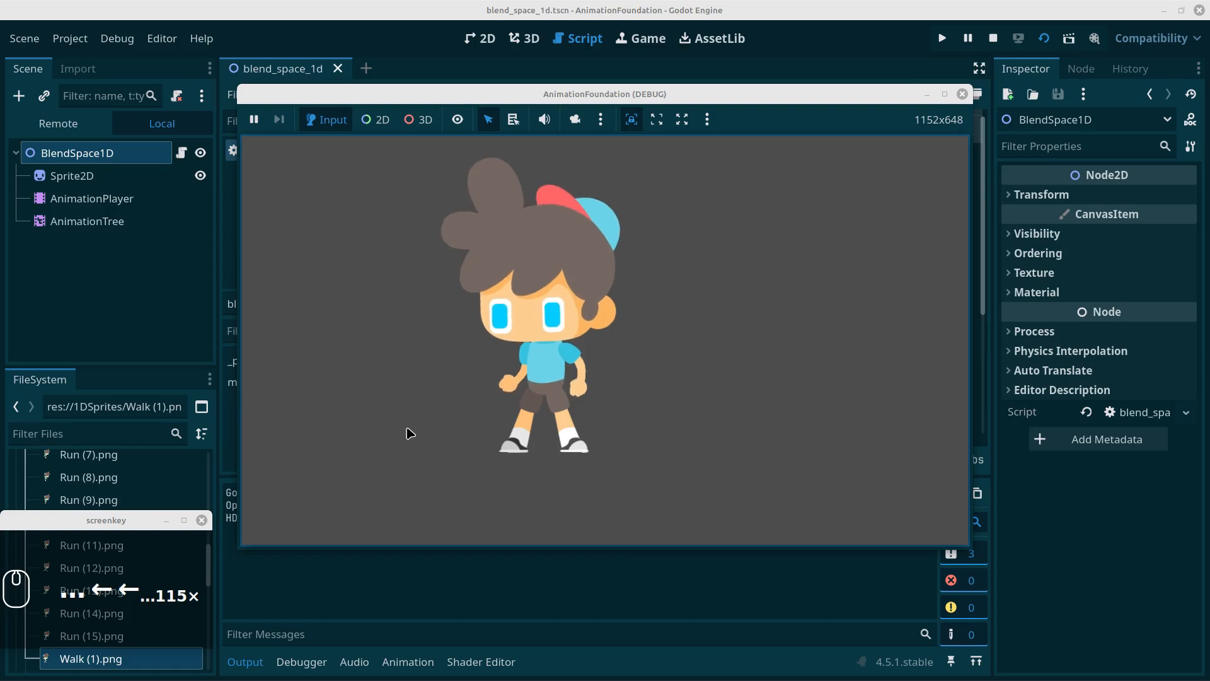
key("shift+Left")
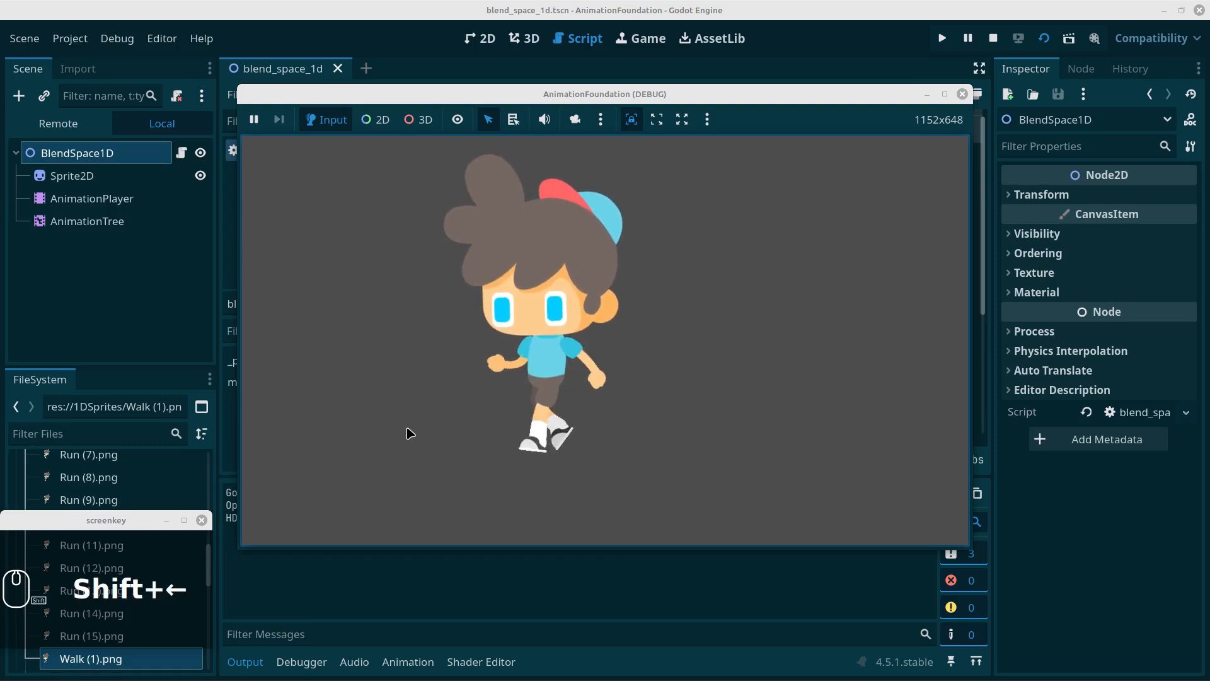
key("shift+Right")
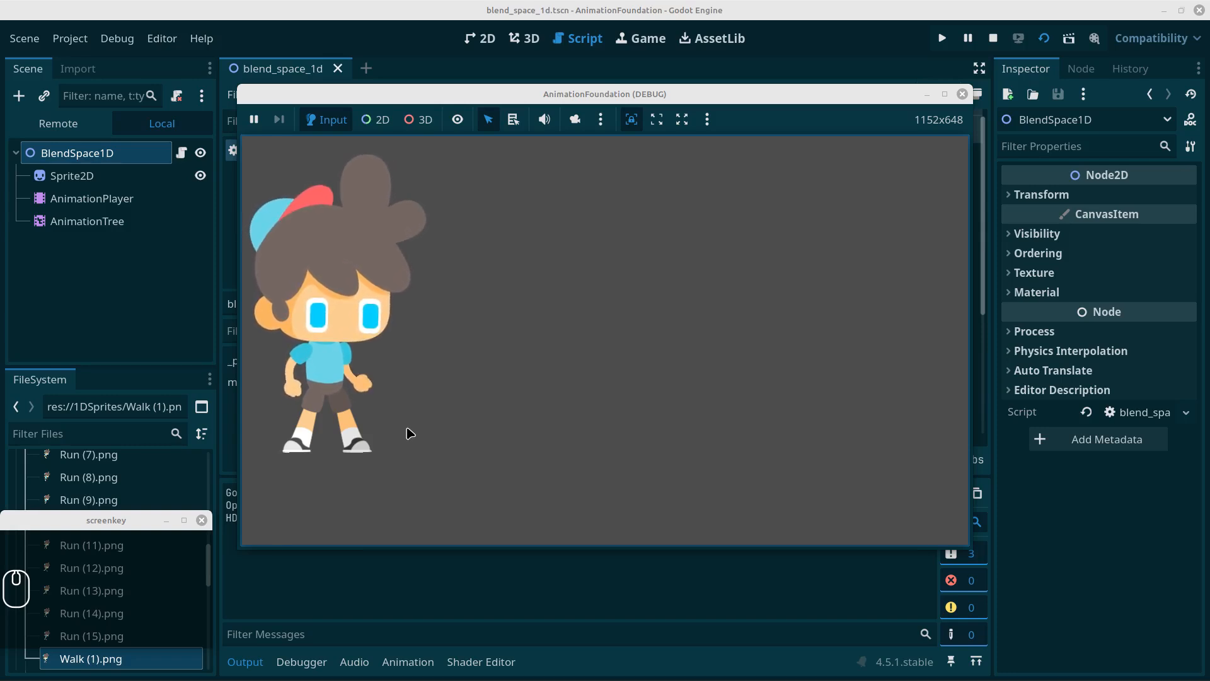
left_click(963, 94)
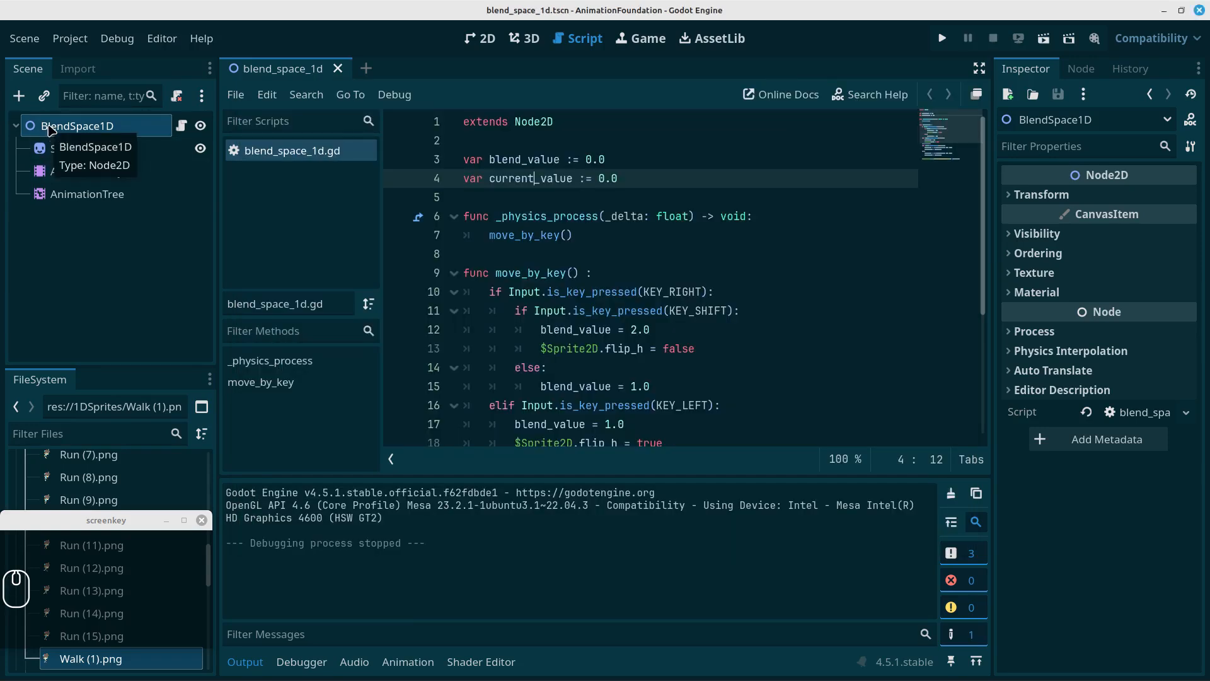
Create a new 2D scene with its root node named BlendSpace2D and save it as blend_space_2d.tscn.
left_click(366, 67)
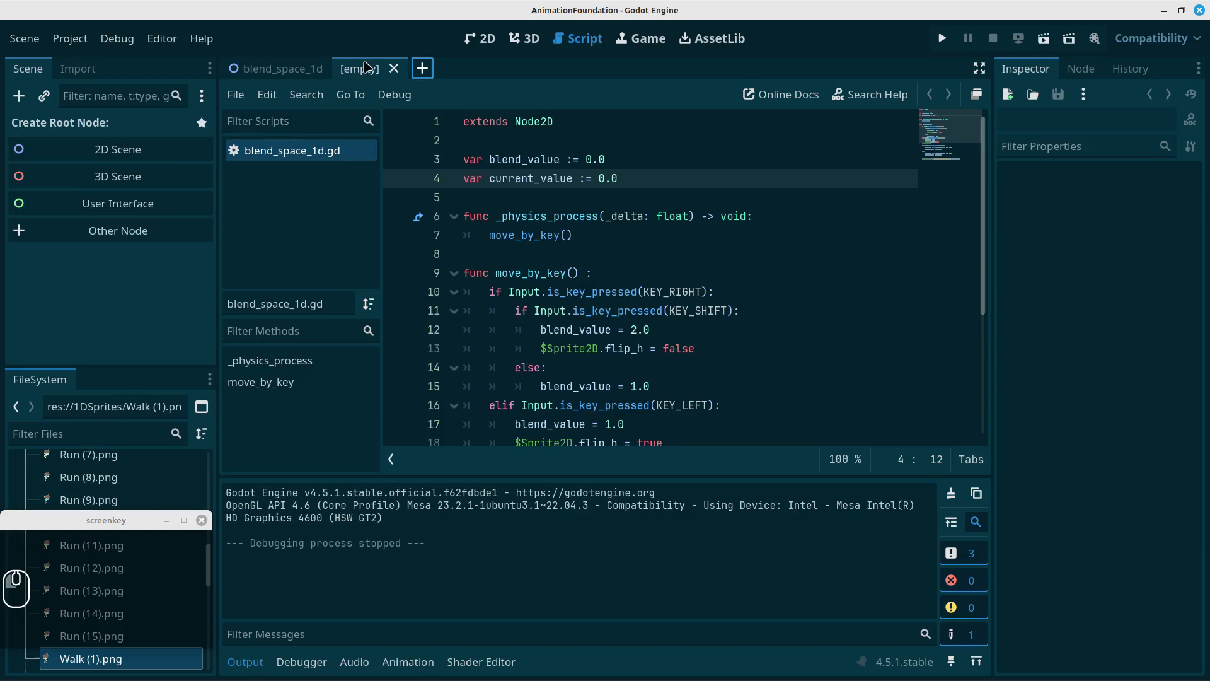
left_click(149, 152)
double_click(120, 125)
type("Blens")
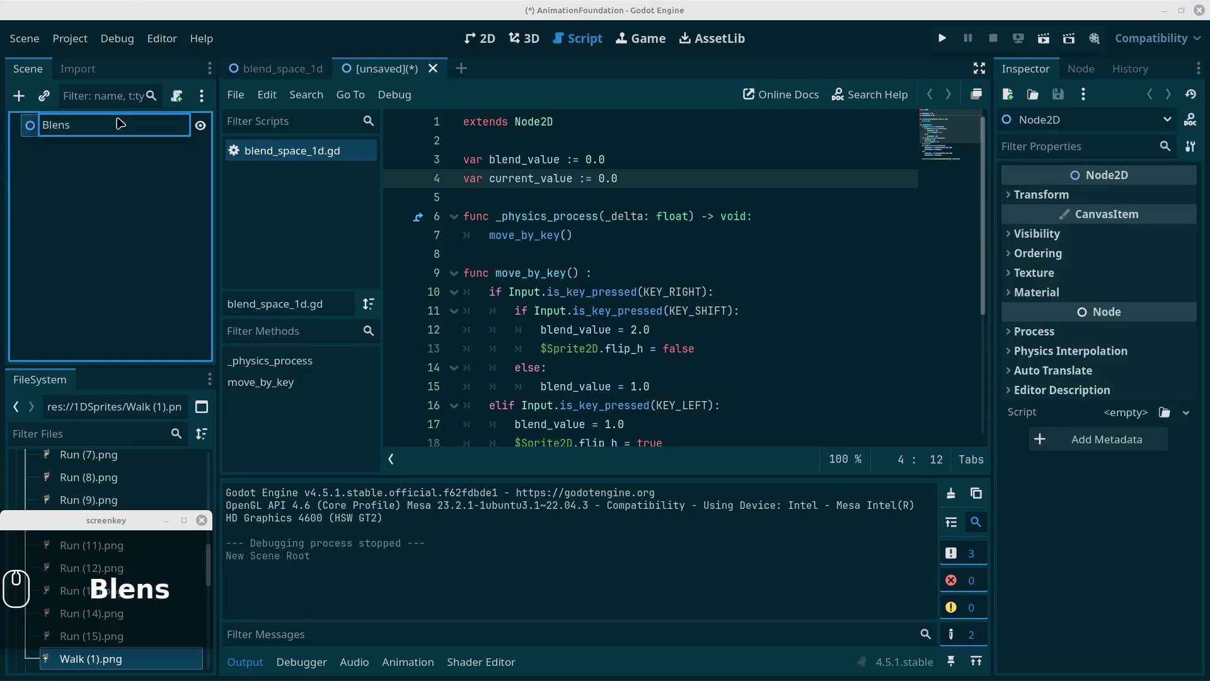
key("BackSpace")
type("dSpace2d")
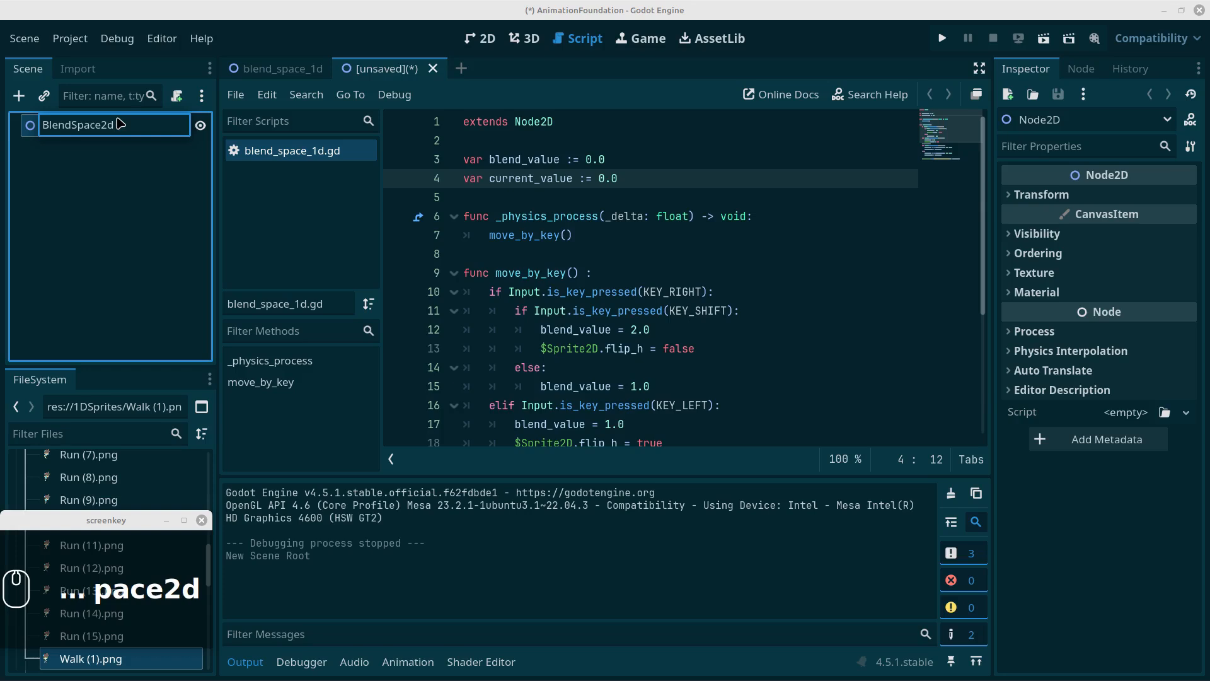
key("BackSpace")
type("D")
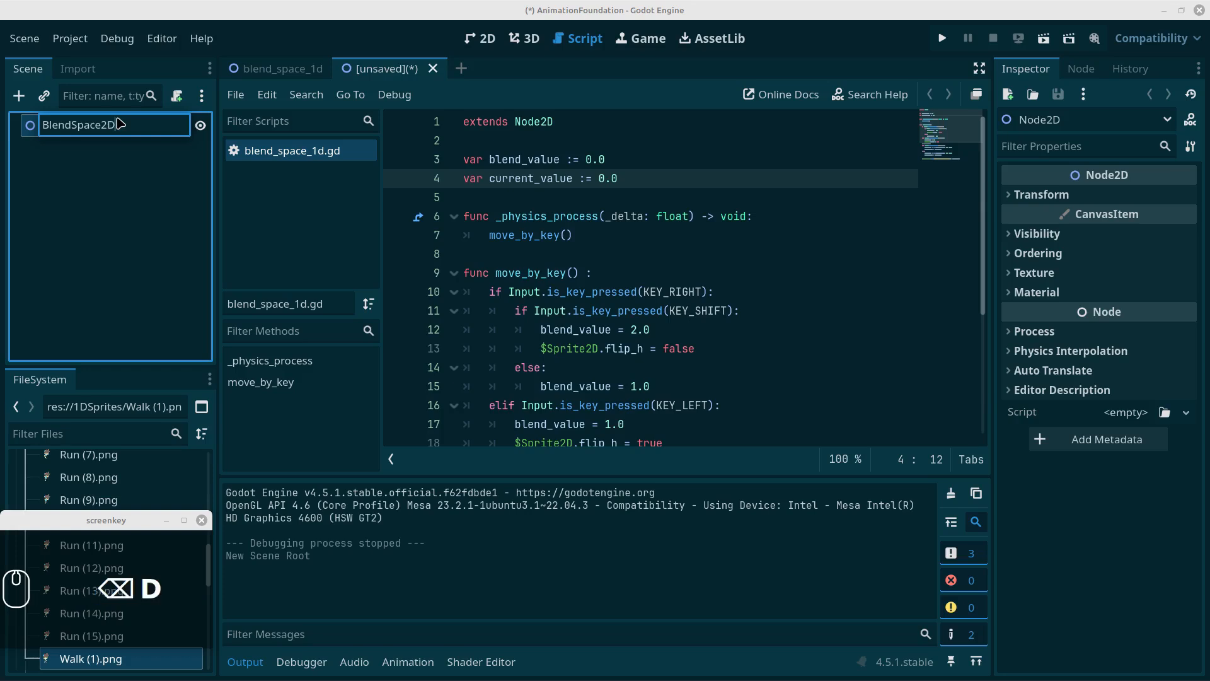
key("Return")
key("ctrl+s")
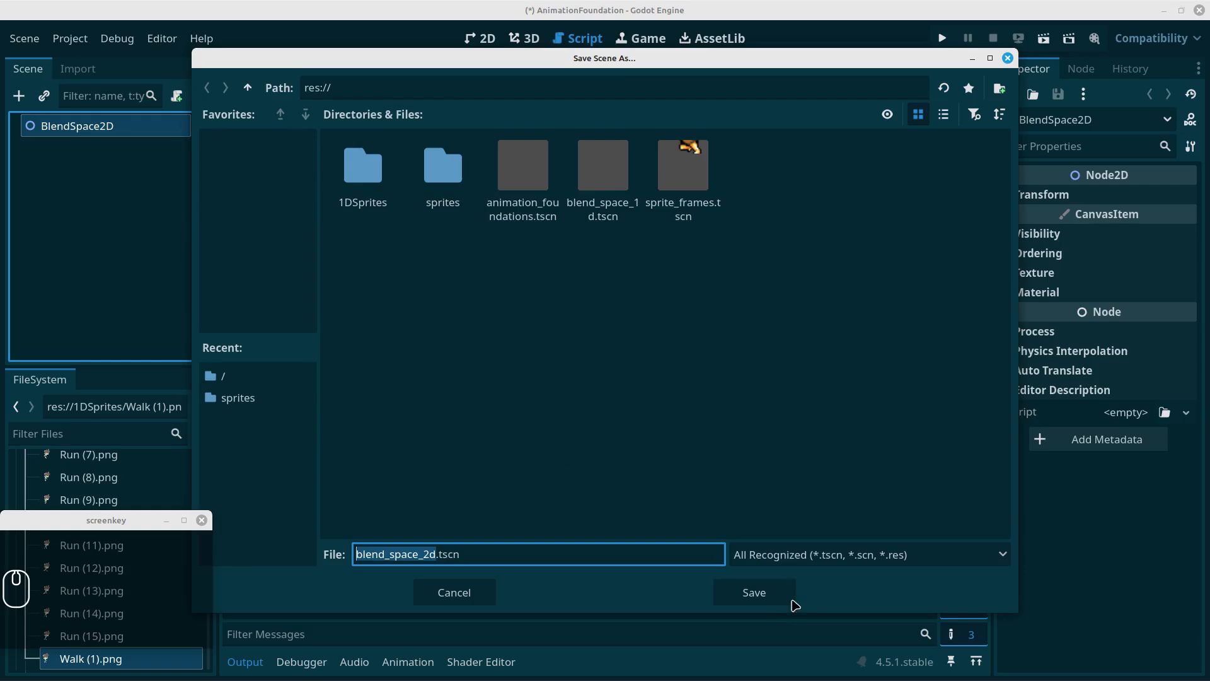
left_click(766, 598)
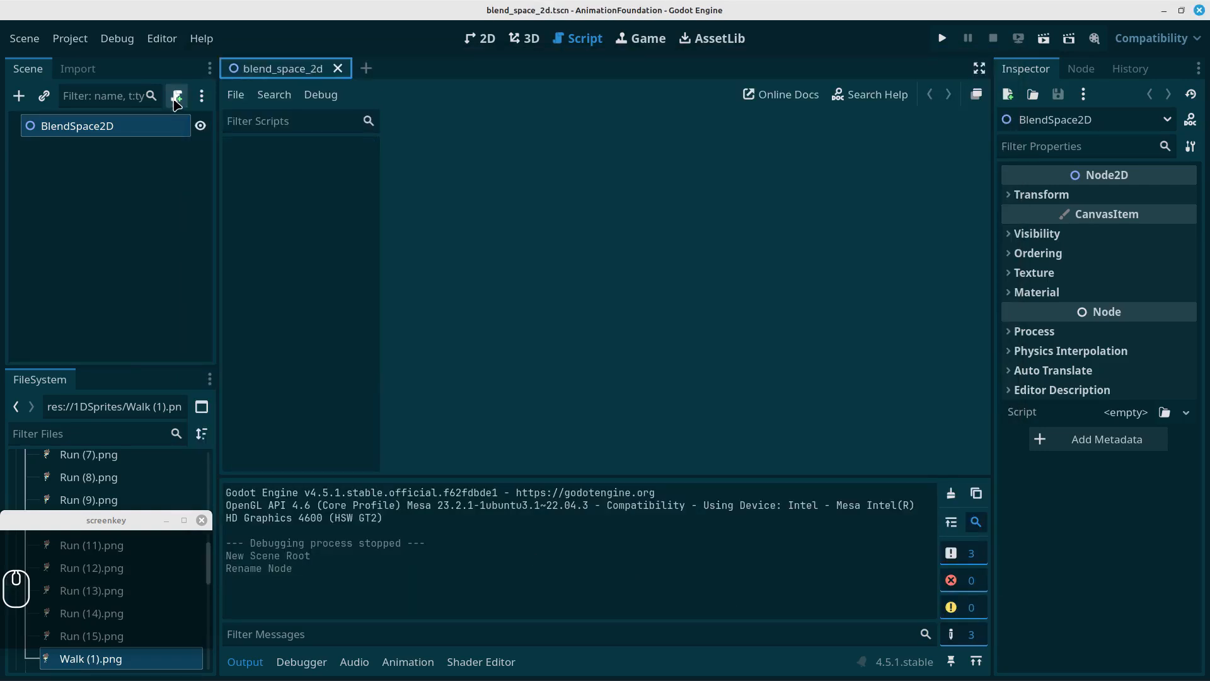
Attach a new GDScript at res://blend_space_2d.gd to the BlendSpace2D node using the empty template, and save the scene.
left_click(178, 98)
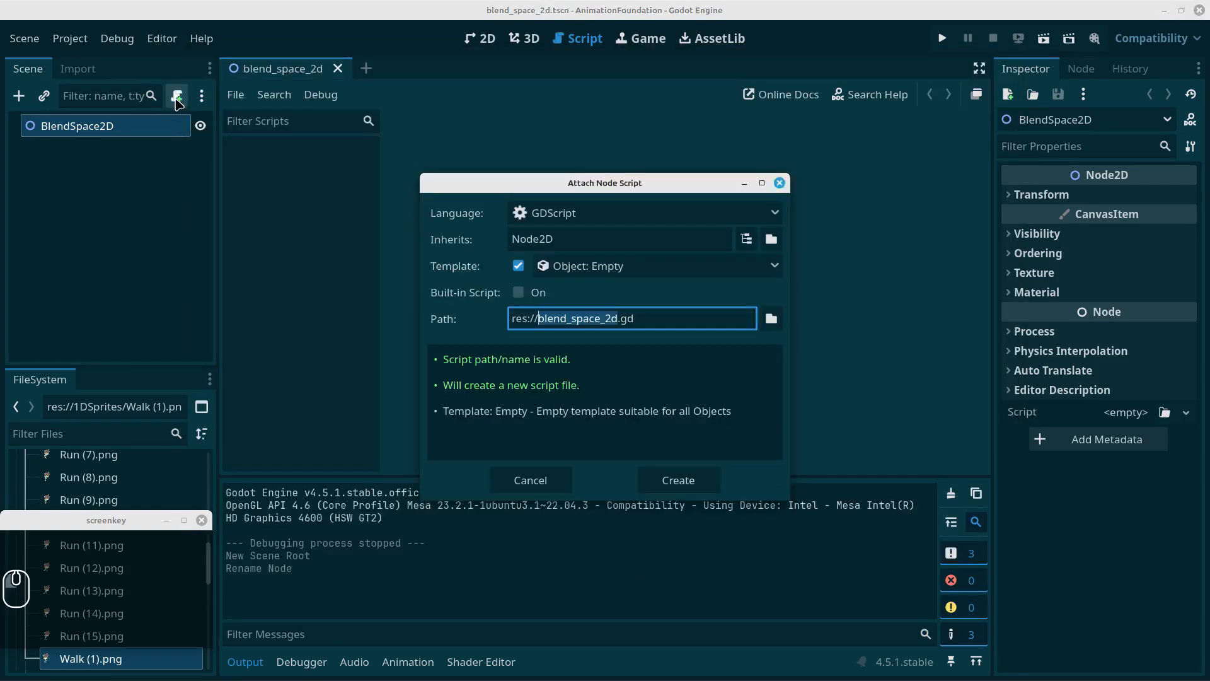
left_click(672, 484)
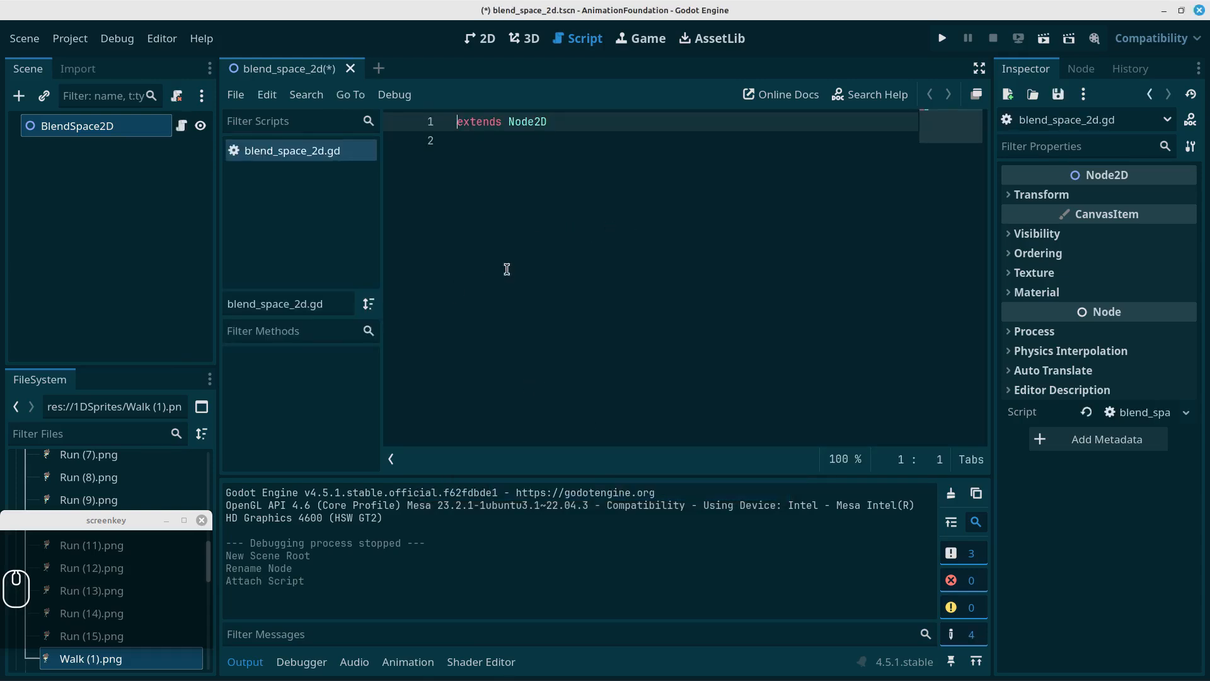
key("ctrl+s")
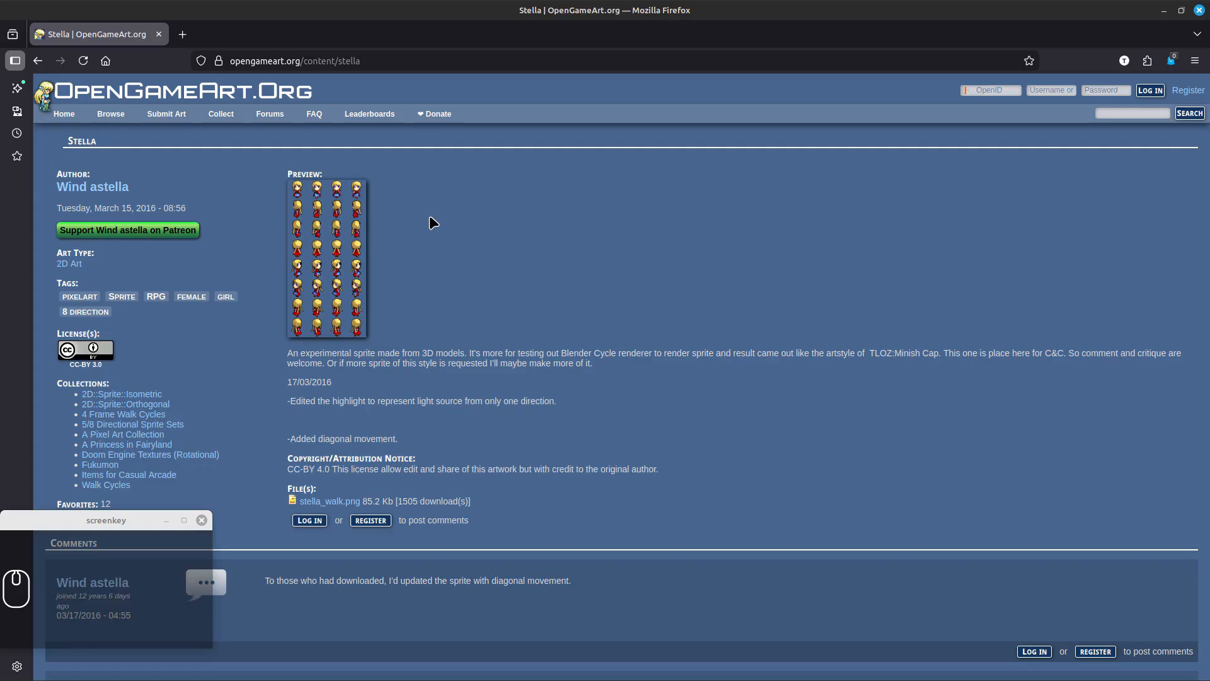
Examine the enlarged preview of the Stella walk sprite sheet on OpenGameArt, then close the preview and return to the page.
left_click(311, 248)
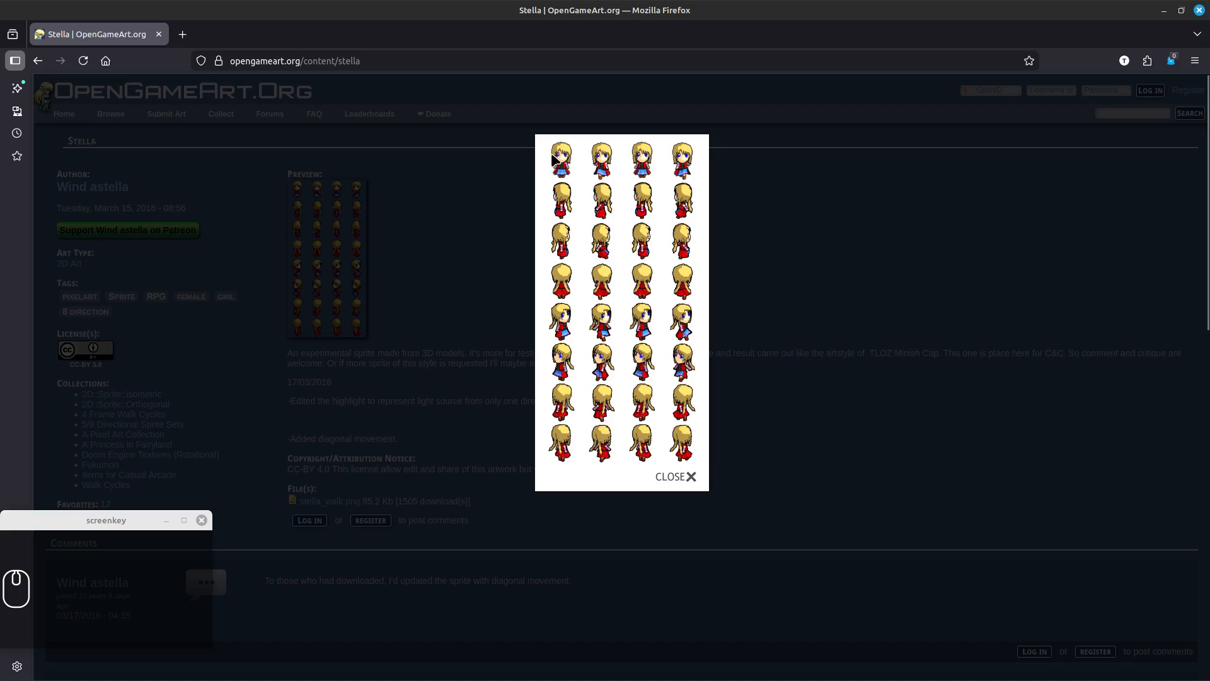
scroll(617, 290, "up", 5, "ctrl")
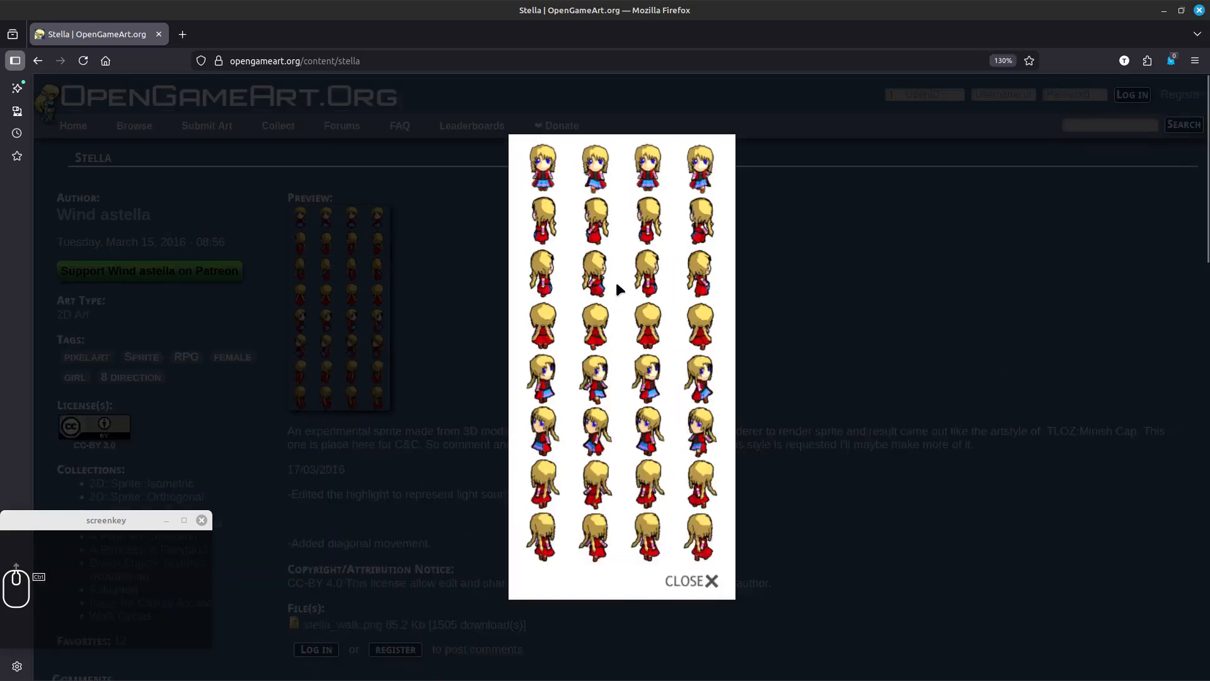
scroll(620, 294, "down", 1, "ctrl")
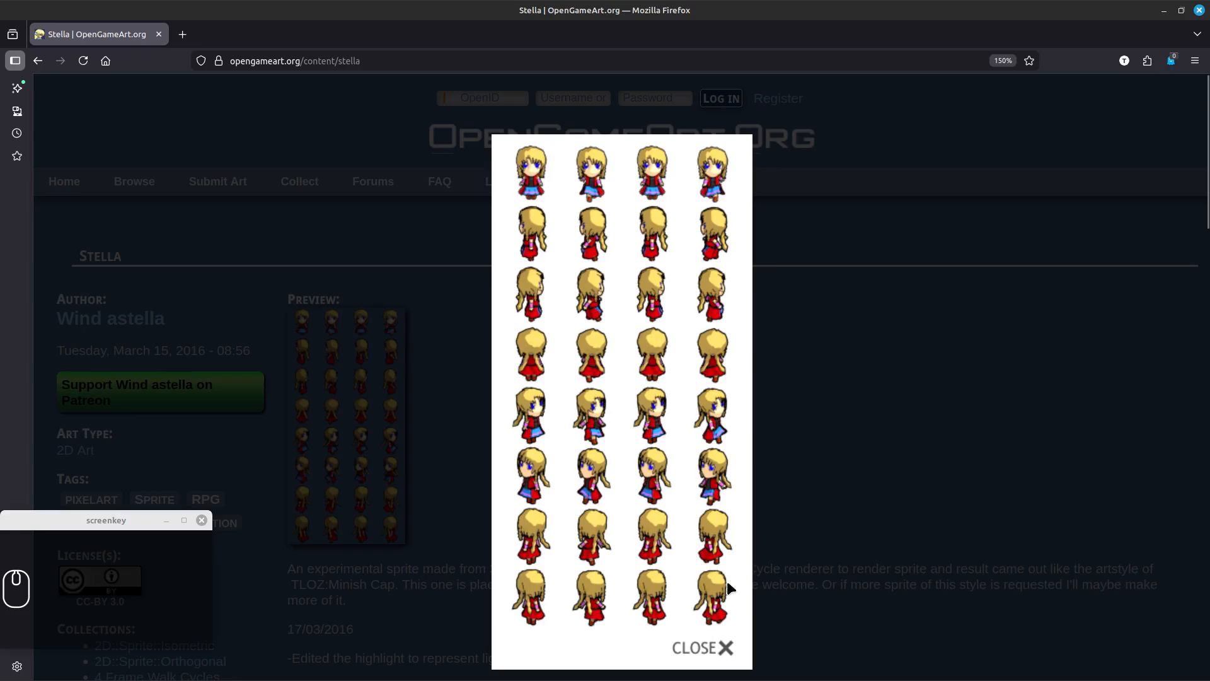
left_click(725, 646)
scroll(406, 418, "down", 3)
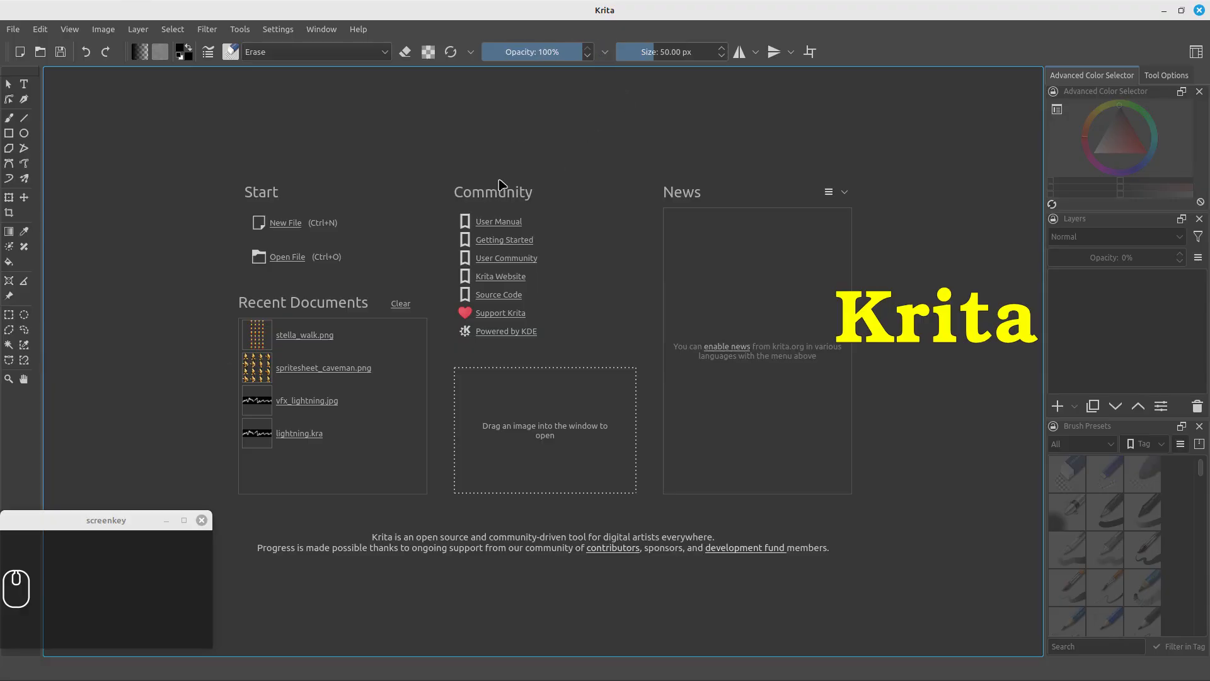
Switch to Krita, open stella_walk.png and start Image Split, keeping the sprite sheet in view.
left_click(301, 337)
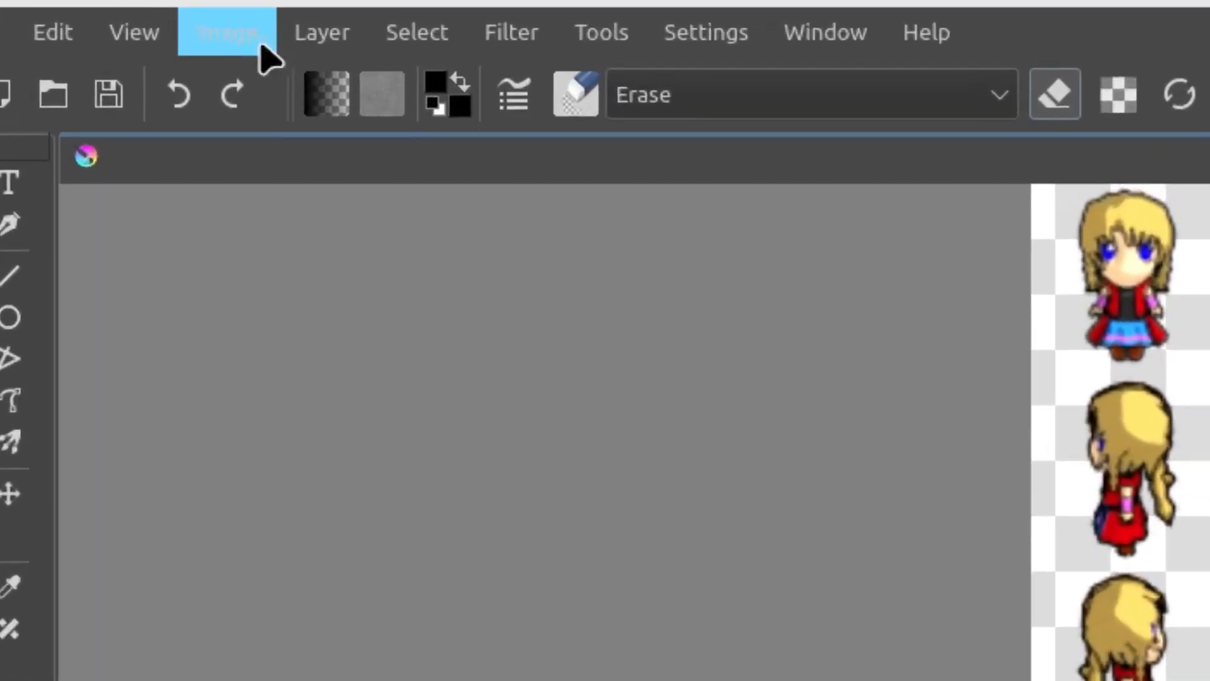
left_click(165, 32)
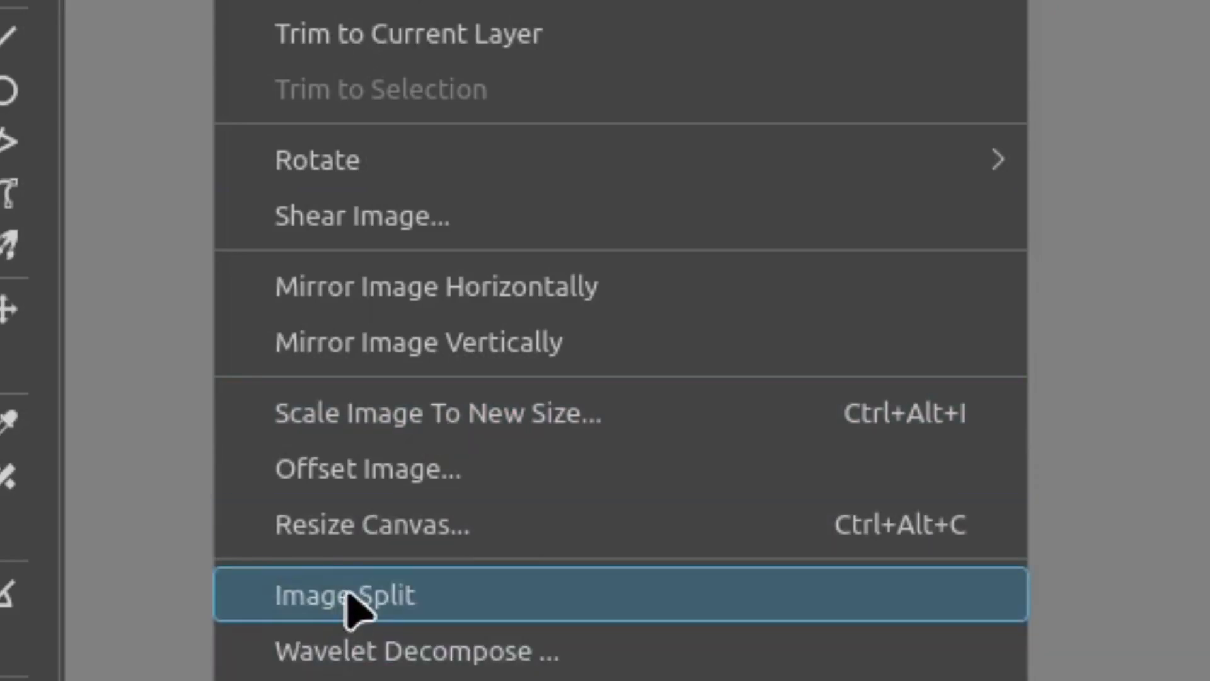
left_click(353, 605)
left_click_drag(634, 199, 907, 191)
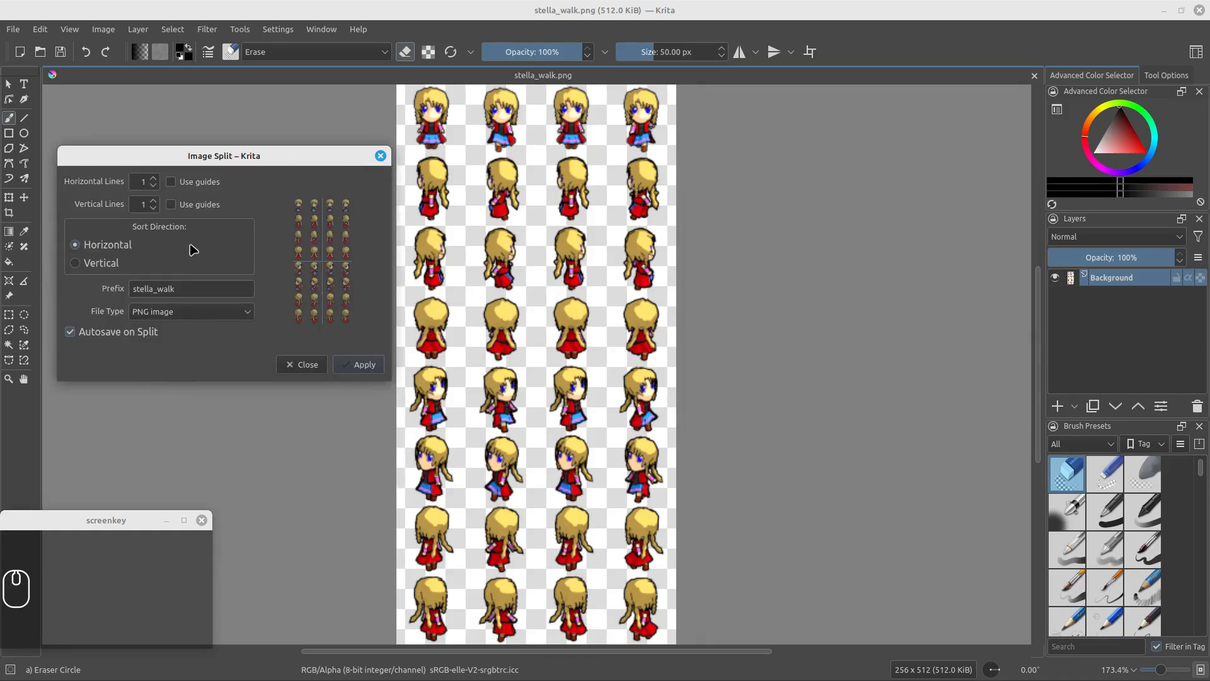
Set the image split to 7 horizontal and 3 vertical lines, apply it, and cancel at the choice of the save folder.
left_click(144, 182)
double_click(145, 182)
type("6")
left_click(155, 178)
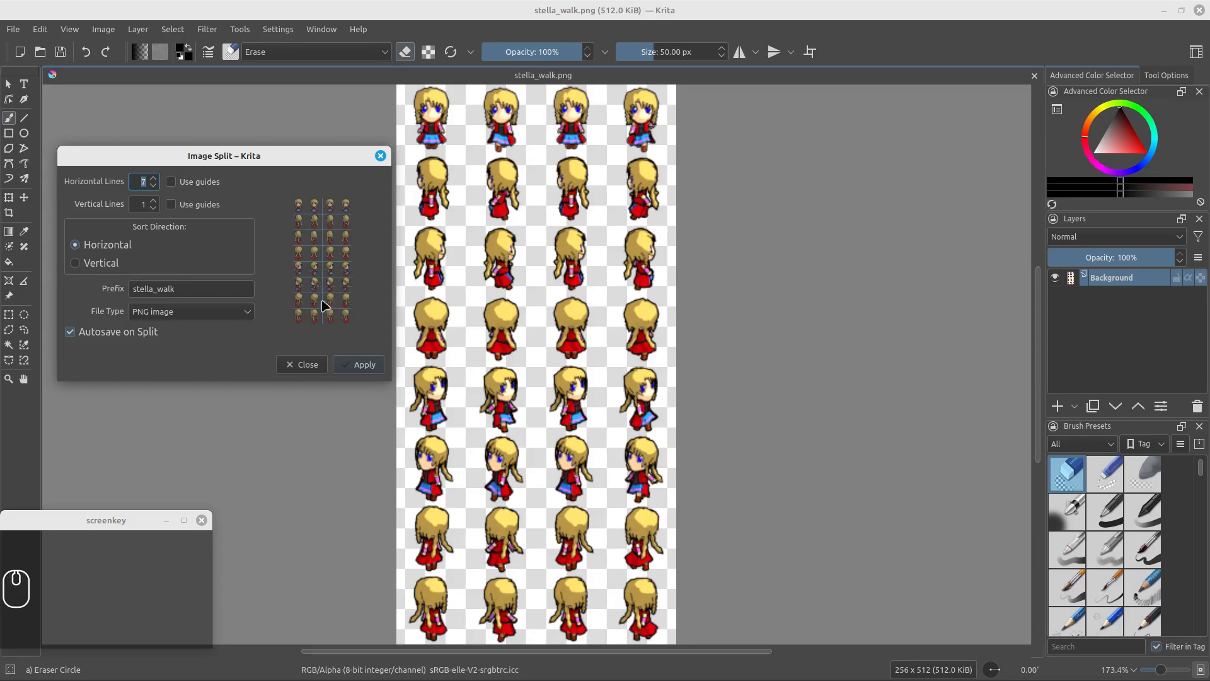
left_click(153, 201)
left_click(152, 201)
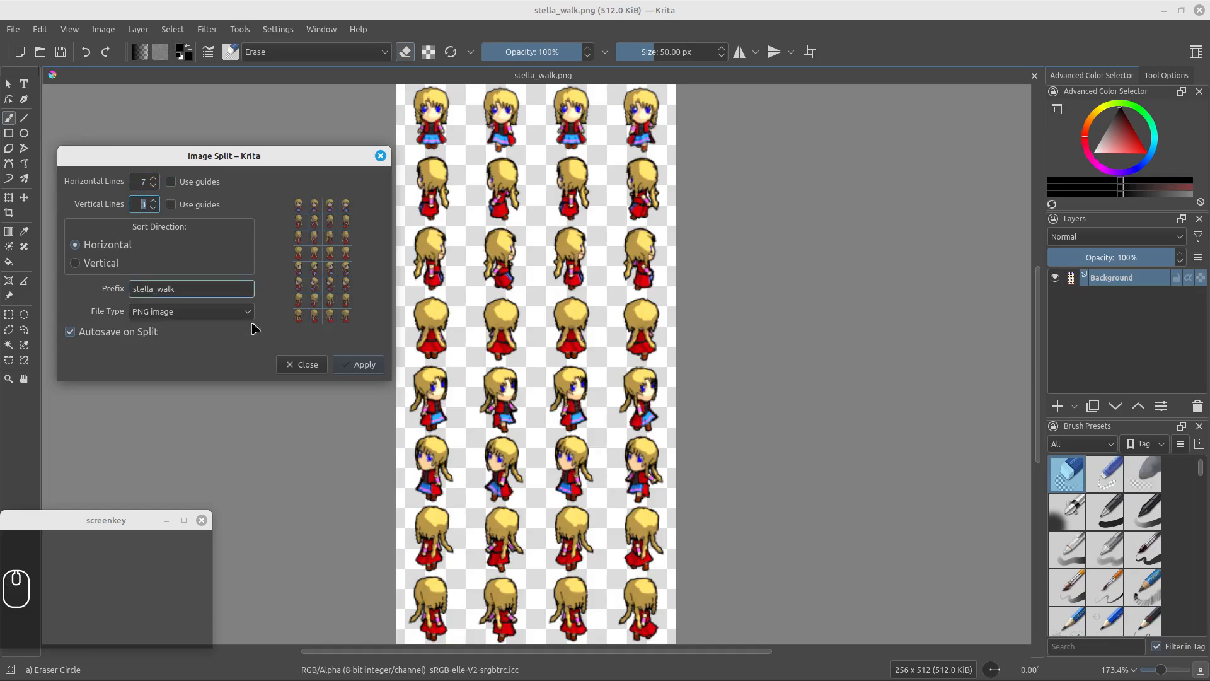
left_click(351, 367)
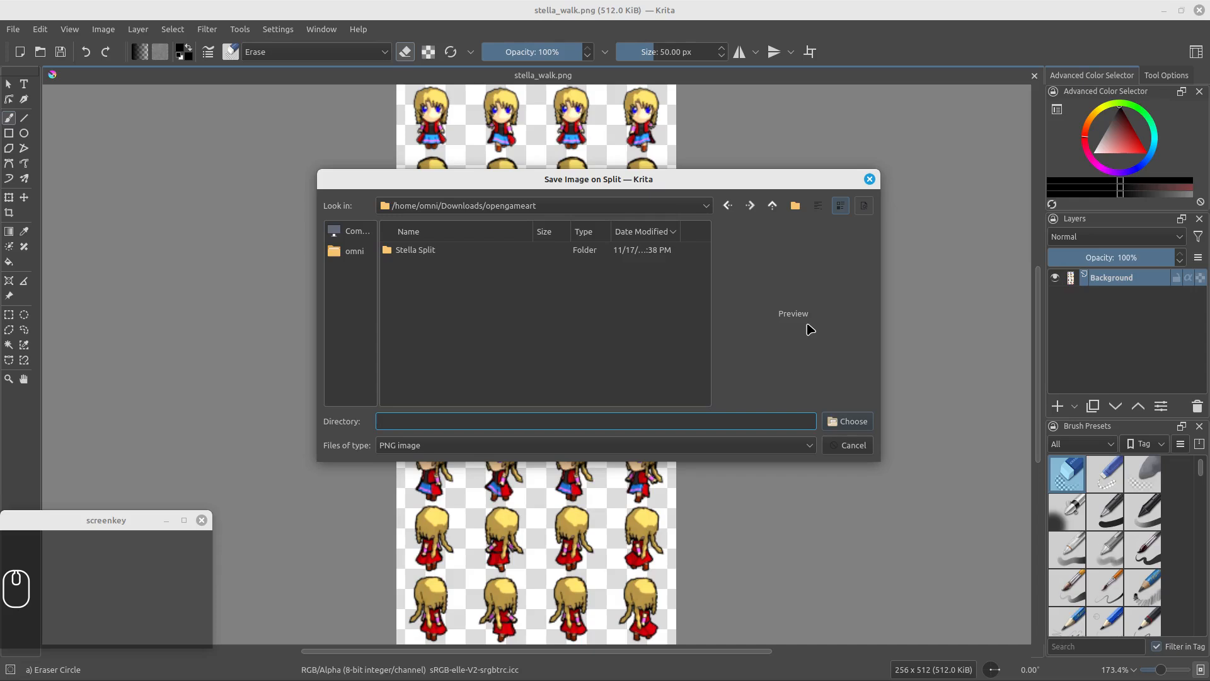
left_click(857, 450)
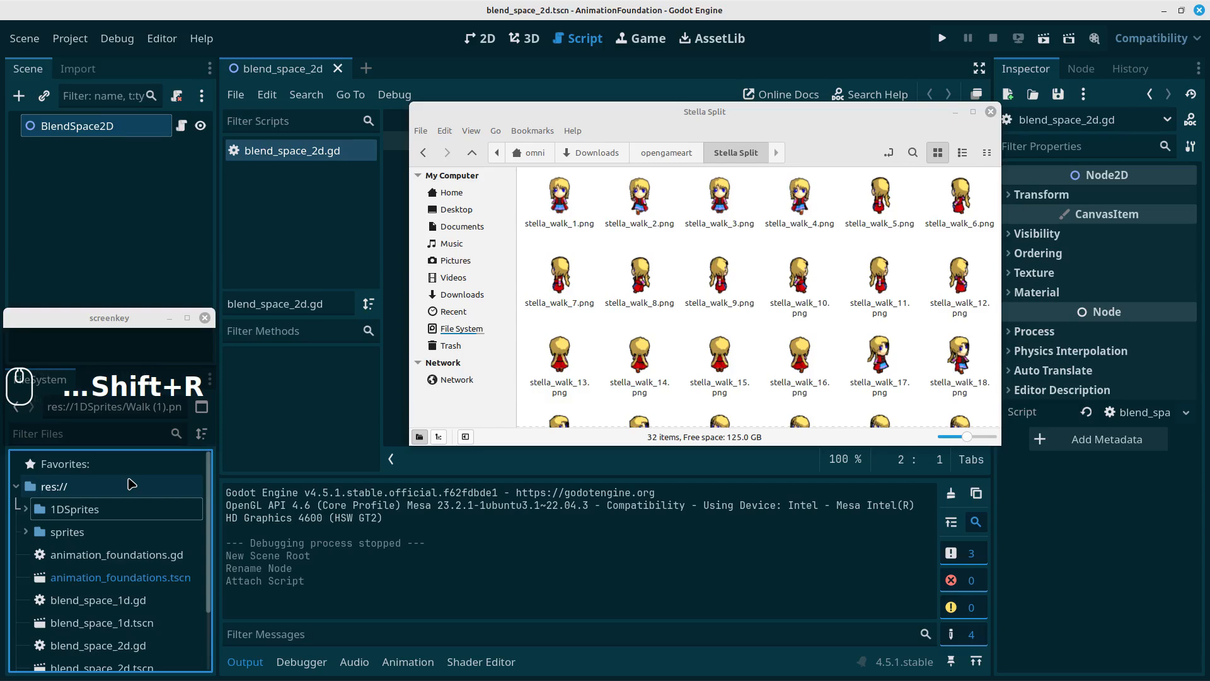
Switch to Godot and create a folder named 2dSprites in the project's res:// root.
right_click(48, 486)
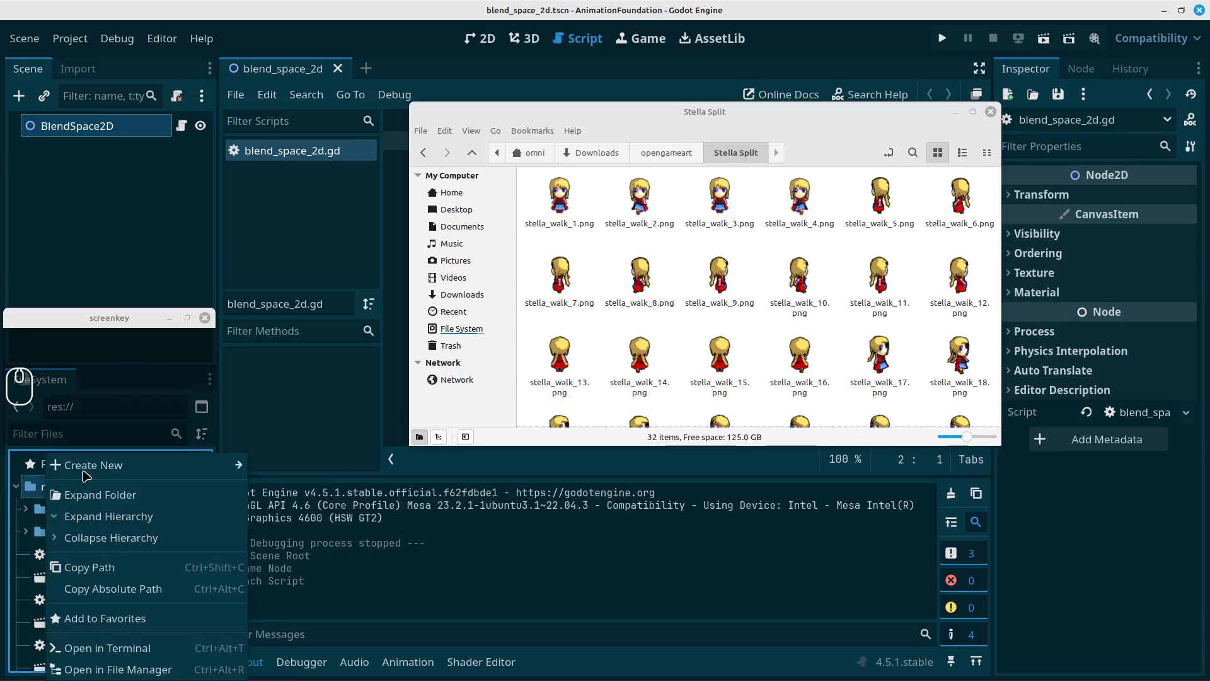
mouse_move(85, 473)
left_click(283, 468)
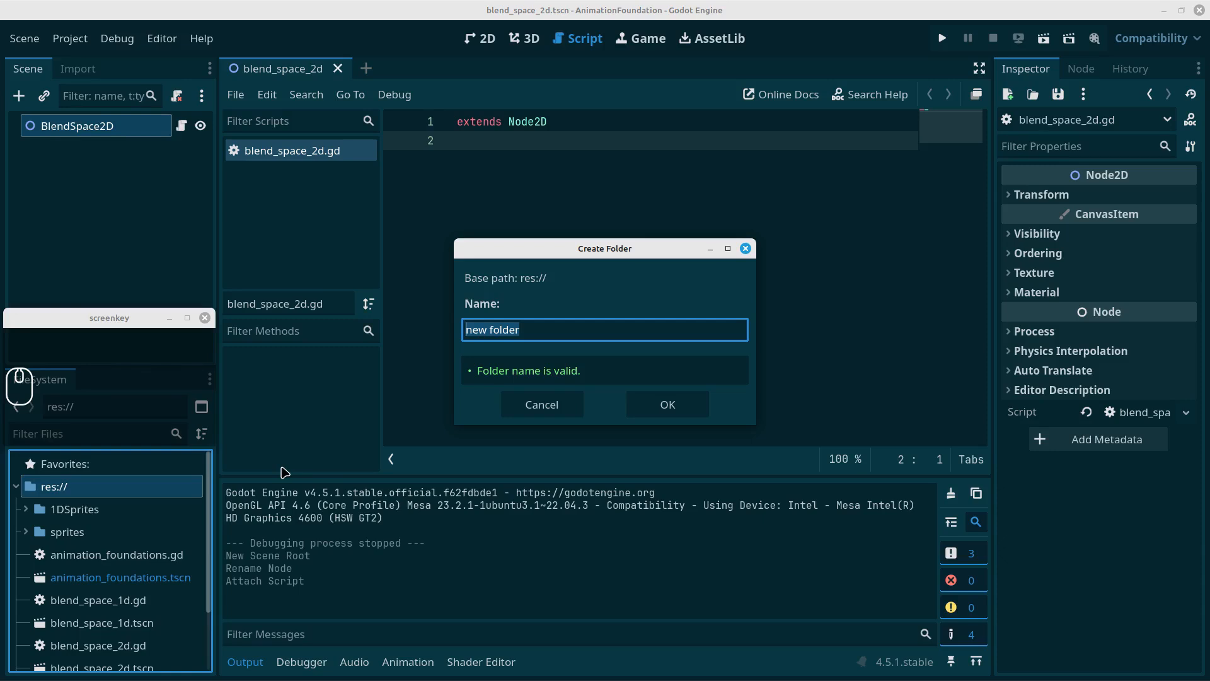
type("2d")
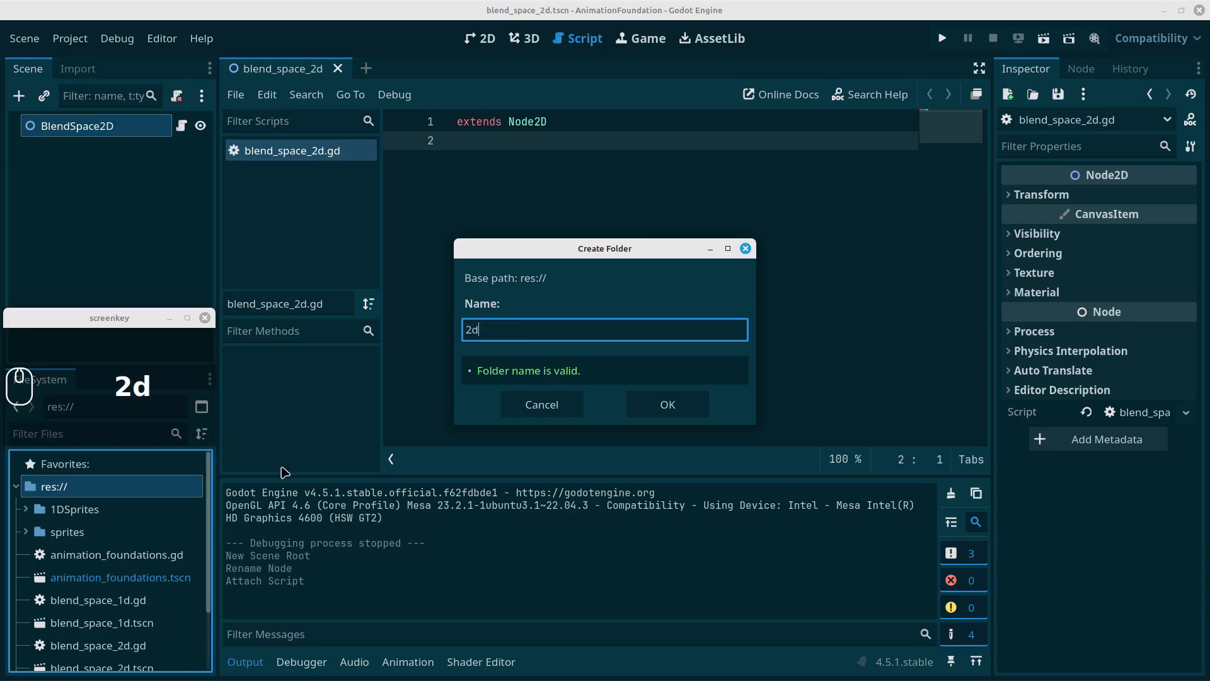
type("Sprites")
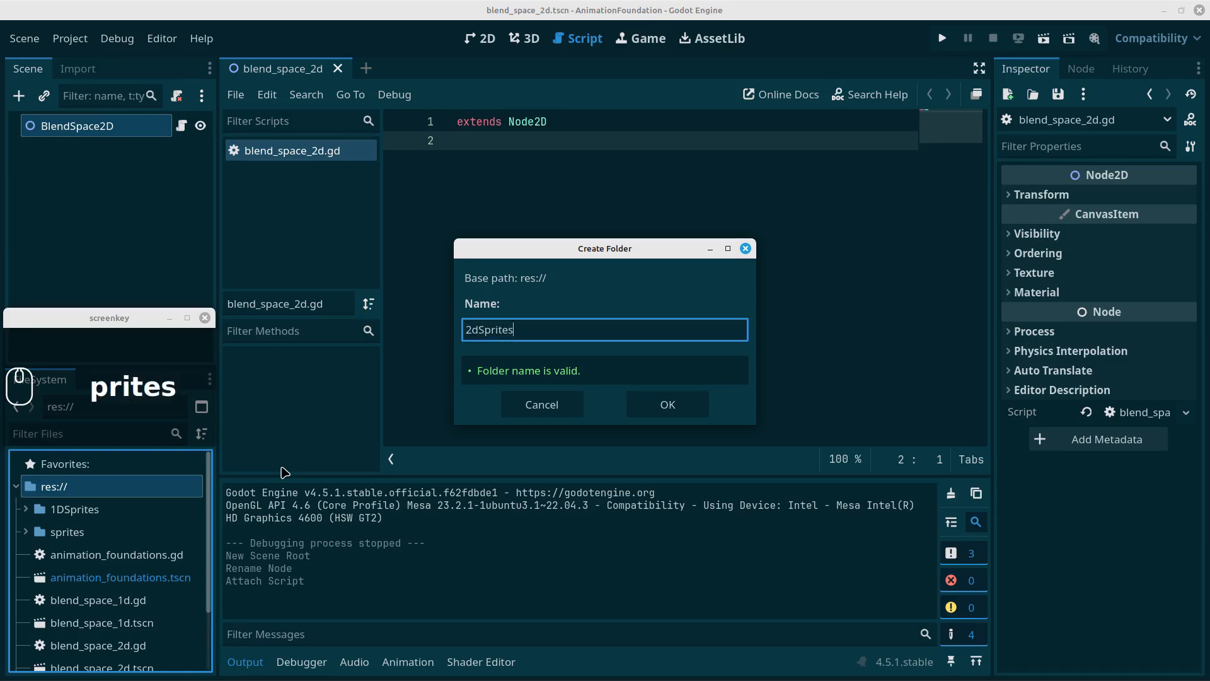
key("Return")
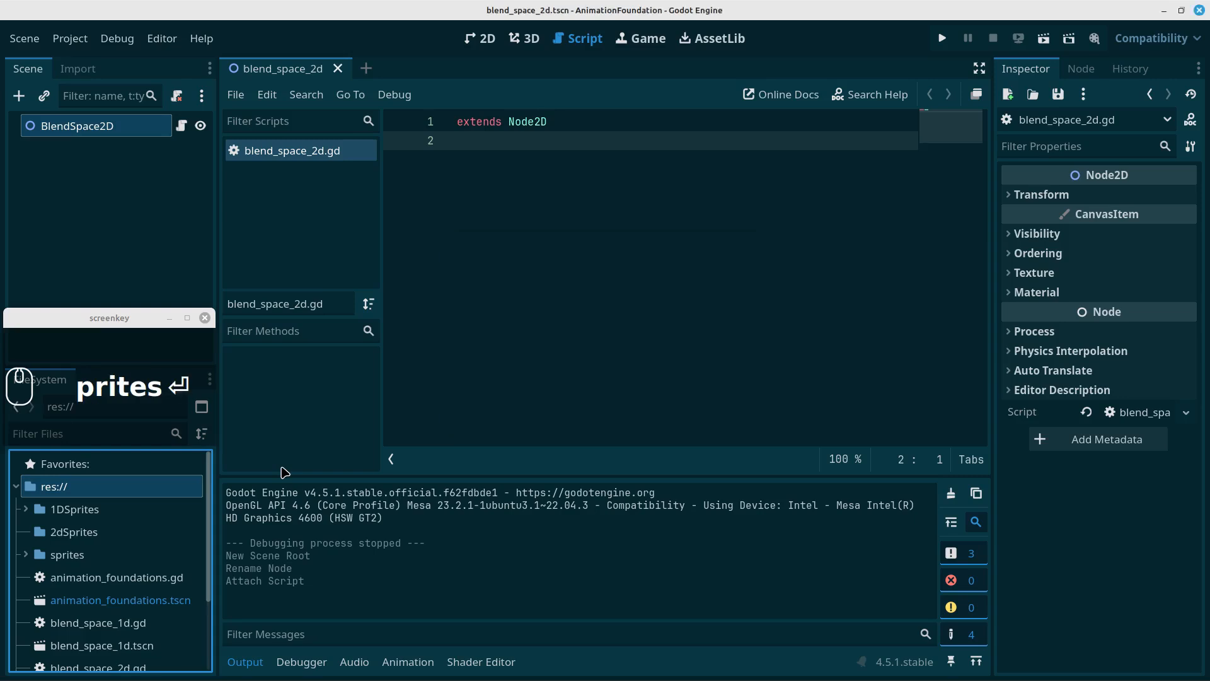
Import all the stella_walk images from the Stella Split folder into 2dSprites, close the file manager and check the imported files.
key("alt+Tab")
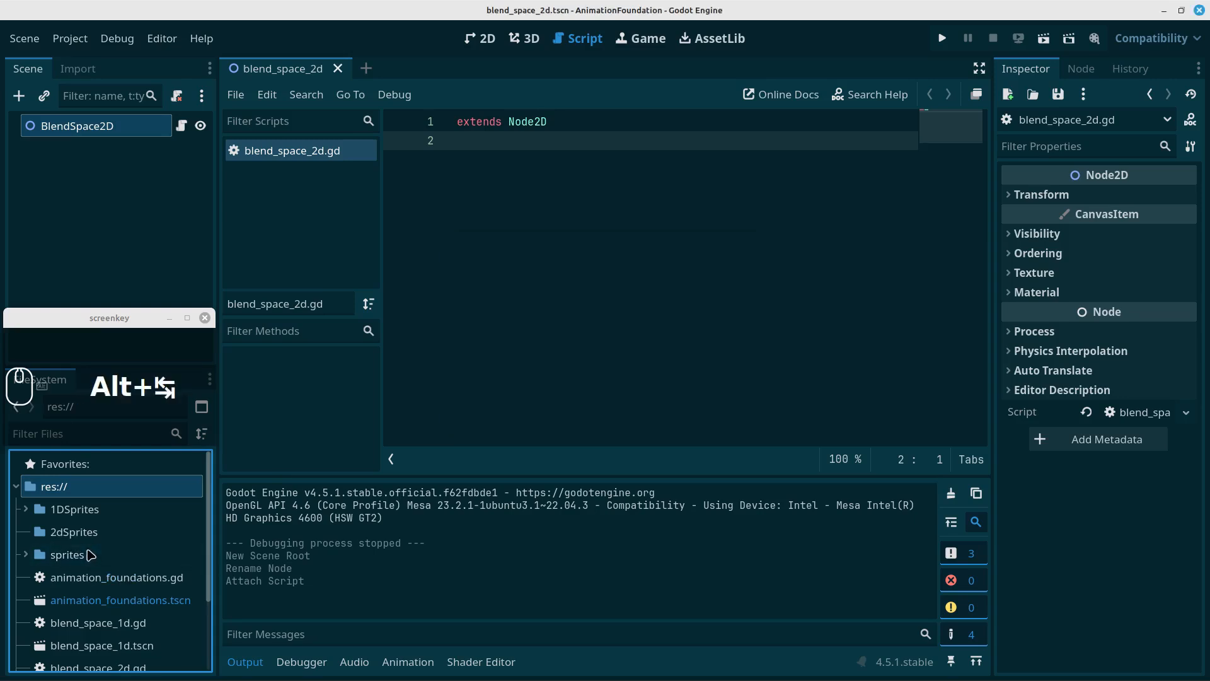
key("alt+Tab")
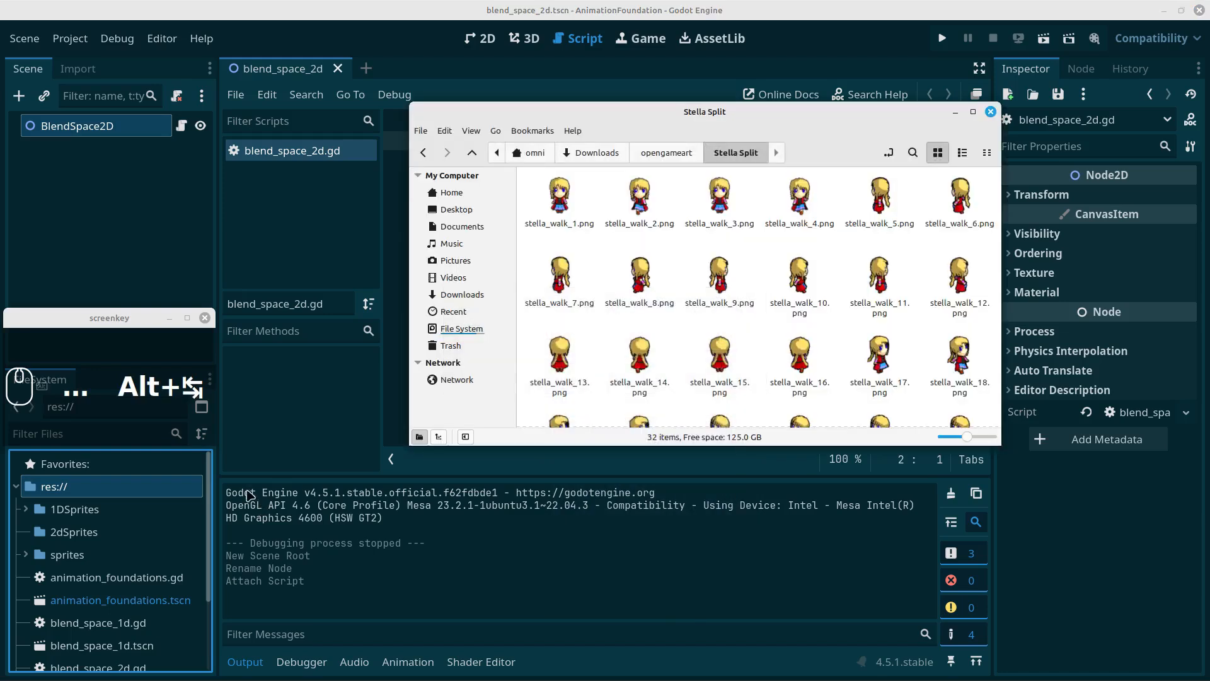
key("ctrl+a")
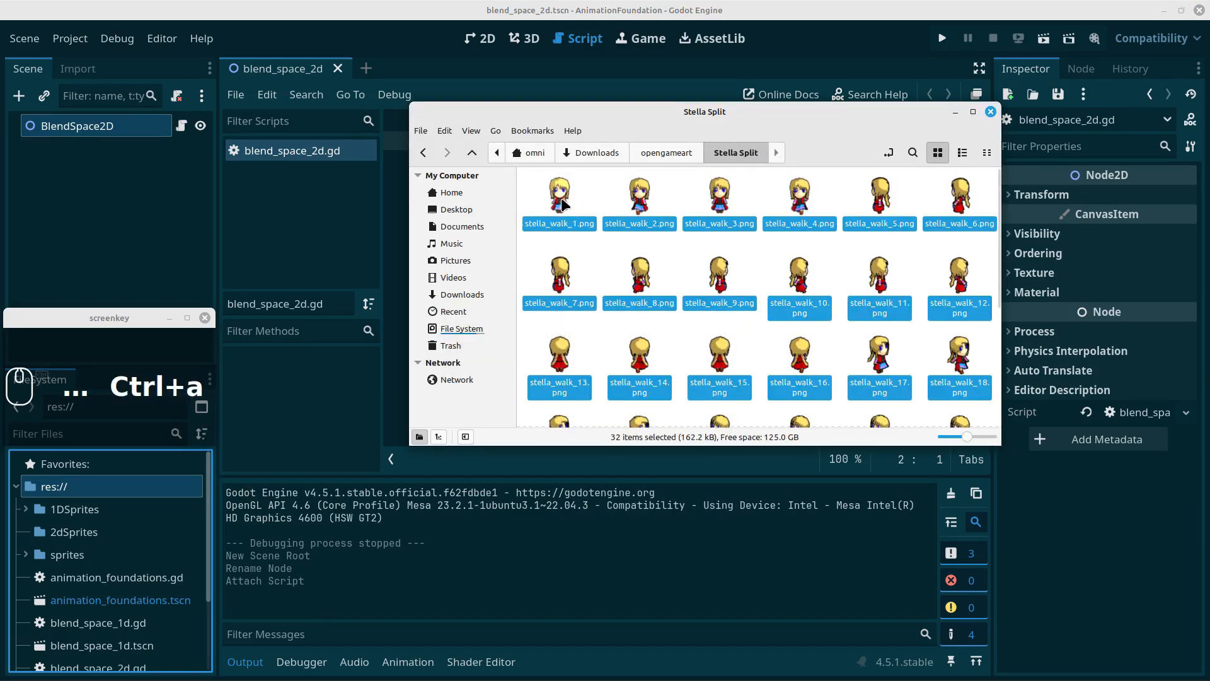
left_click_drag(563, 199, 61, 533)
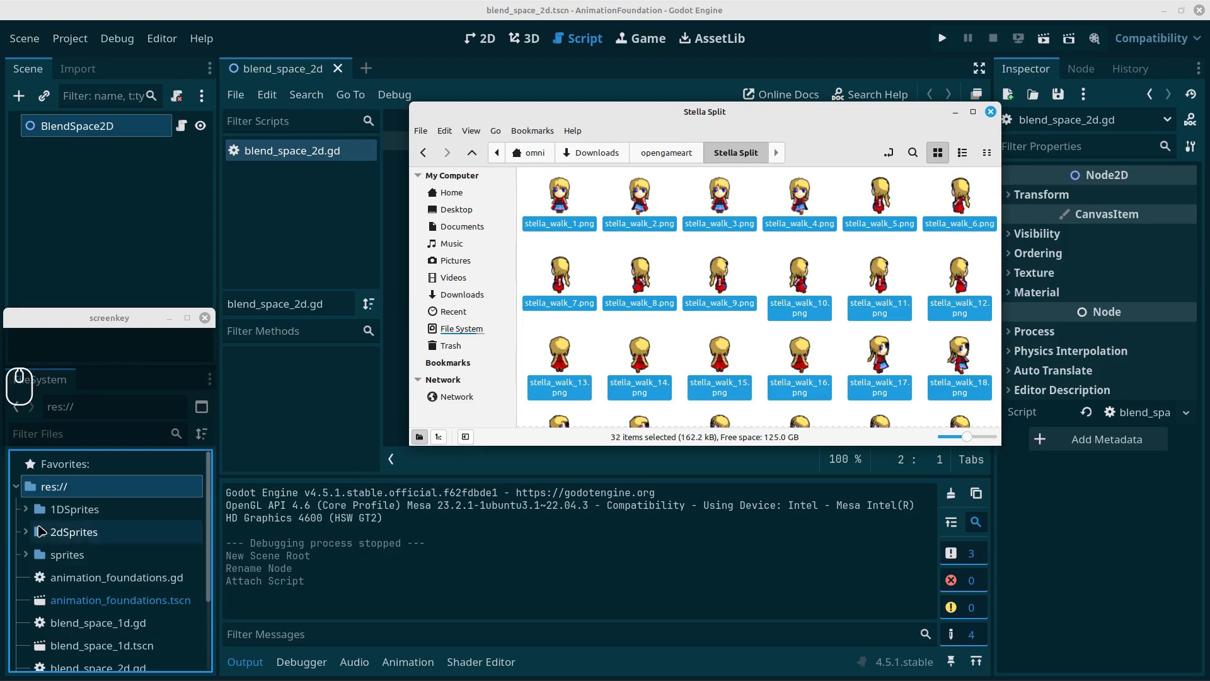
left_click(990, 111)
left_click(25, 532)
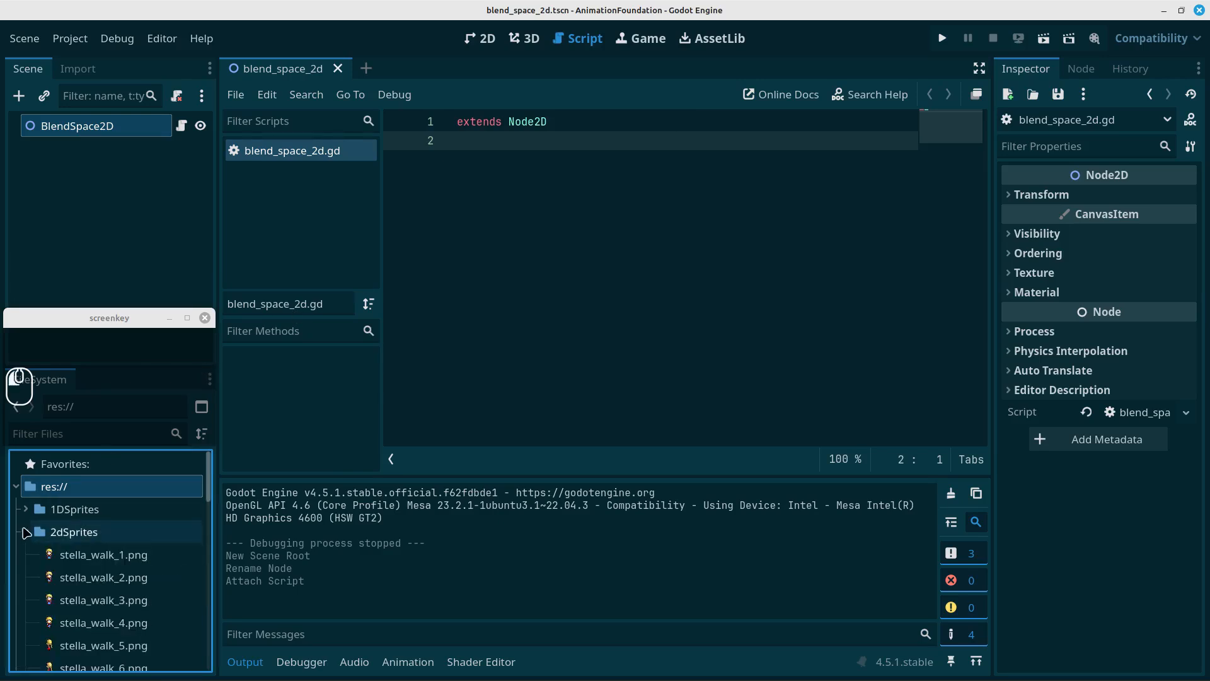
scroll(93, 540, "down", 5)
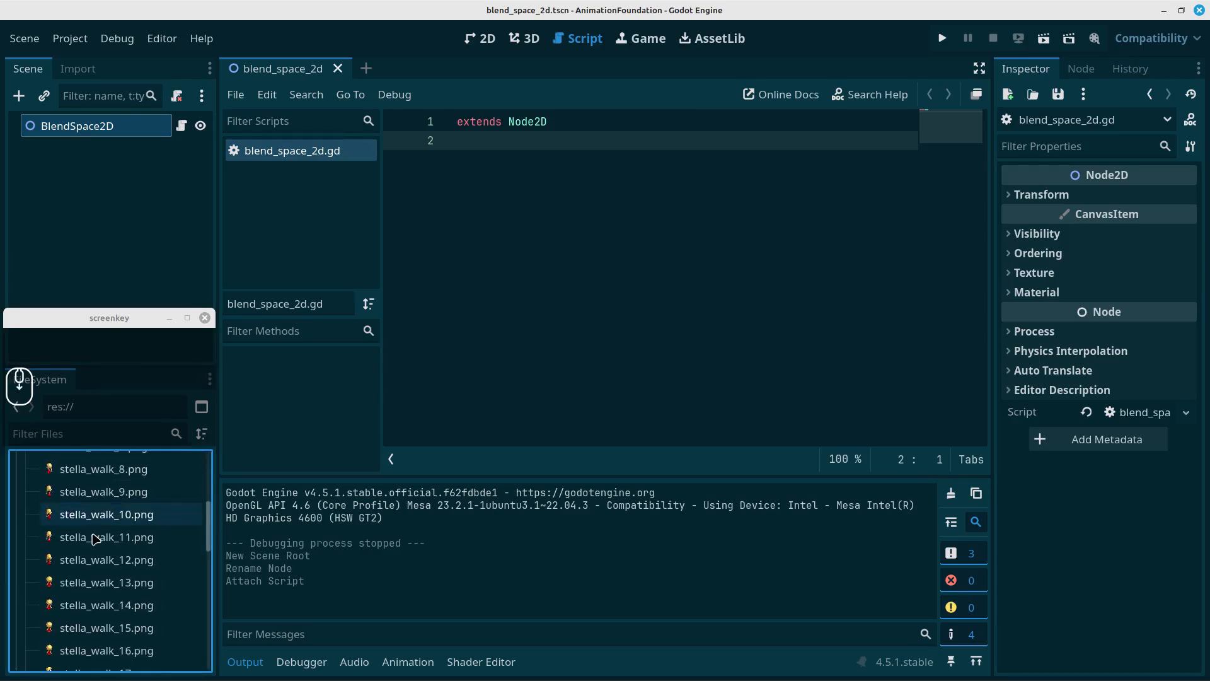
scroll(95, 540, "down", 2)
scroll(95, 540, "up", 6)
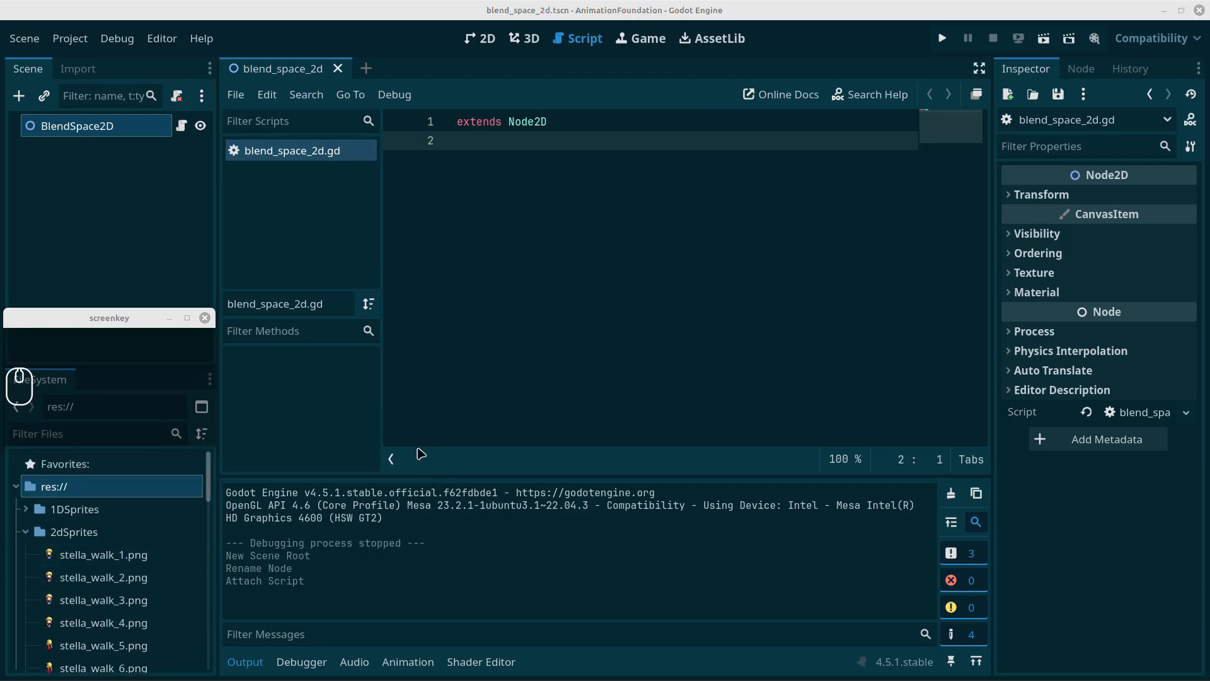
key("alt+Tab")
key("alt+Tab")
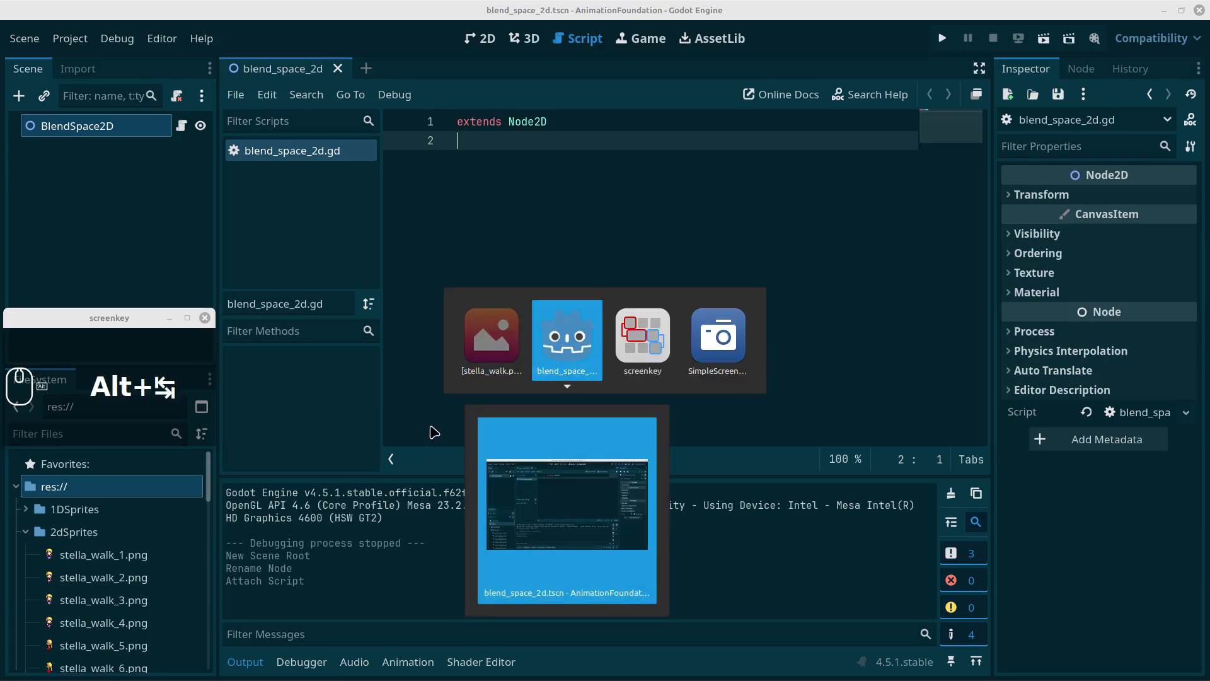
key("alt+Tab")
key("alt+Tab")
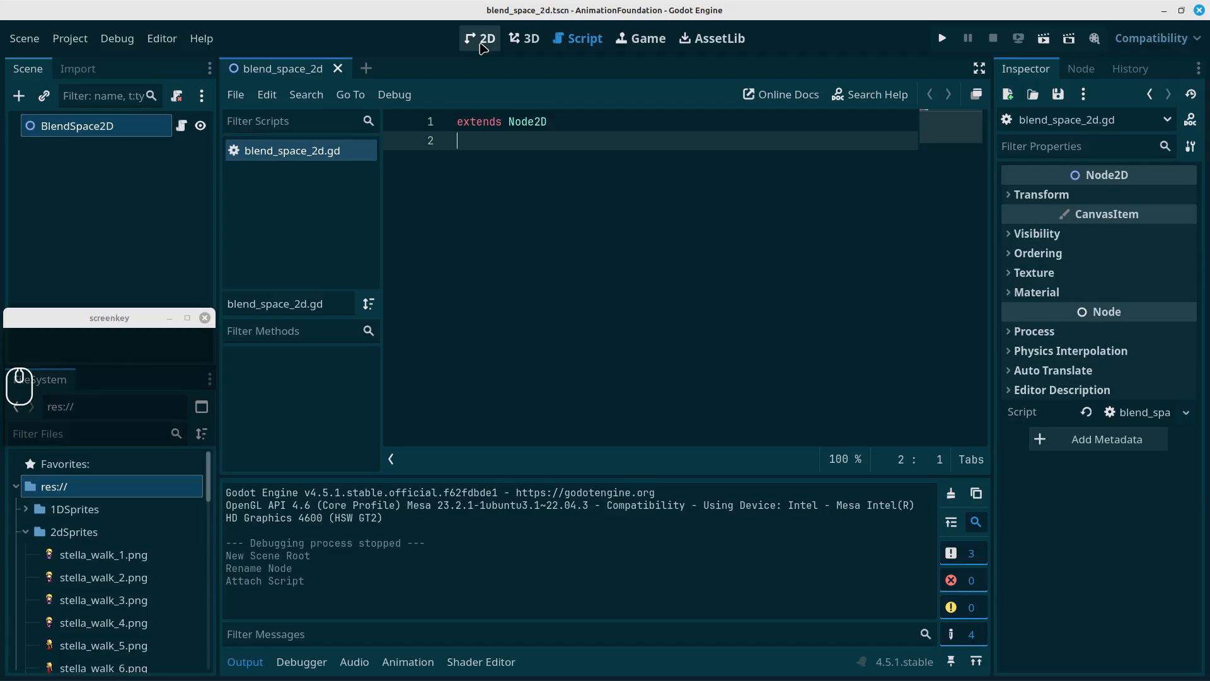
In the 2D workspace, add a Sprite2D node and an AnimationPlayer node as children of the BlendSpace2D root.
left_click(480, 43)
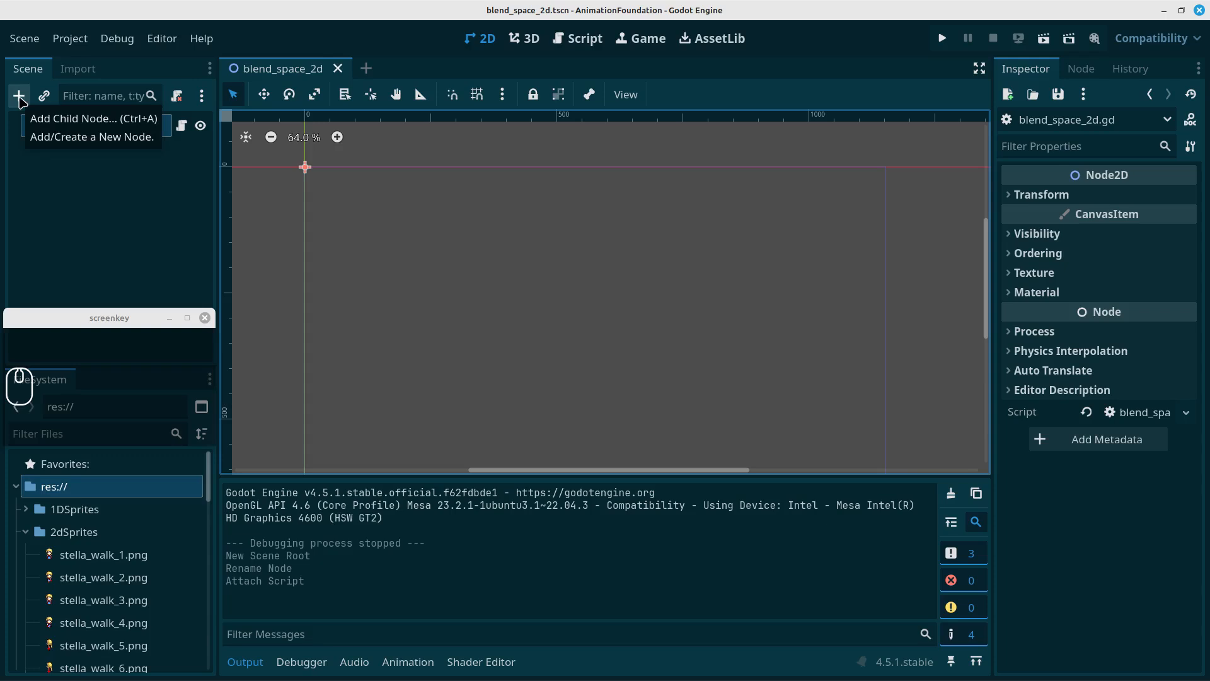
left_click(19, 98)
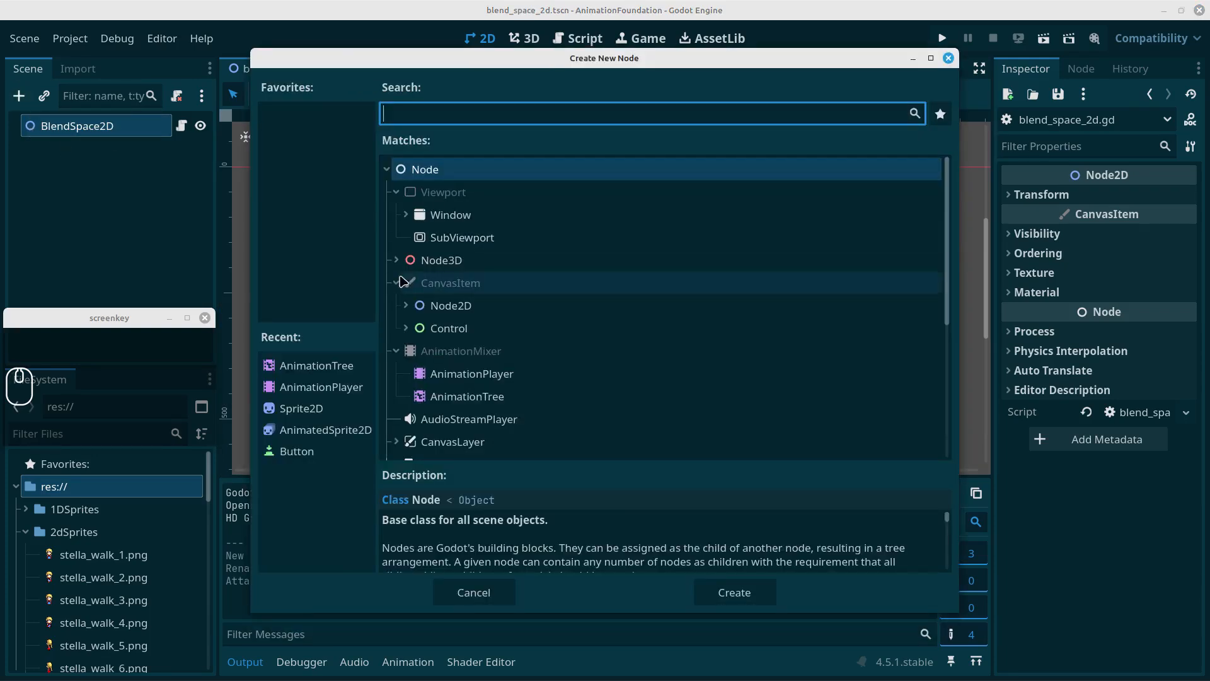
left_click(318, 409)
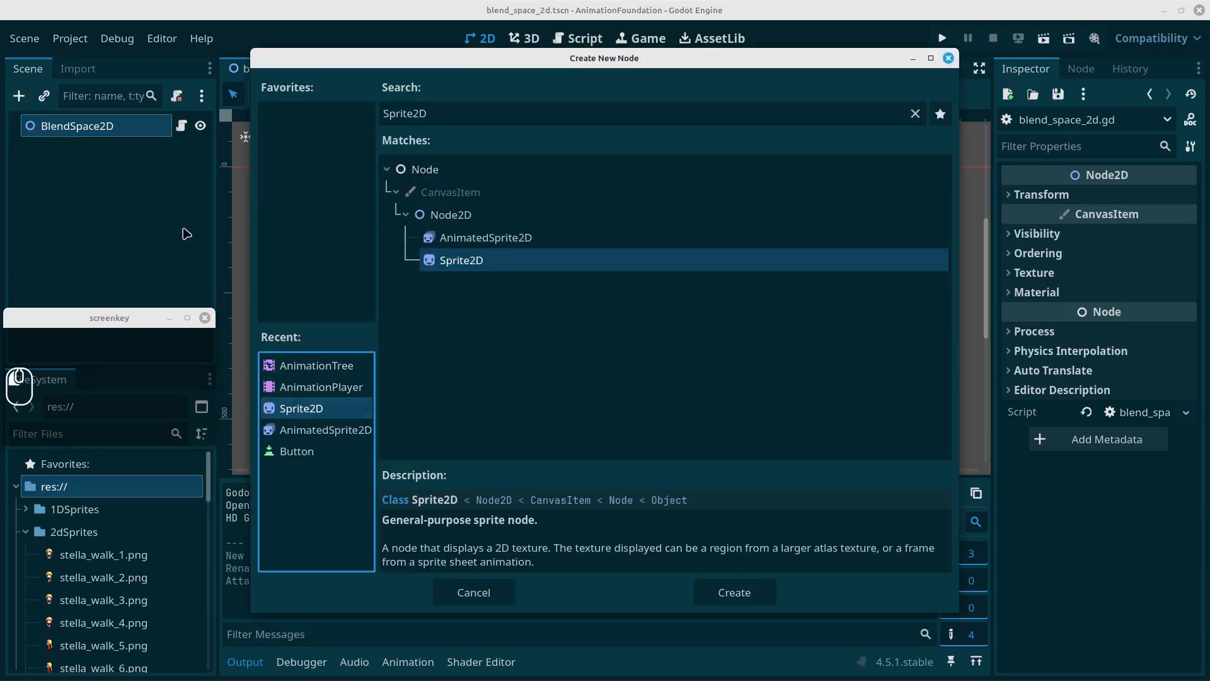
double_click(288, 414)
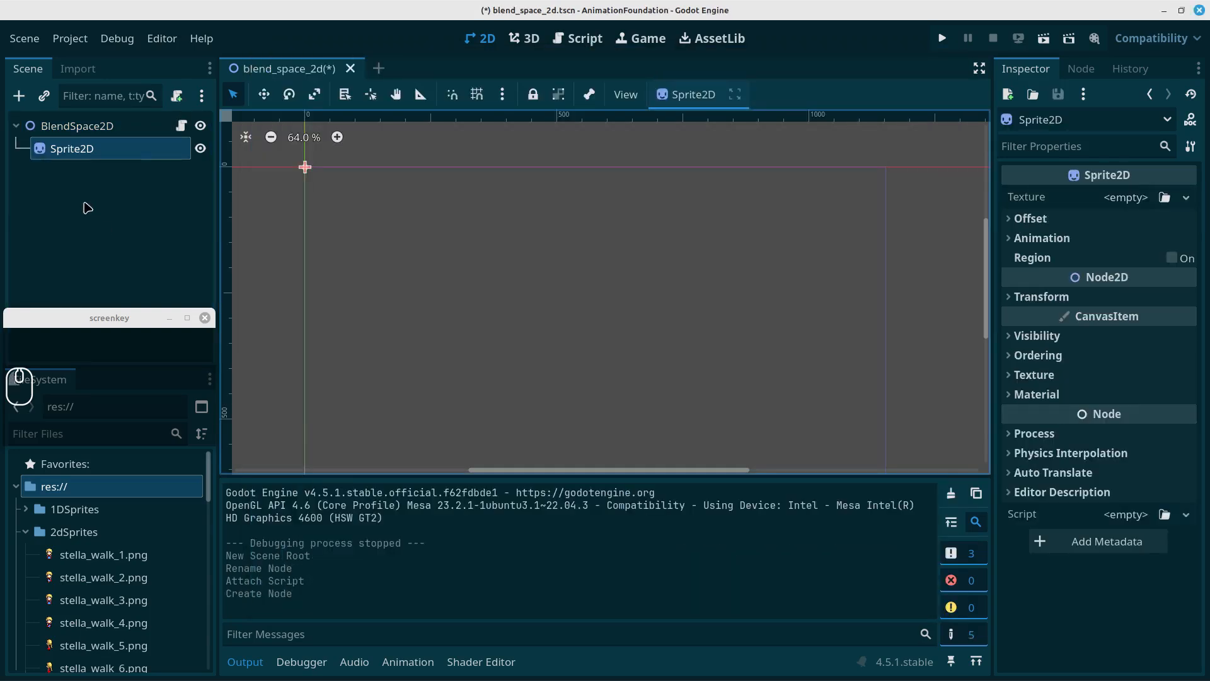
left_click(53, 125)
left_click(20, 96)
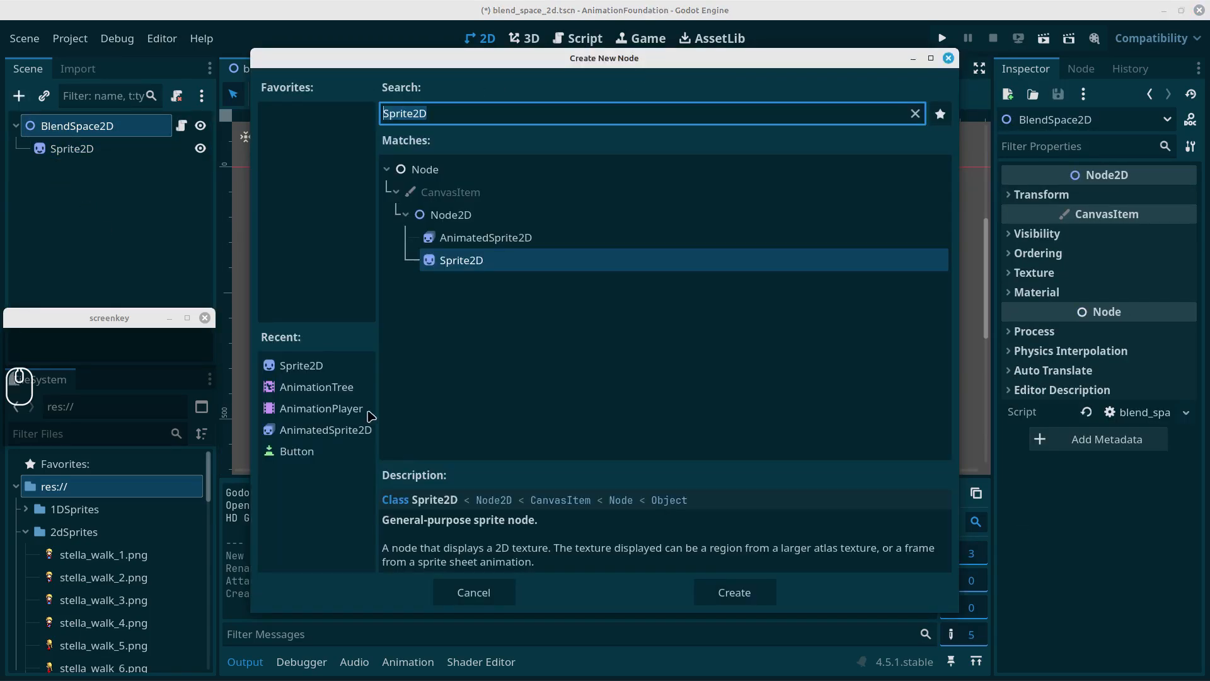
double_click(273, 398)
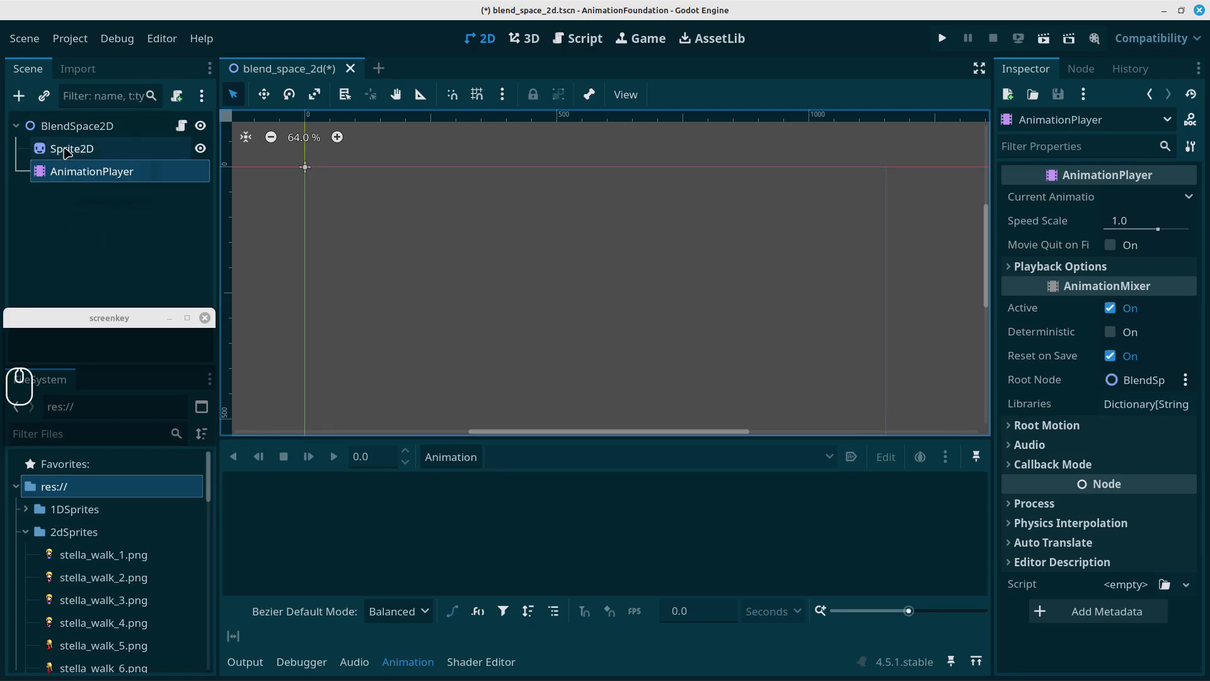
Place stella_walk_1.png through stella_walk_4.png from the 2dSprites folder side by side in the 2D scene.
left_click(67, 152)
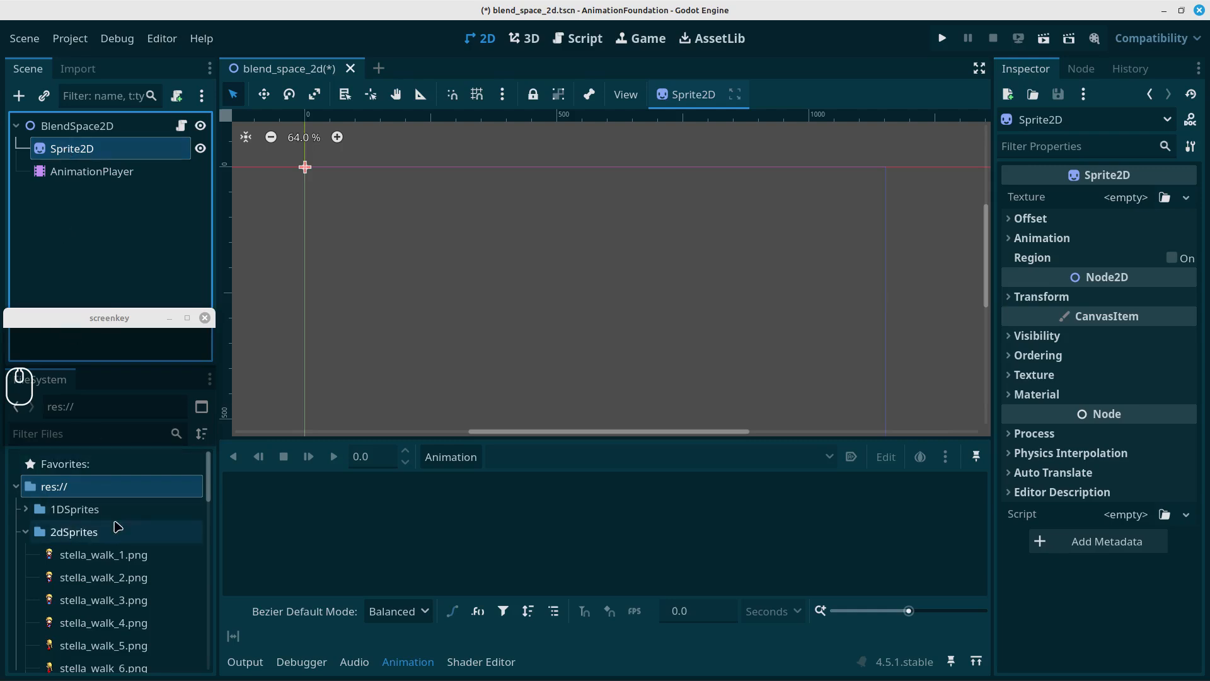
scroll(96, 534, "down", 1)
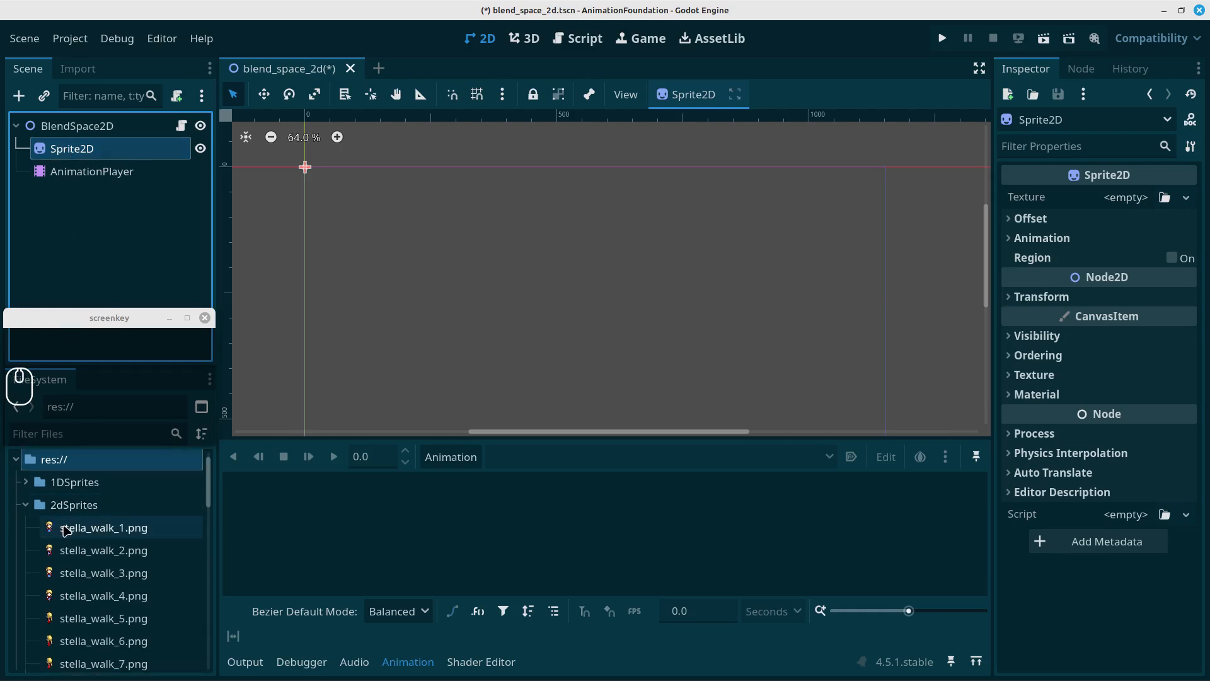
left_click(64, 527)
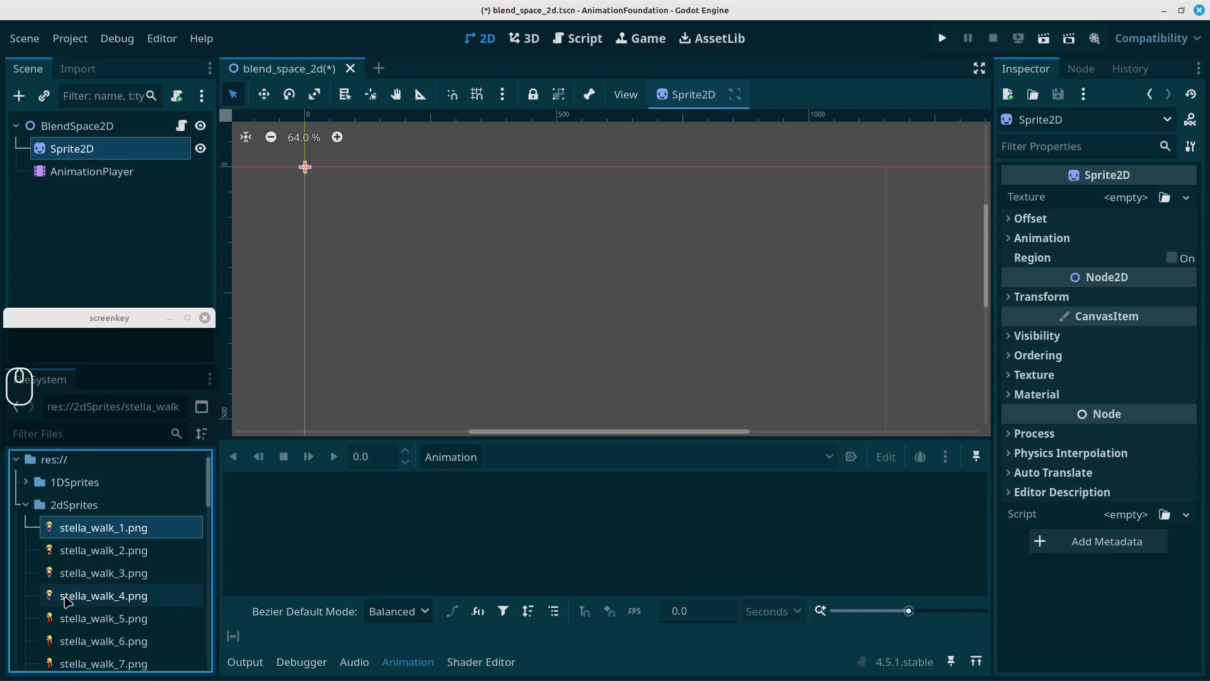
mouse_move(66, 601)
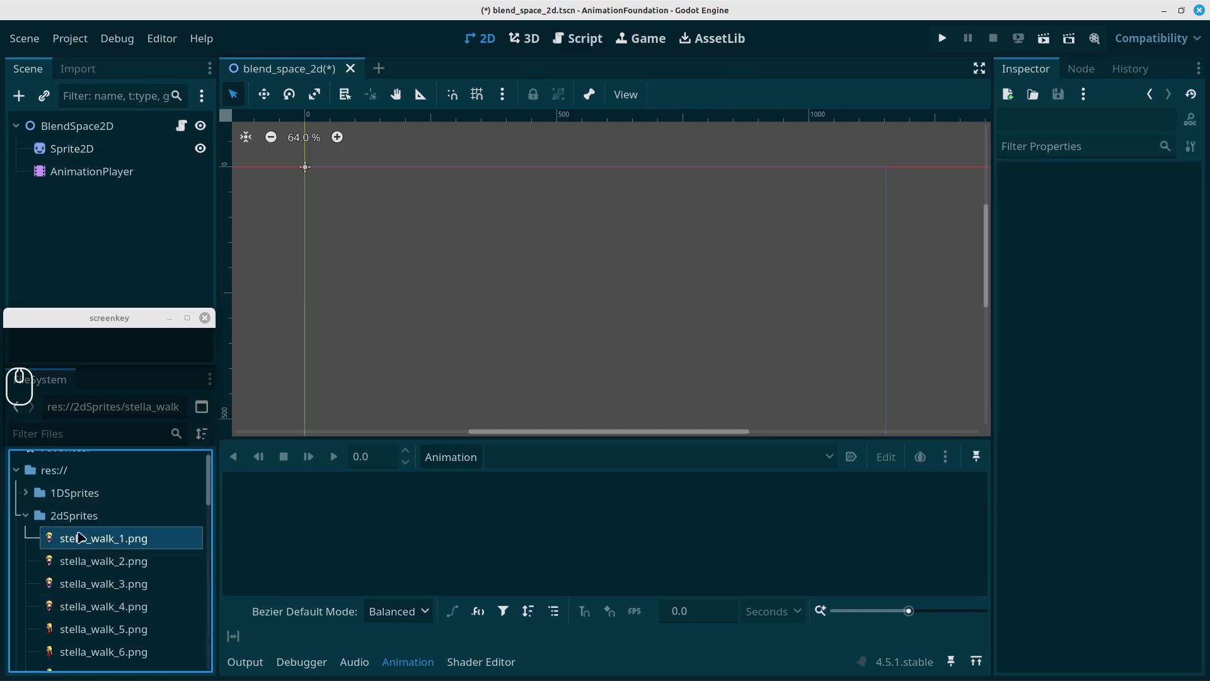
left_click_drag(74, 540, 319, 339)
left_click_drag(94, 561, 376, 337)
left_click_drag(104, 584, 440, 339)
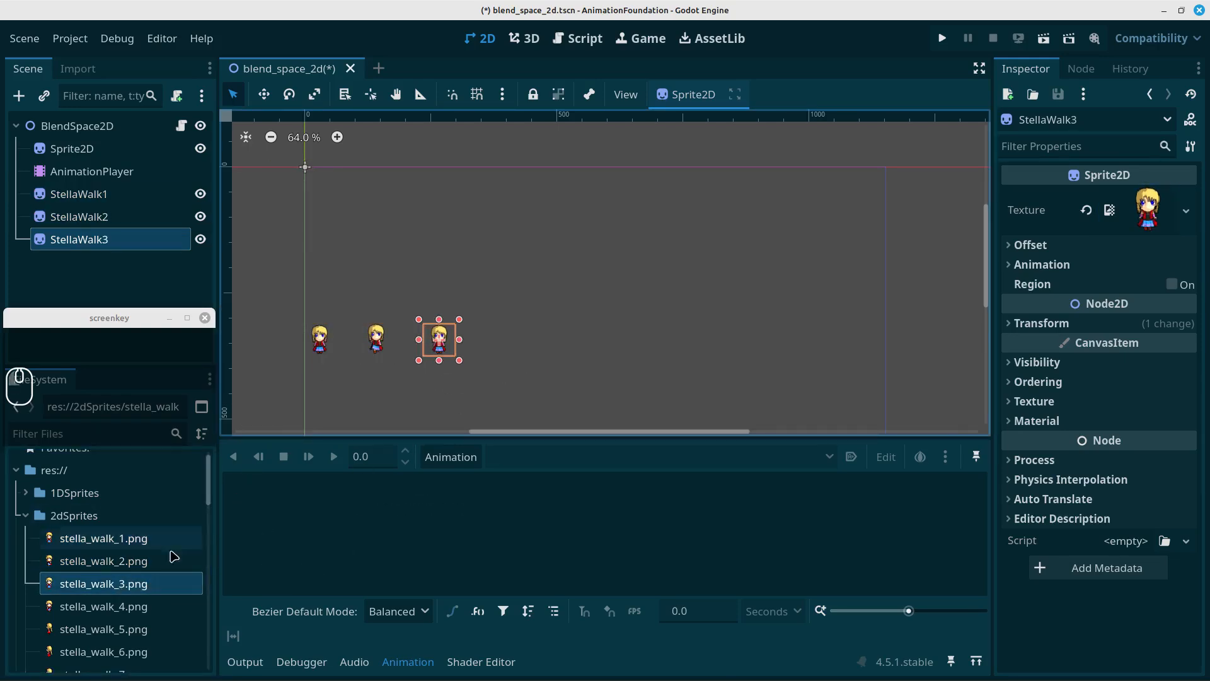
left_click_drag(126, 610, 498, 332)
Move the four Stella sprites closer together into a roughly level row in frame order.
scroll(336, 350, "up", 13)
left_click_drag(320, 304, 391, 243)
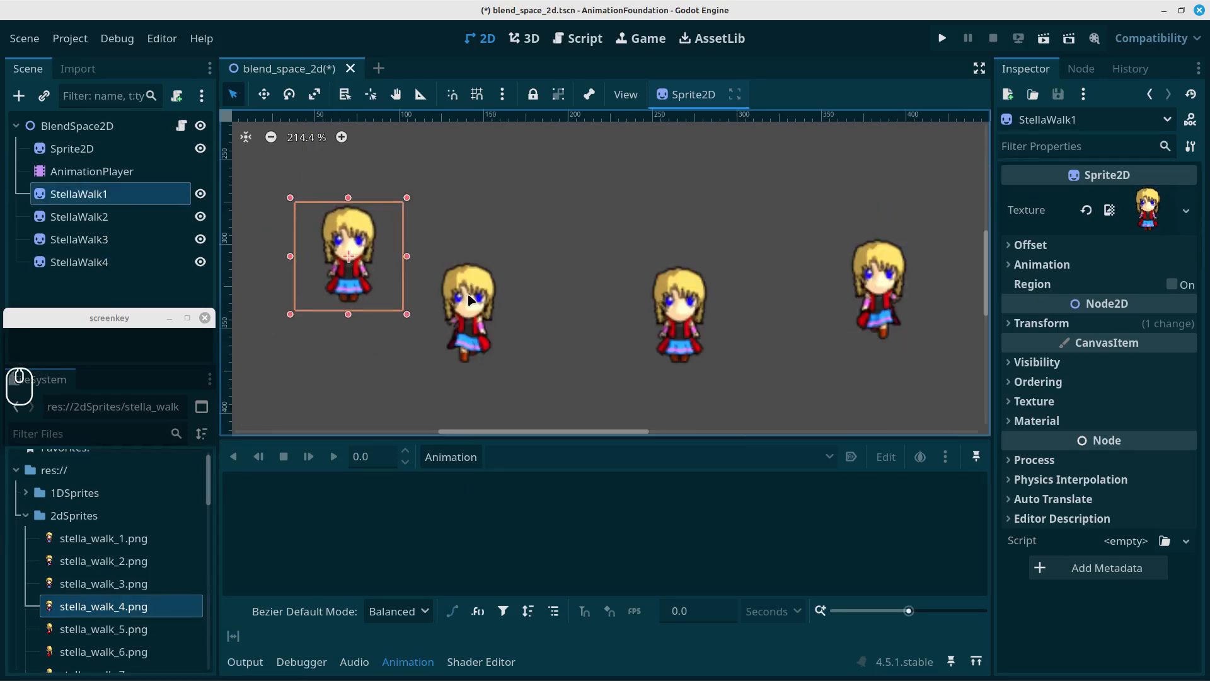
left_click_drag(468, 282, 470, 229)
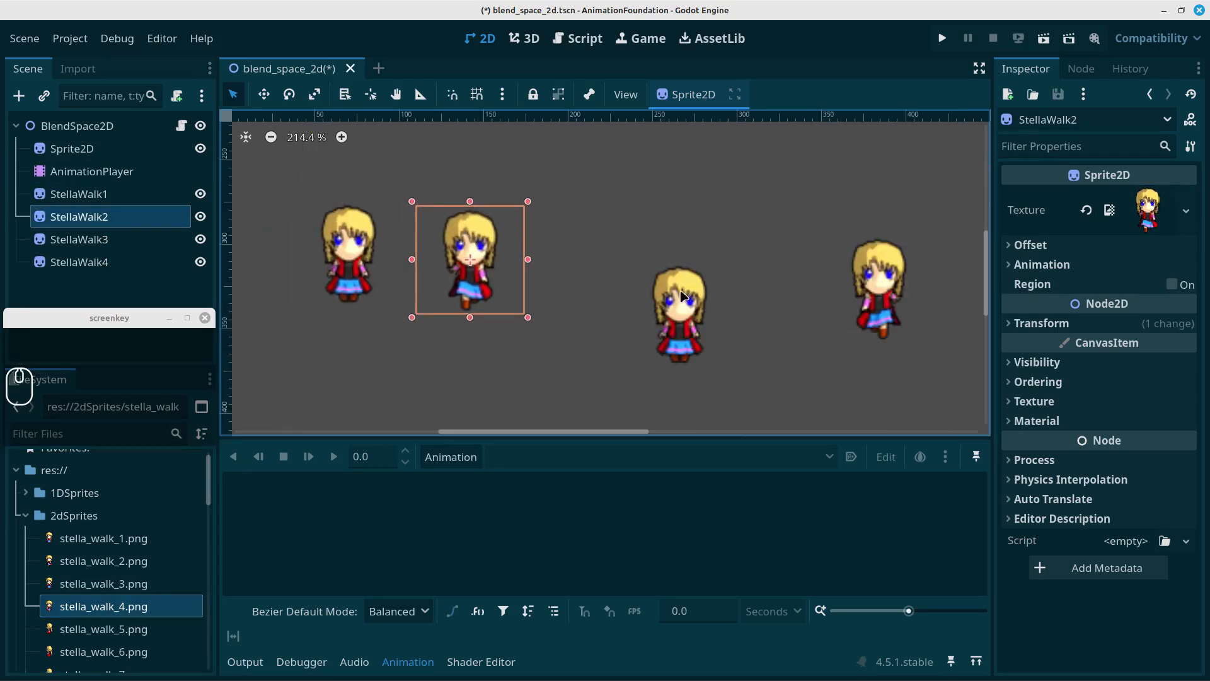
left_click_drag(684, 296, 620, 242)
left_click_drag(868, 279, 720, 249)
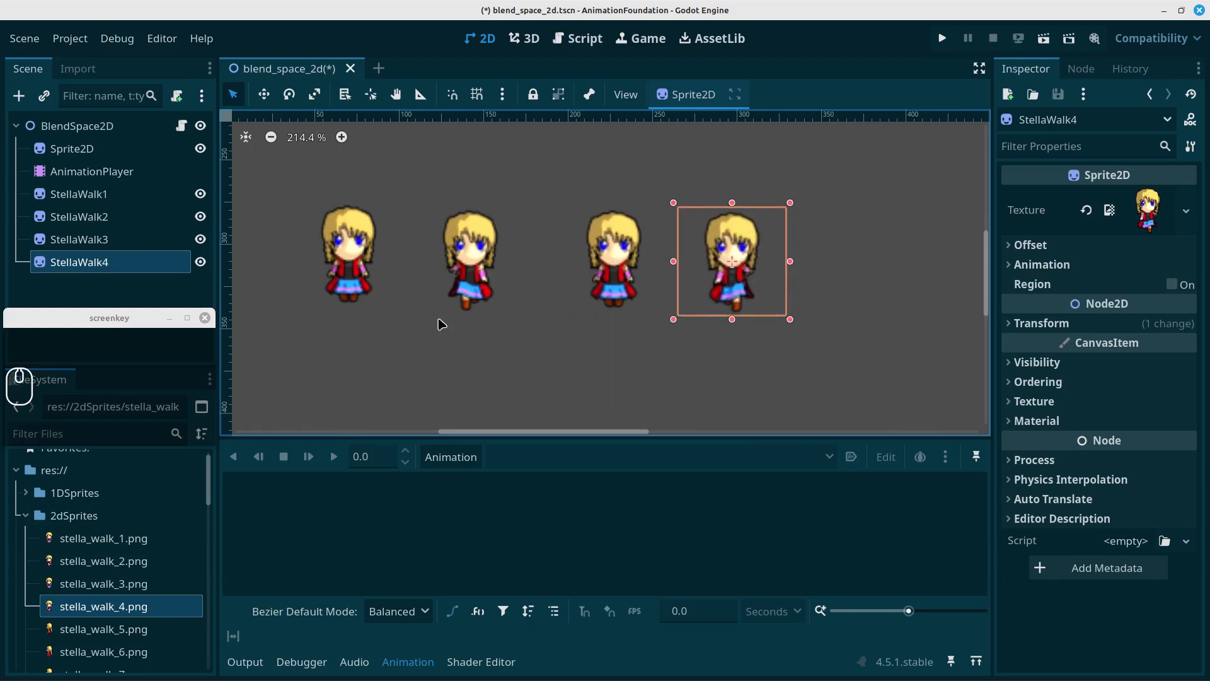
left_click(408, 354)
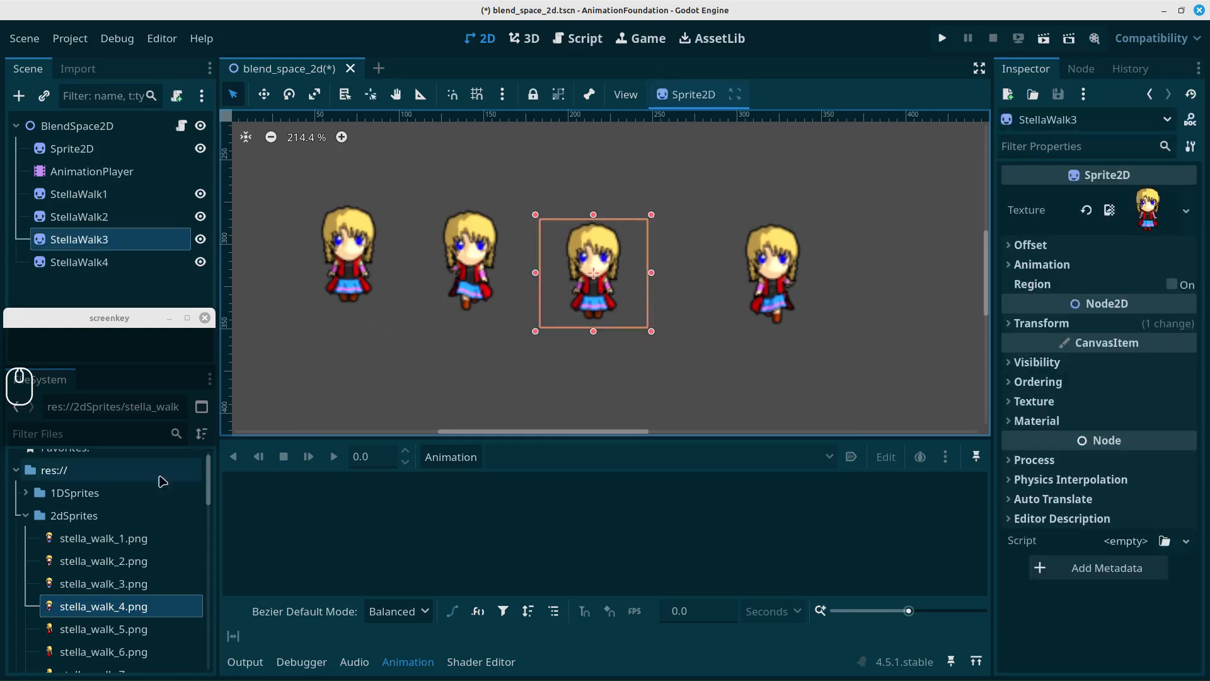
Add another stella_walk_1.png at the end of the row and reposition the fourth sprite between its neighbours.
left_click_drag(106, 542, 897, 259)
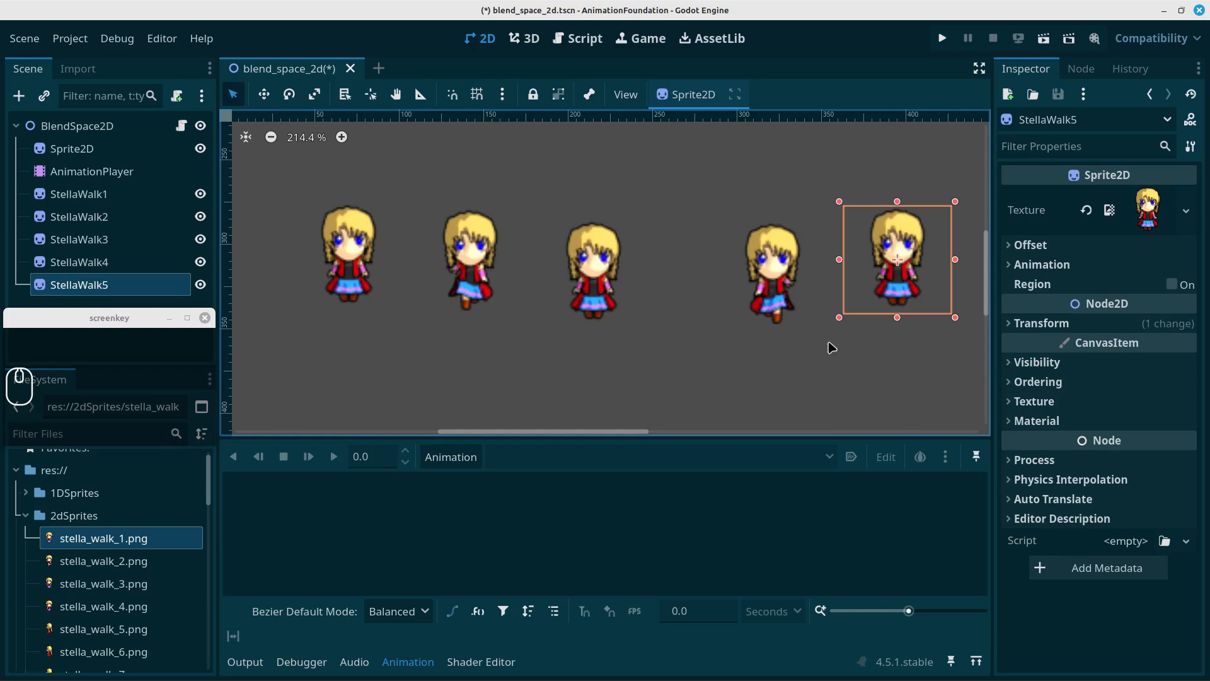
left_click(760, 278)
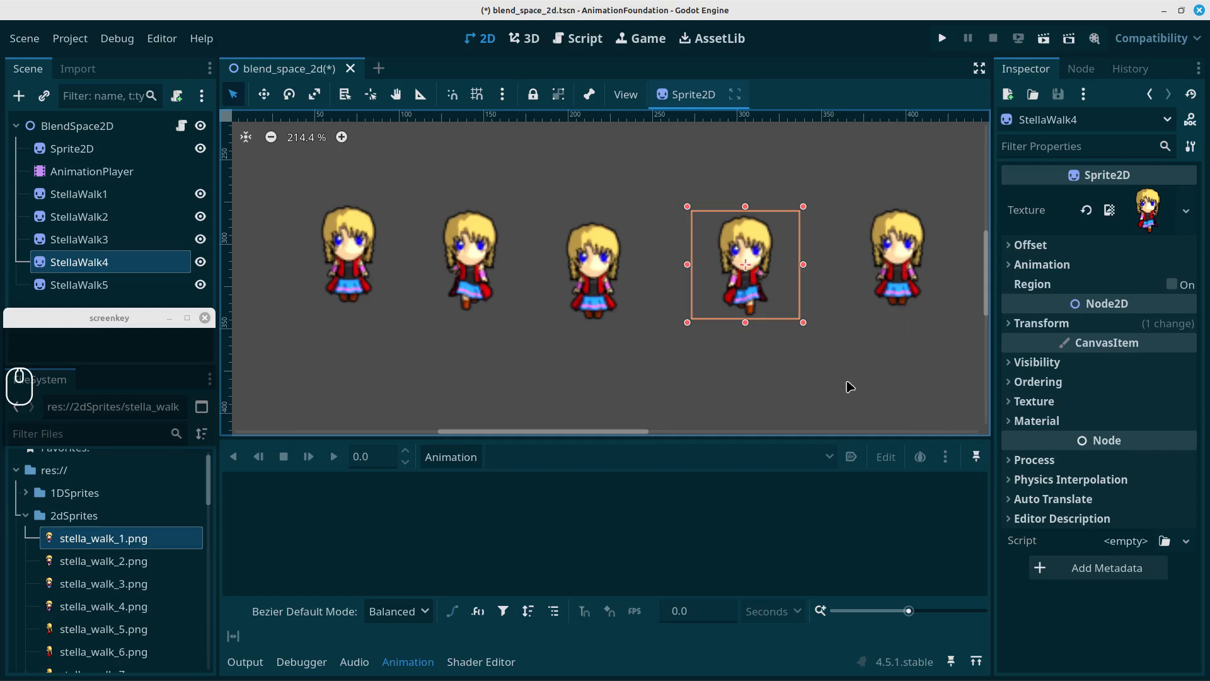
left_click(669, 382)
left_click(339, 267)
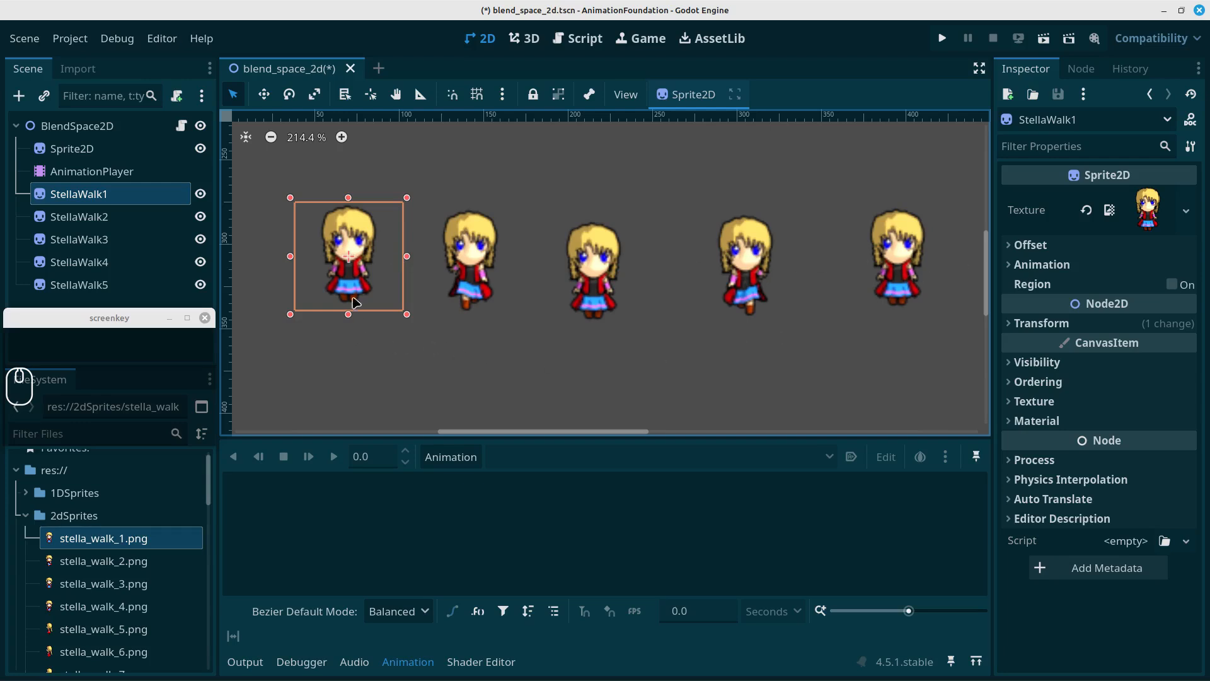
left_click(451, 359)
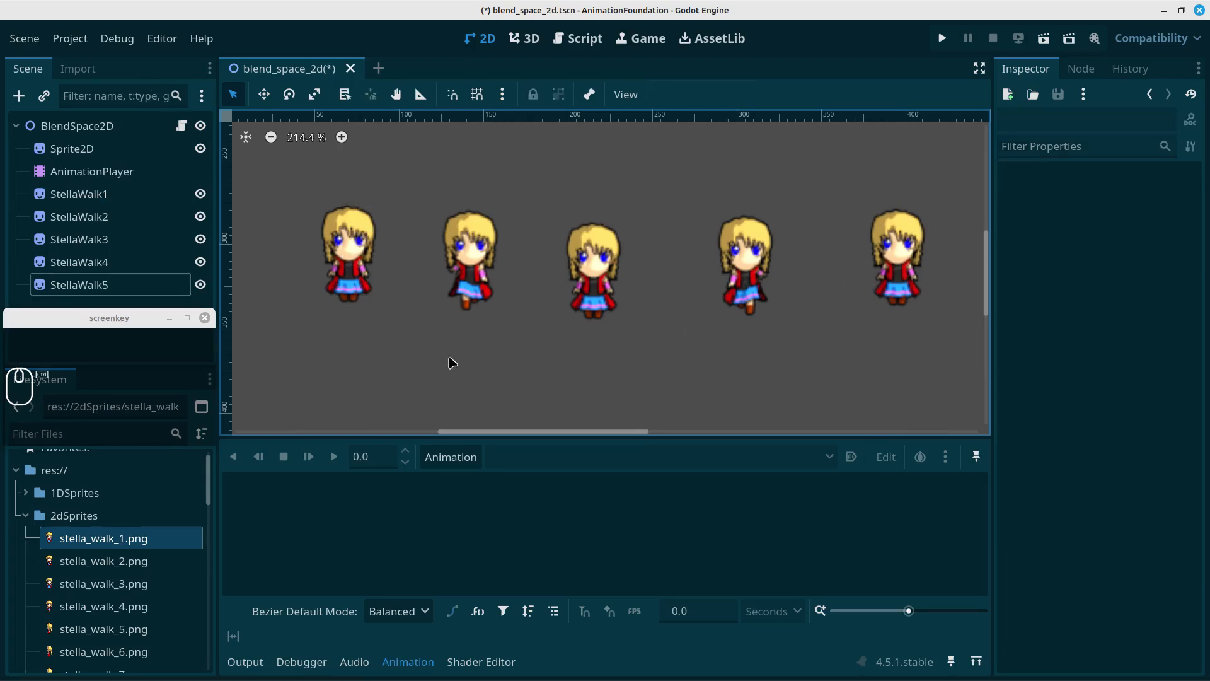
Delete the five StellaWalk sprites from the scene, including their related animation tracks.
scroll(452, 358, "down", 6)
scroll(451, 358, "down", 4)
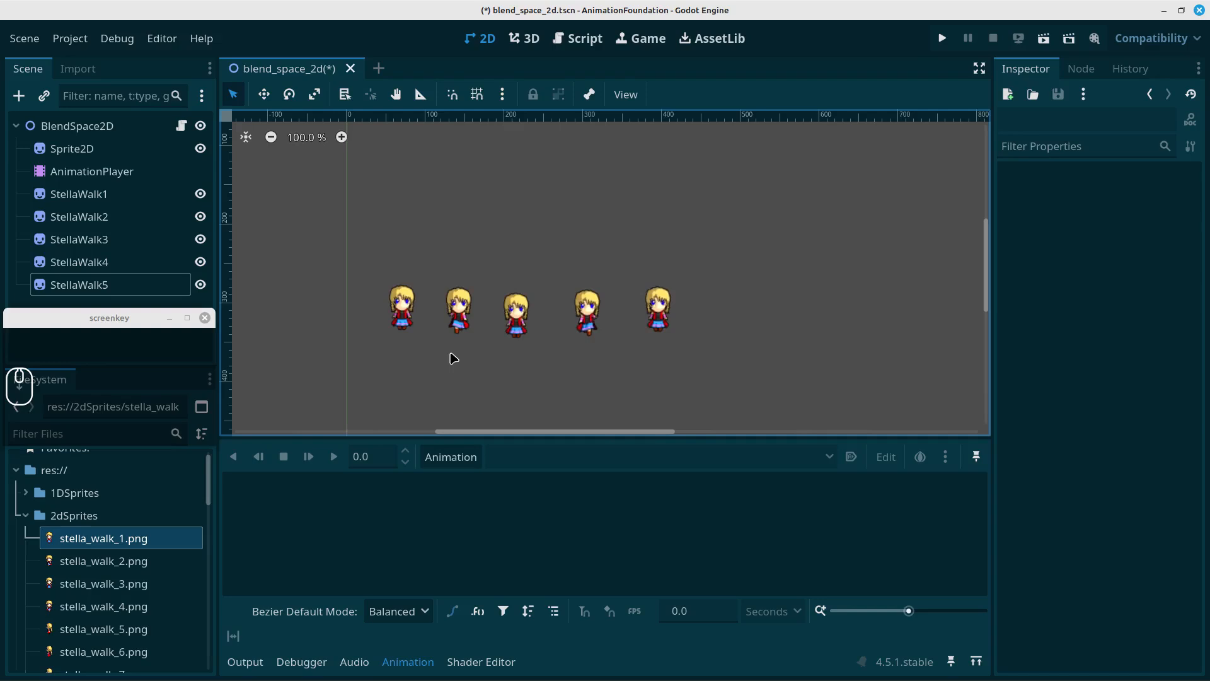
mouse_move(498, 352)
middle_mouse_down()
mouse_move(478, 377)
mouse_move(483, 362)
middle_mouse_up()
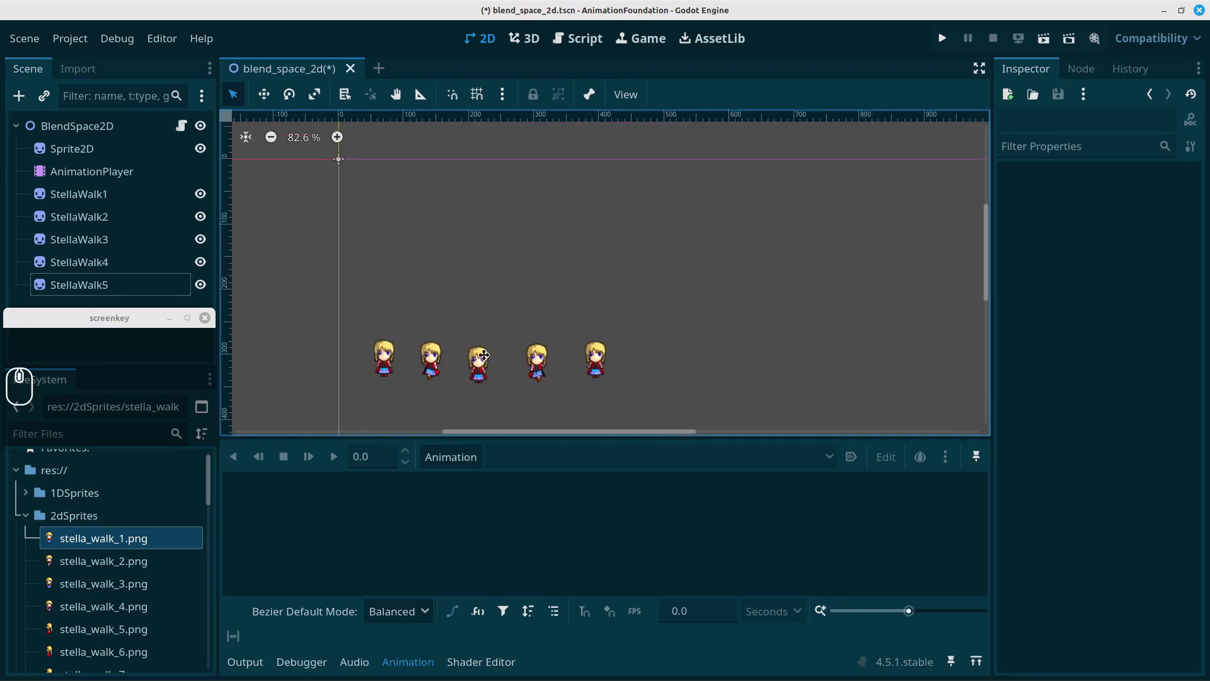
left_click_drag(378, 276, 695, 386)
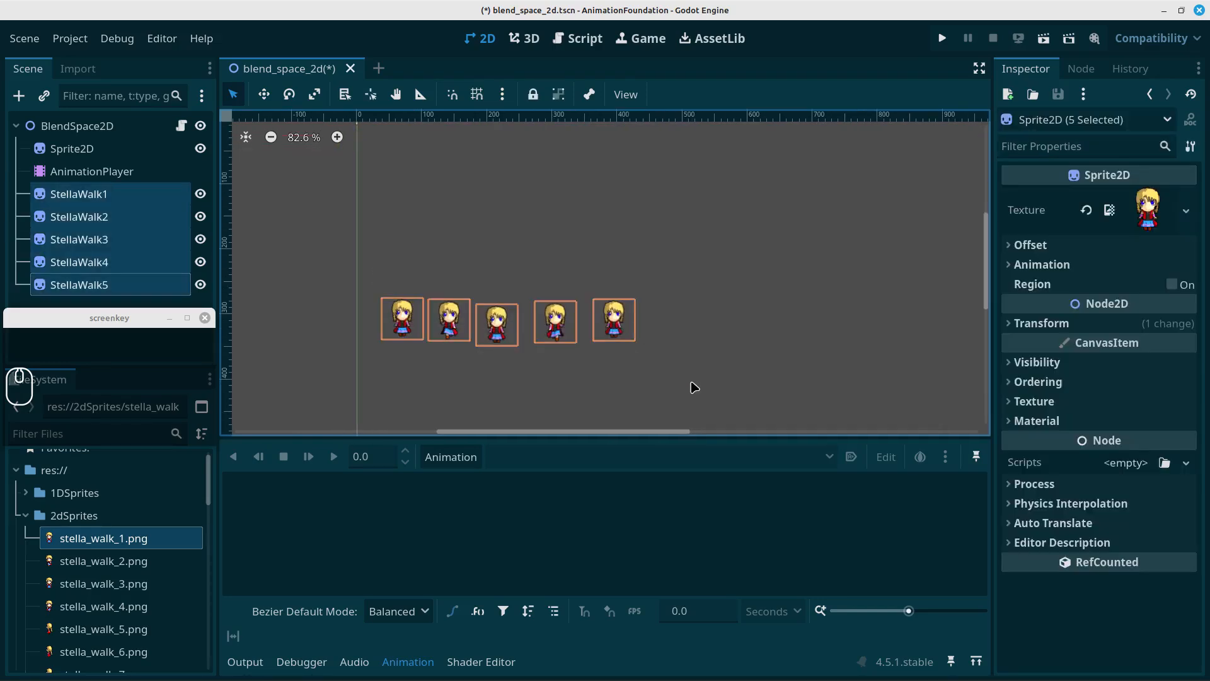
key("Delete")
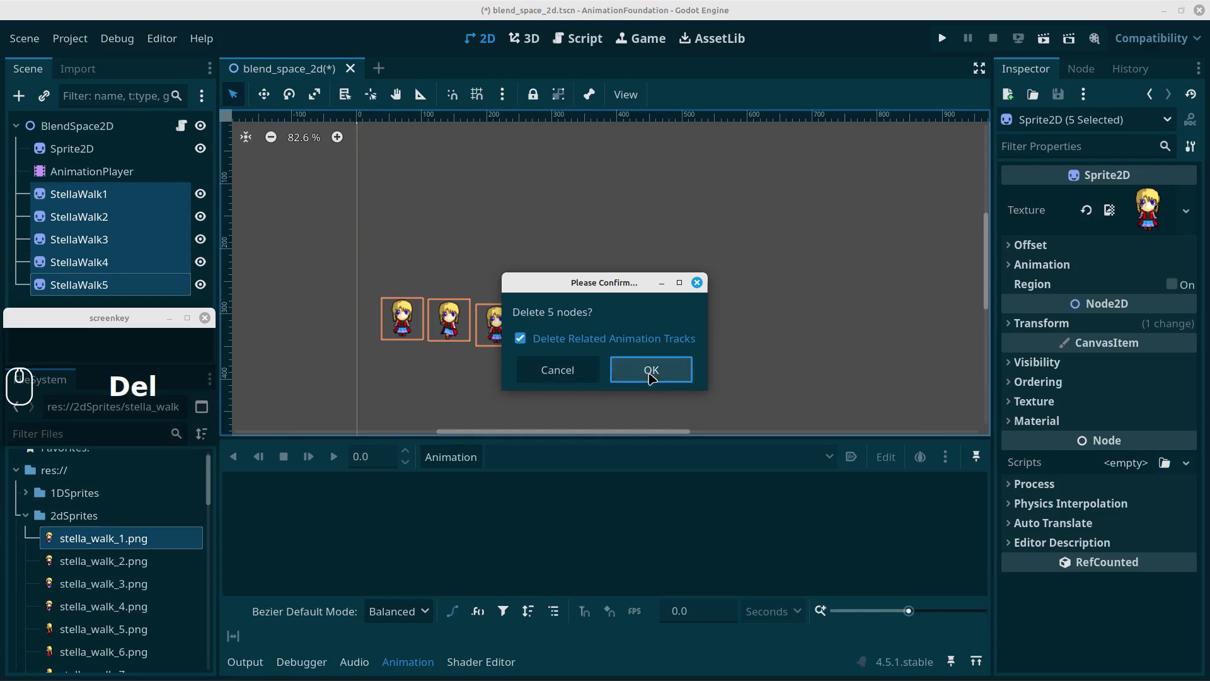
left_click(651, 377)
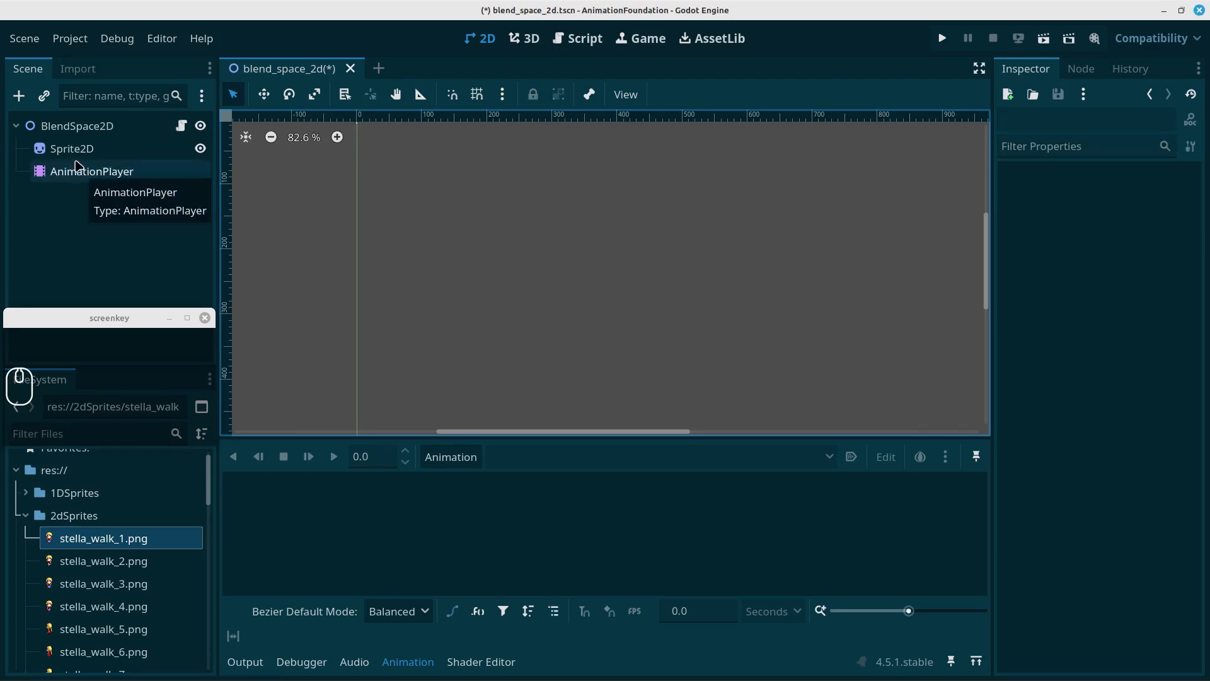
Select the AnimationPlayer node with its animation editor open, ready for animating the Sprite2D.
left_click(69, 175)
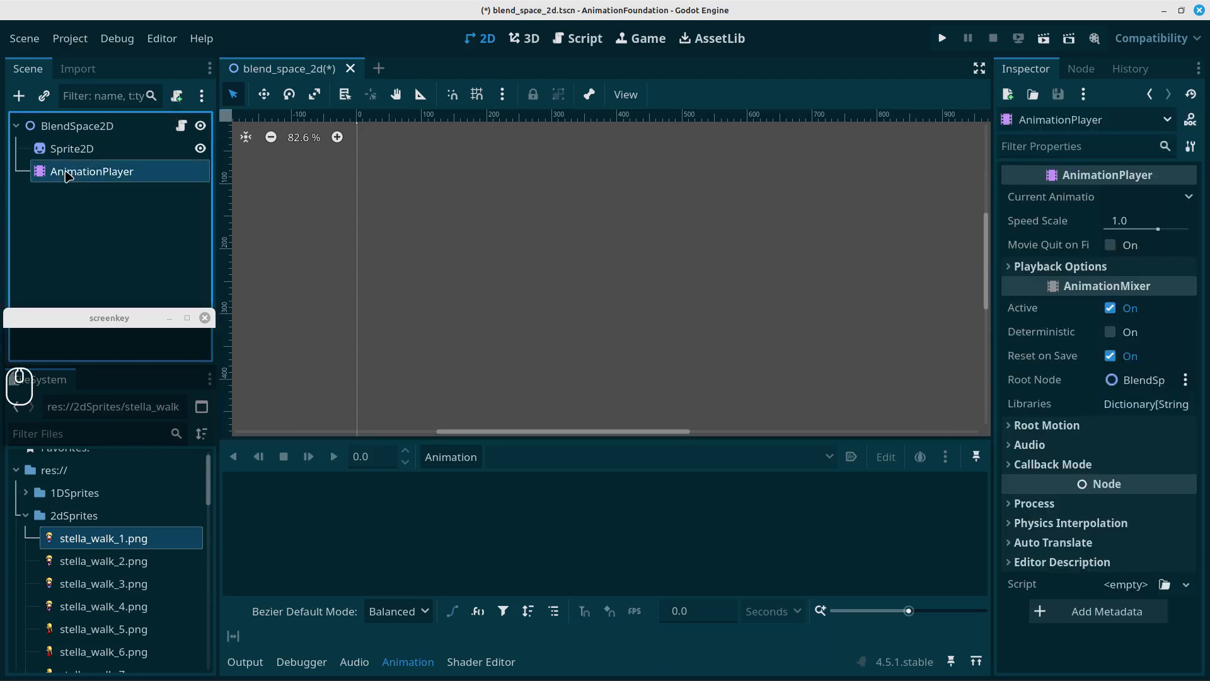
left_click(399, 664)
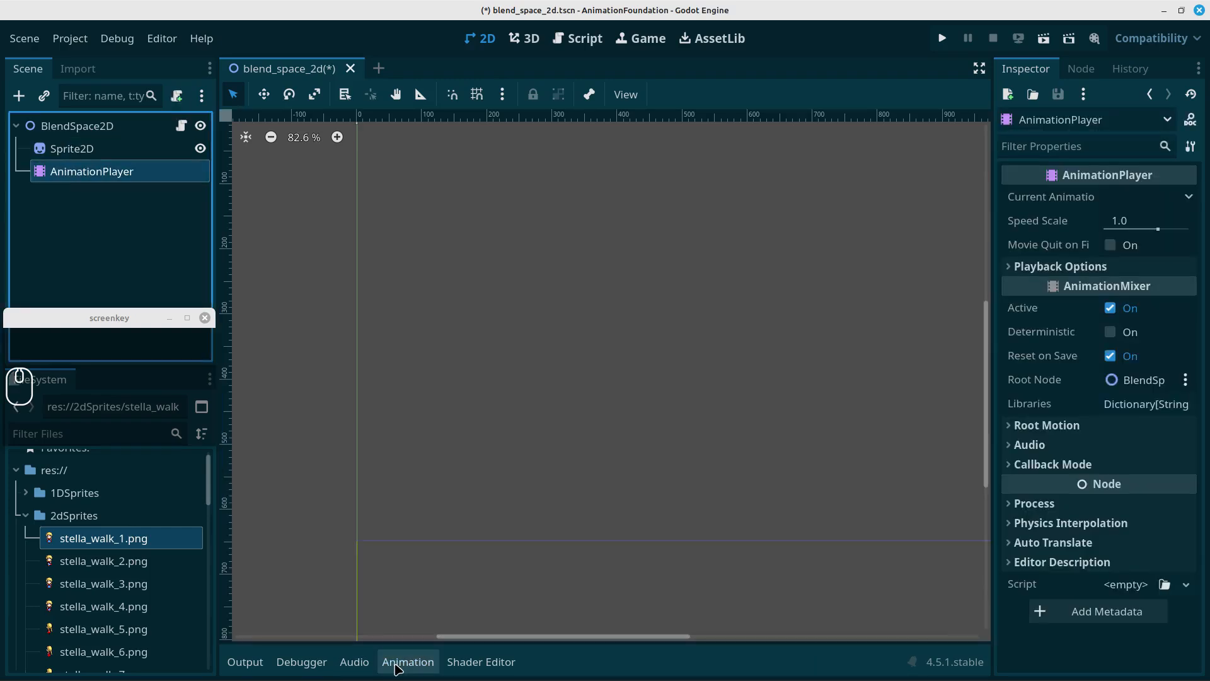
left_click(399, 665)
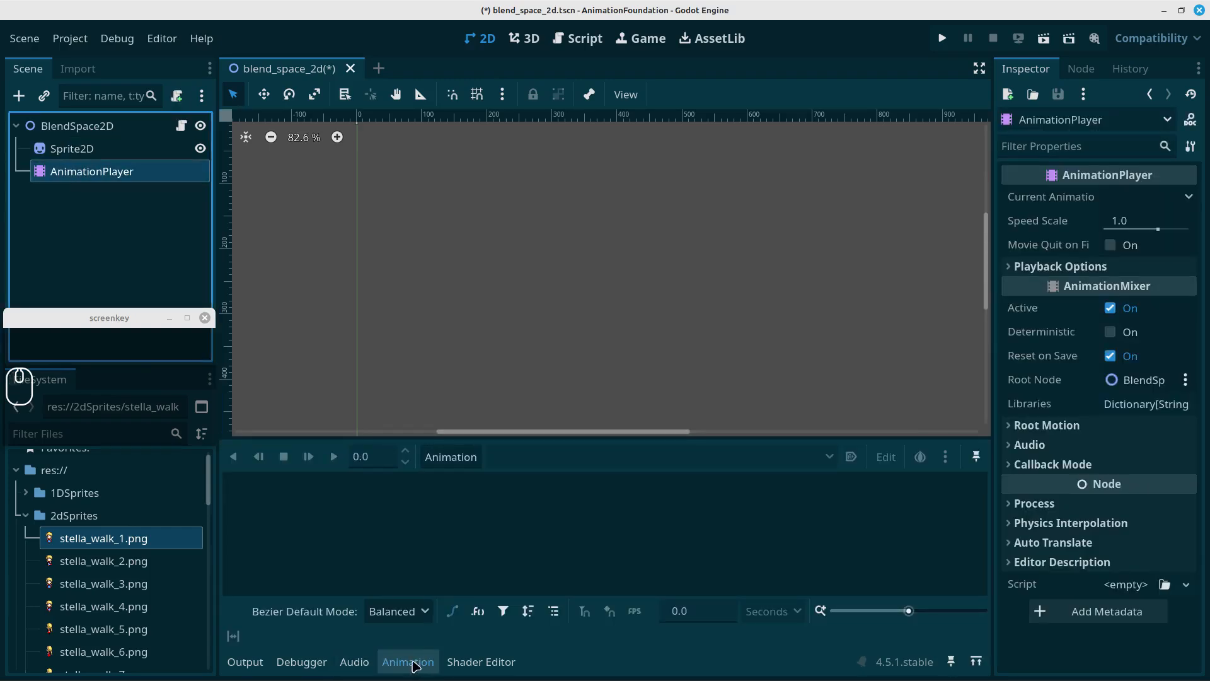
left_click(70, 148)
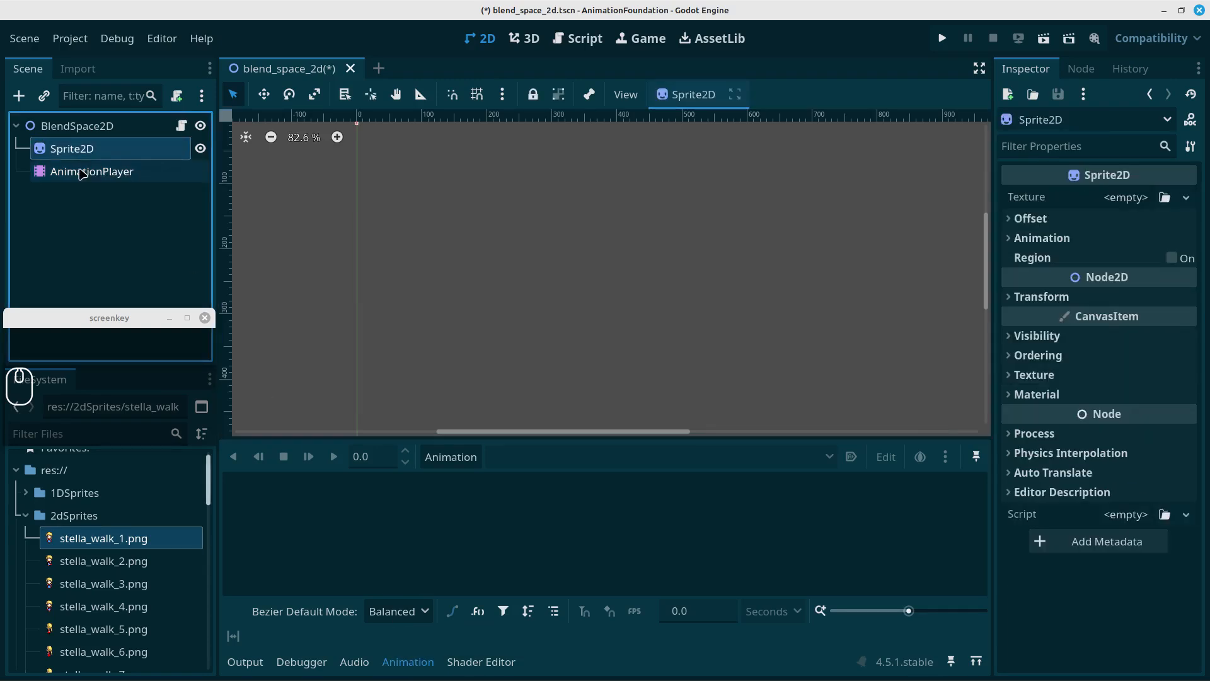
left_click(82, 172)
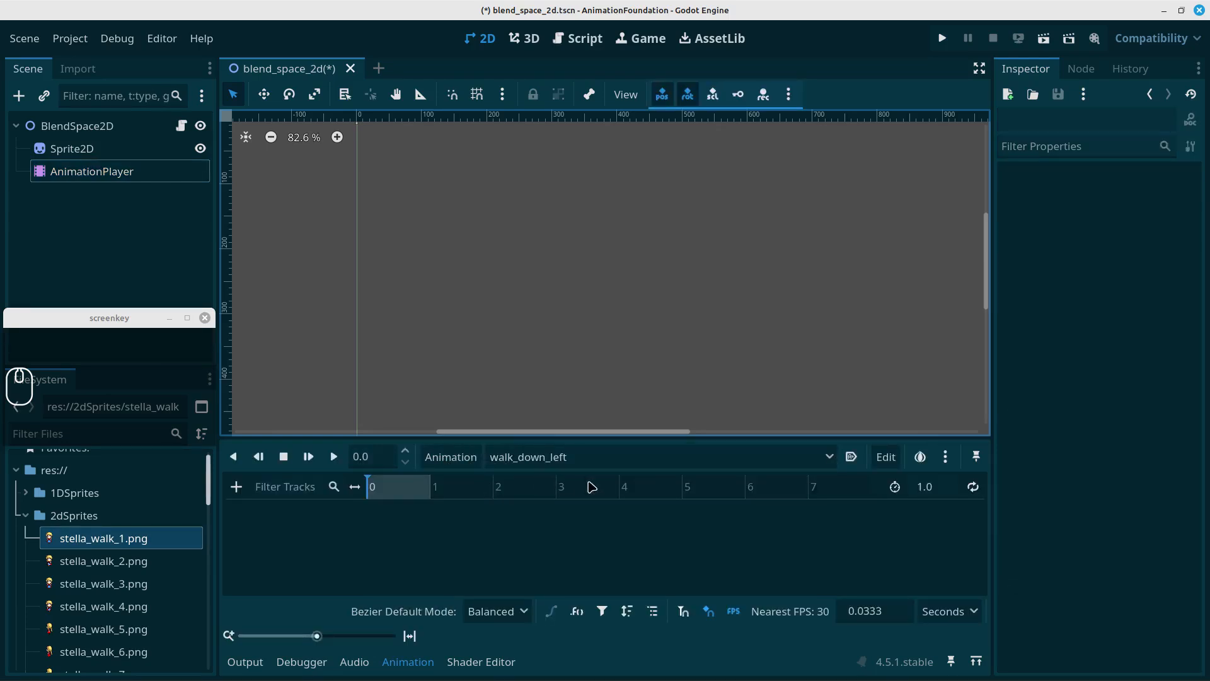
Check the animation commands and the list of walk animations, and make walk_down the current animation.
left_click(449, 458)
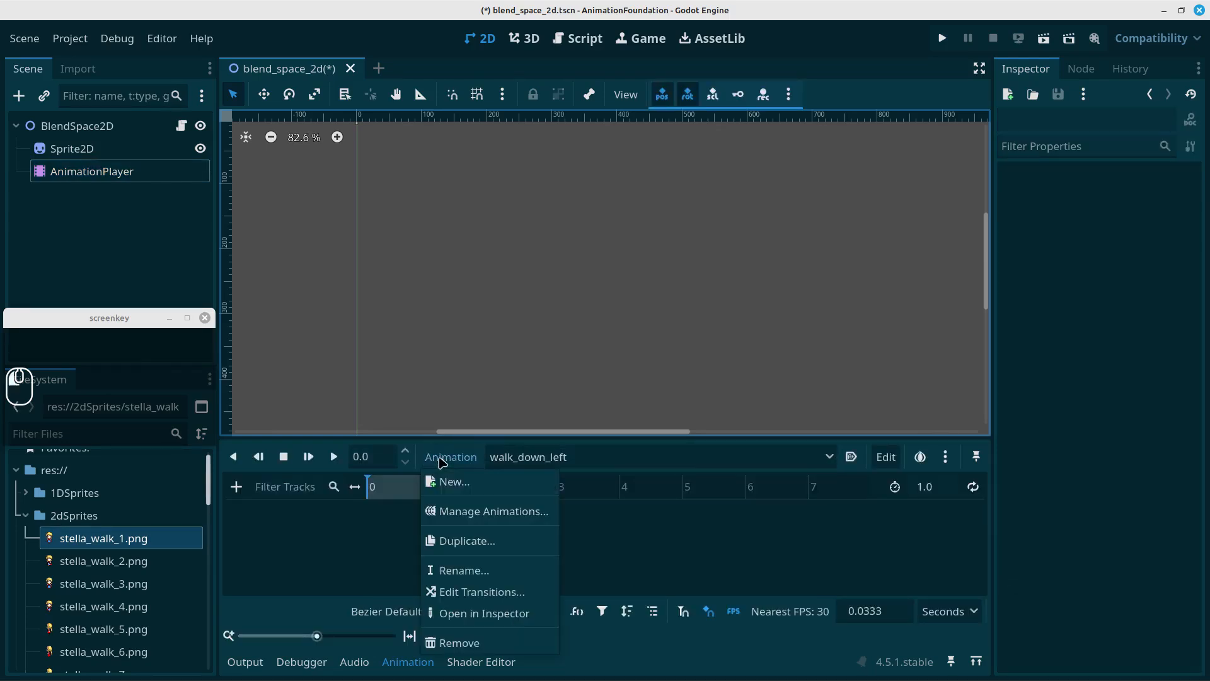
left_click(449, 458)
left_click(586, 461)
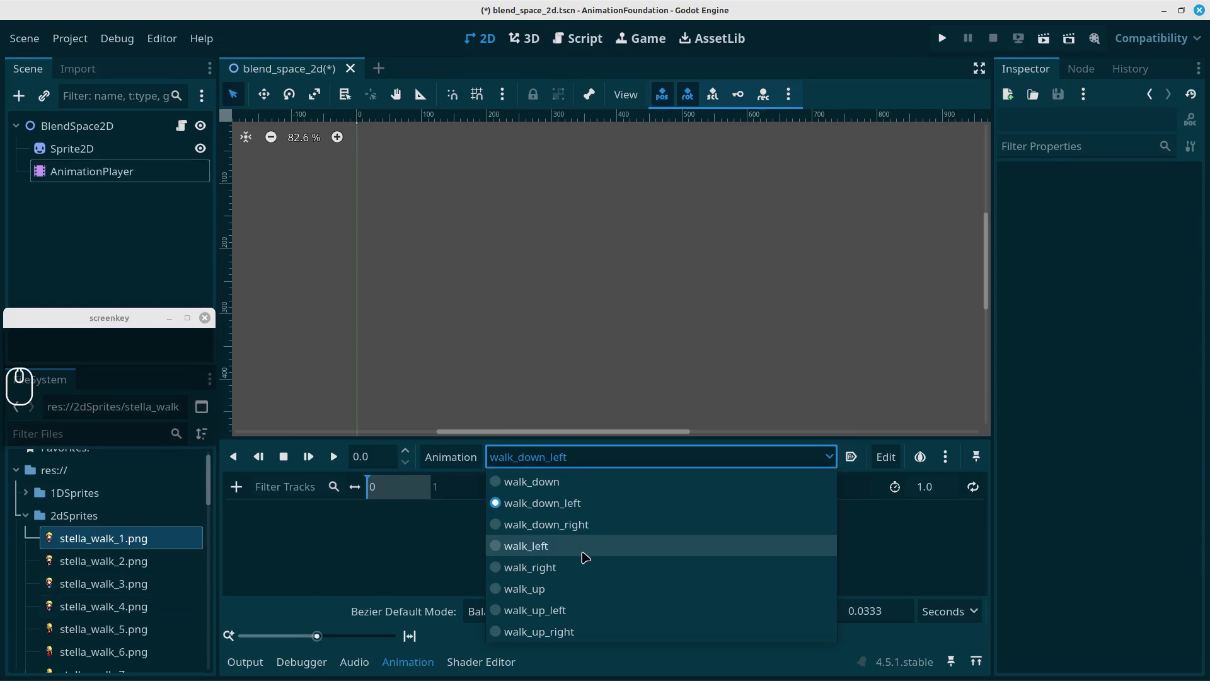
left_click(559, 487)
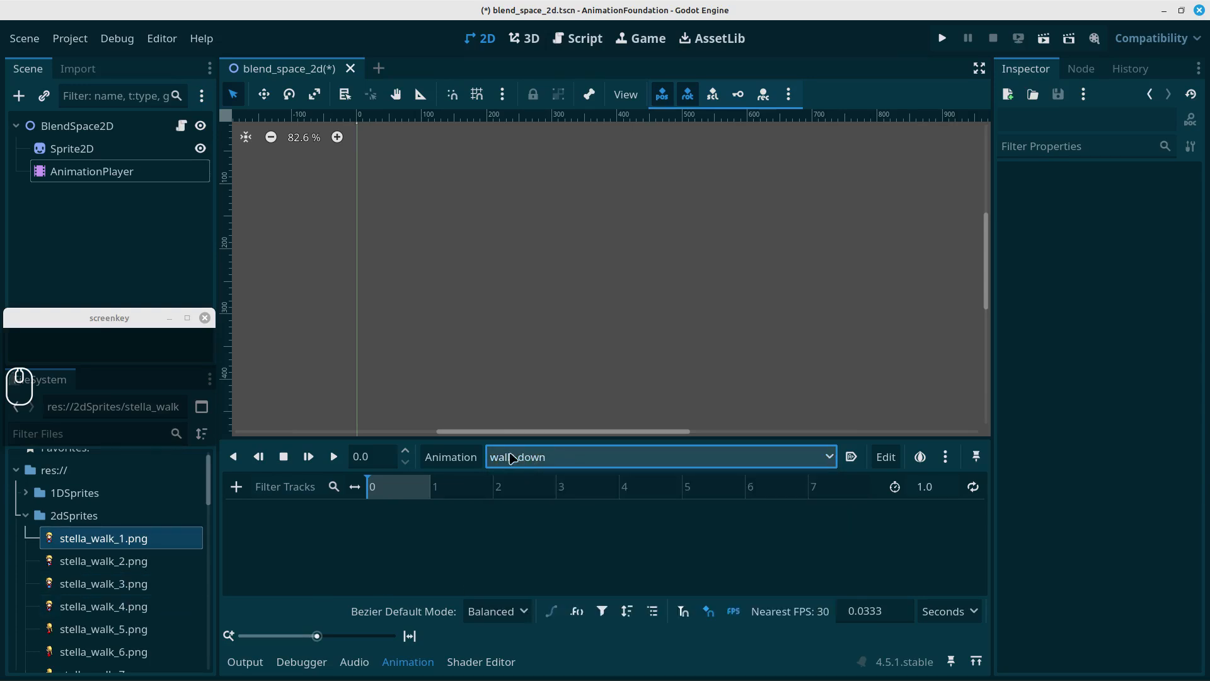
Assign stella_walk_1.png as the Sprite2D texture and key it at 0 seconds on a new texture track with a RESET track.
left_click(71, 149)
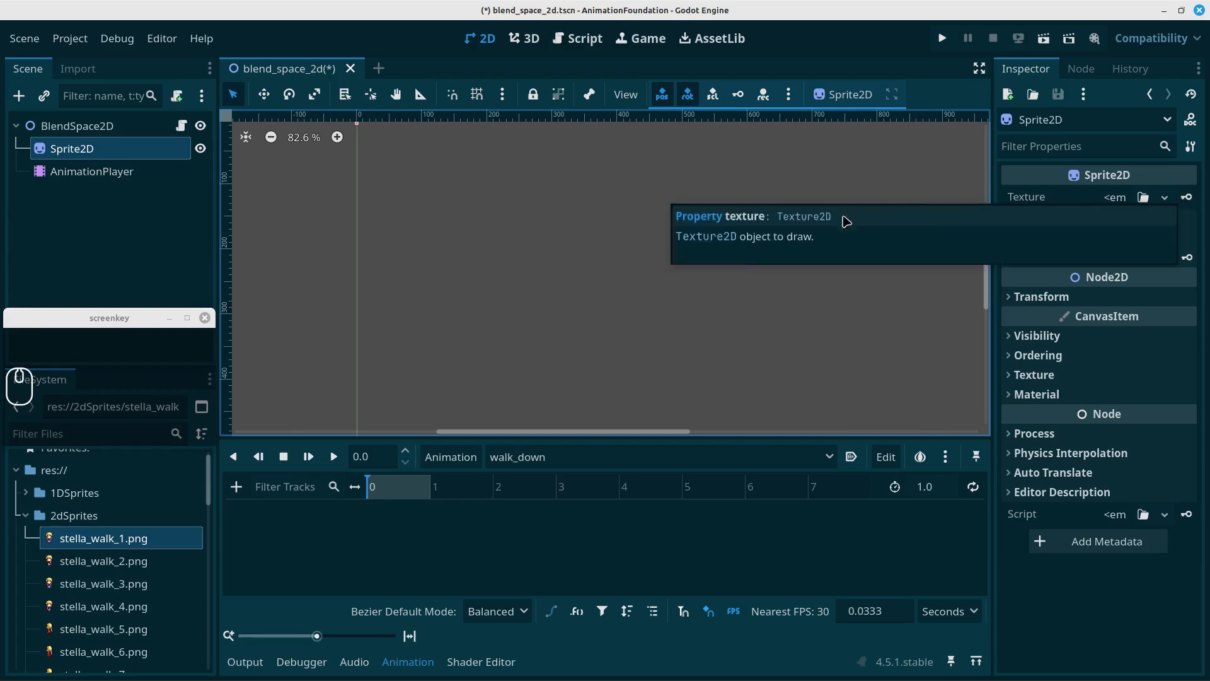
left_click_drag(110, 545, 1121, 201)
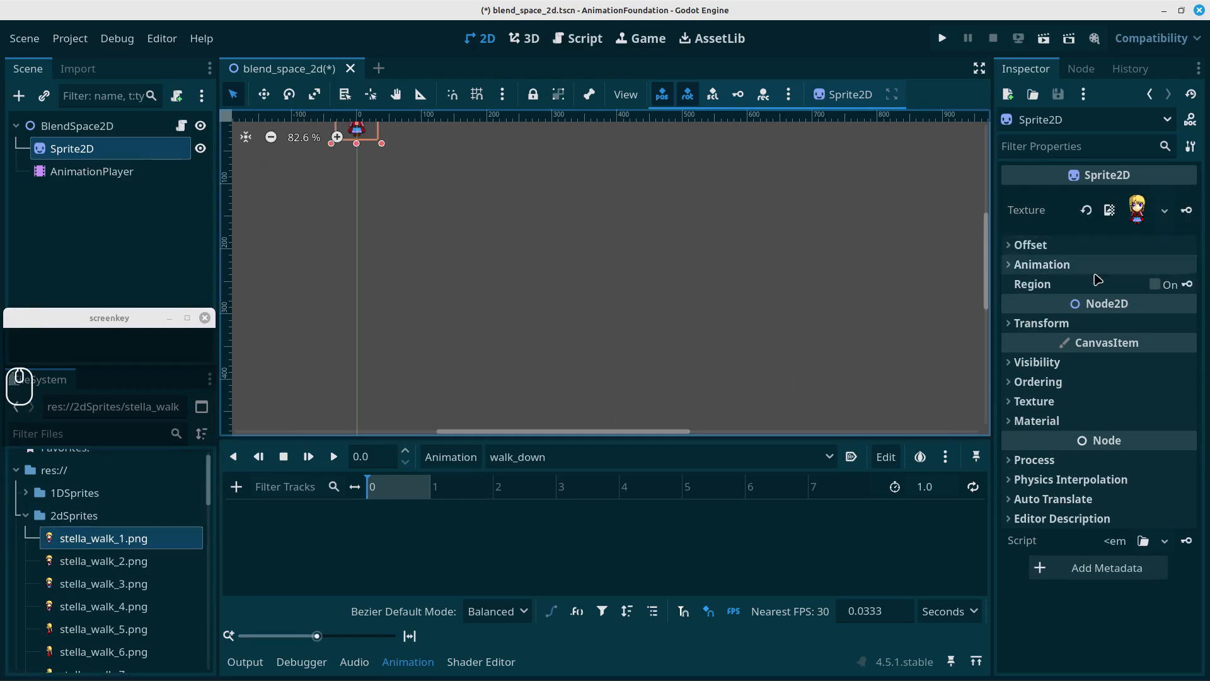
left_click(1191, 215)
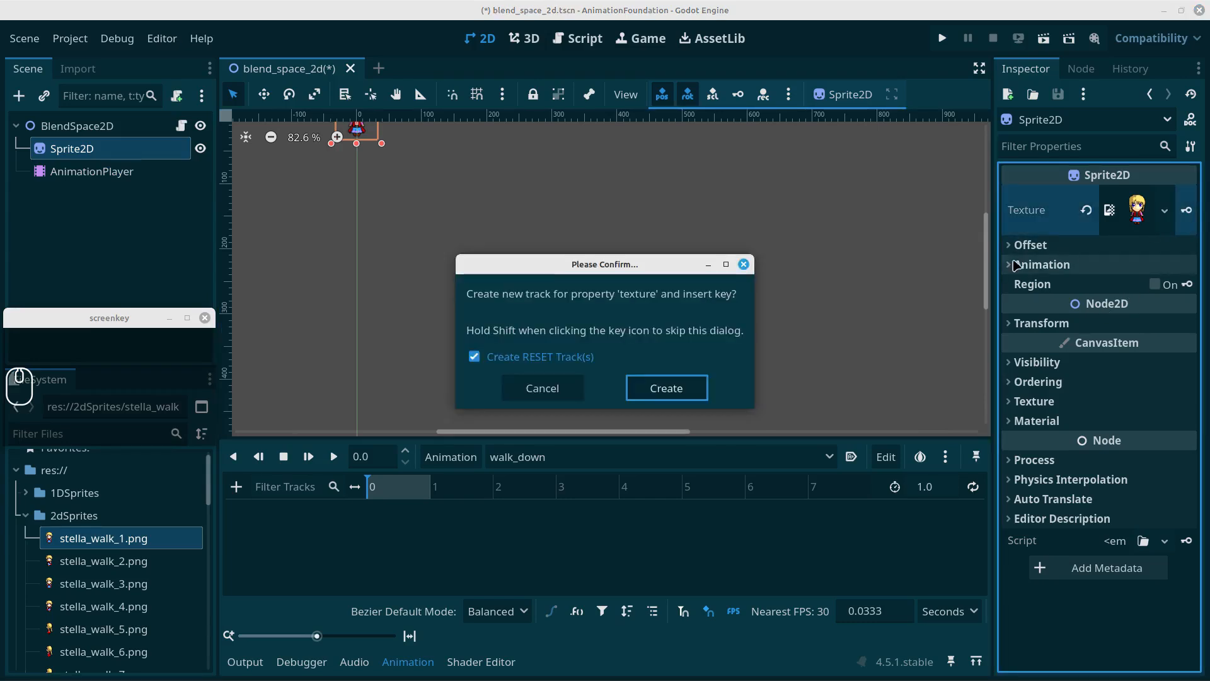
left_click(666, 387)
Key stella_walk_2.png as the Sprite2D texture at about 0.3 seconds in walk_down.
scroll(403, 505, "up", 5, "ctrl")
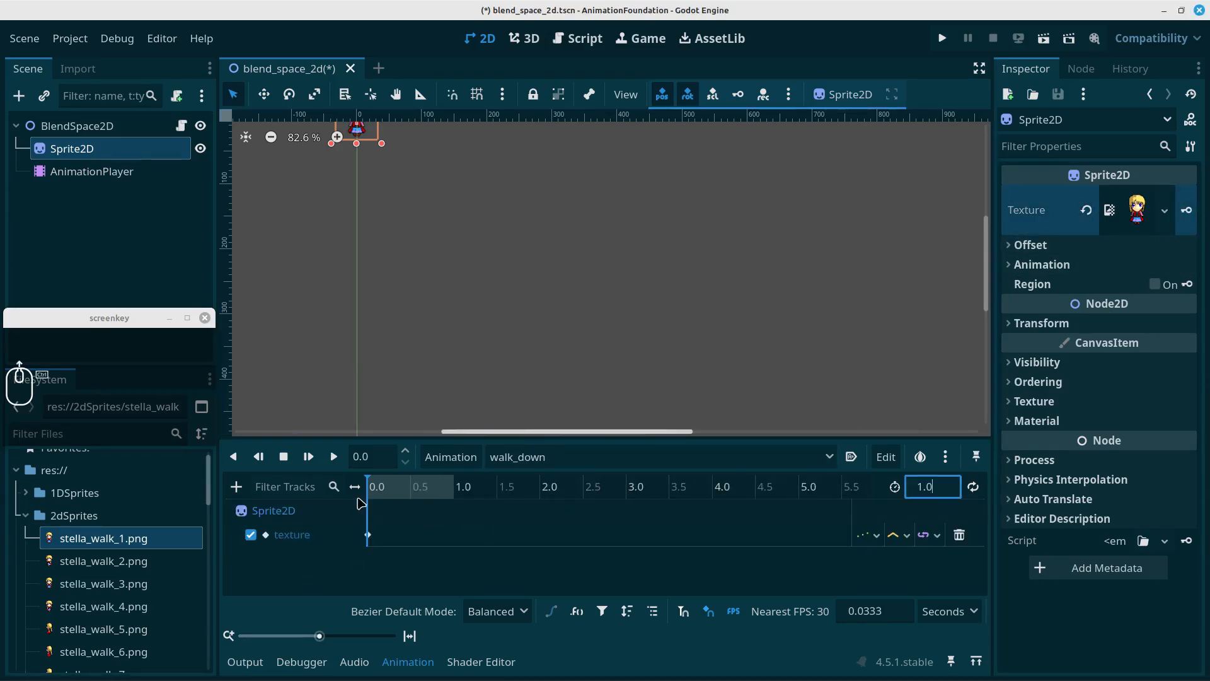
scroll(429, 509, "up", 2, "ctrl")
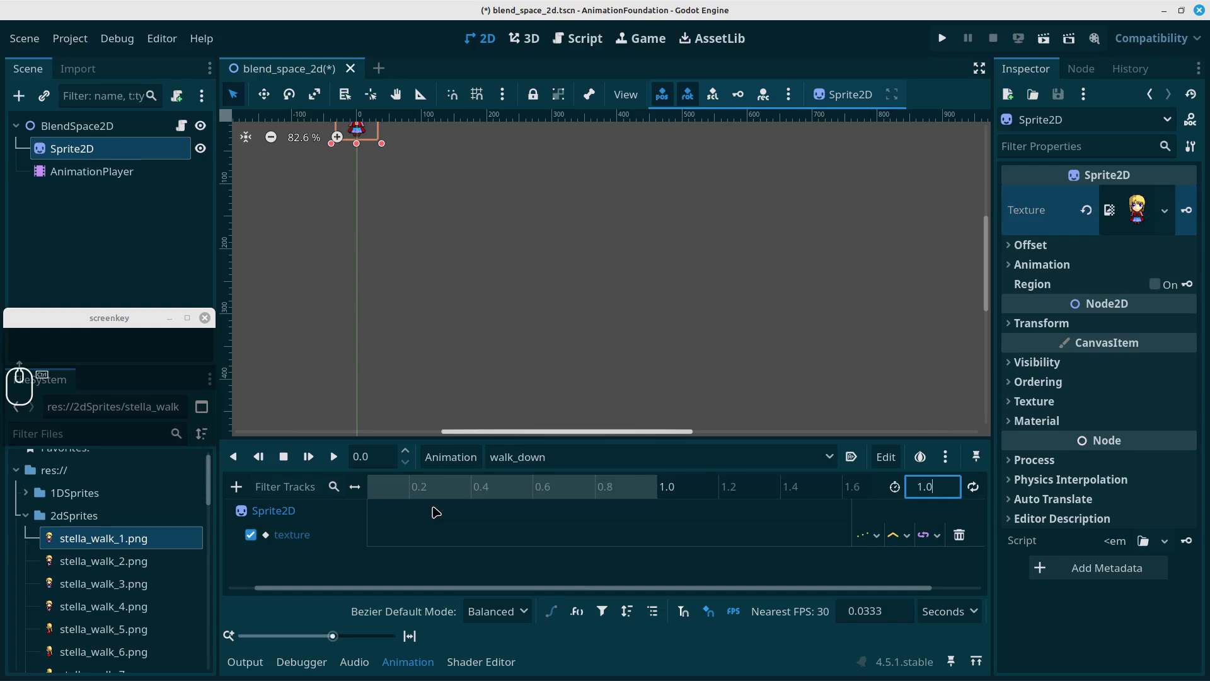
scroll(467, 504, "up", 2, "shift")
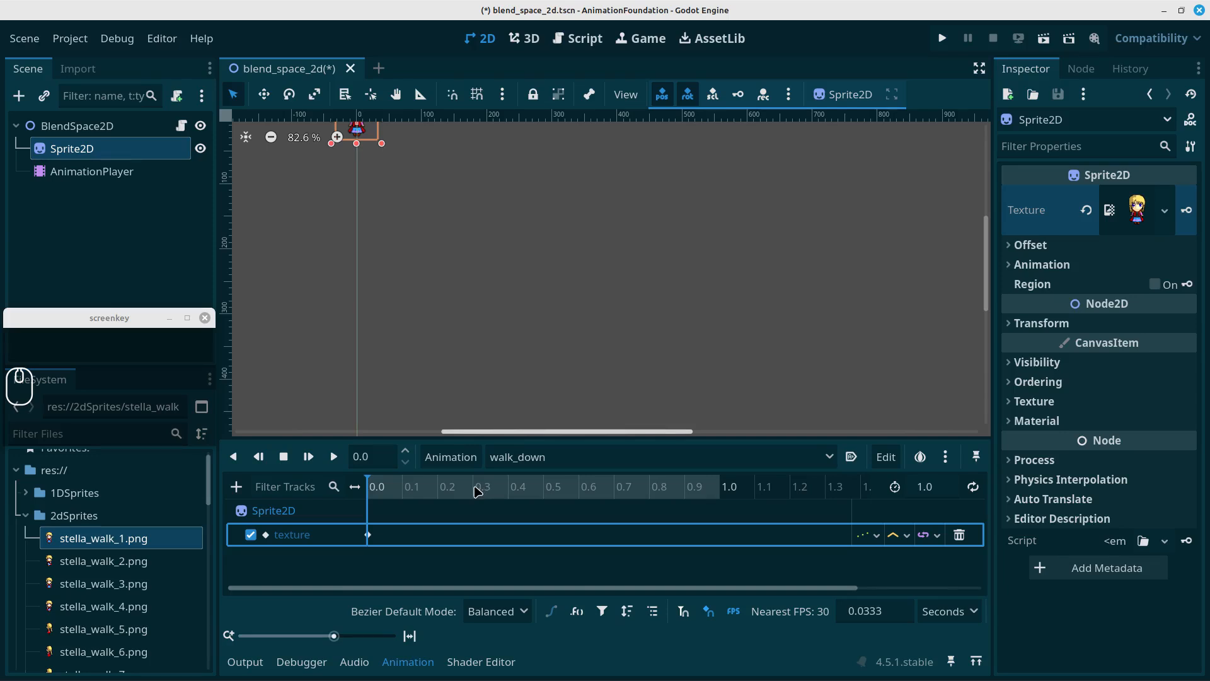
left_click(474, 488)
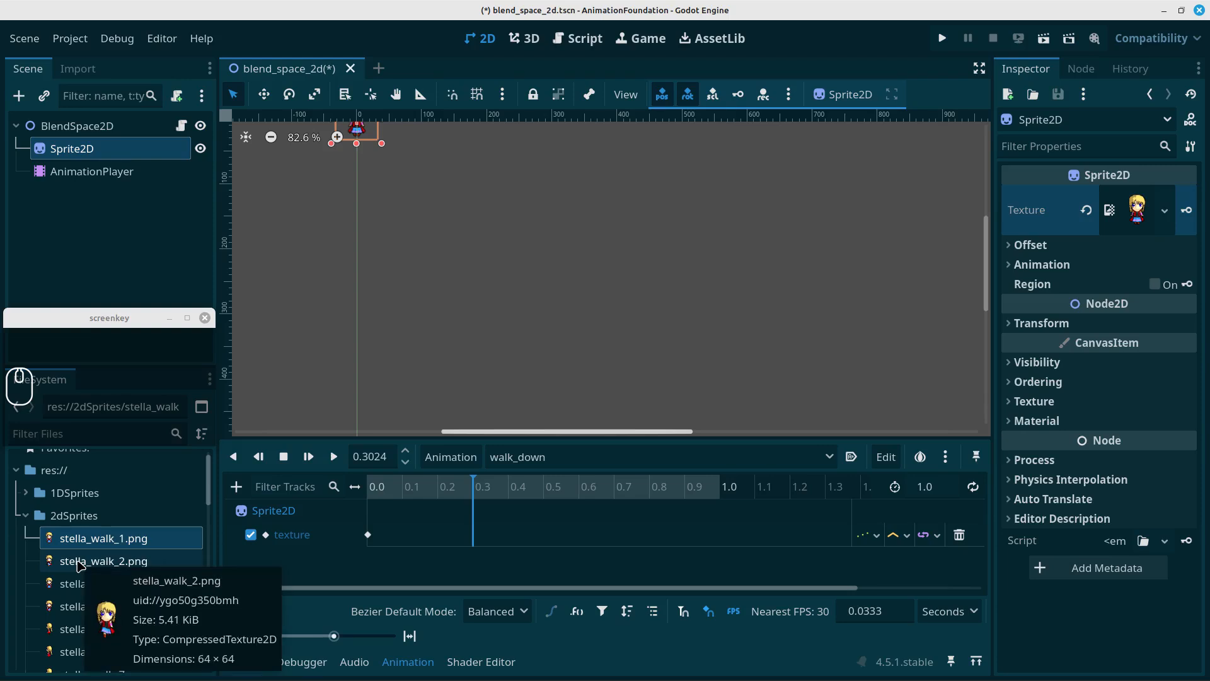
left_click_drag(78, 564, 1197, 213)
left_click(1186, 210)
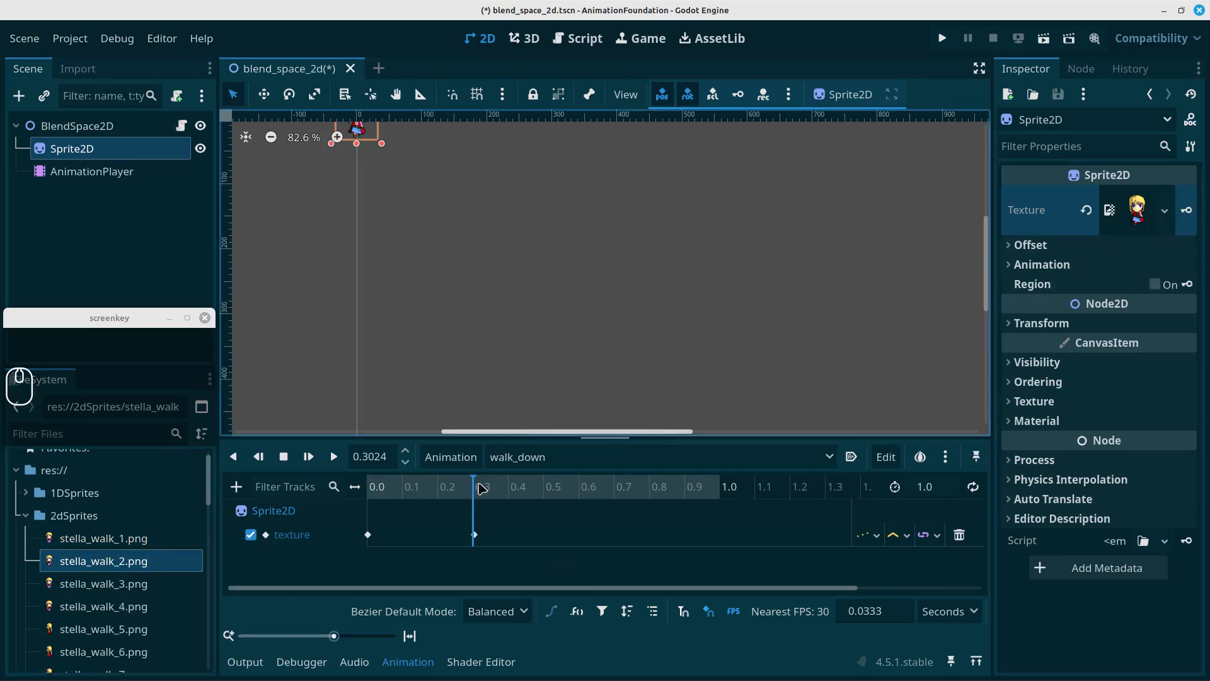
Key stella_walk_3.png at about 0.6 seconds and stella_walk_4.png at about 0.9 seconds on the texture track.
left_click(580, 491)
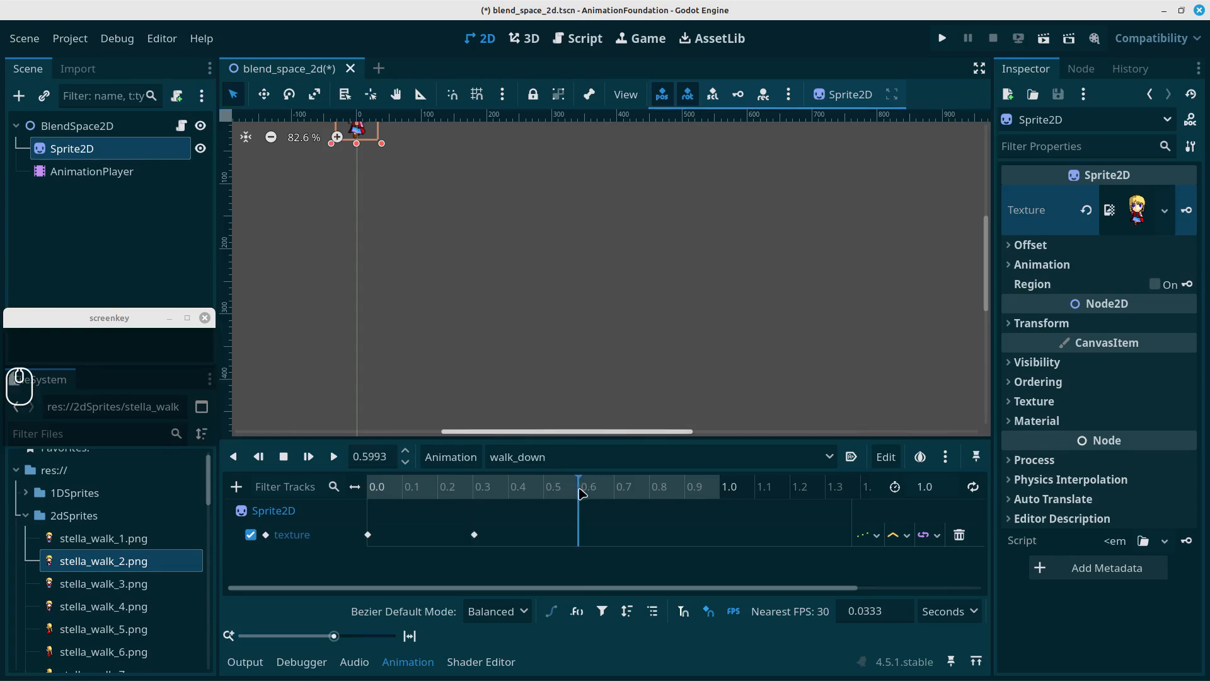
left_click_drag(102, 584, 1141, 212)
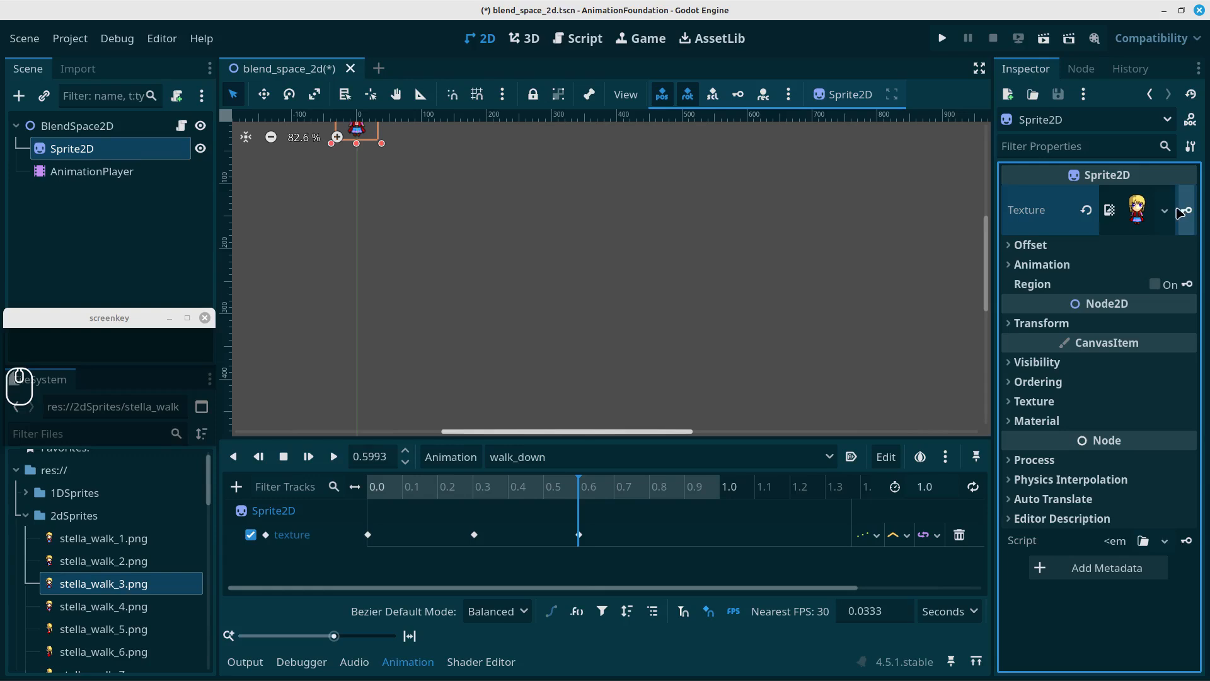
left_click(1185, 210)
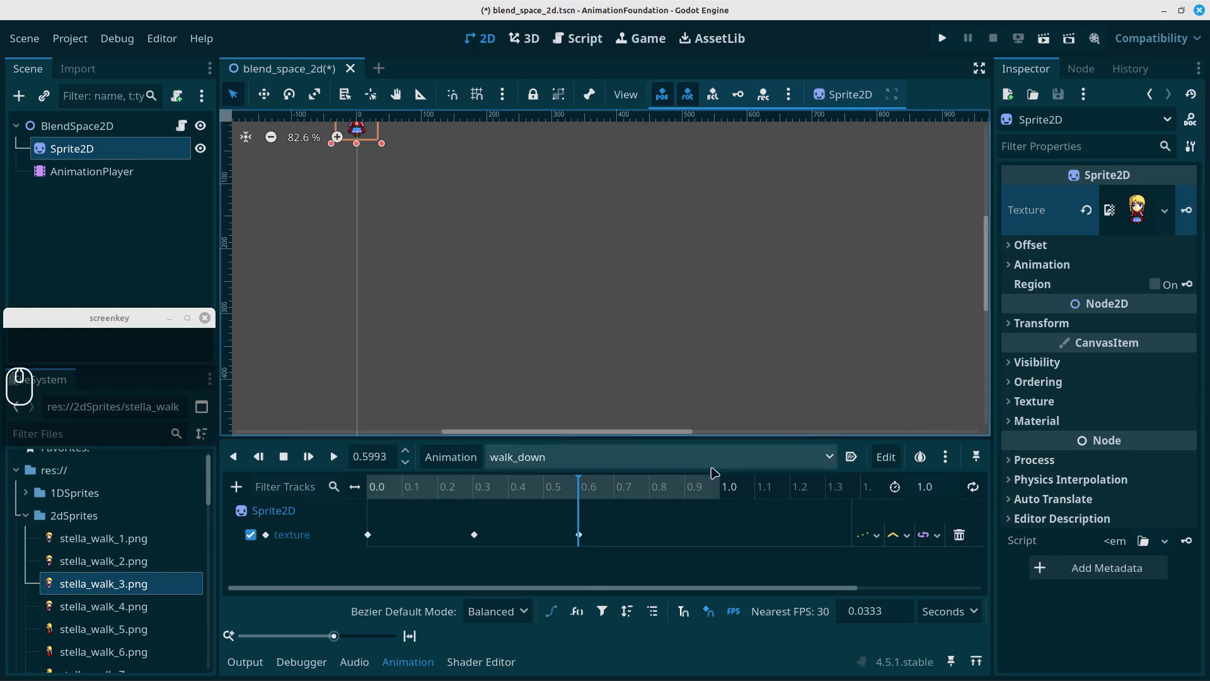
left_click(685, 490)
left_click_drag(103, 606, 1150, 212)
left_click(1187, 210)
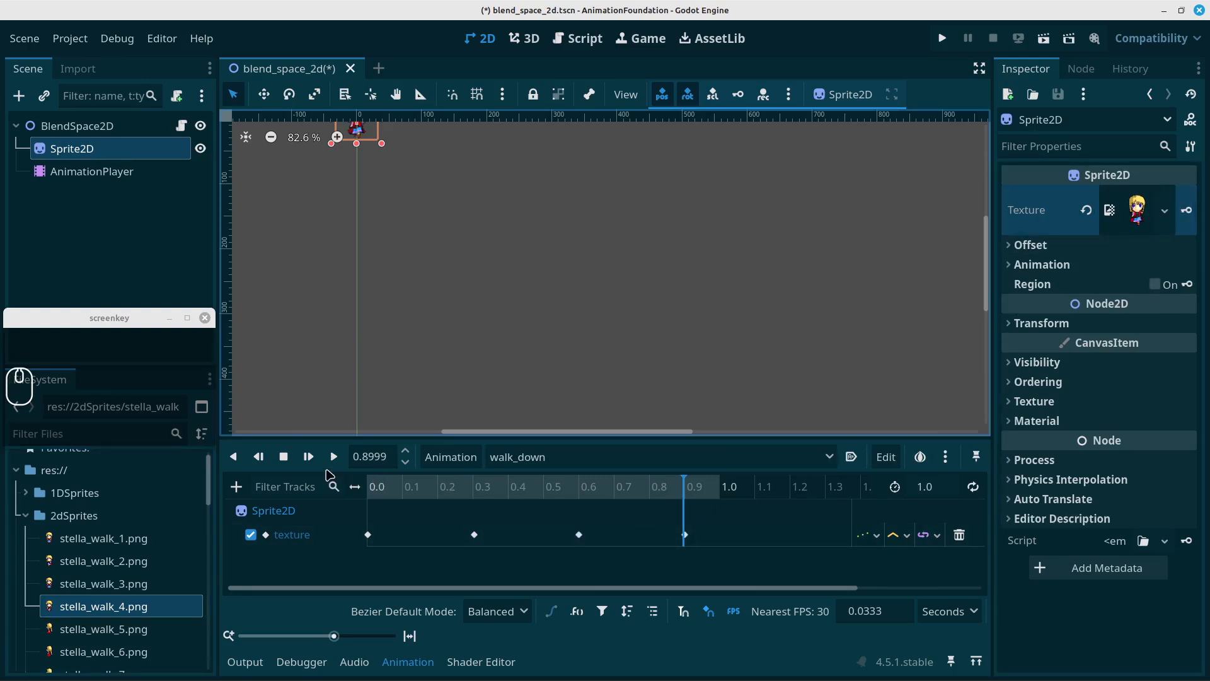
Turn off the Centered offset option of the Sprite2D.
scroll(426, 165, "up", 1)
middle_click_drag(426, 165, 448, 274)
left_click(1090, 247)
left_click(1113, 267)
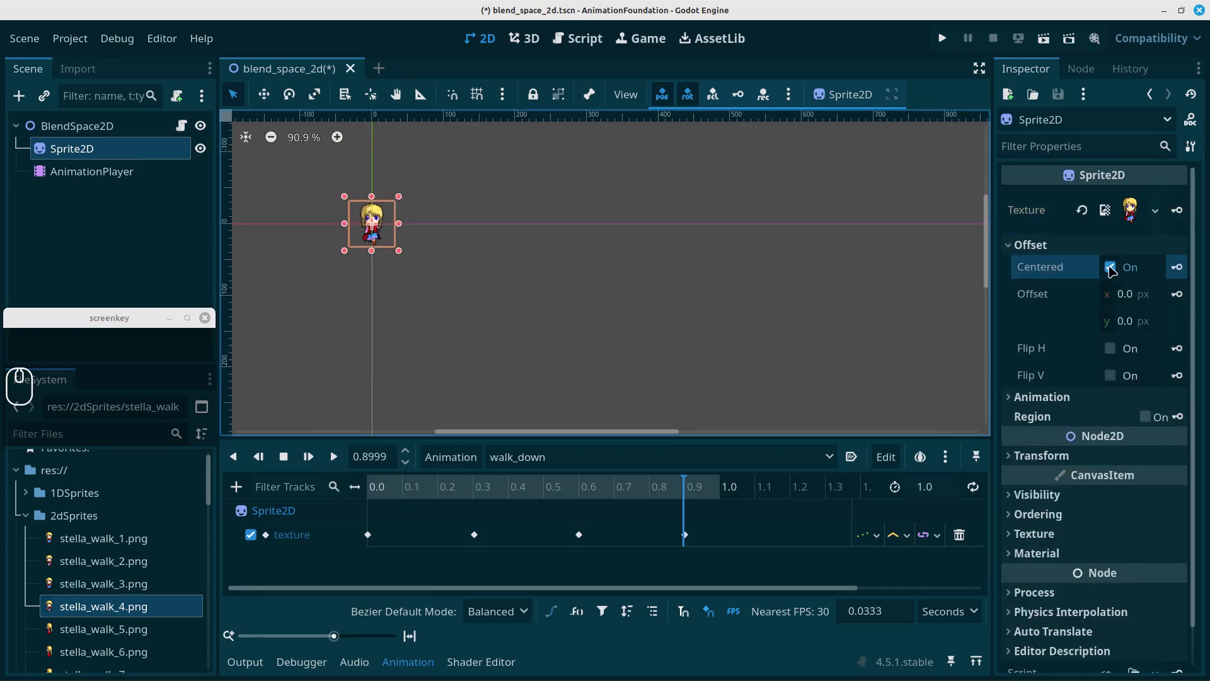
left_click(1111, 268)
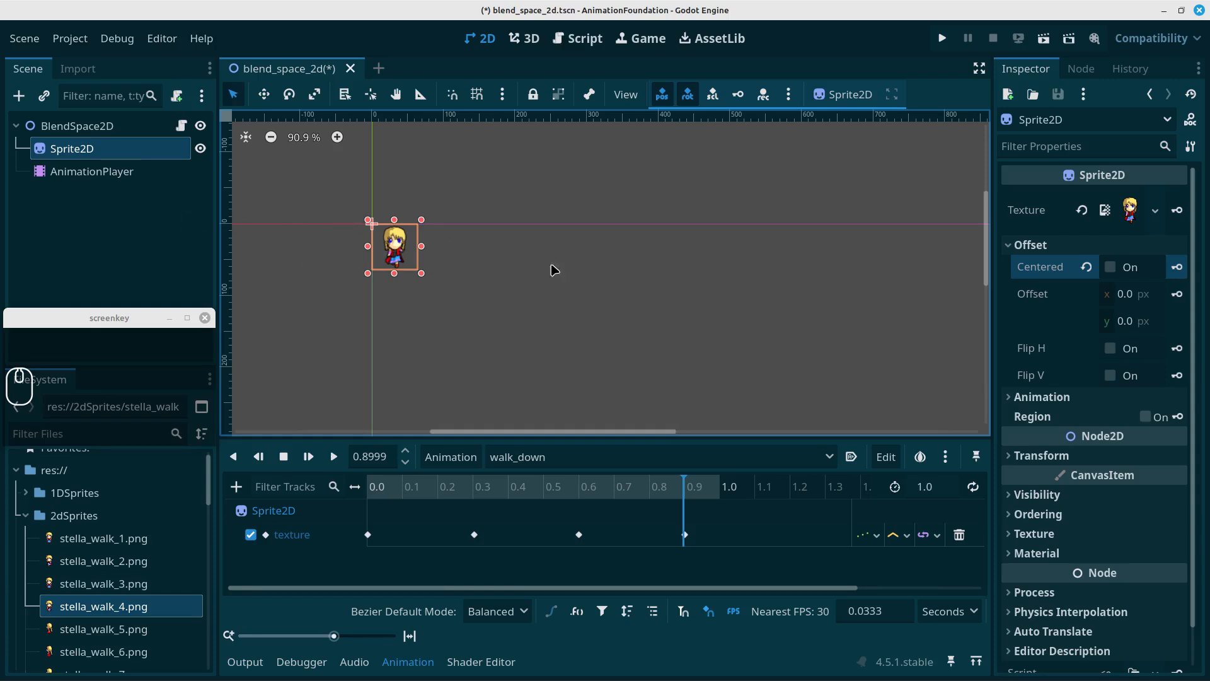
Enable looping for walk_down and play the animation.
scroll(319, 259, "up", 8)
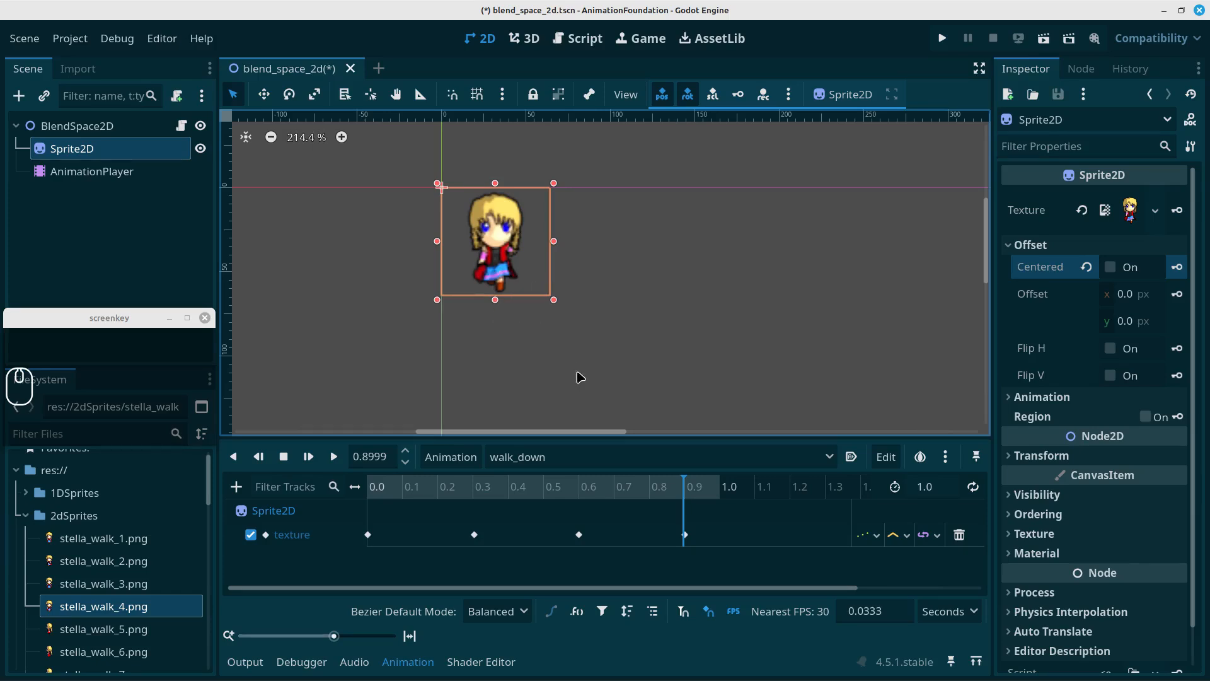
left_click(975, 490)
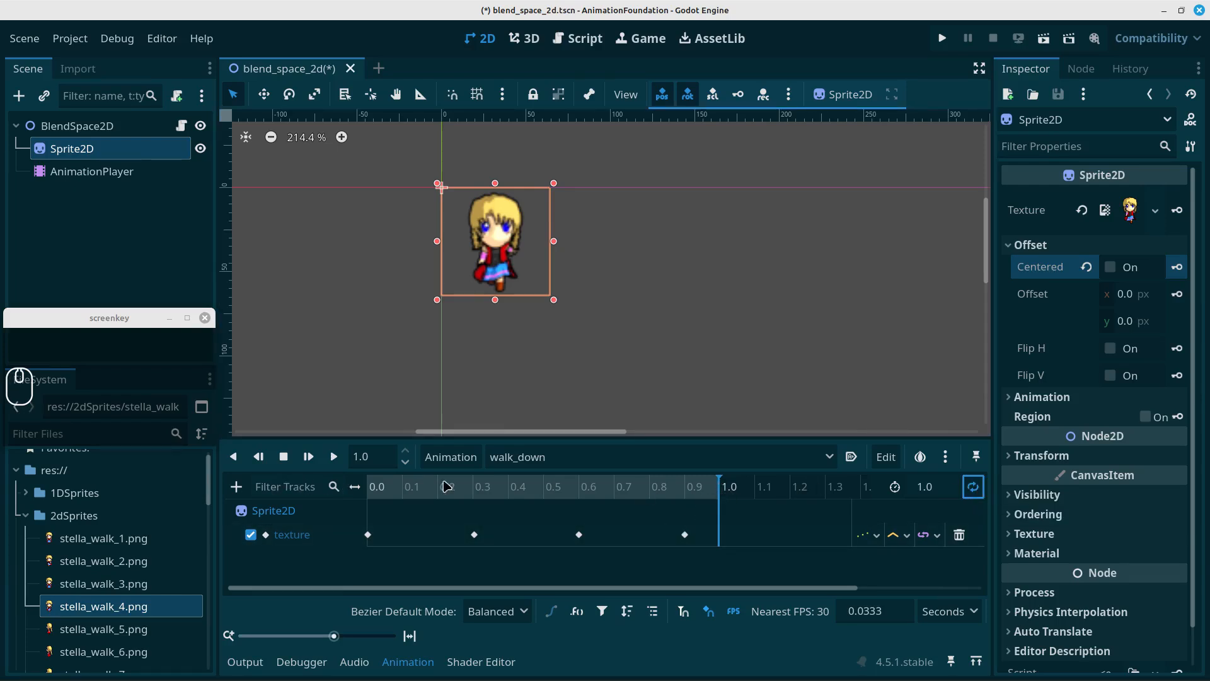
left_click(336, 460)
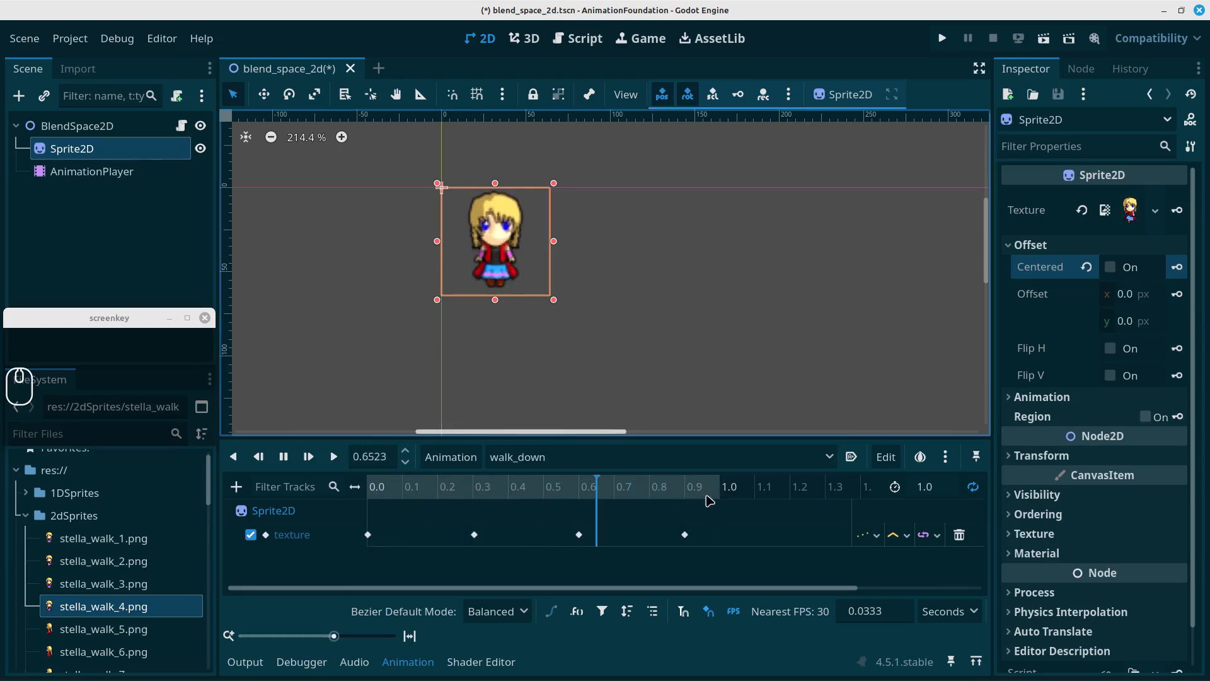
Set the walk_down animation length to 0.9 seconds and play it again.
left_click(941, 492)
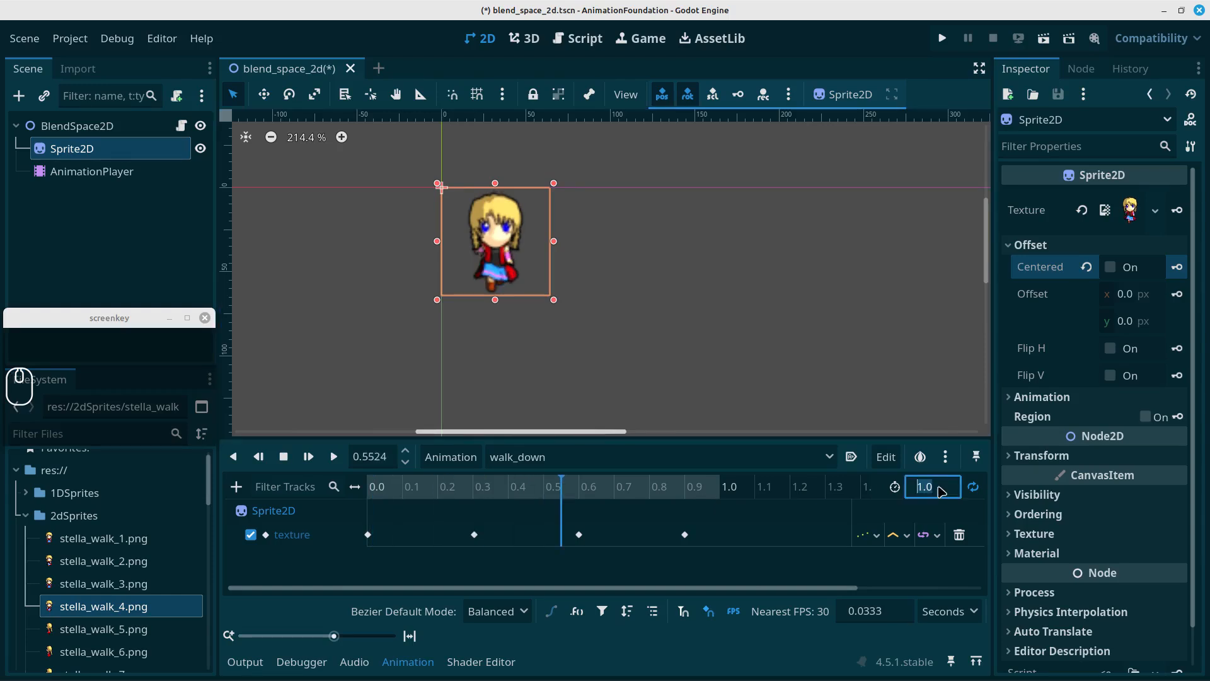
type("0.9")
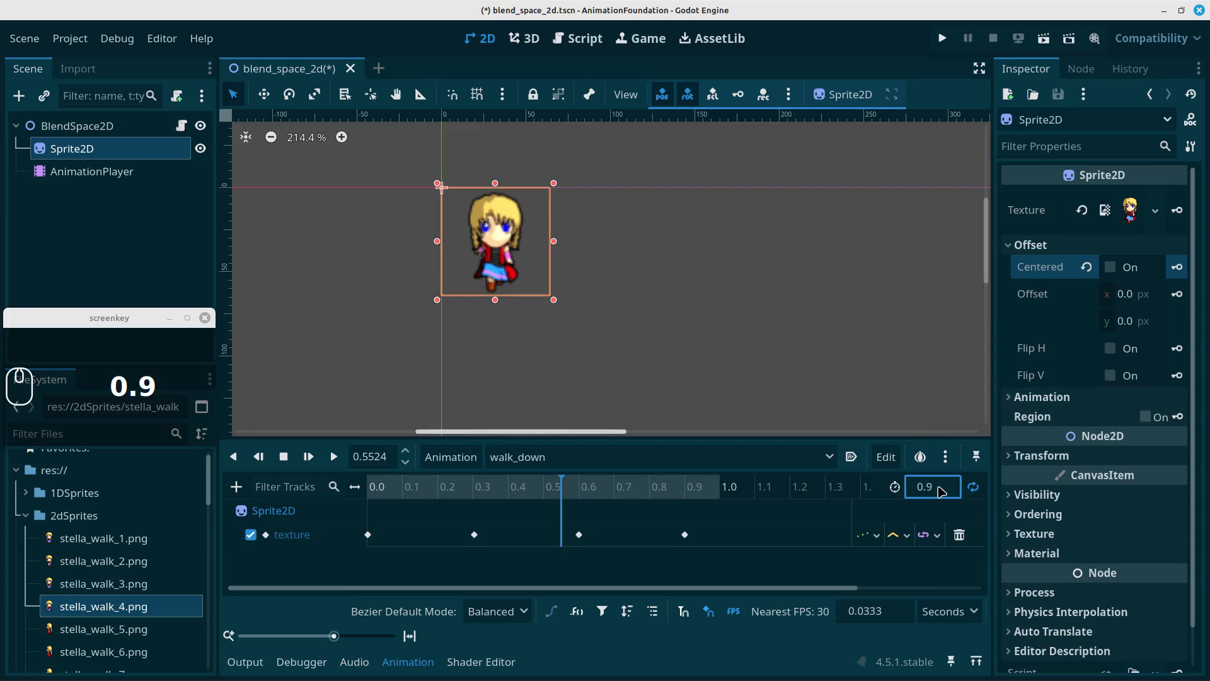
key("Return")
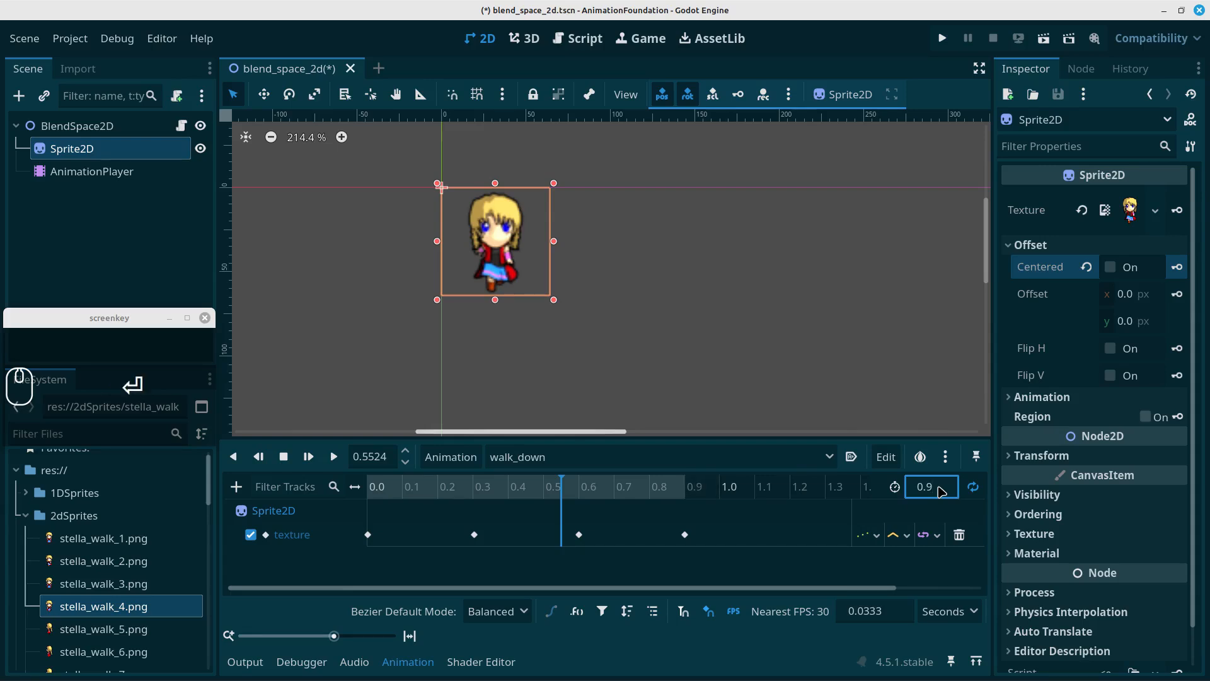
left_click(333, 458)
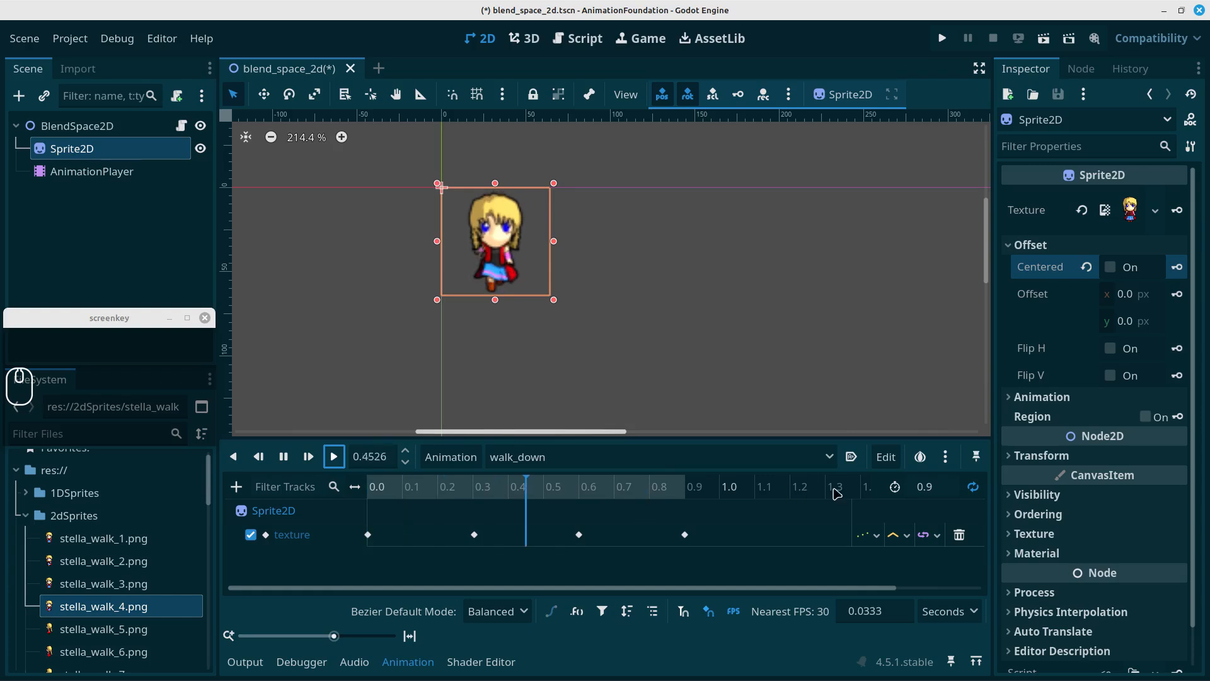
Set the walk_down animation length to 1.2 seconds and stop playback.
left_click(940, 493)
type("1.2")
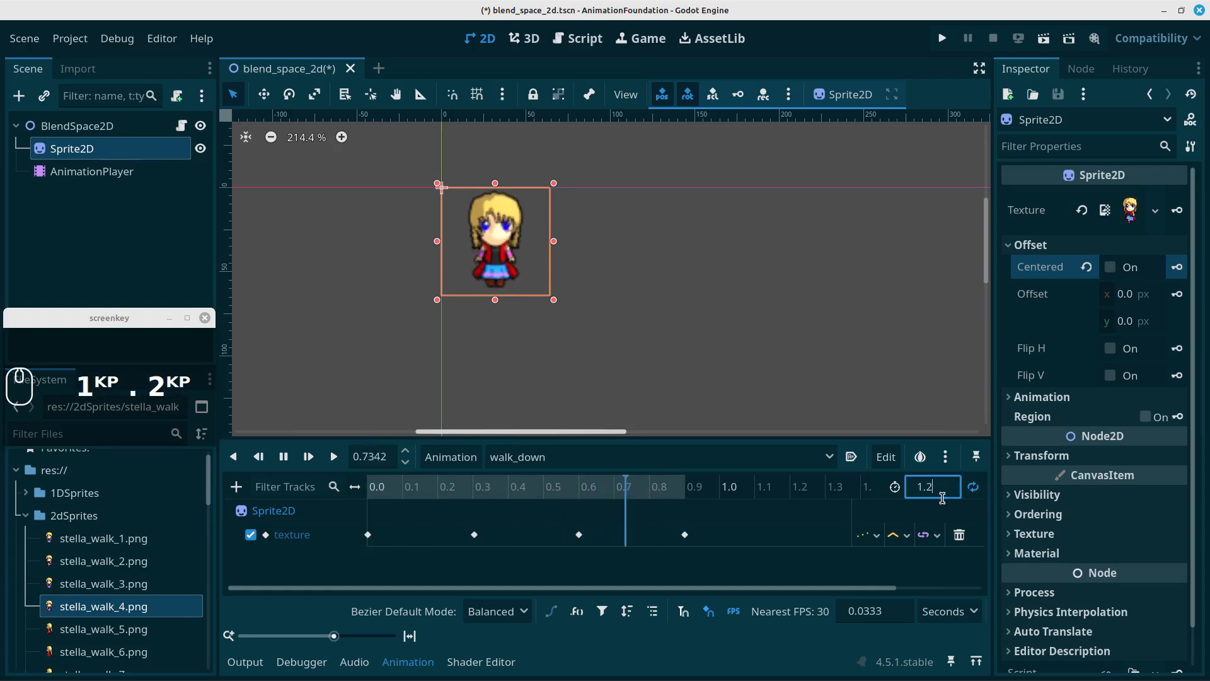
key("Return")
left_click(283, 456)
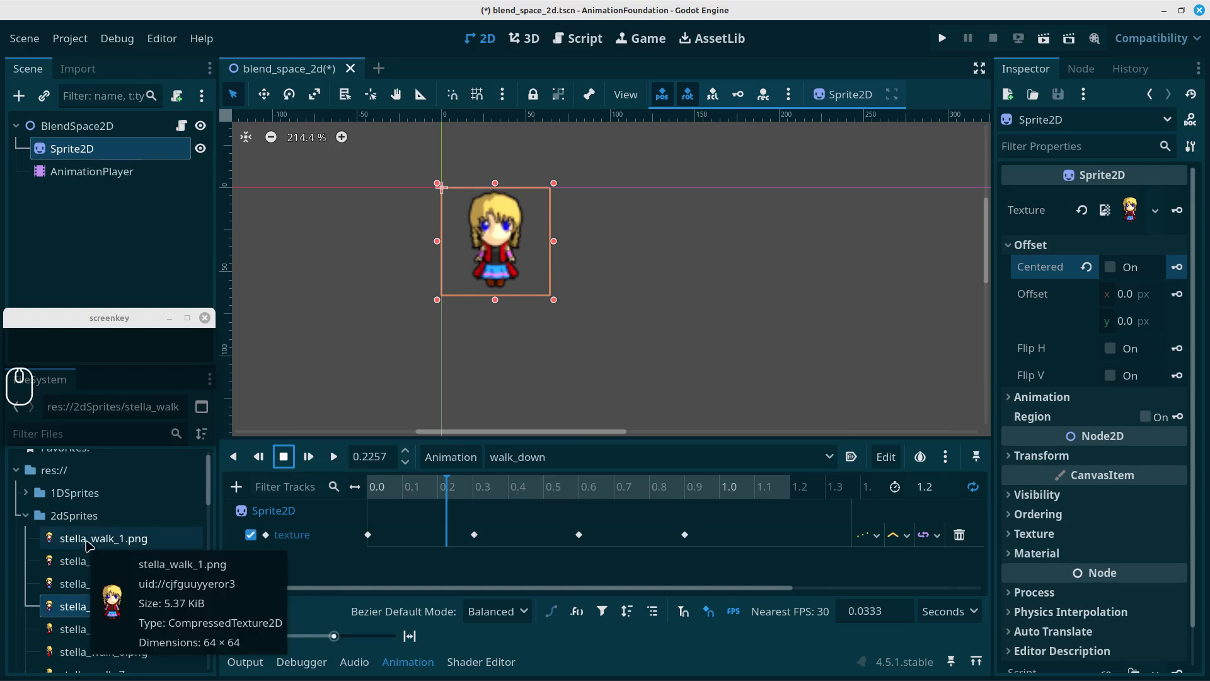
Key stella_walk_1.png as the Sprite2D texture at 1.2 seconds, the end of walk_down.
left_click_drag(89, 544, 789, 497)
left_click(802, 491)
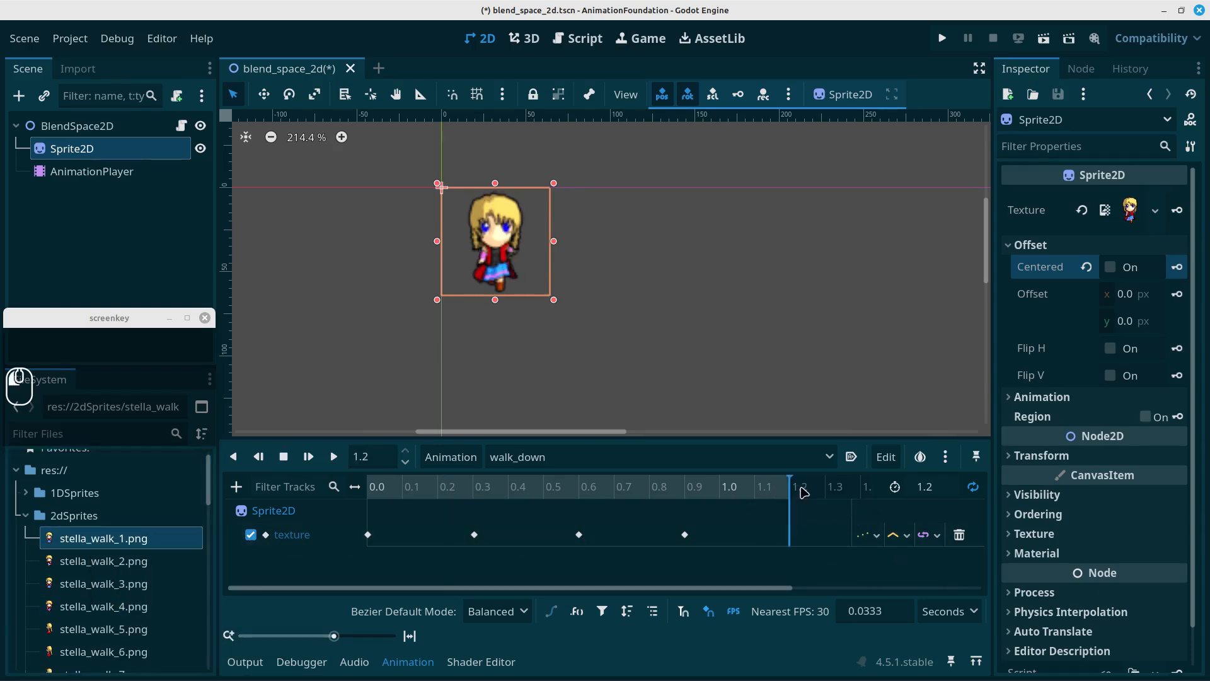
left_click_drag(137, 538, 1128, 210)
left_click(1177, 210)
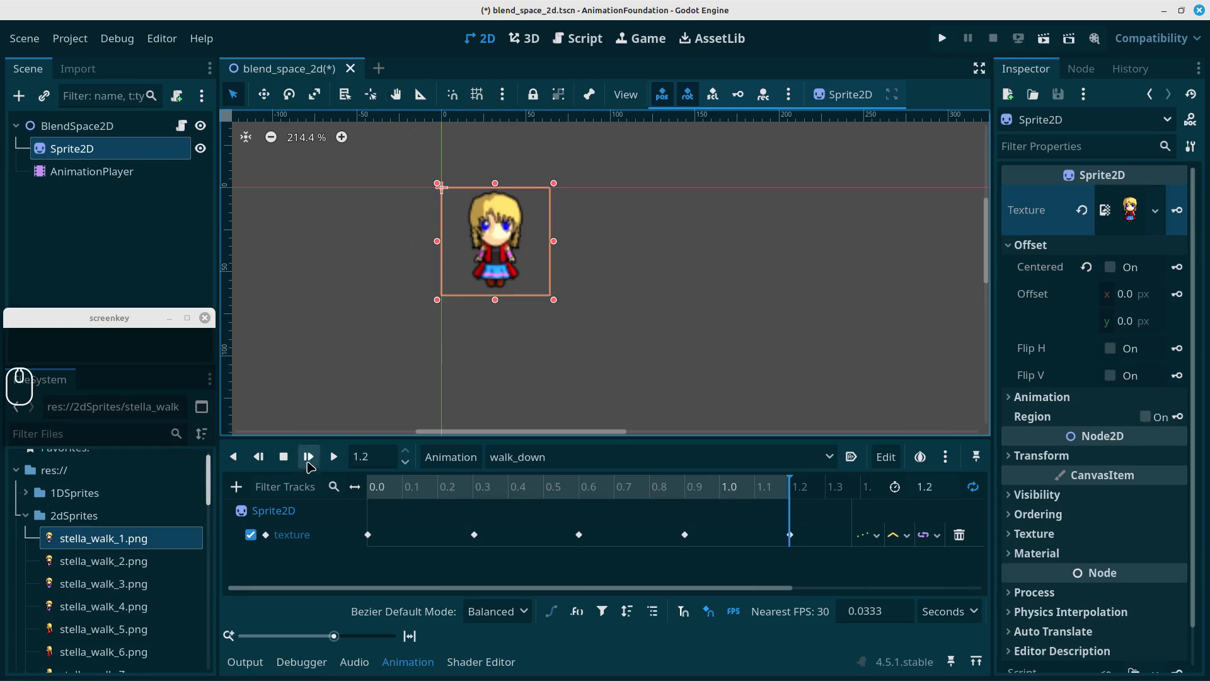
Play back the walk_down loop with its closing frame and save the scene.
left_click(335, 456)
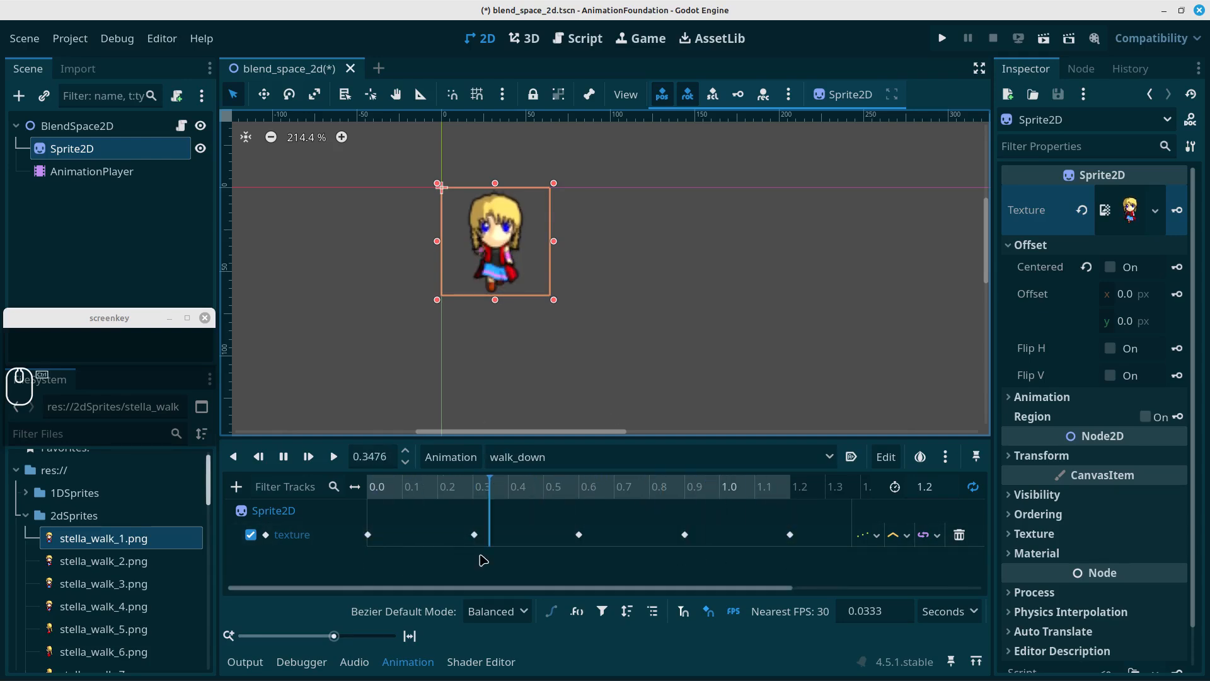
key("ctrl+s")
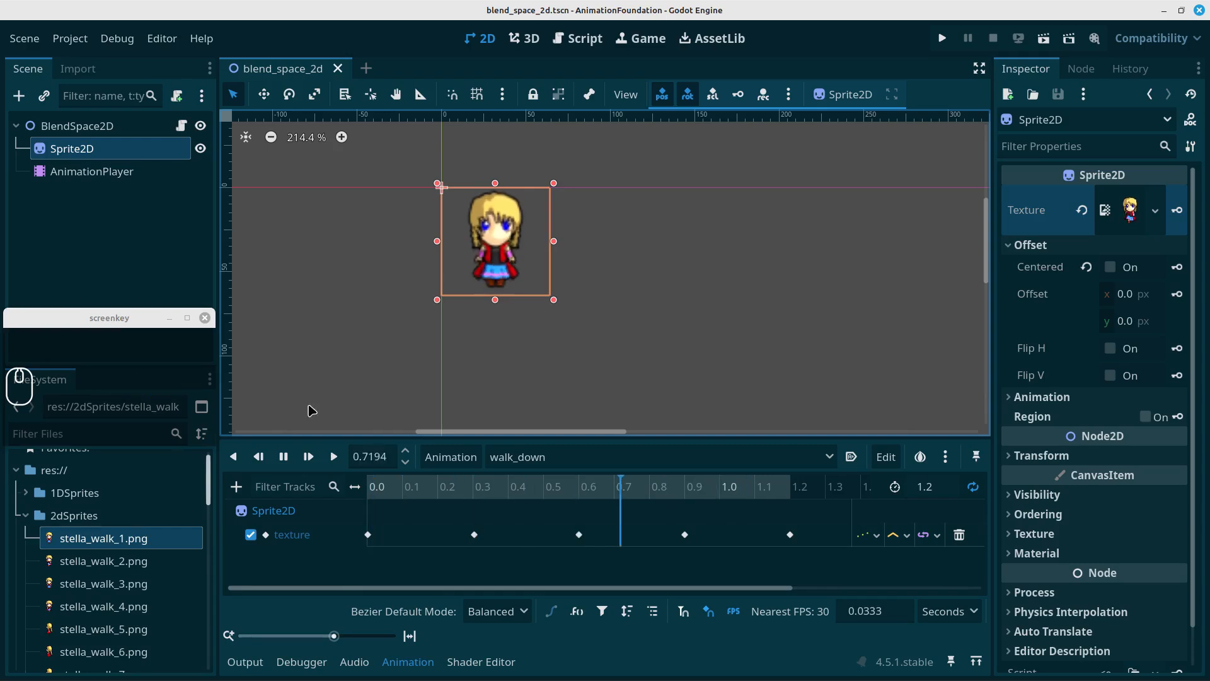
mouse_move(114, 548)
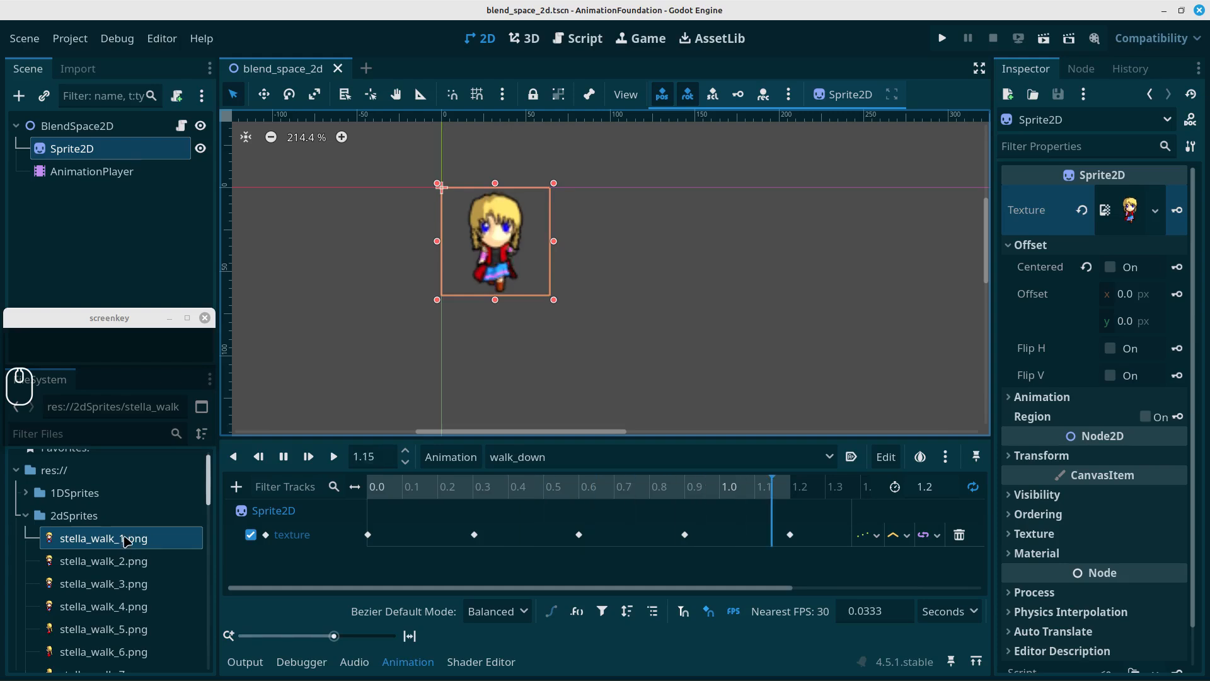
scroll(123, 545, "down", 2)
scroll(142, 532, "up", 3)
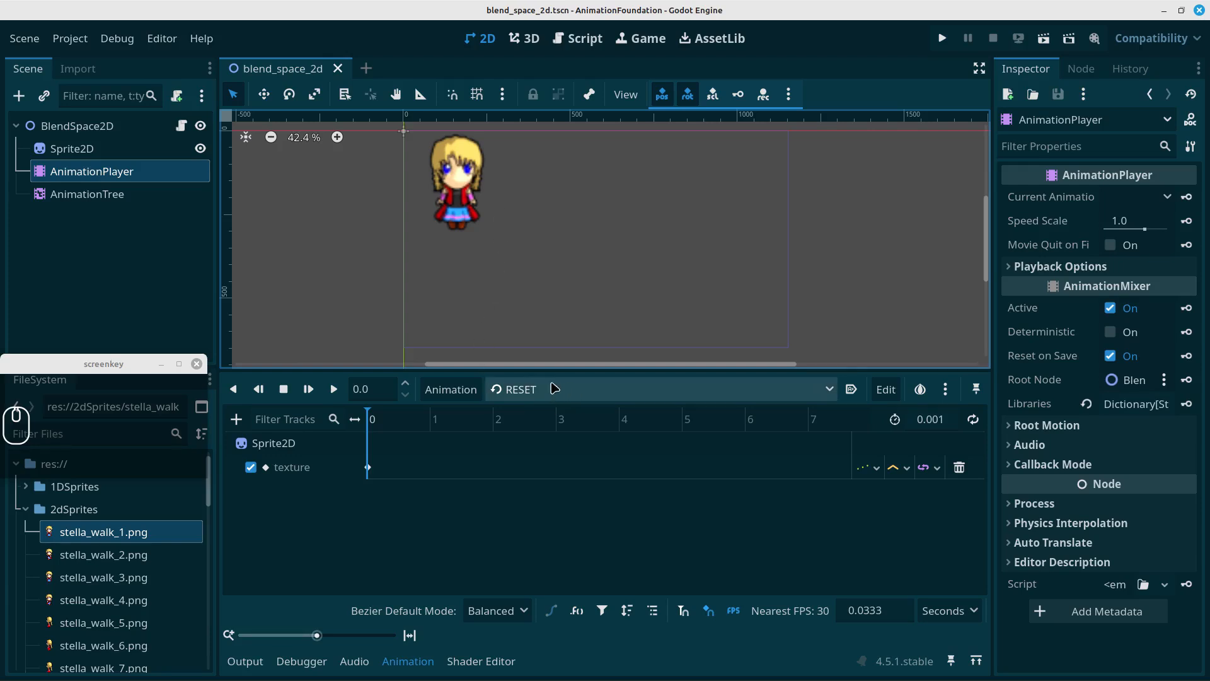
Create a new animation named idle_down in the AnimationPlayer and enlarge its timeline scale for keying.
left_click(451, 389)
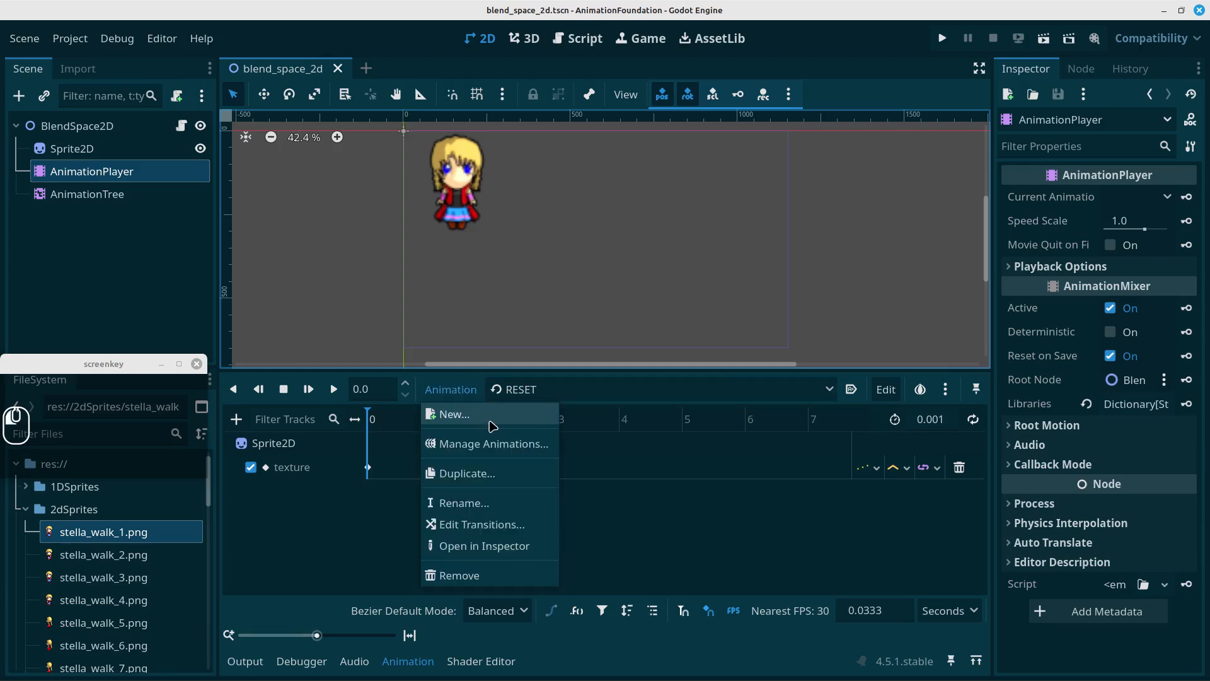
left_click(493, 426)
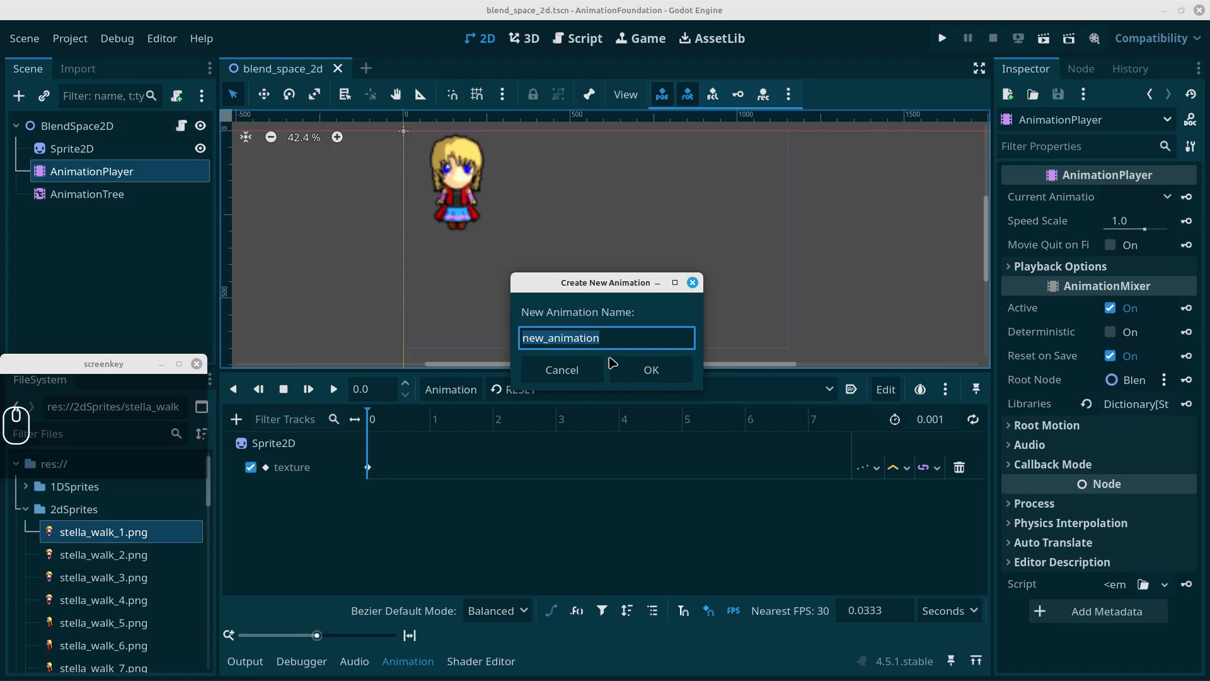
type("idle")
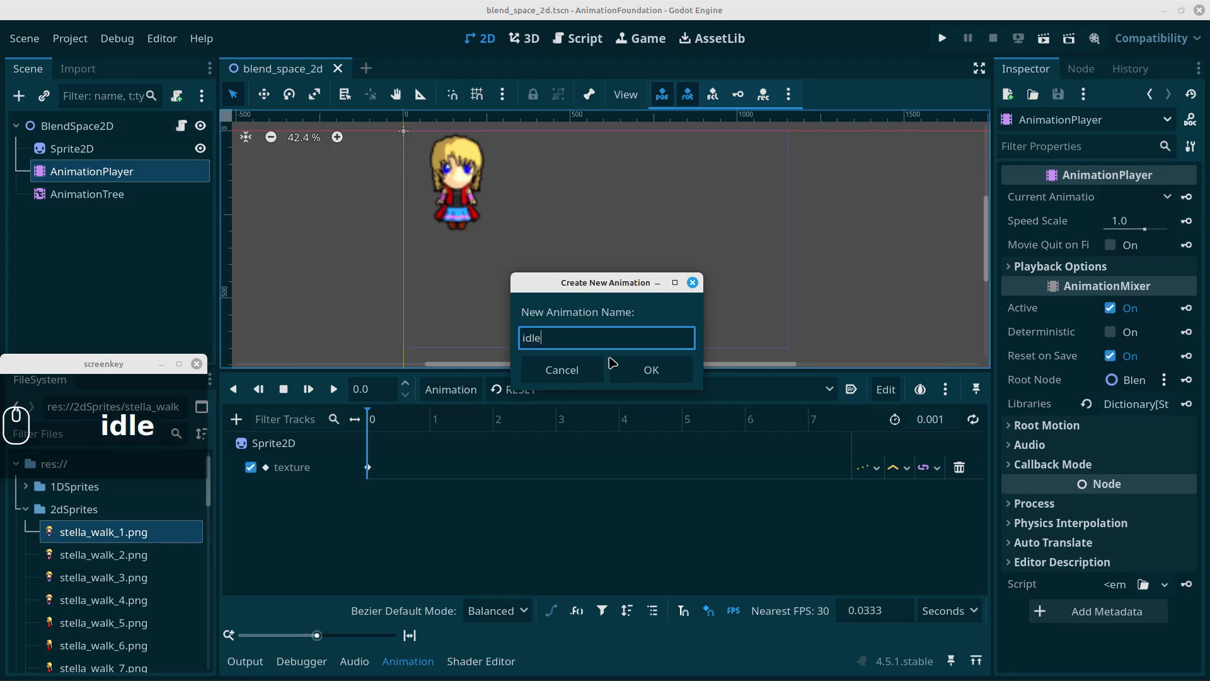
type("_down")
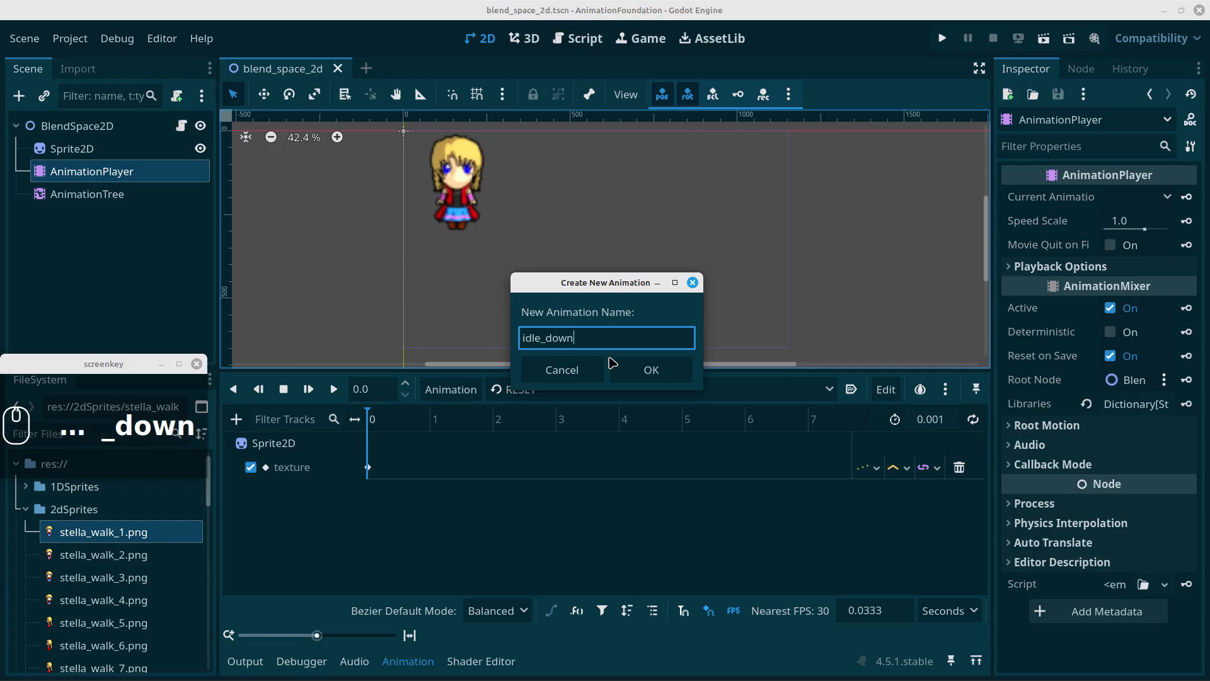
key("Return")
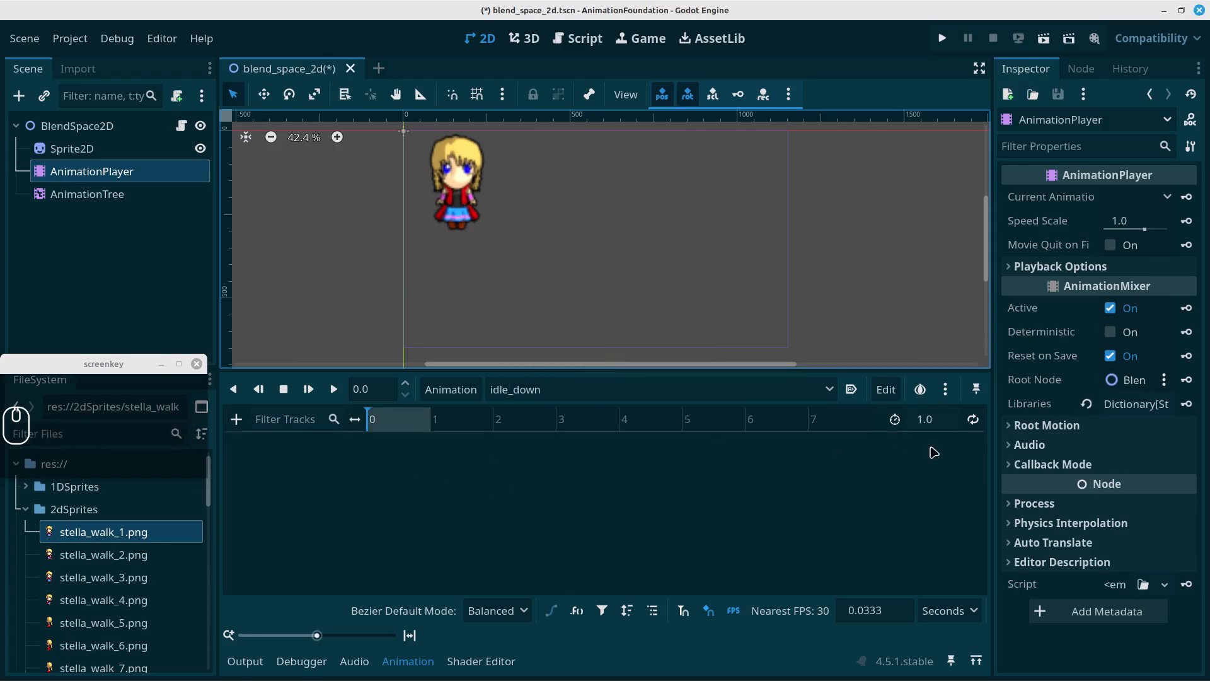
key("shift")
scroll(401, 432, "up", 5, "ctrl")
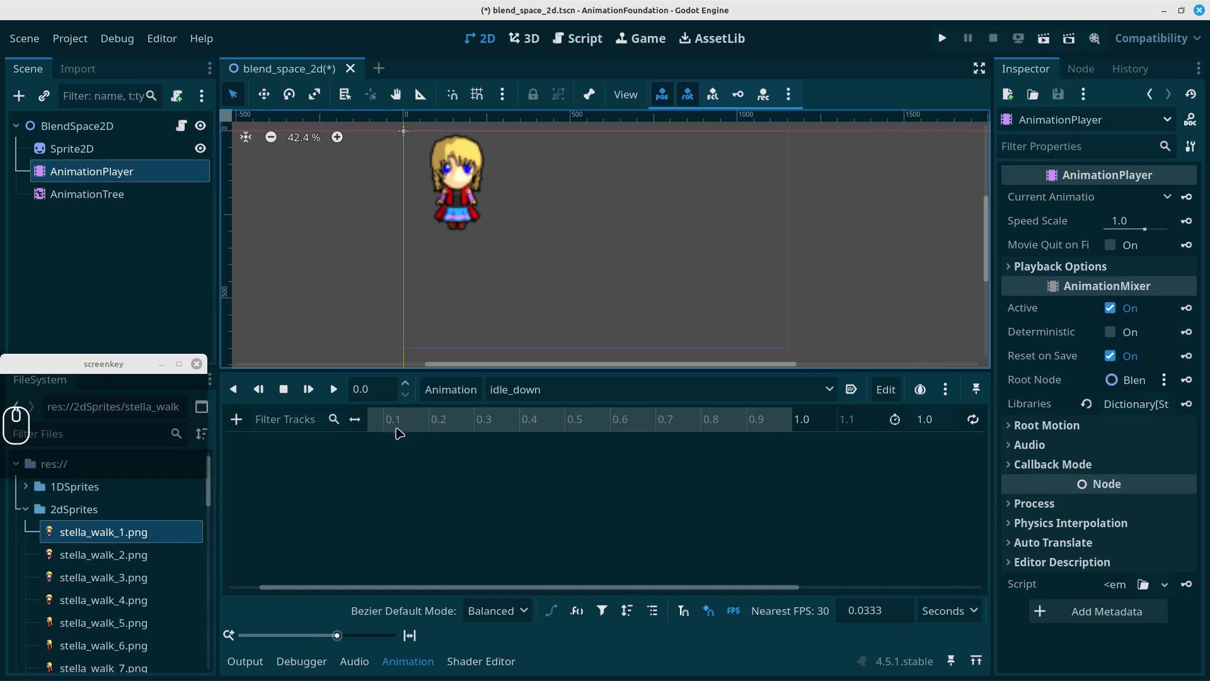
Key the Sprite2D's Modulate property at 0.0 seconds in idle_down, creating a new track with a RESET track.
left_click_drag(445, 587, 351, 557)
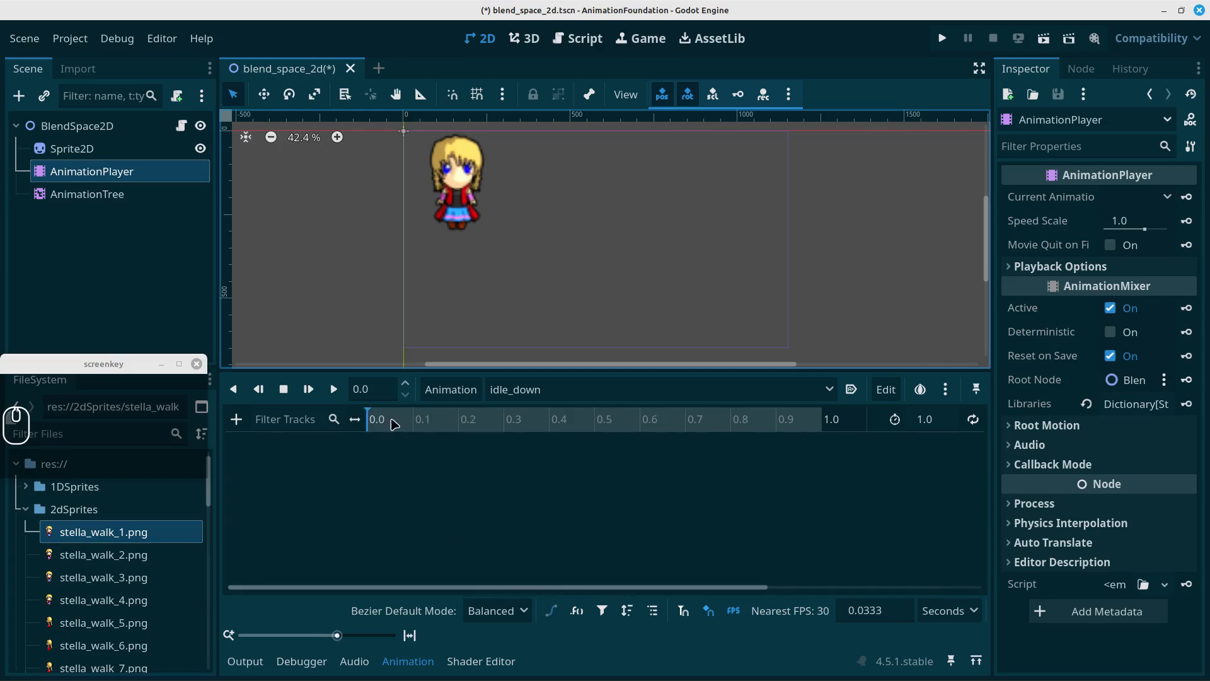
left_click(70, 150)
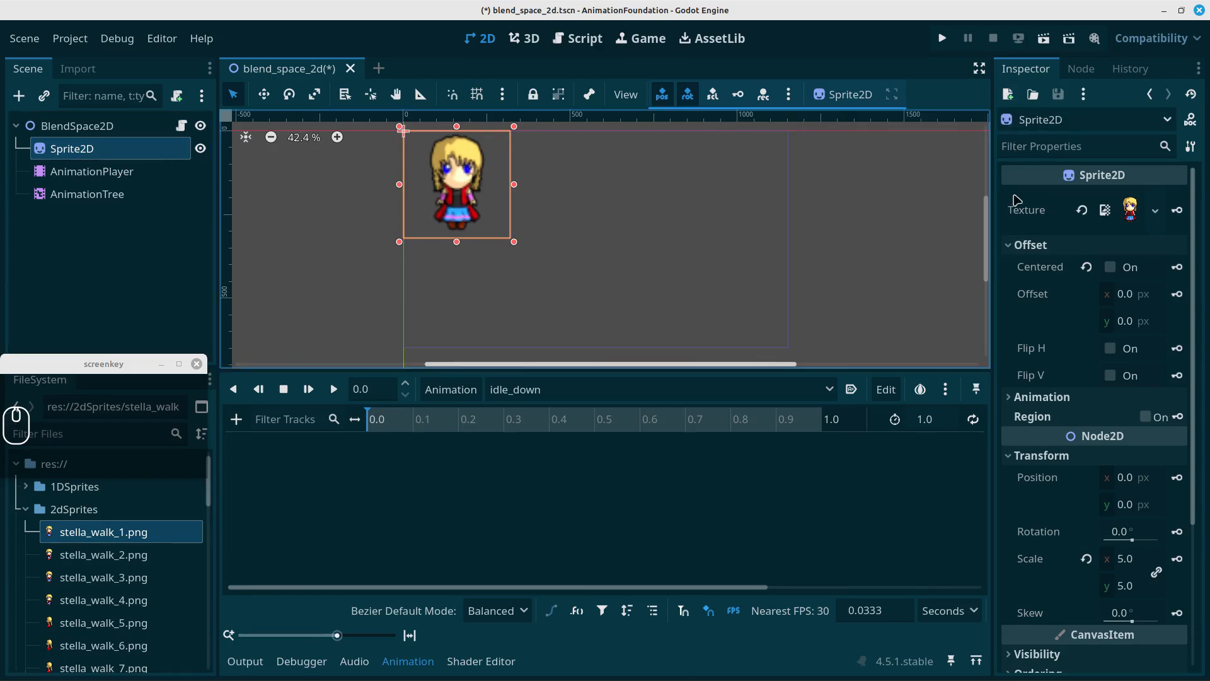
left_click(1014, 246)
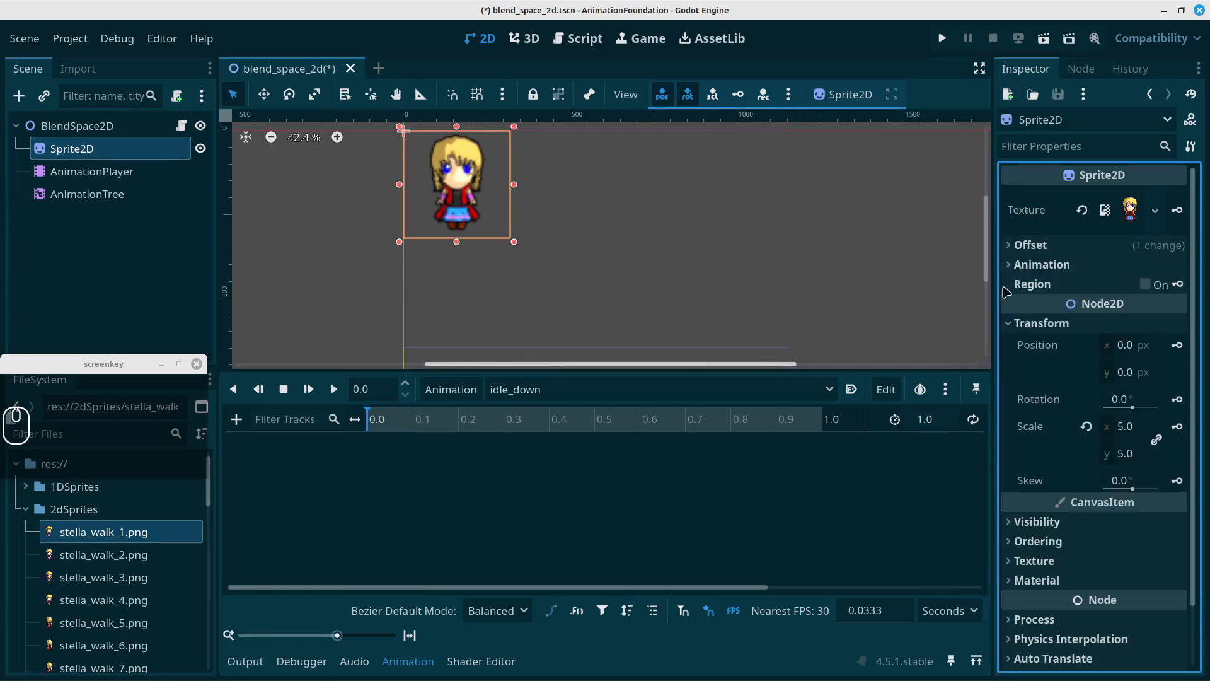
left_click(1010, 325)
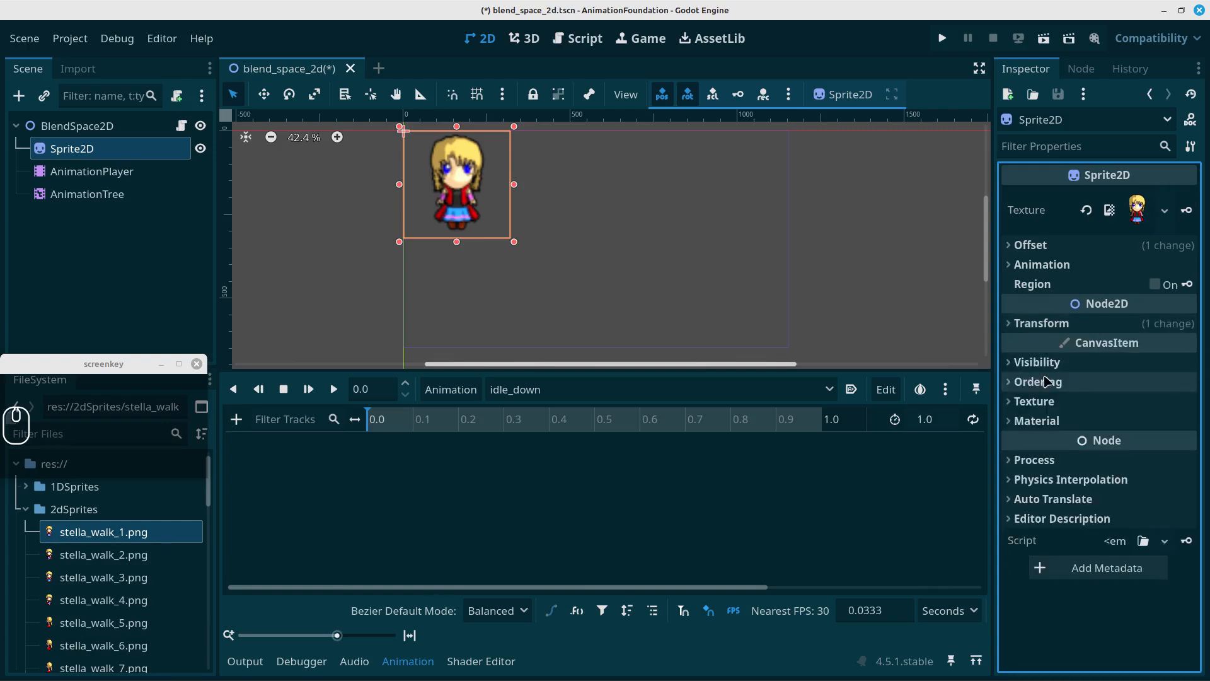
left_click(1007, 369)
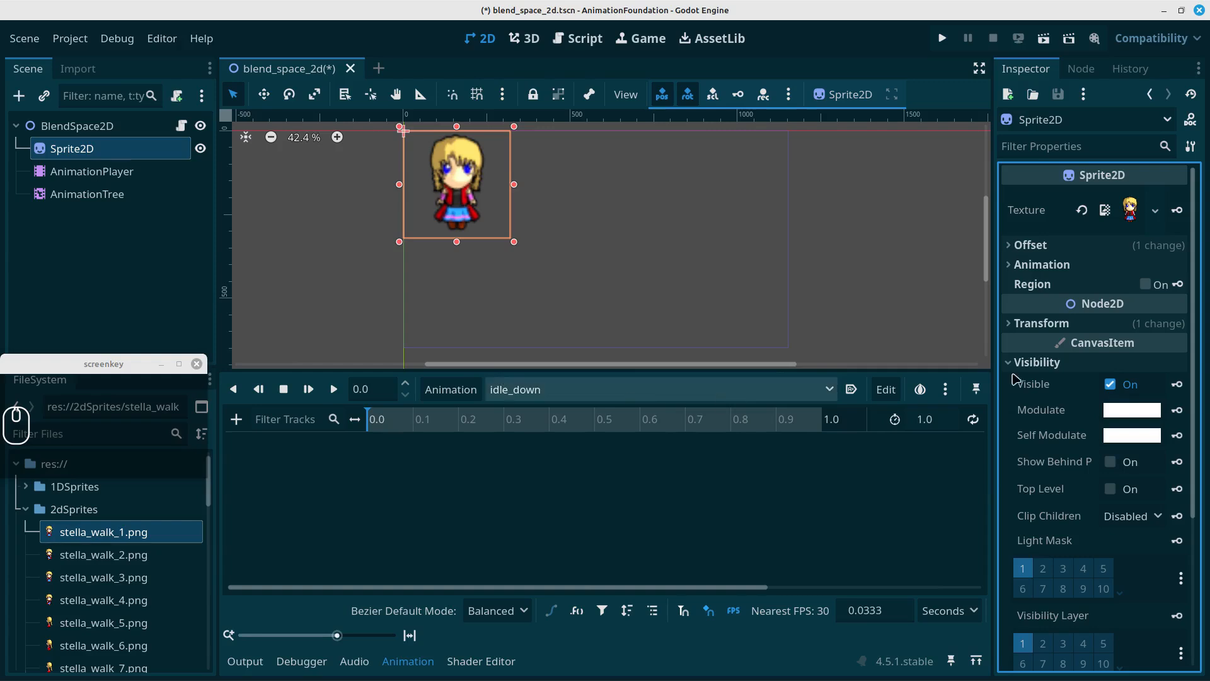
left_click(1178, 411)
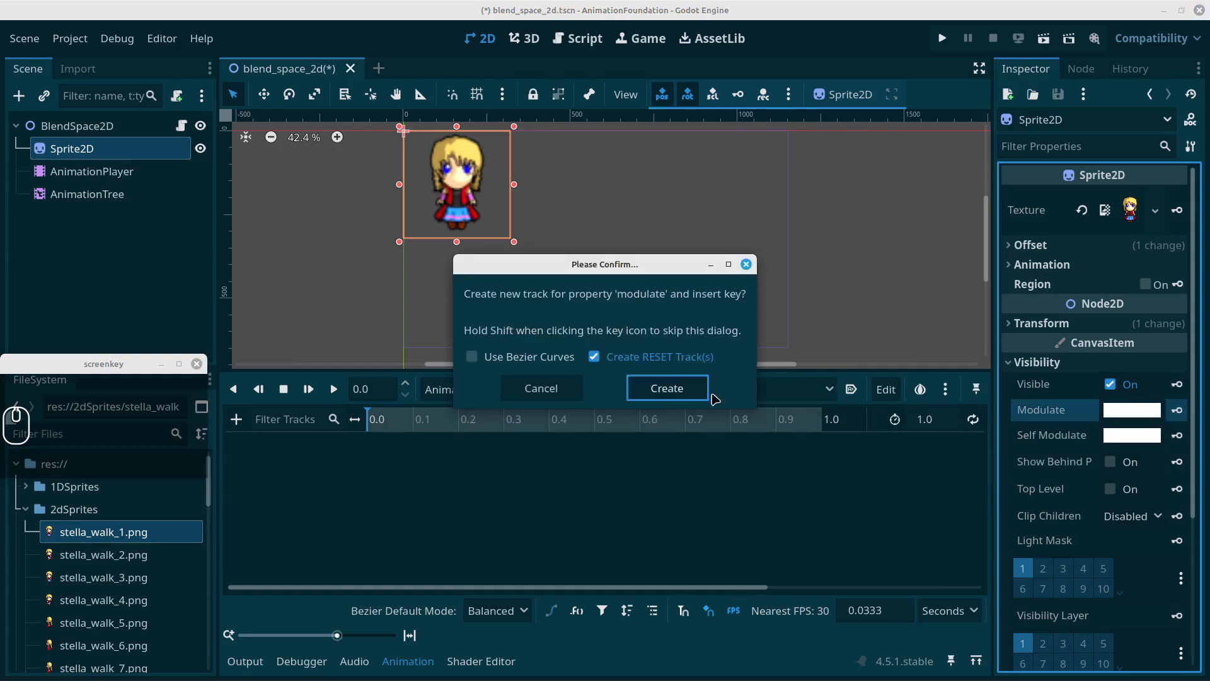
left_click(669, 388)
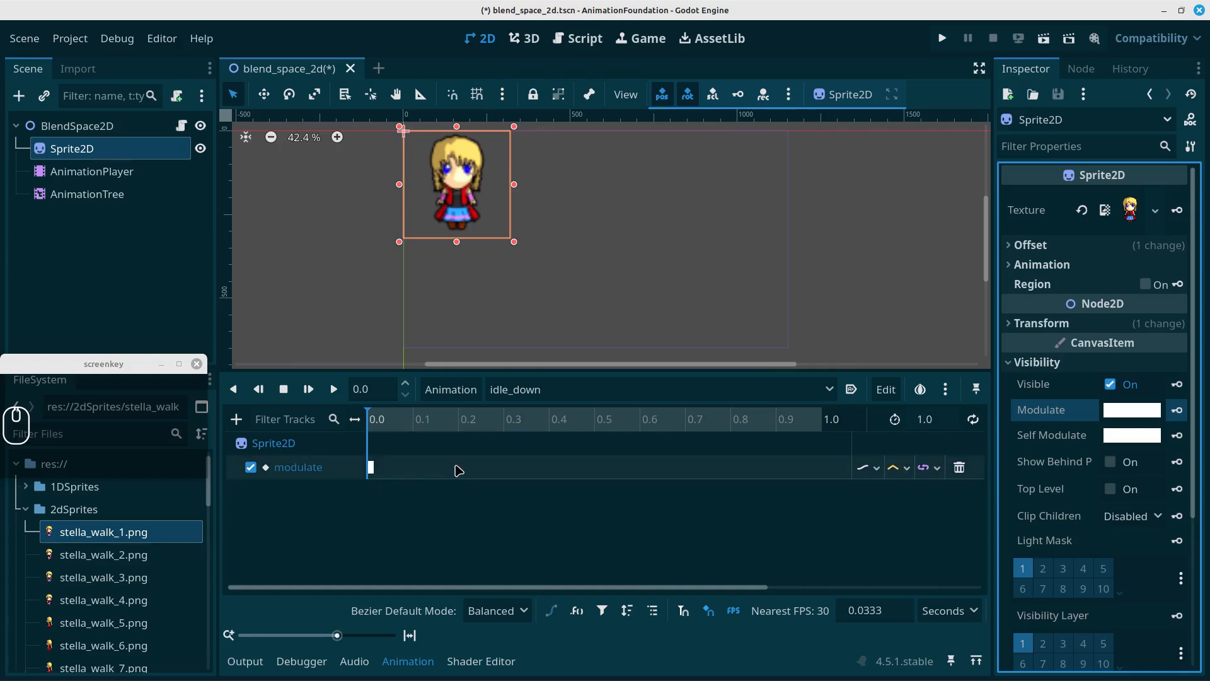
Key the Sprite2D's Modulate at about 0.5 seconds in idle_down with the colour intensity raised to 2.2.
left_click(599, 420)
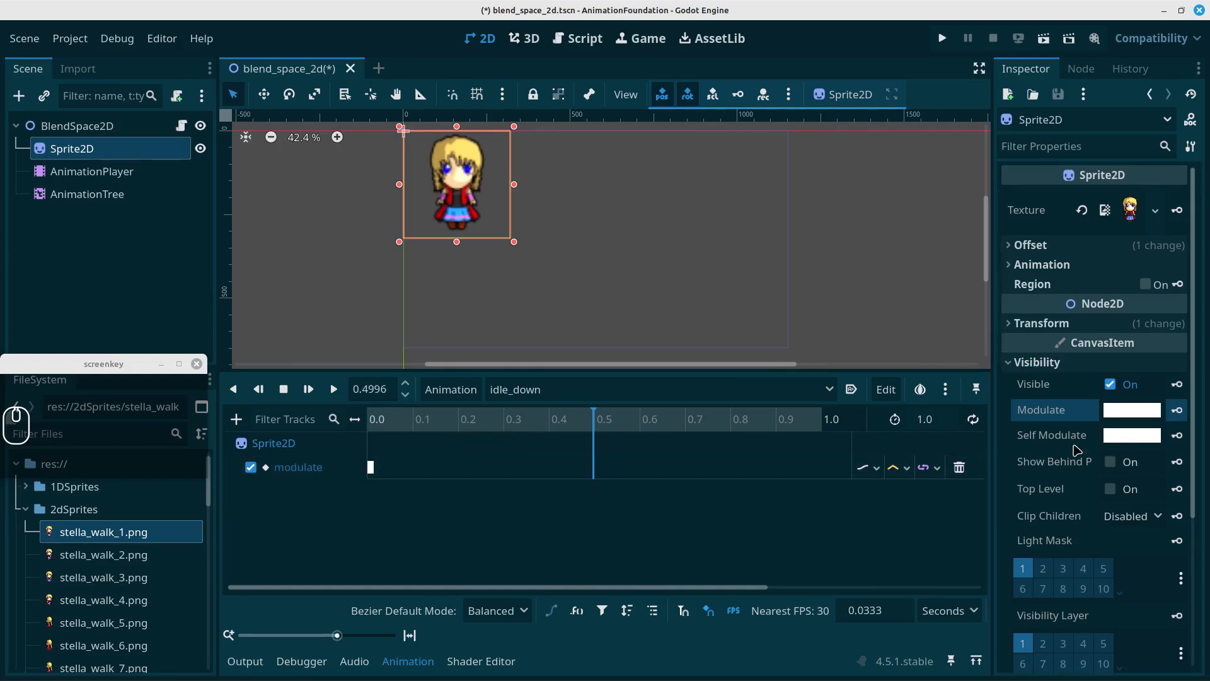
left_click(1148, 413)
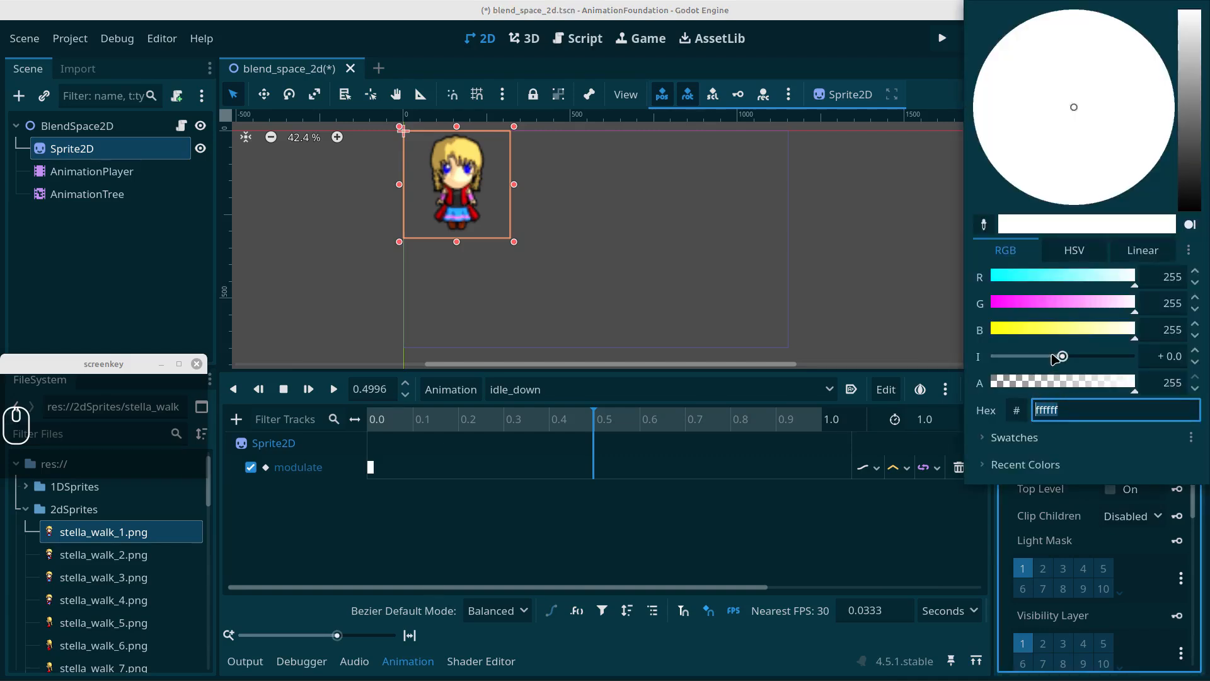
left_click_drag(1062, 357, 1077, 356)
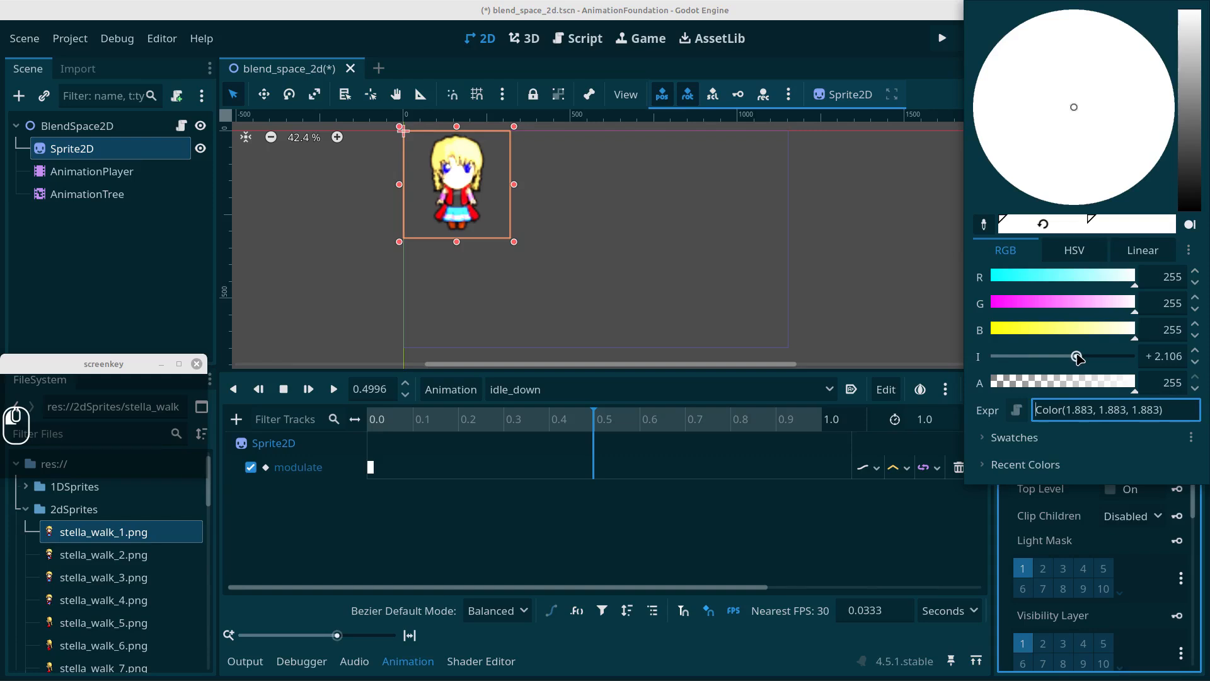
left_click(1165, 357)
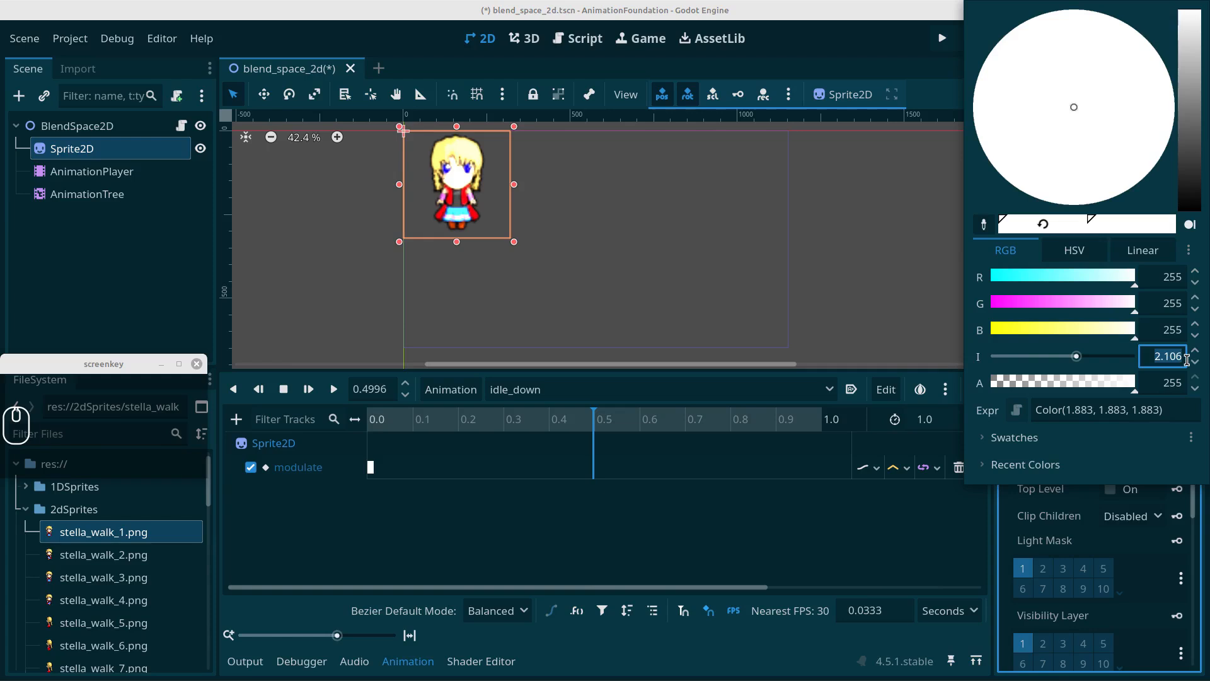
type("2.2")
key("Return")
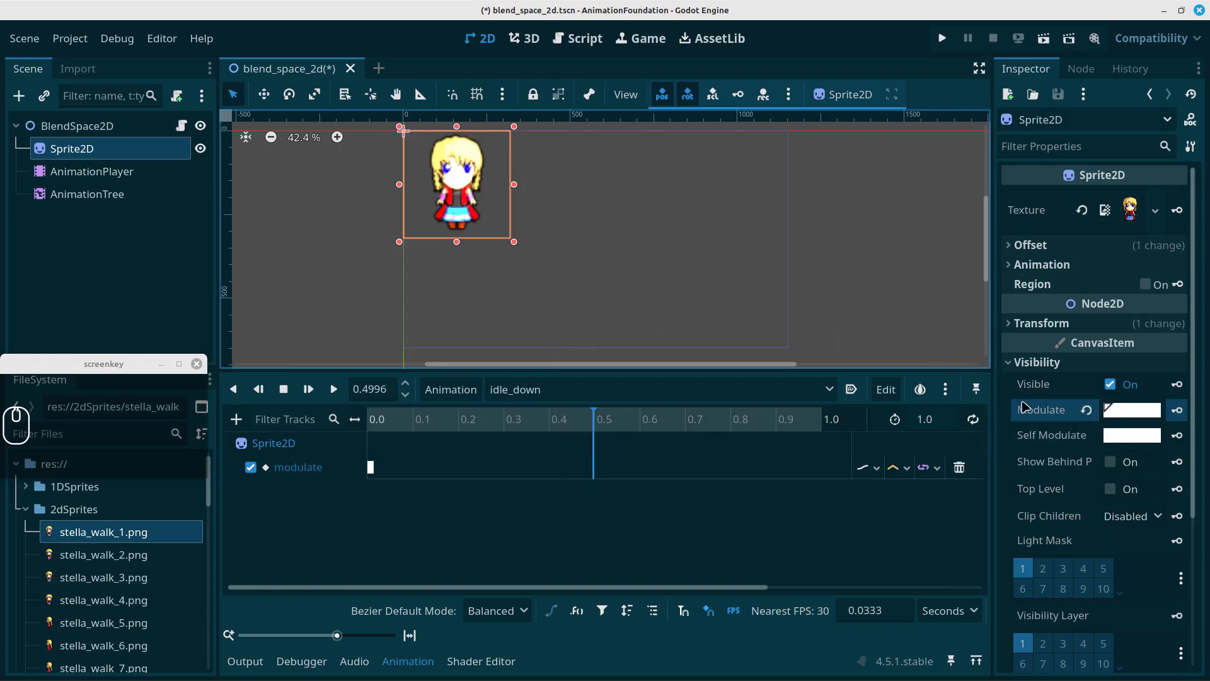
left_click(1177, 410)
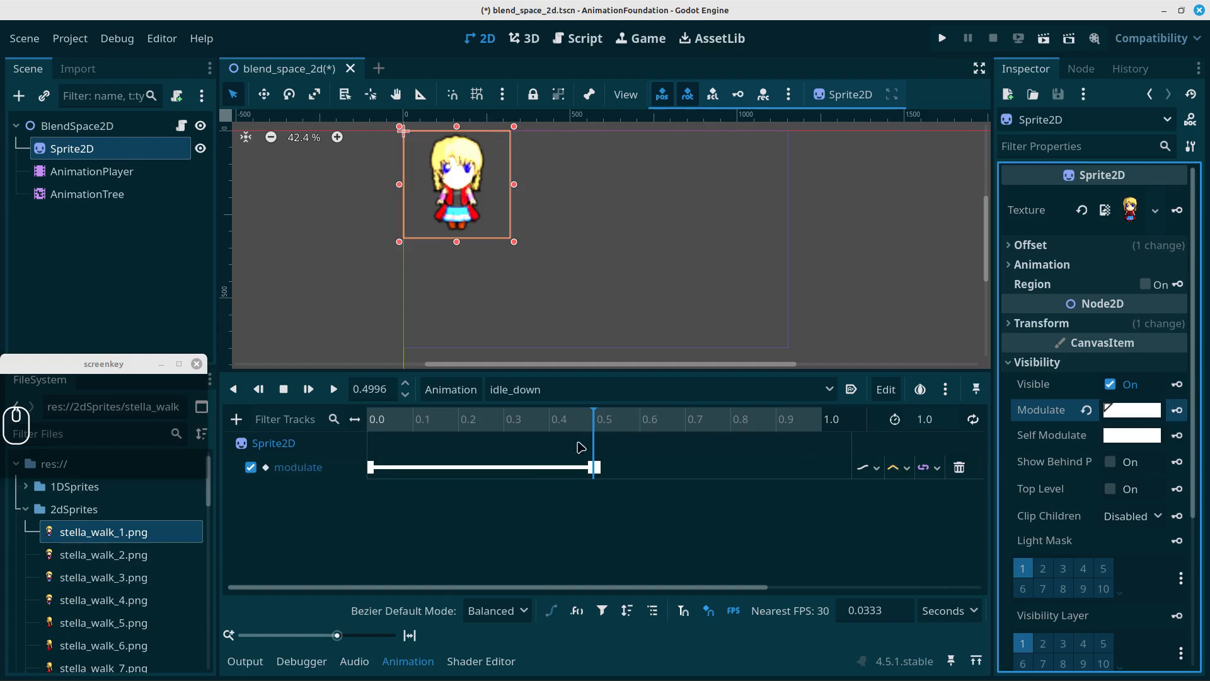
Copy the modulate key at 0.0 seconds to 1.0 second, the end of idle_down.
left_click(819, 421)
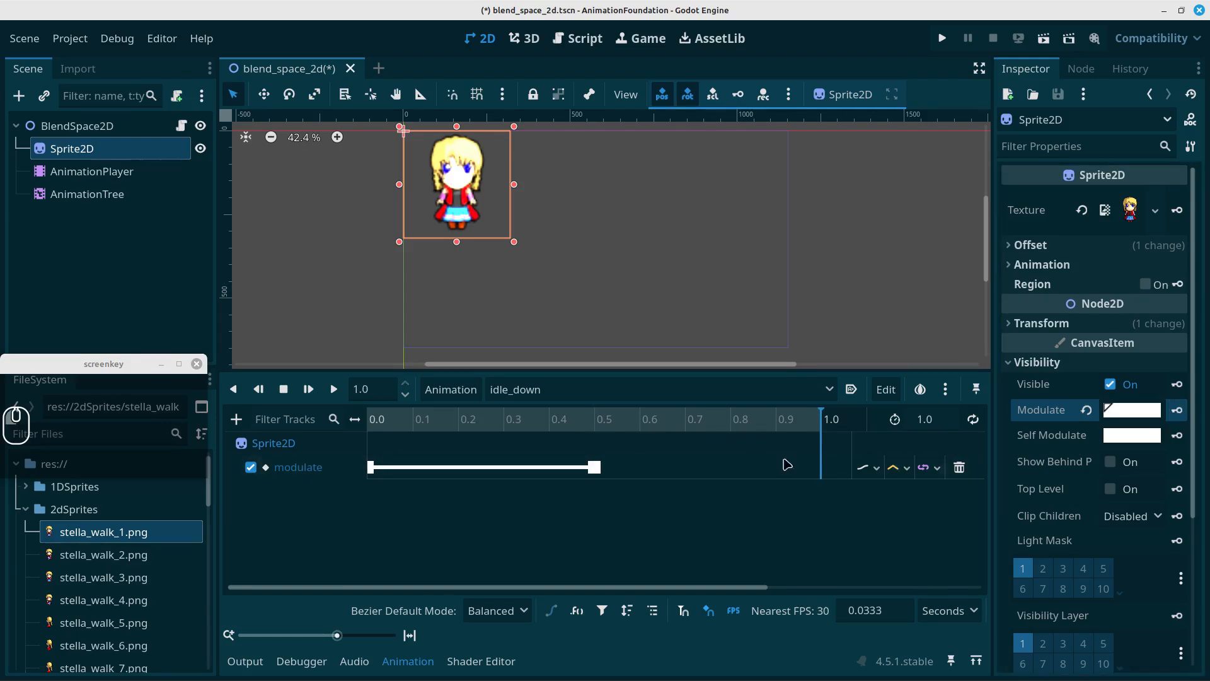
left_click(371, 467)
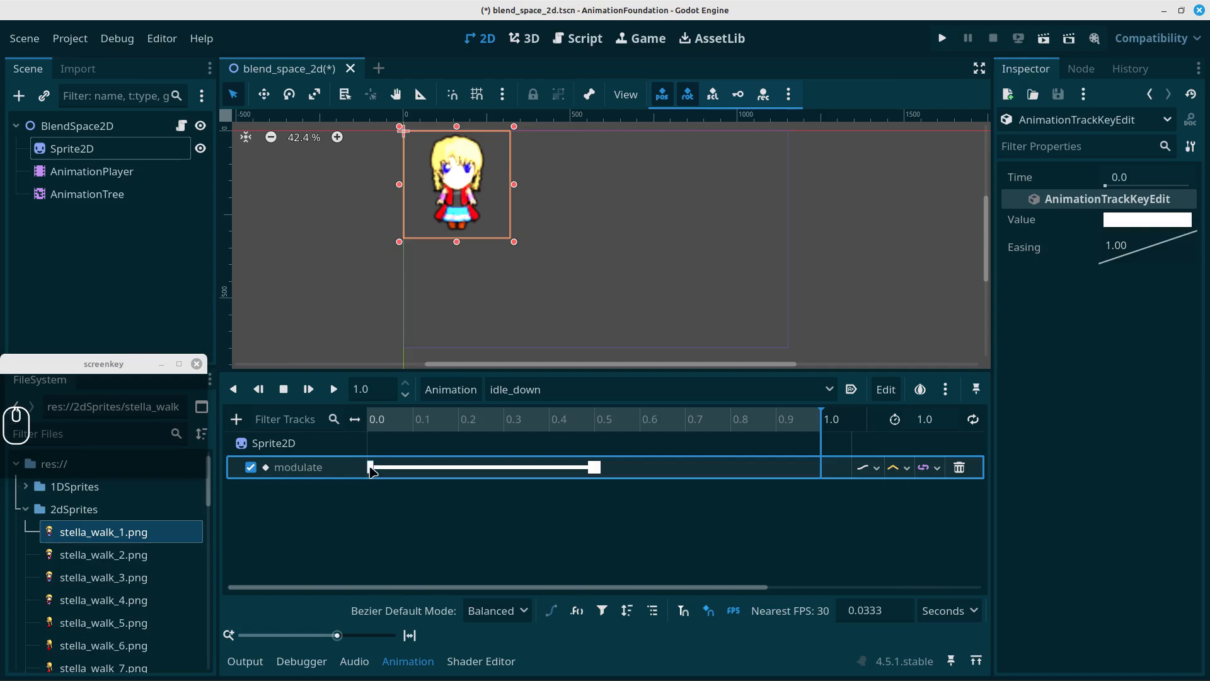
key("ctrl")
key("ctrl+c")
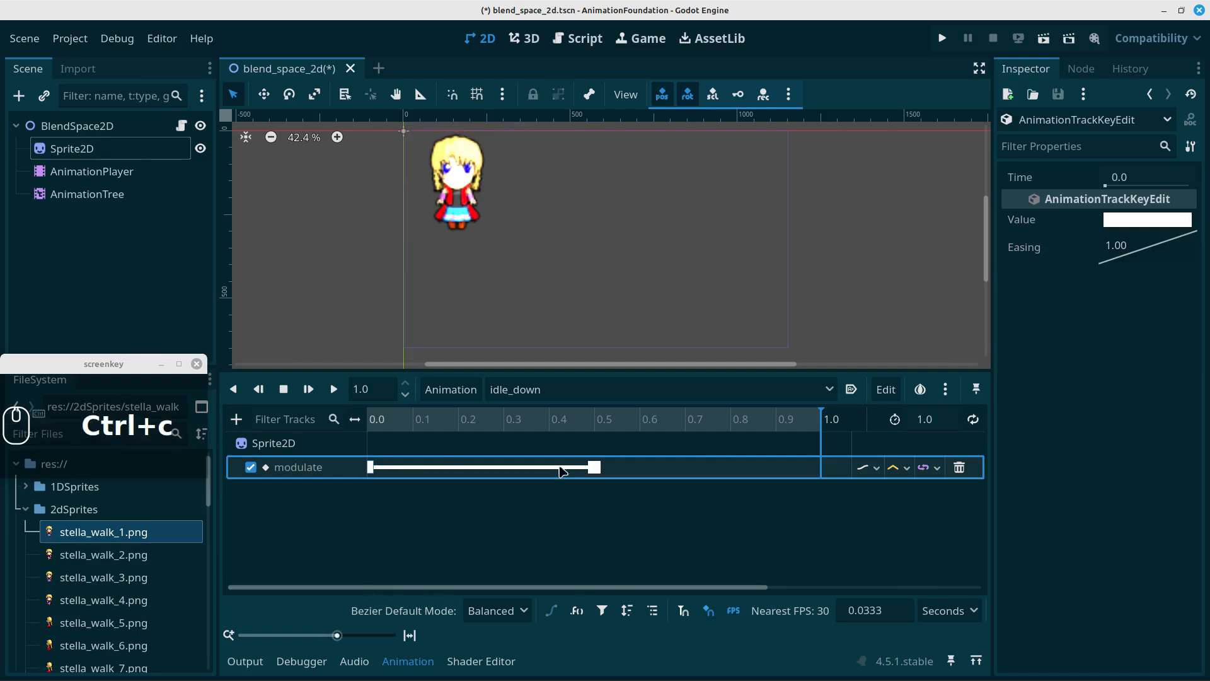
left_click(817, 471)
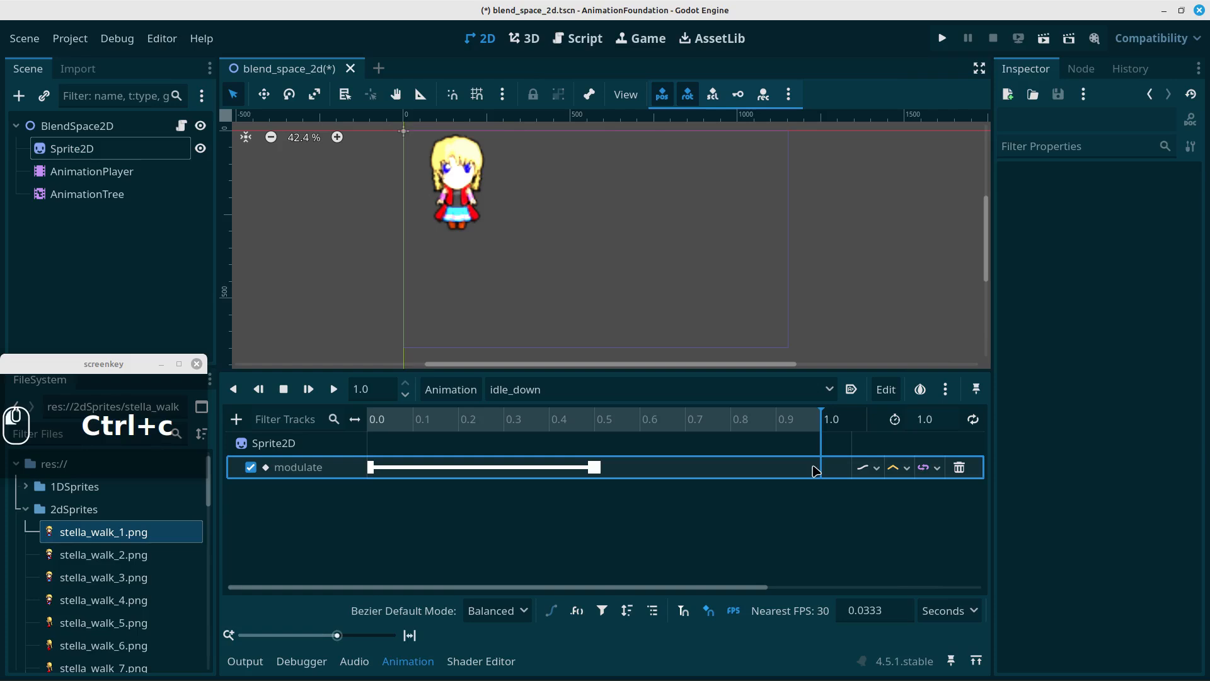
key("ctrl+v")
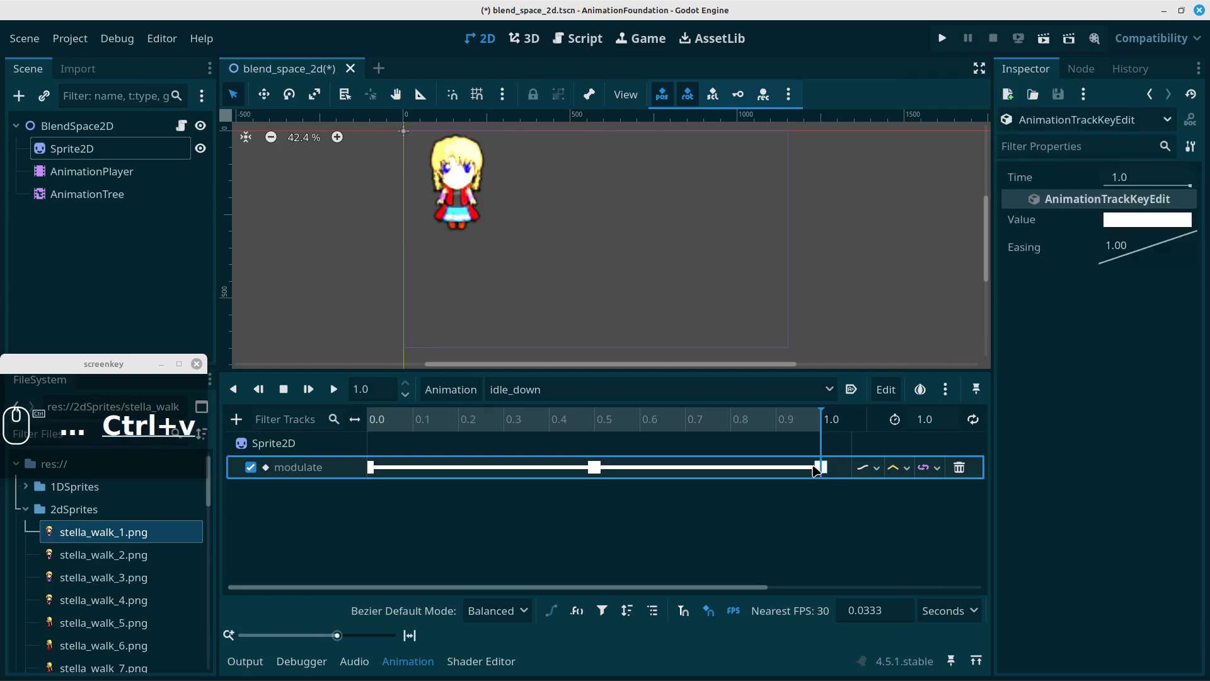
Enable looping for idle_down, play back the brightness pulse, and save the scene.
left_click(334, 393)
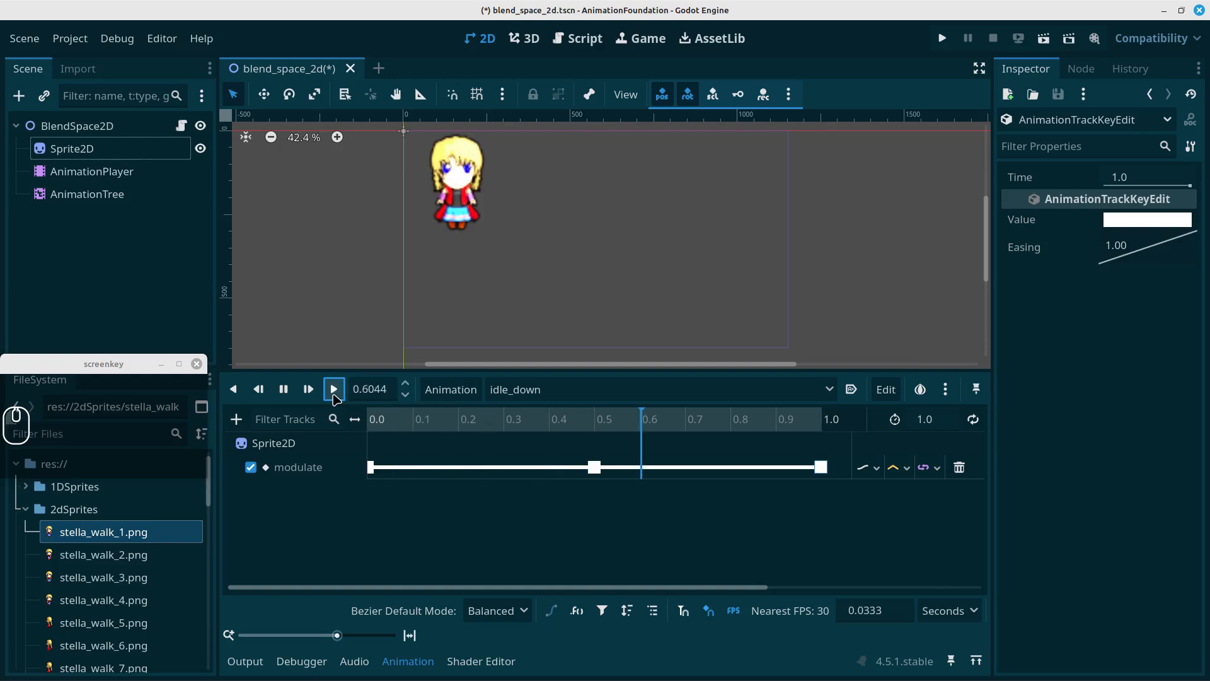
left_click(973, 420)
left_click(335, 389)
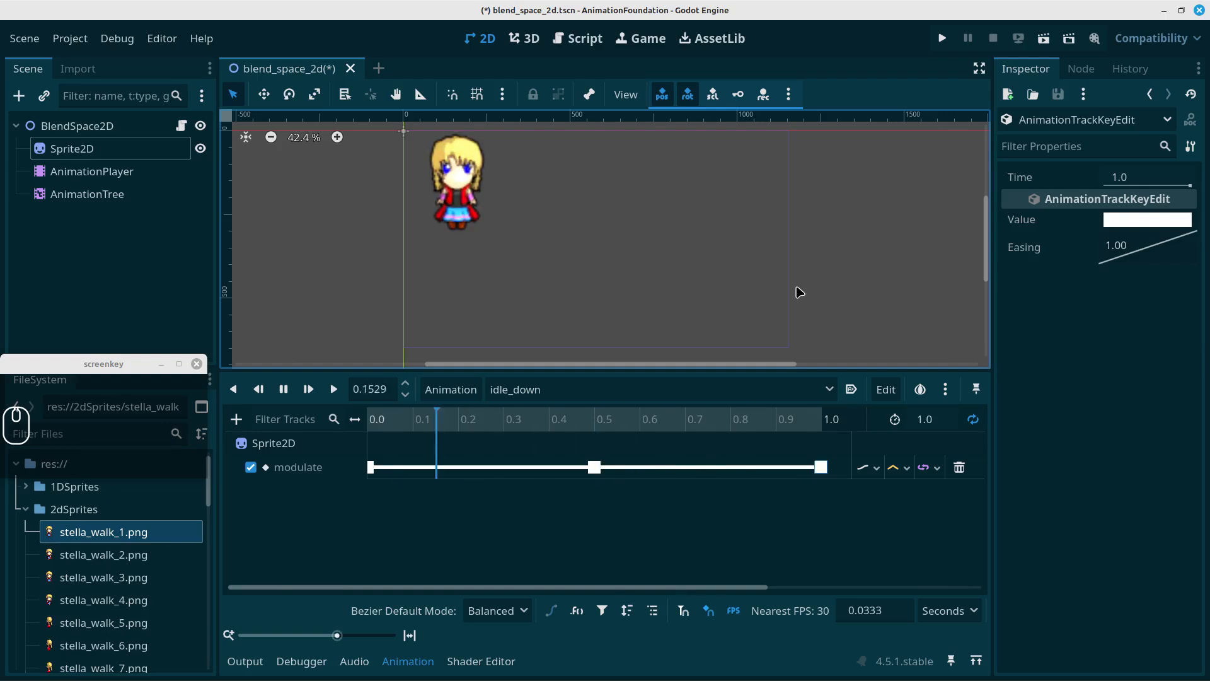
key("ctrl+s")
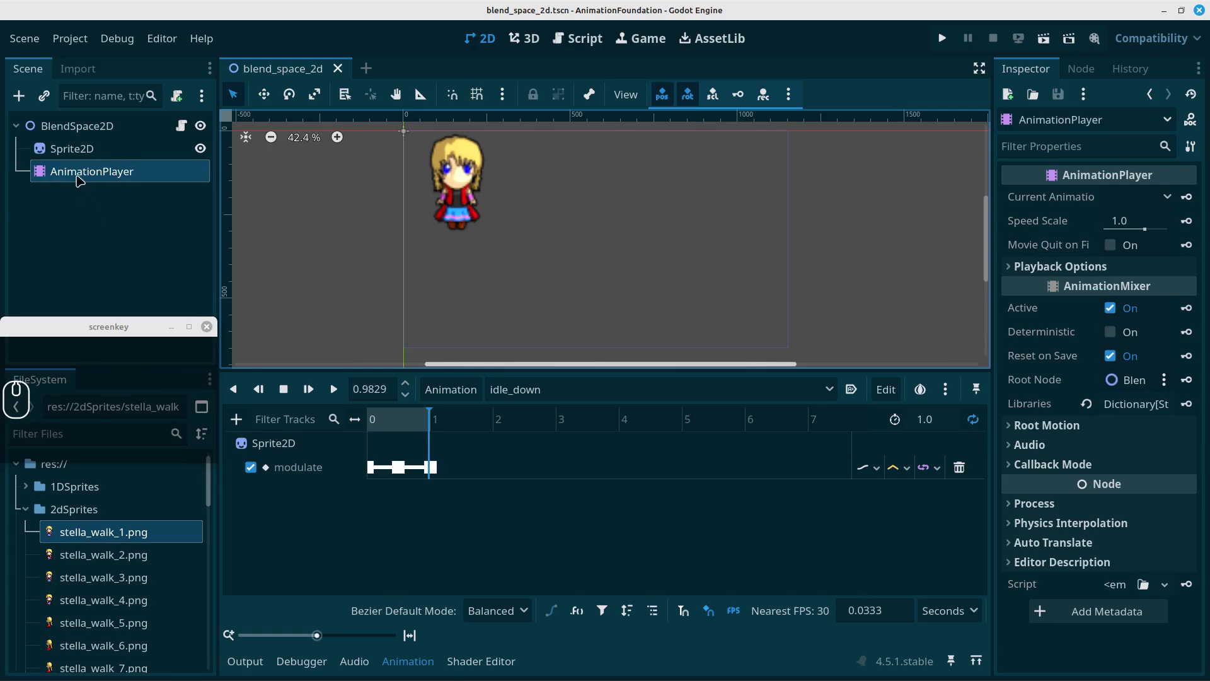
Add an AnimationTree node as a child of the BlendSpace2D root node.
left_click(44, 128)
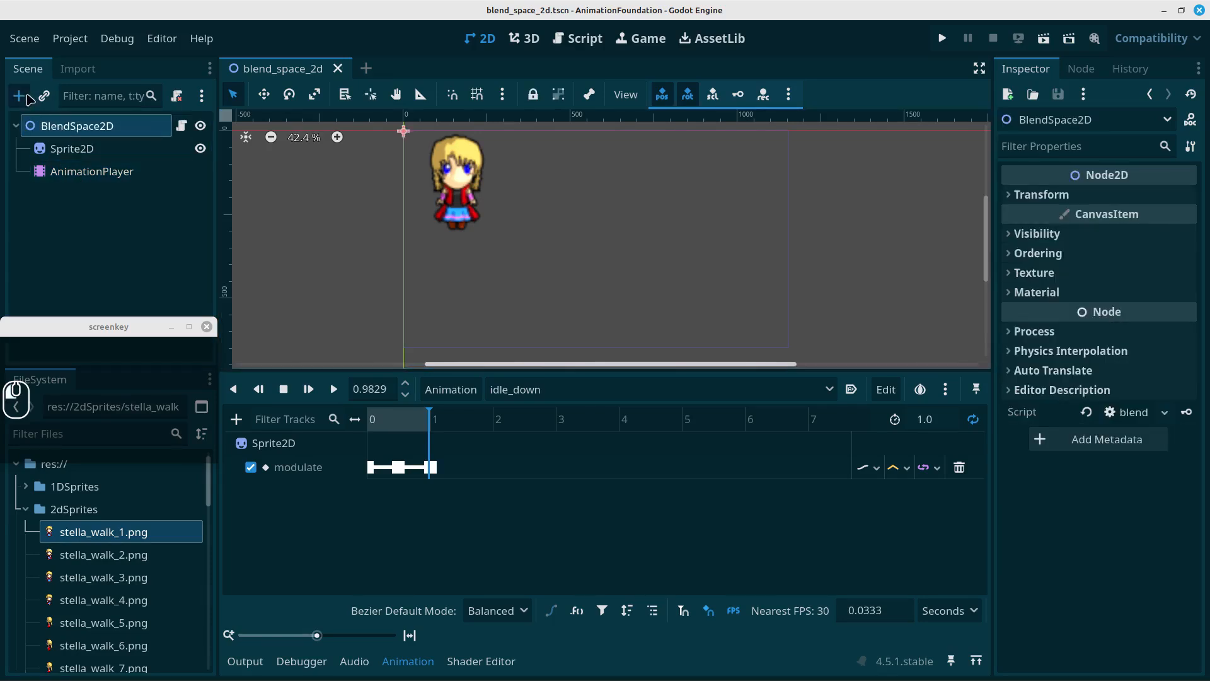
left_click(25, 97)
left_click(327, 376)
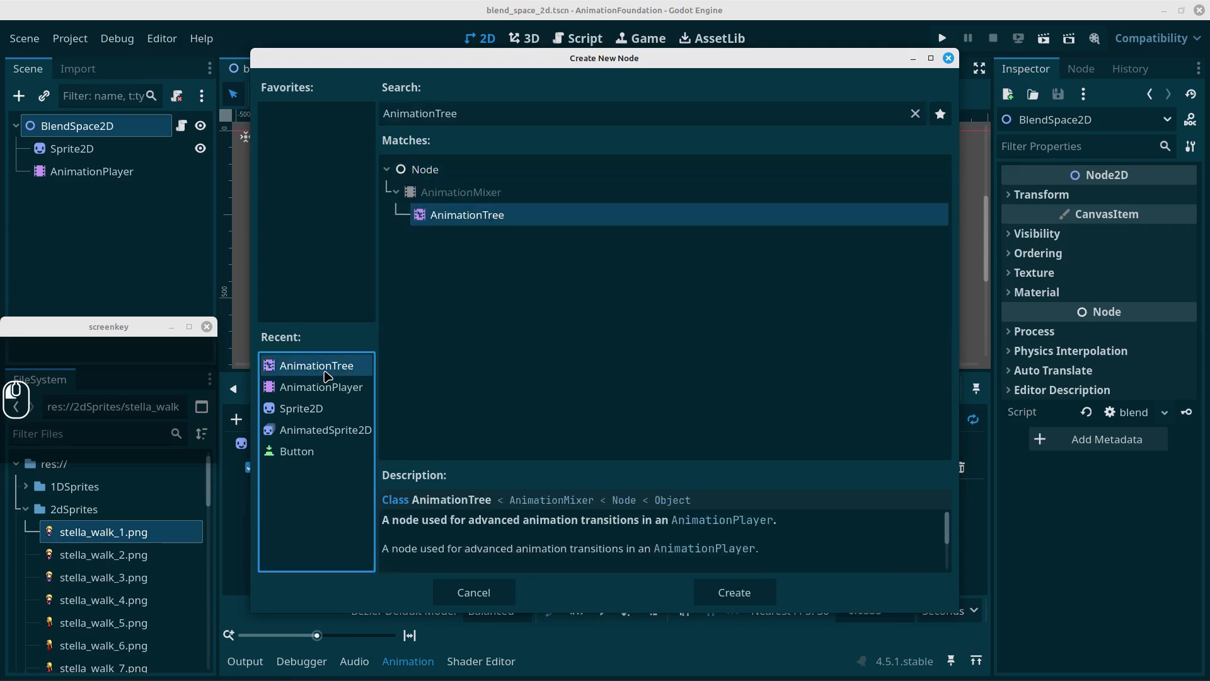
double_click(327, 377)
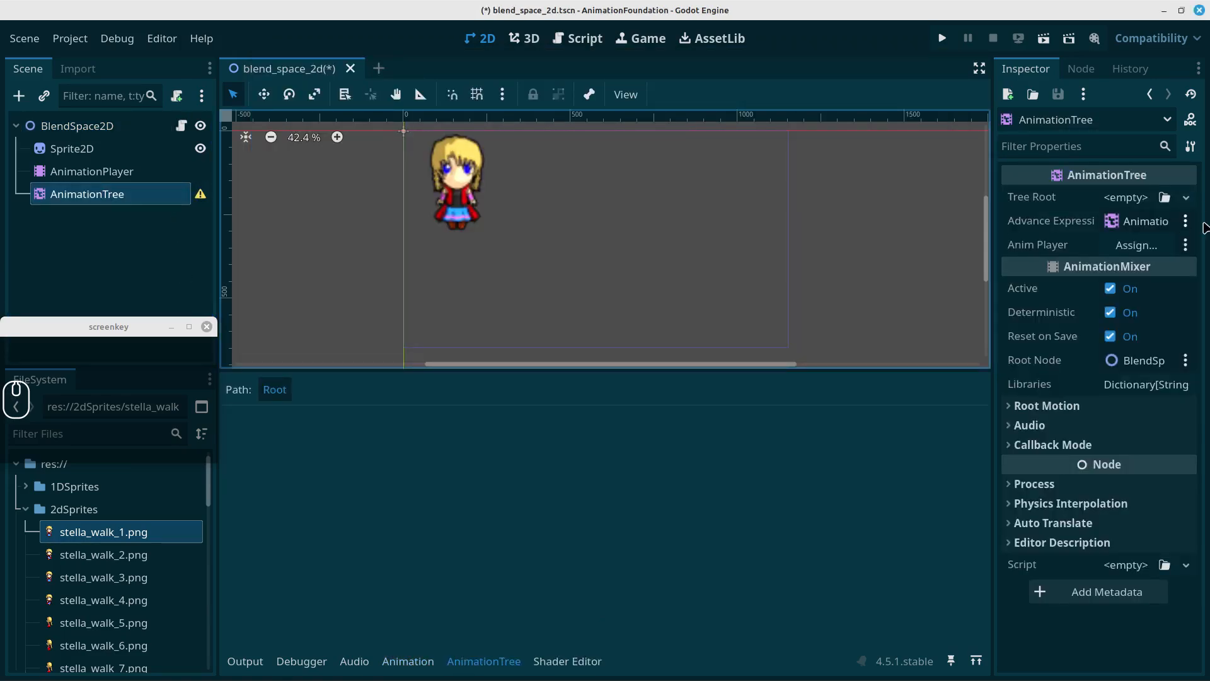
Set the AnimationTree's Tree Root to a new AnimationNodeBlendSpace2D and enlarge its blend graph area.
left_click(1120, 199)
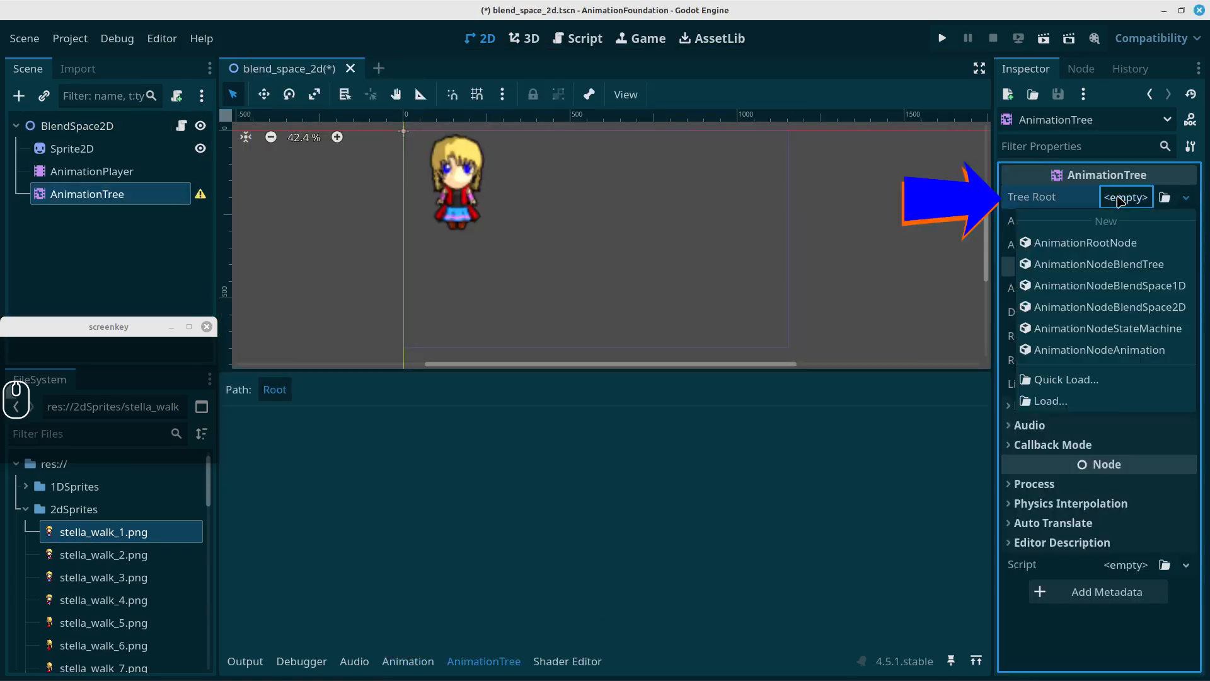
left_click(1098, 309)
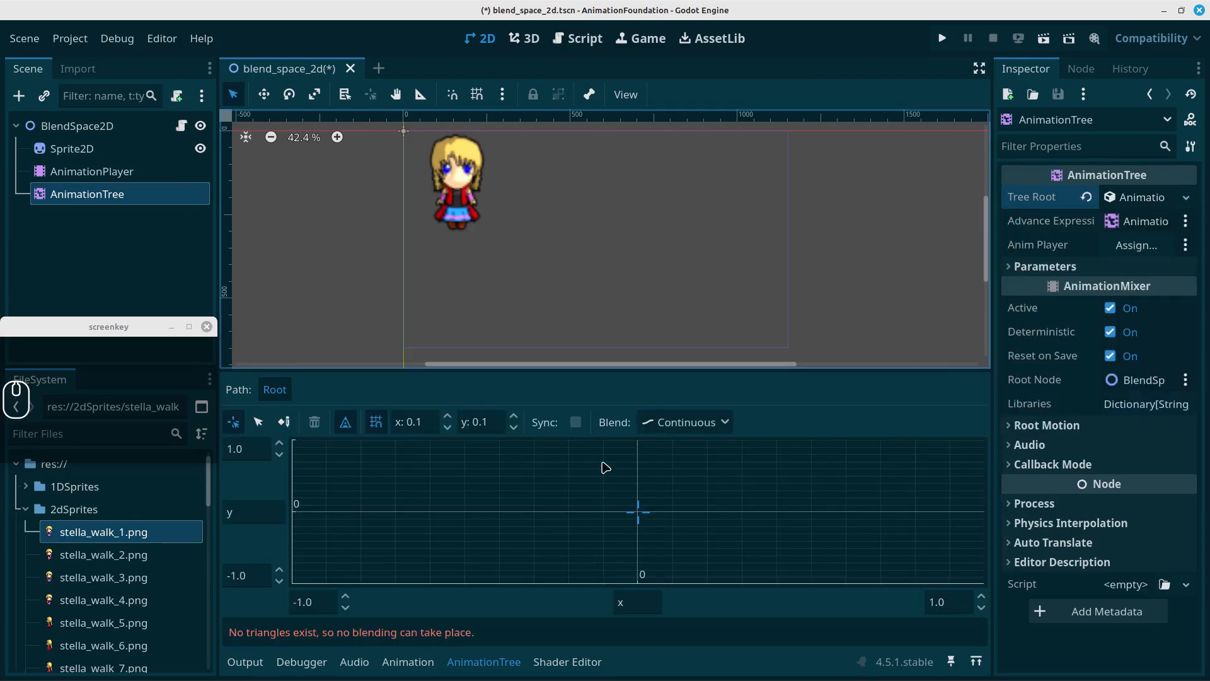
left_click_drag(614, 377, 613, 293)
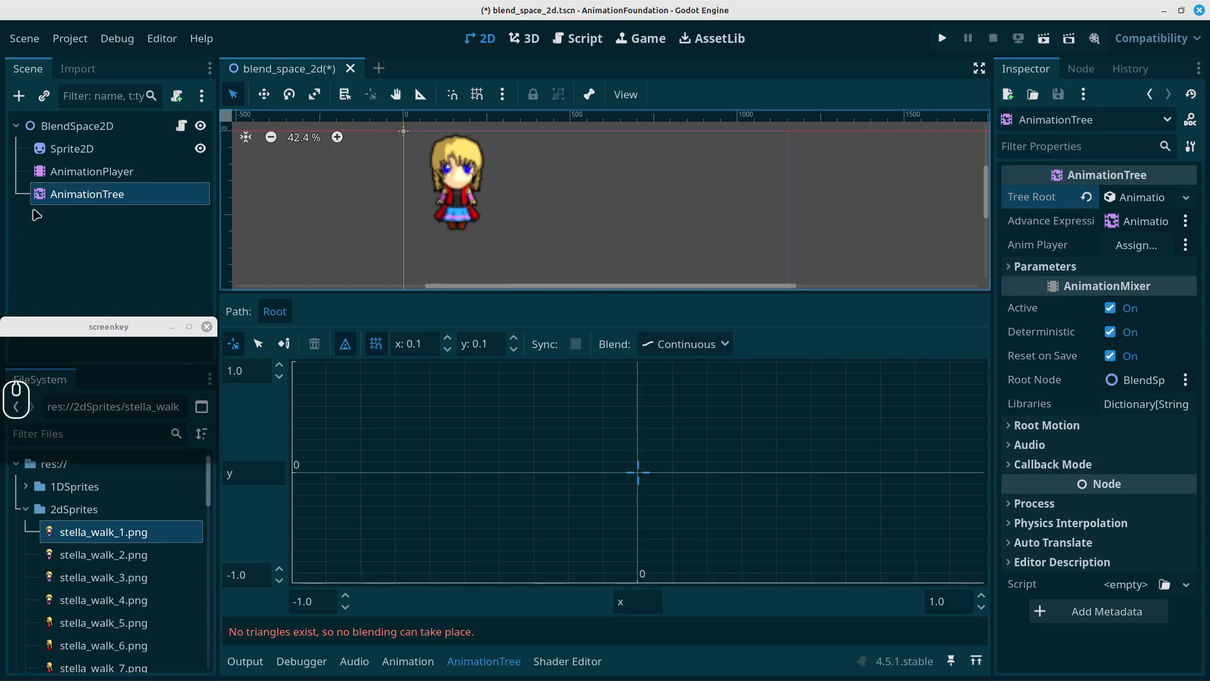
Review the list of idle and walk animations stored in the AnimationPlayer.
left_click(80, 174)
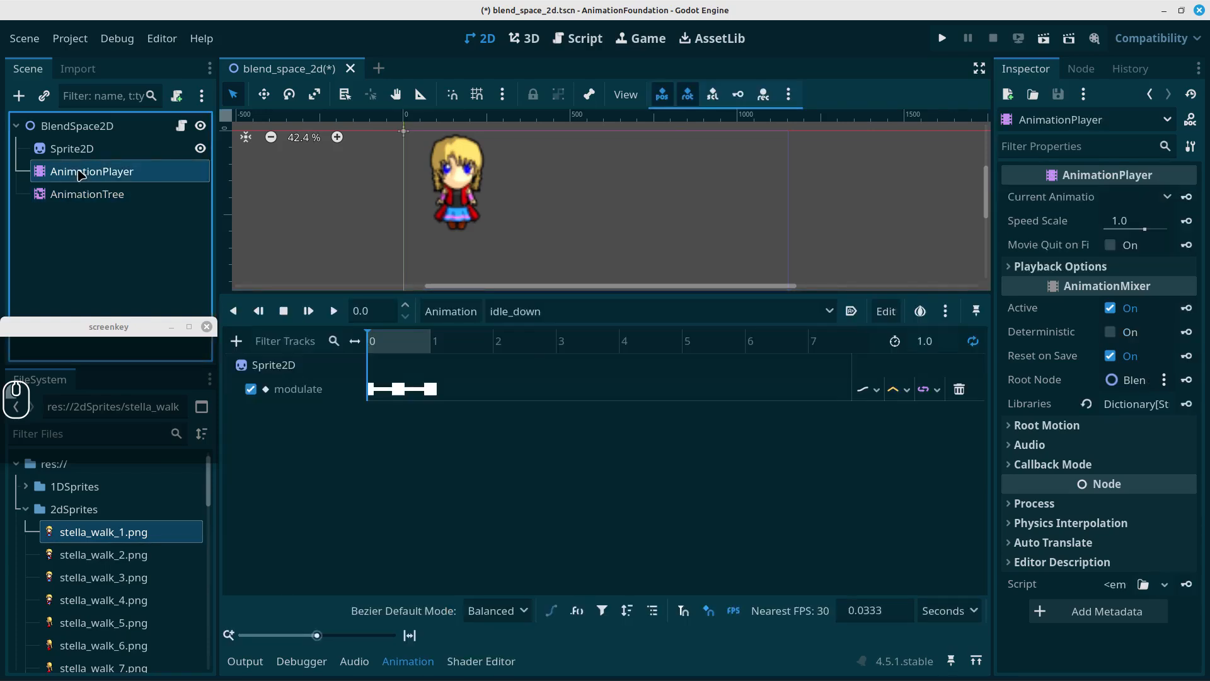
left_click(750, 313)
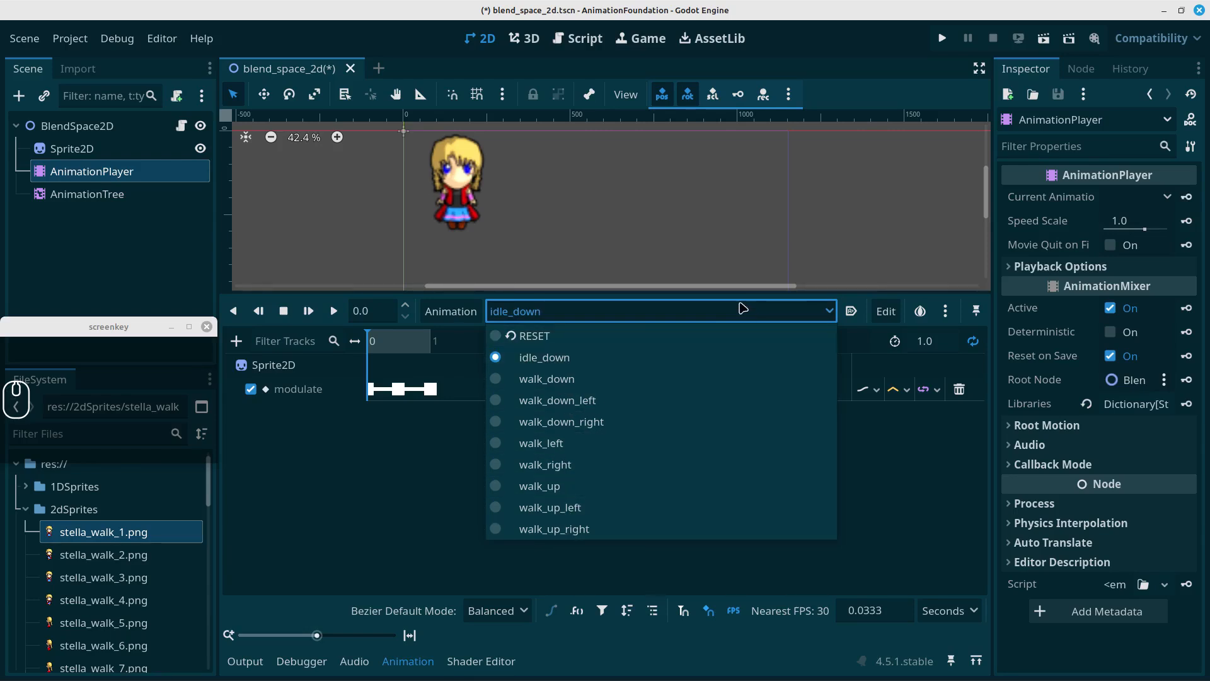
left_click(404, 490)
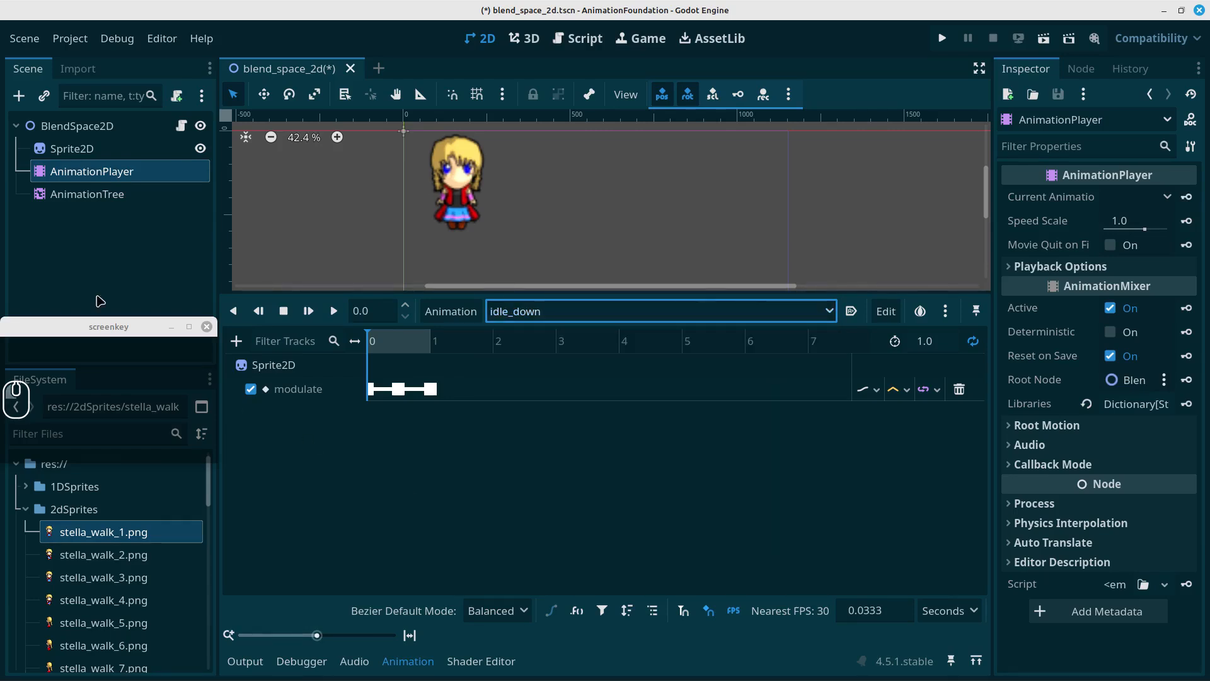
Assign the scene's AnimationPlayer node as the AnimationTree's Anim Player.
left_click(63, 196)
left_click(487, 660)
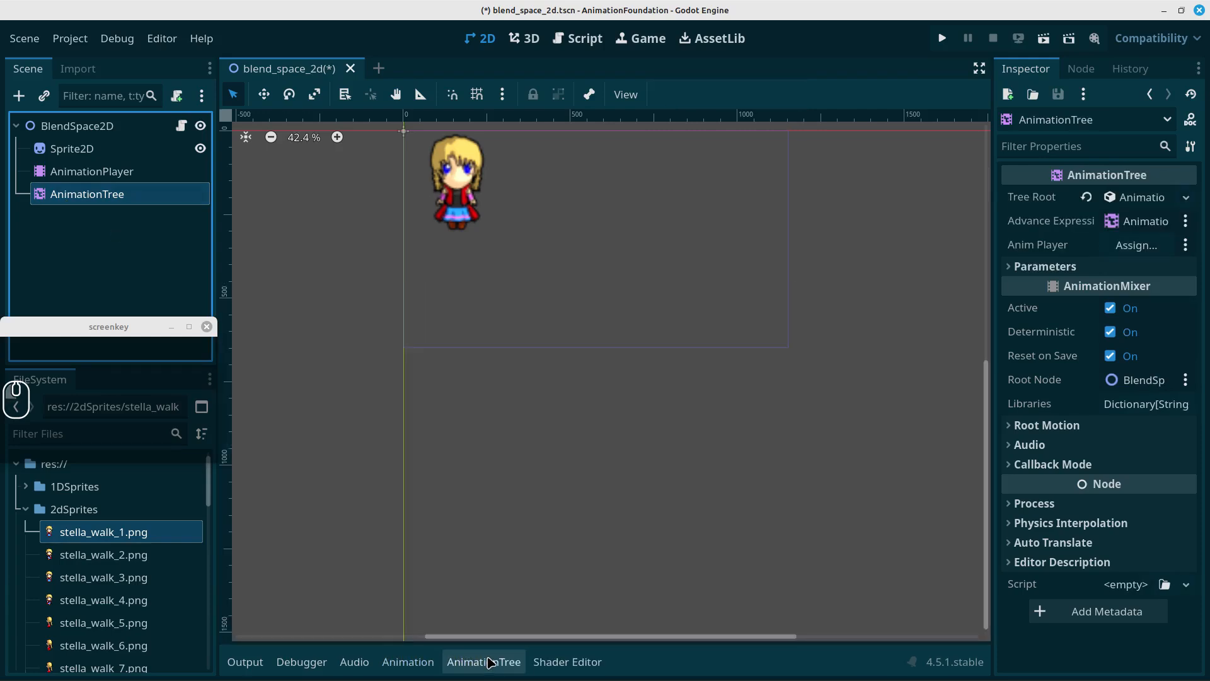
left_click(490, 662)
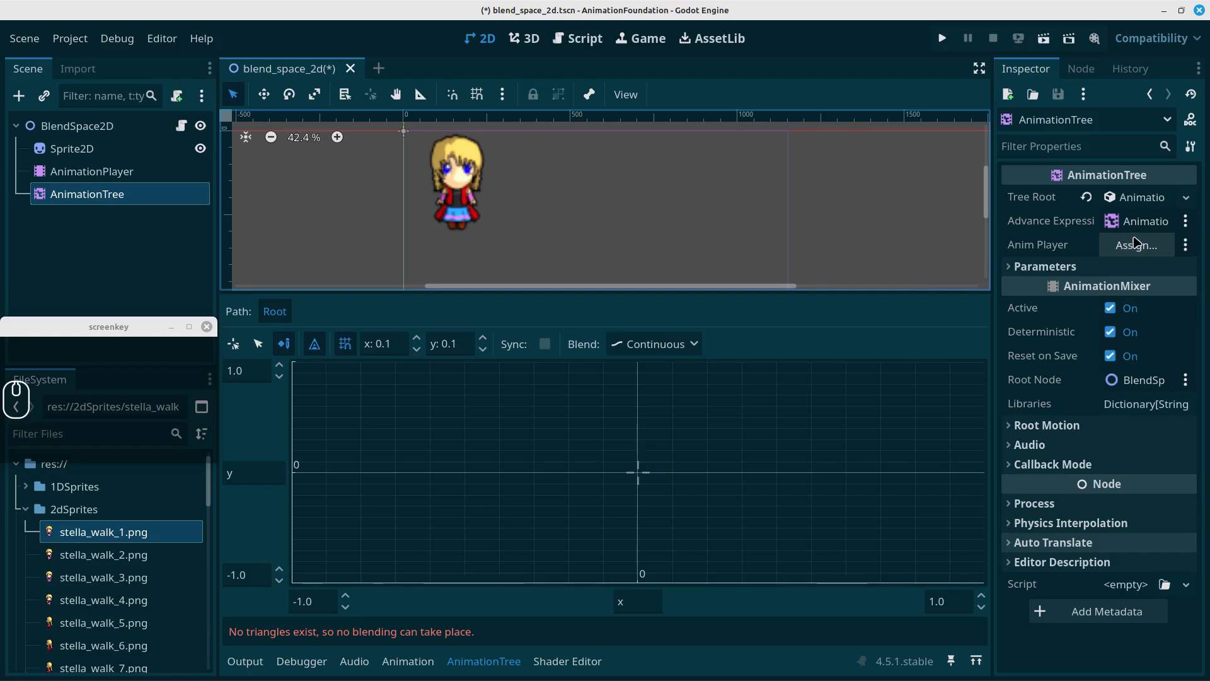
left_click(1137, 245)
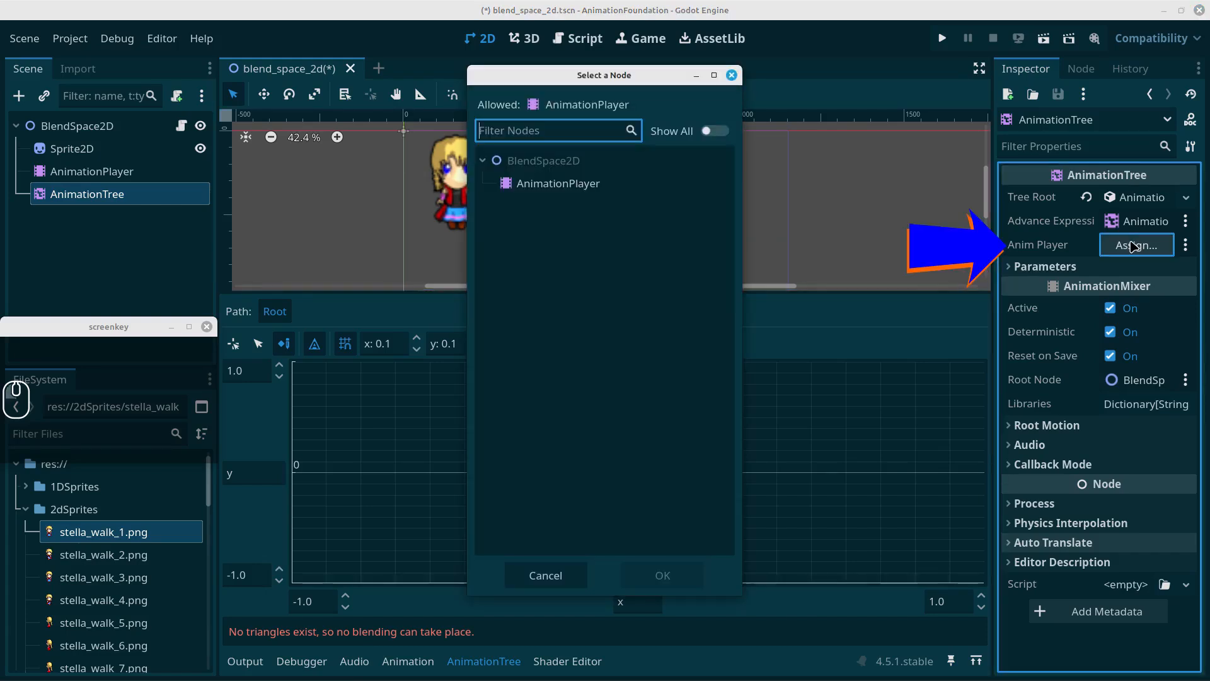
left_click(543, 187)
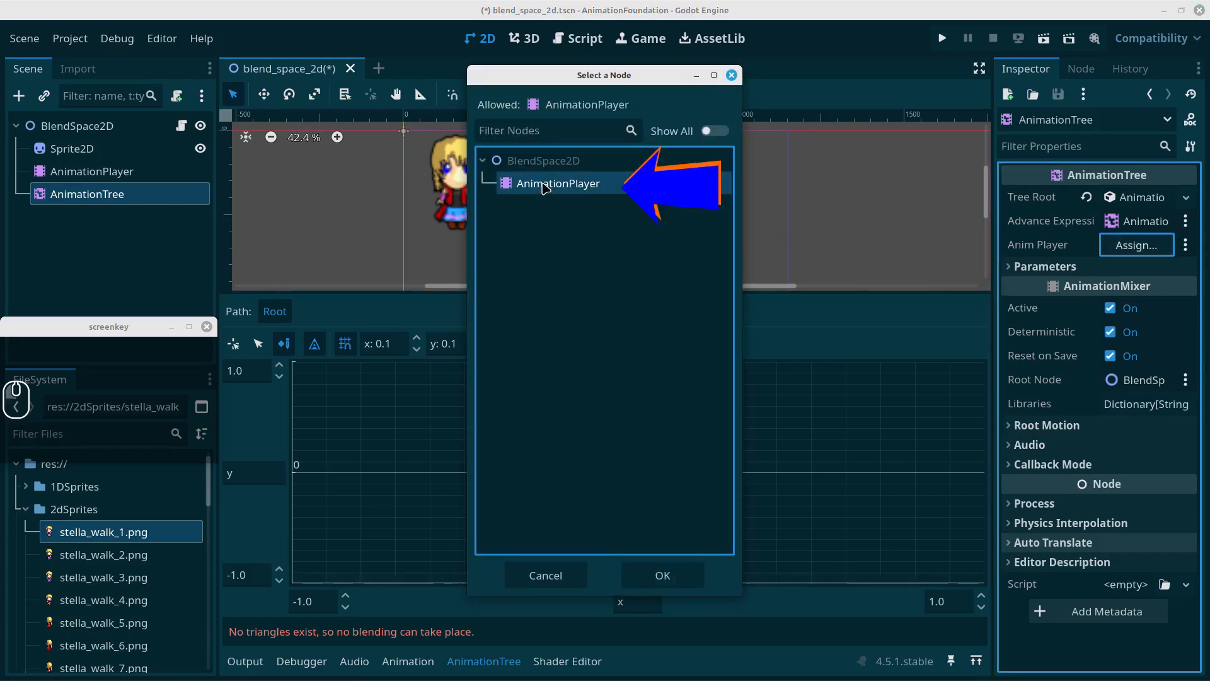
left_click(659, 575)
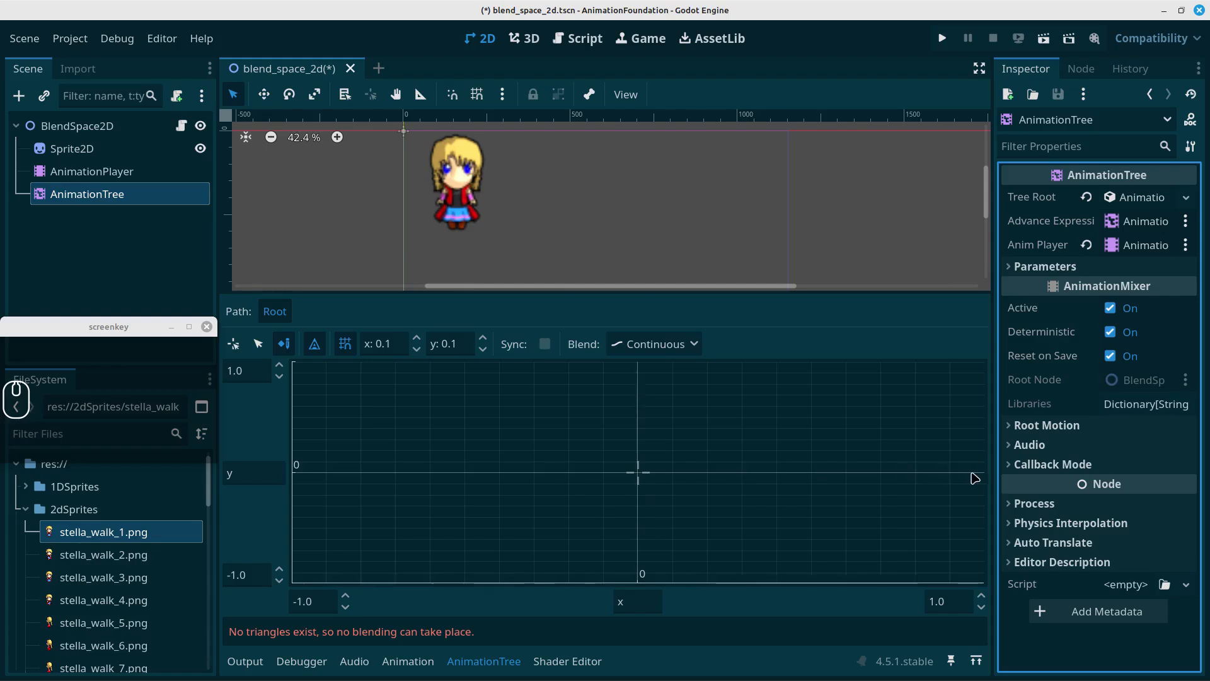
Add animation blend points for walk_right at (1, 0) and walk_left at (-1, 0) in the blend space.
left_click(254, 347)
left_click(288, 343)
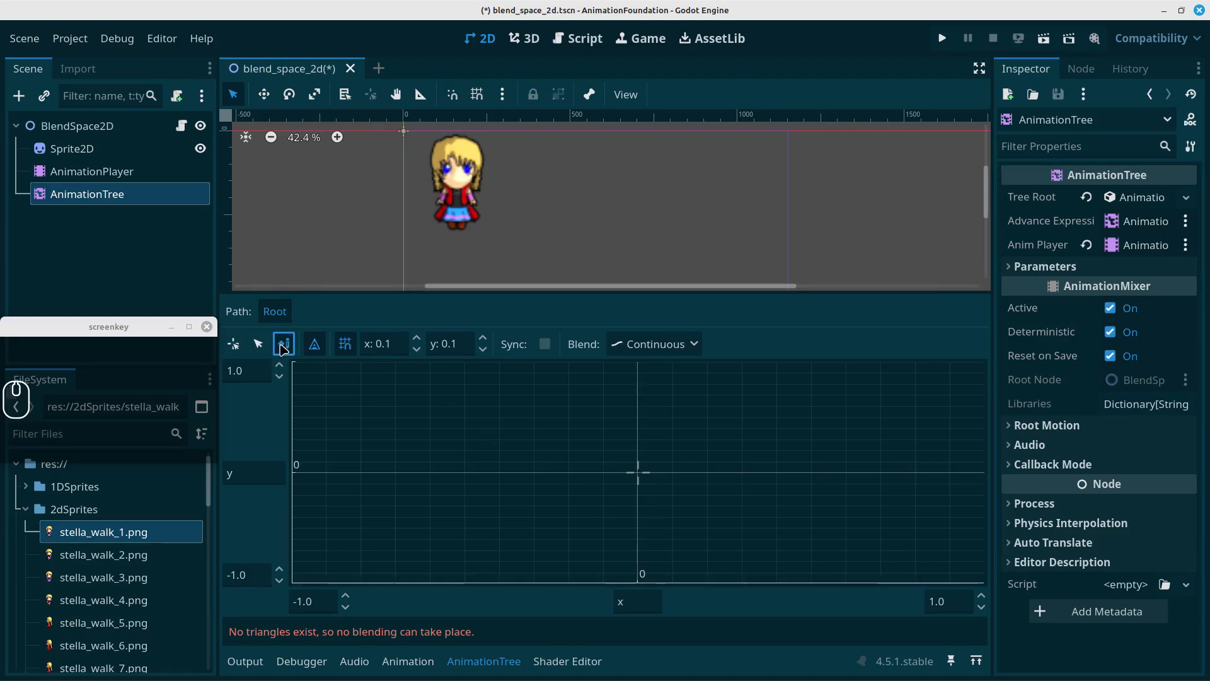
left_click(985, 476)
mouse_move(1002, 487)
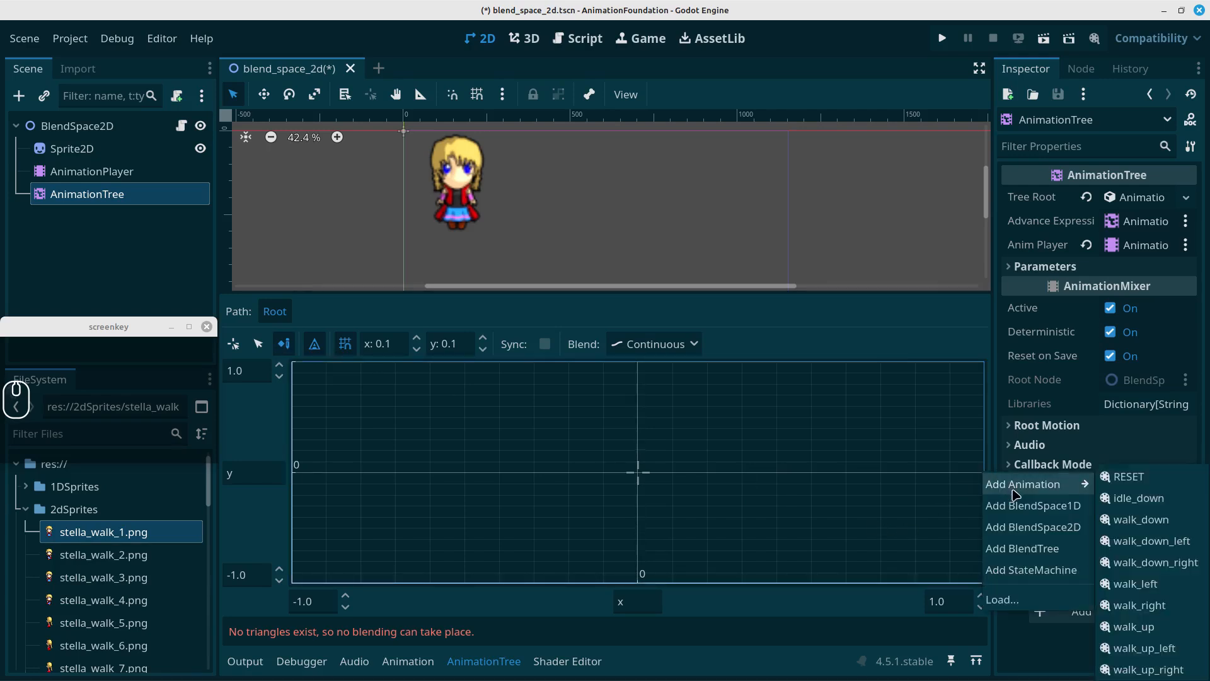
left_click(1144, 605)
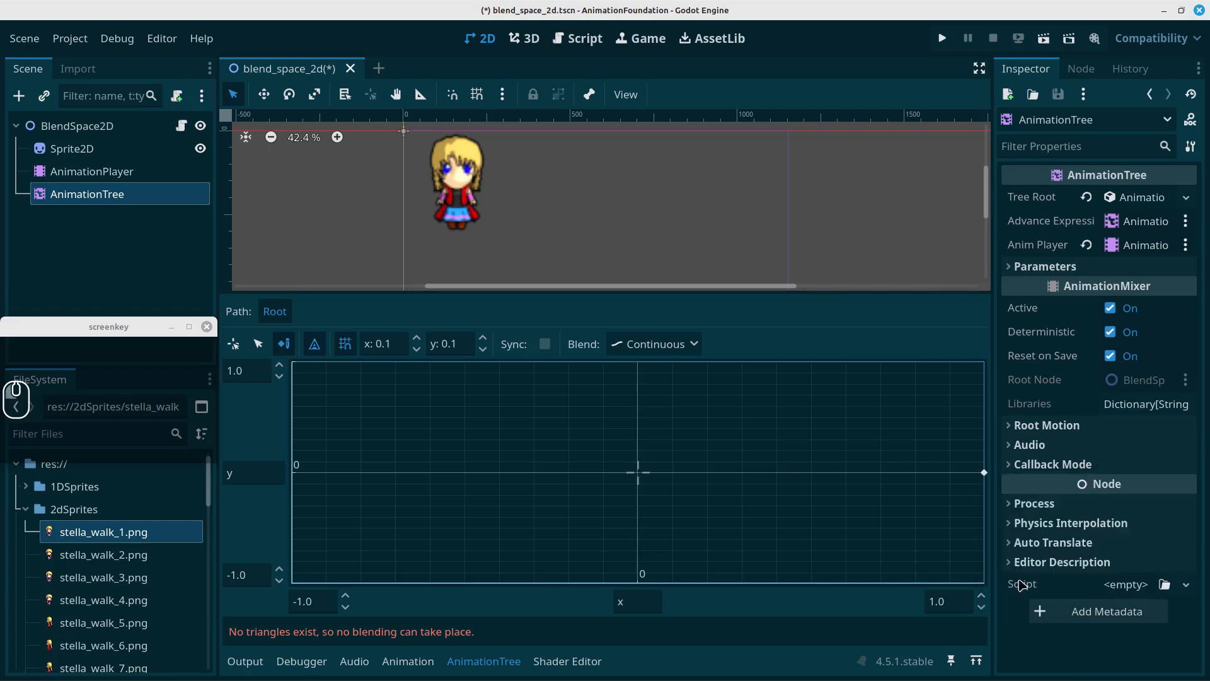
left_click(299, 479)
mouse_move(315, 486)
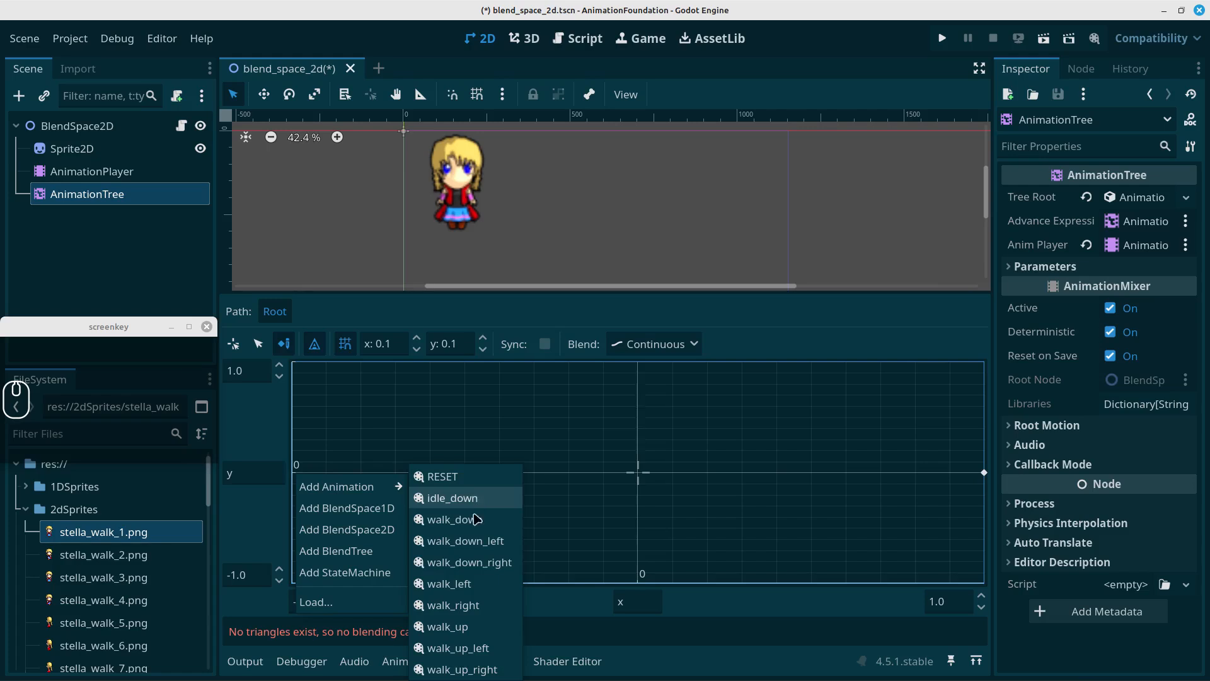
left_click(465, 584)
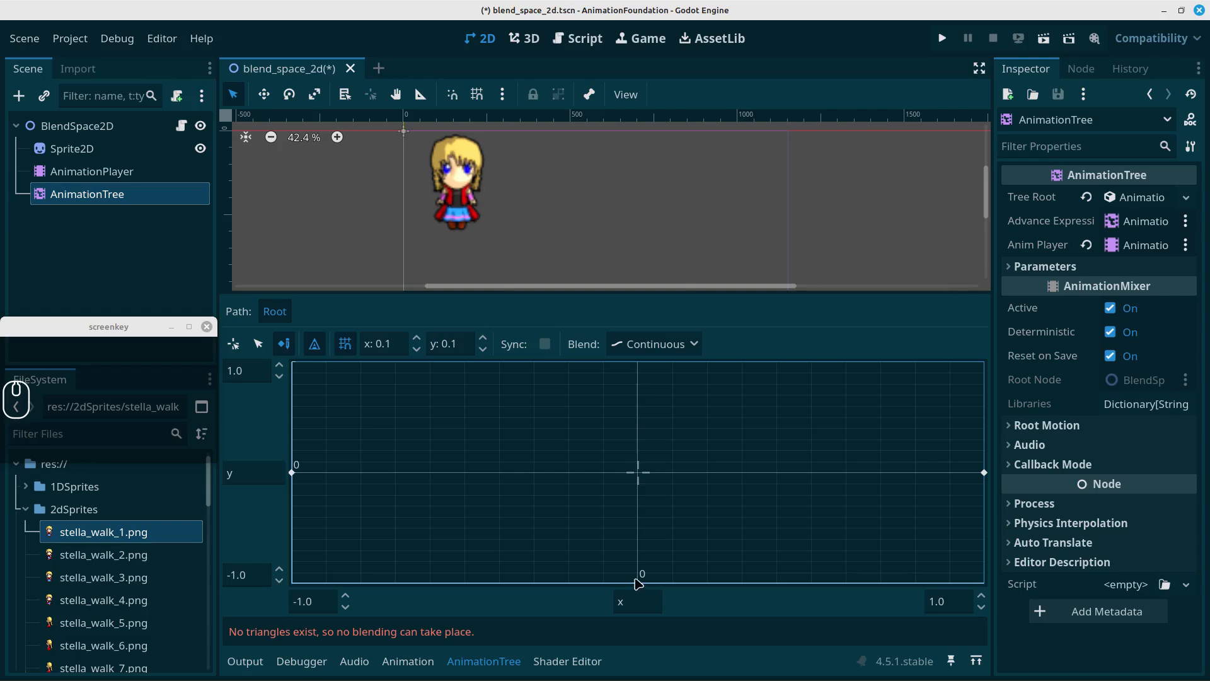
Add blend points for walk_down at (0, 1) and walk_up at (0, -1) on the vertical axis.
right_click(640, 370)
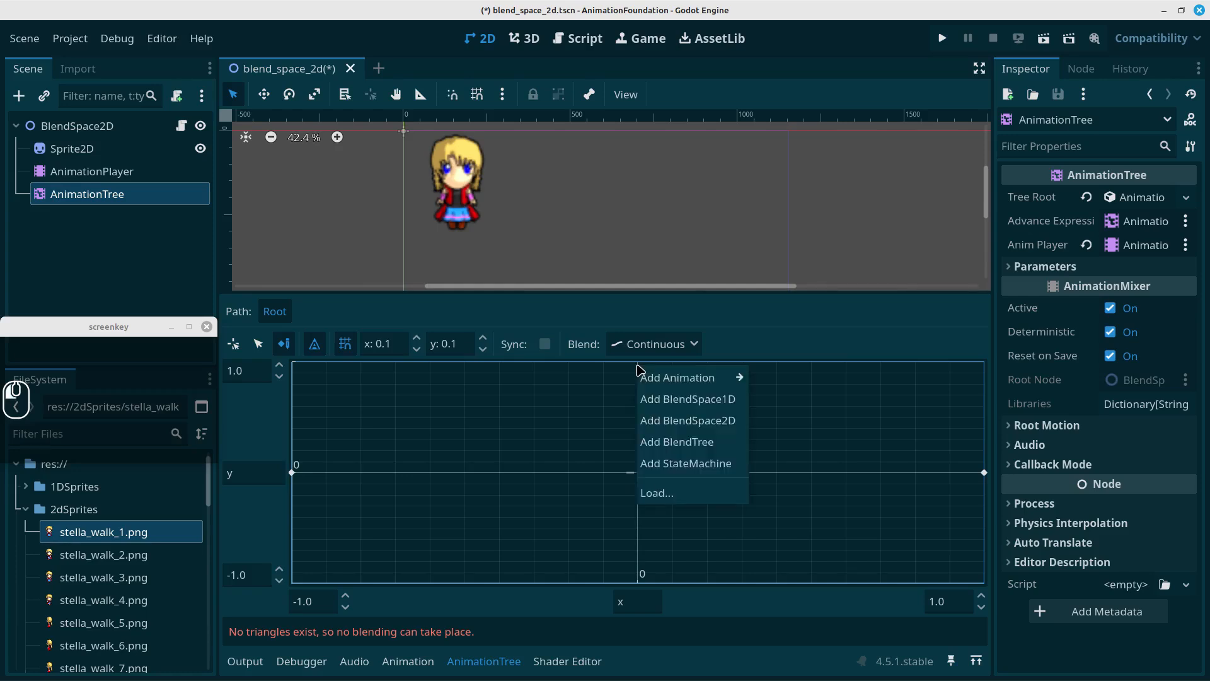
mouse_move(690, 378)
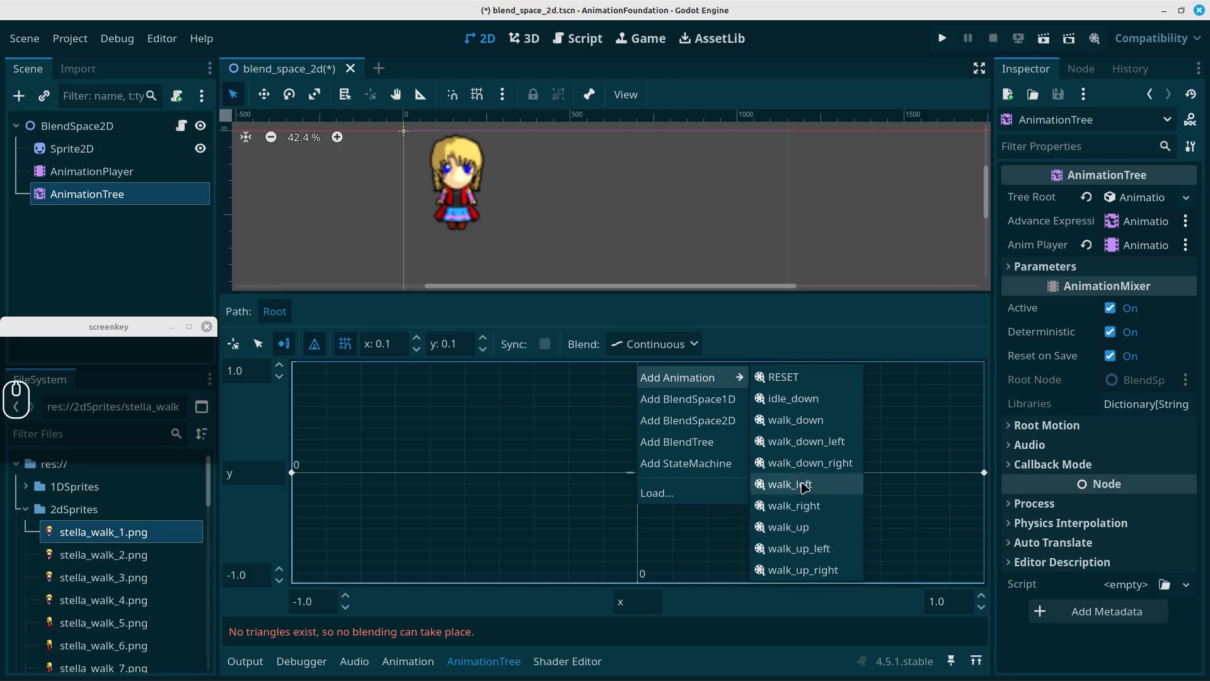
left_click(802, 422)
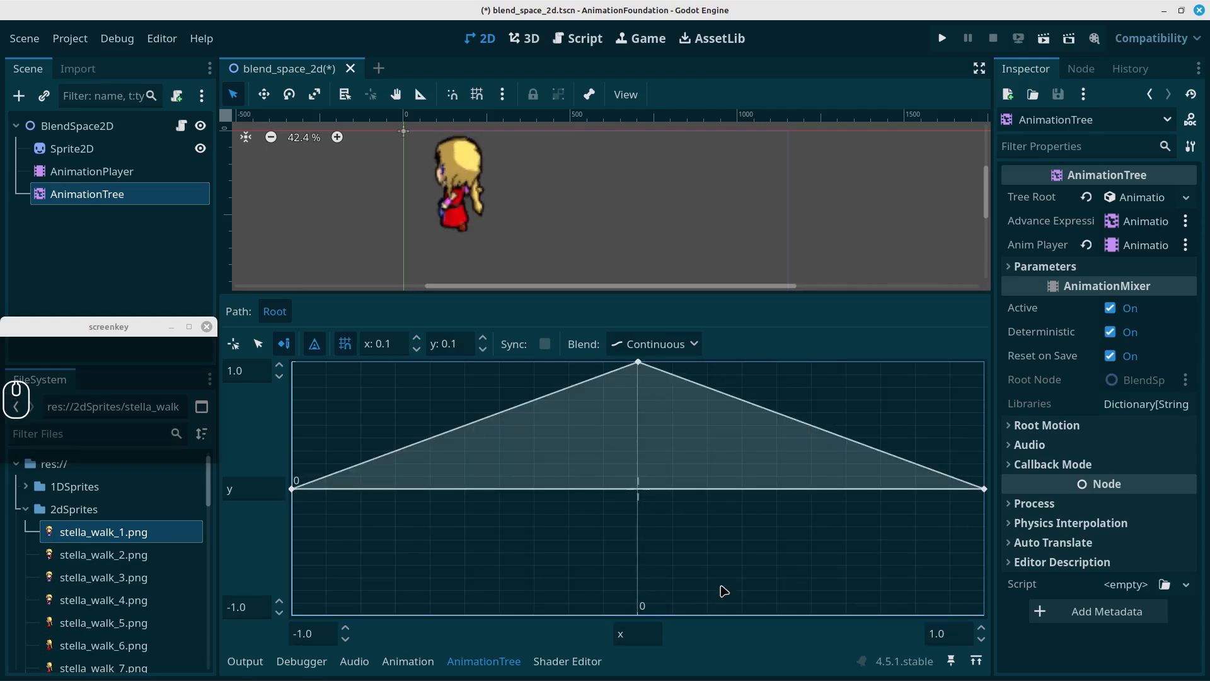
left_click(639, 617)
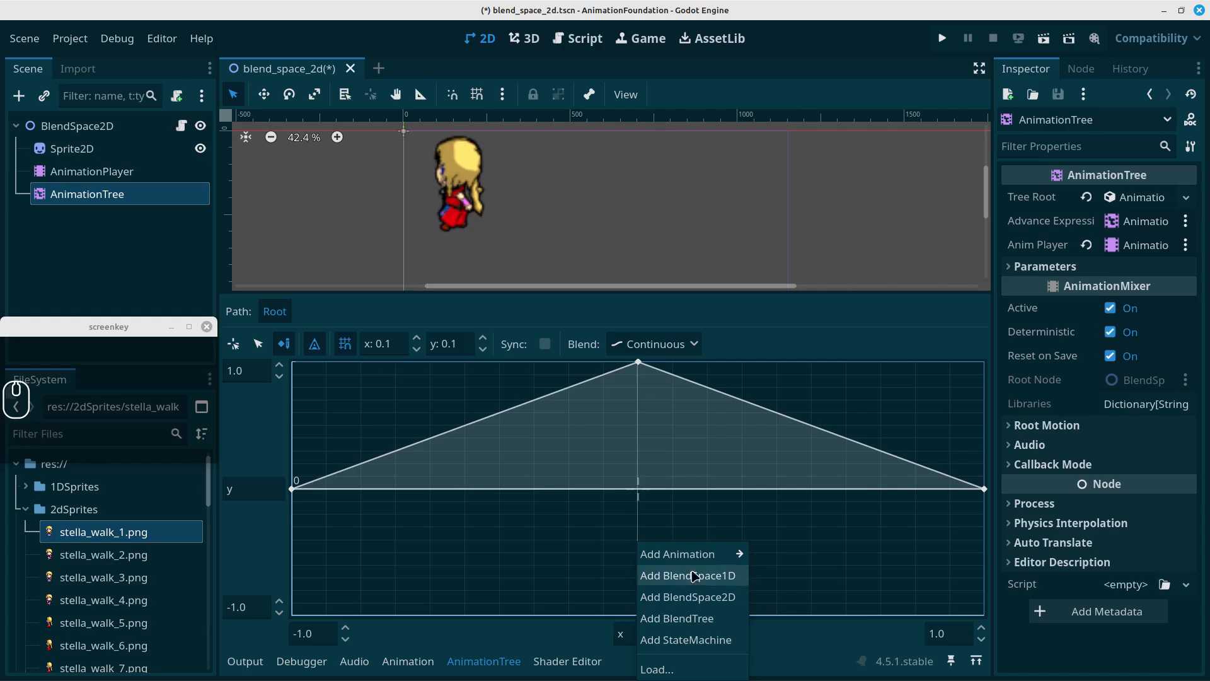
mouse_move(693, 554)
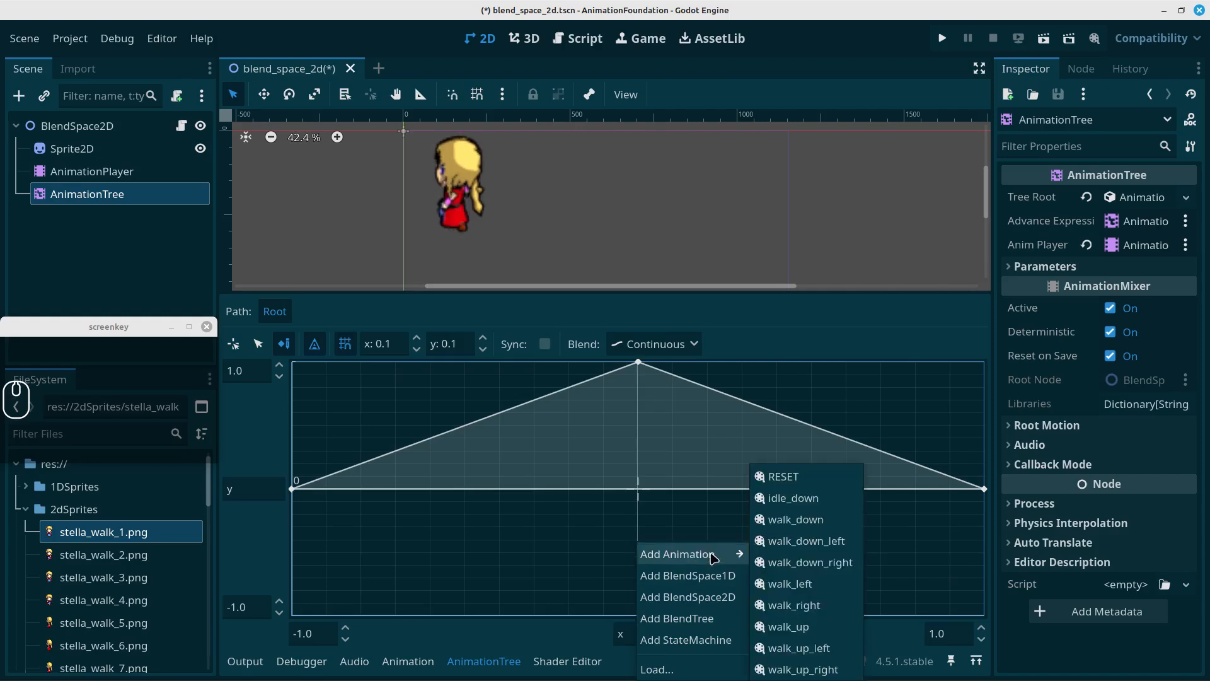
left_click(790, 626)
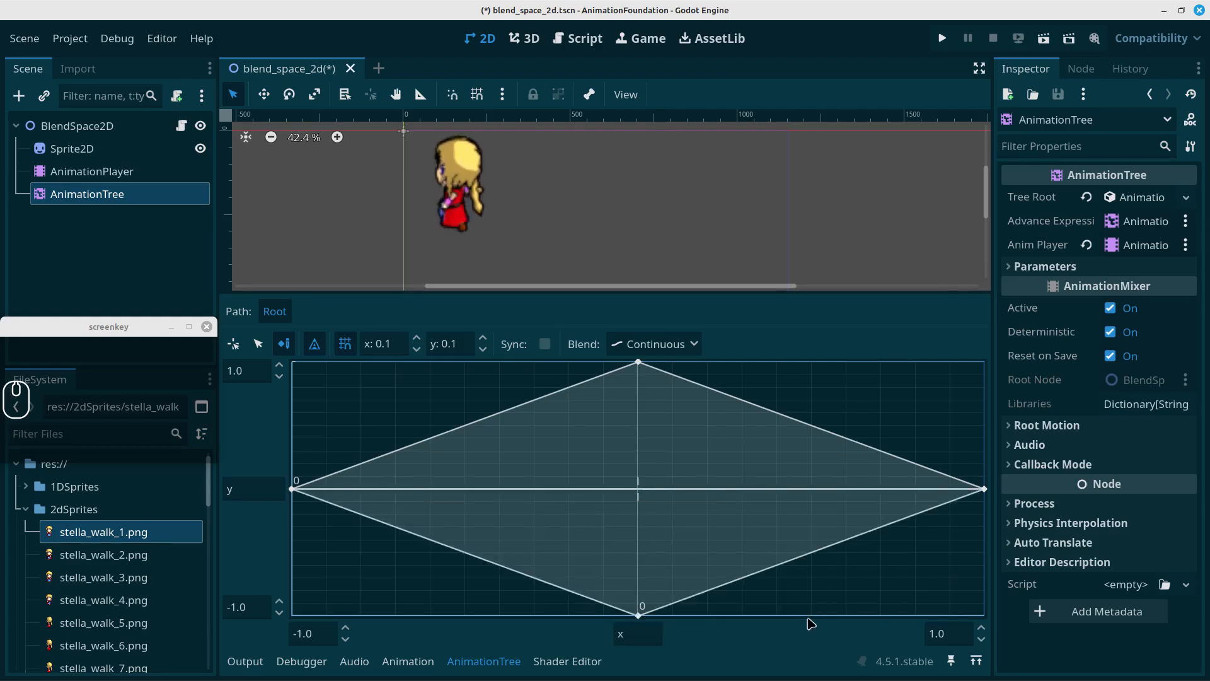
Add blend points for walk_down_right at (1, 1) and walk_down_left at (-1, 1), moving the latter exactly into its corner.
right_click(981, 372)
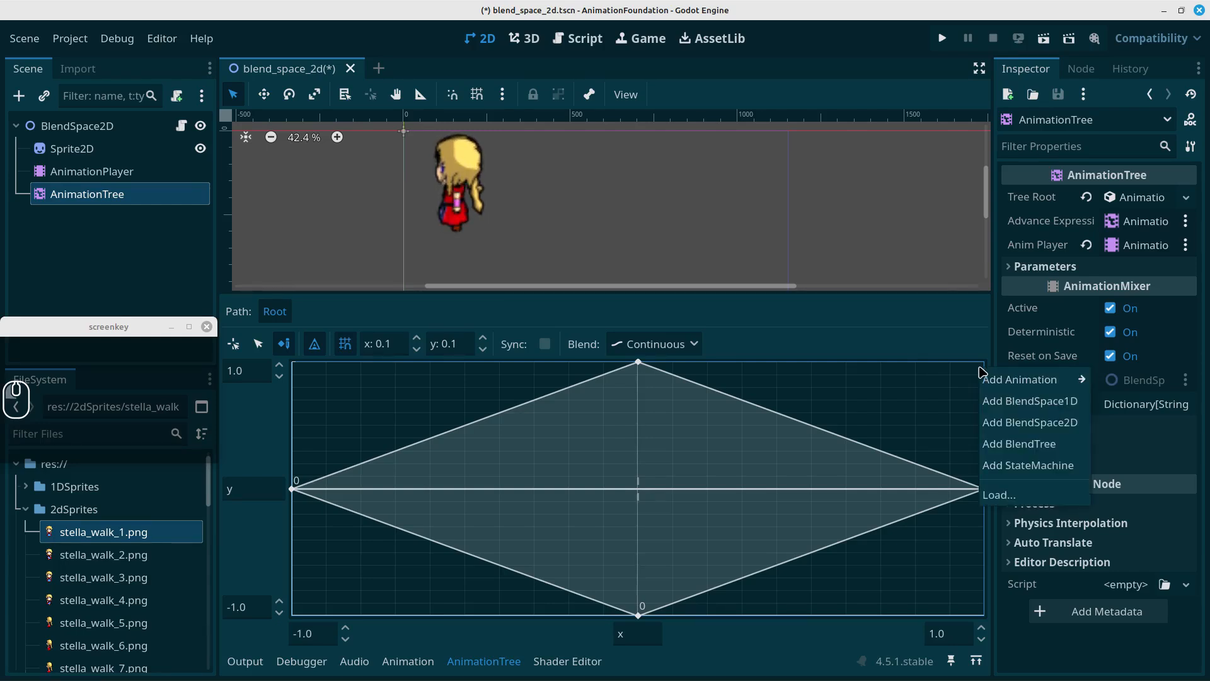
mouse_move(1091, 386)
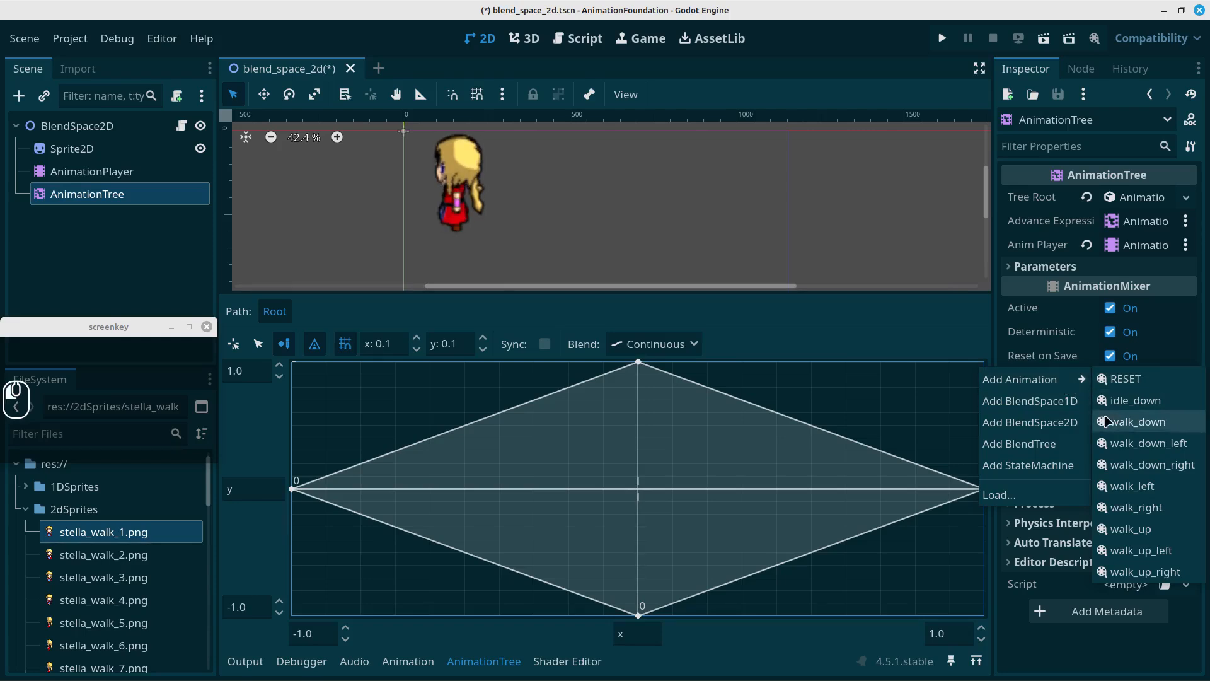
left_click(1152, 465)
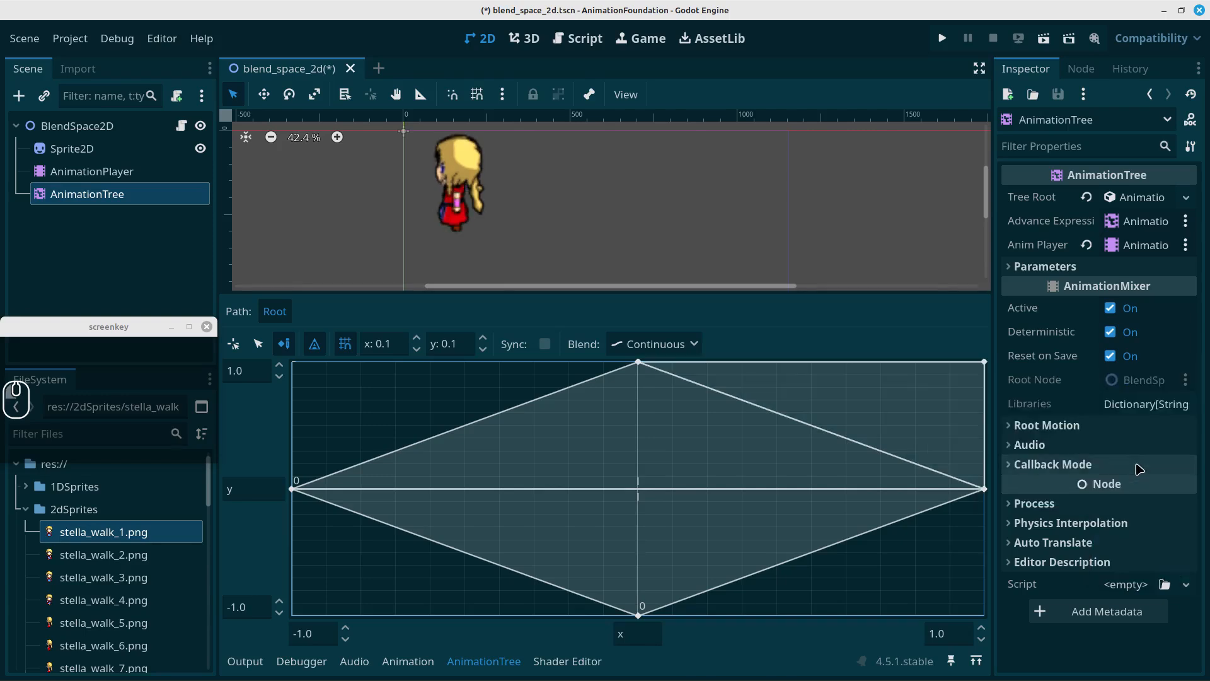
left_click(301, 373)
mouse_move(321, 381)
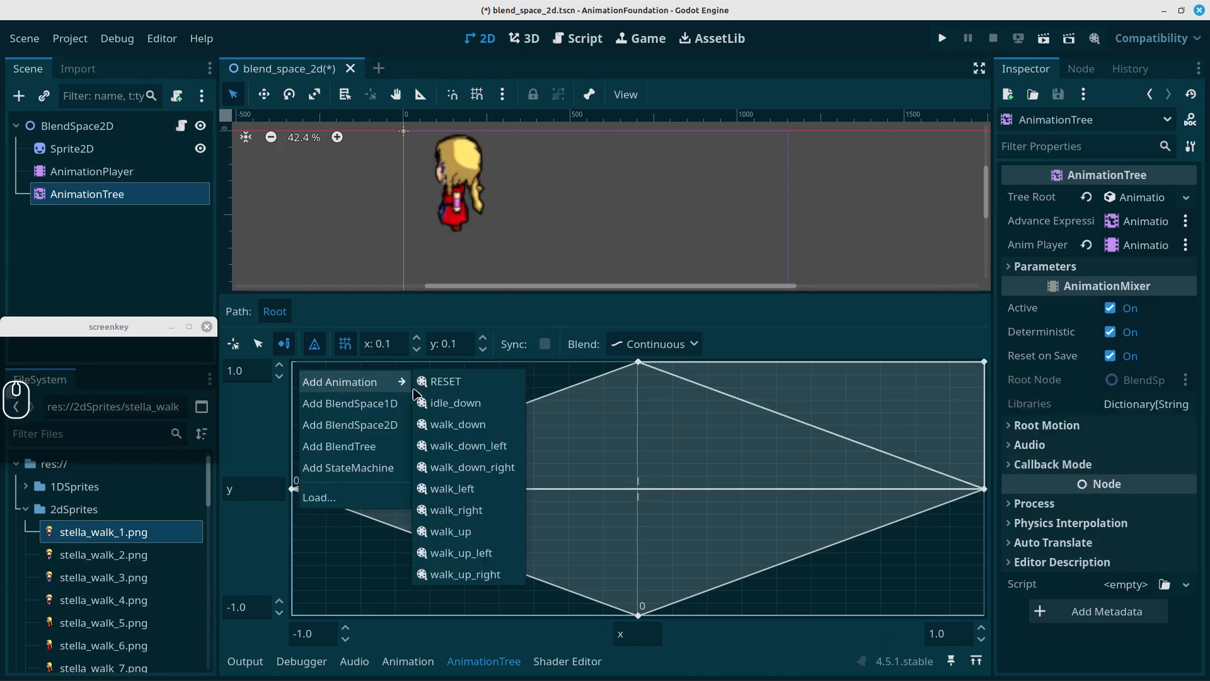
left_click(469, 446)
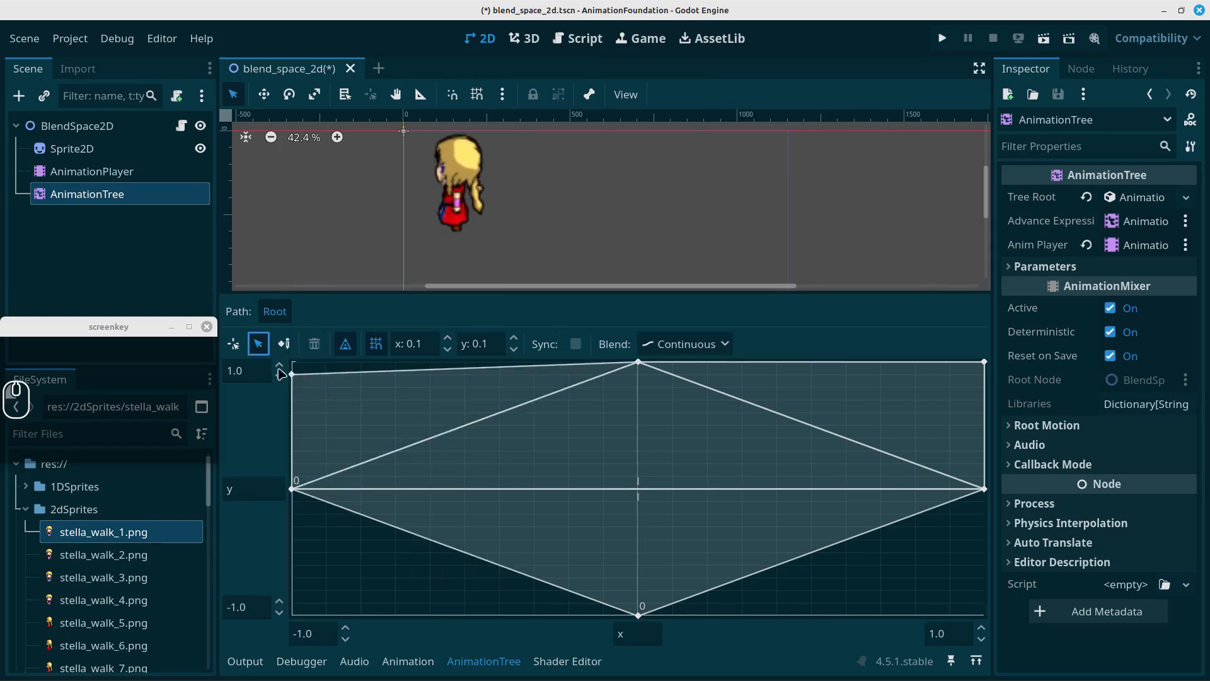
left_click_drag(291, 374, 292, 361)
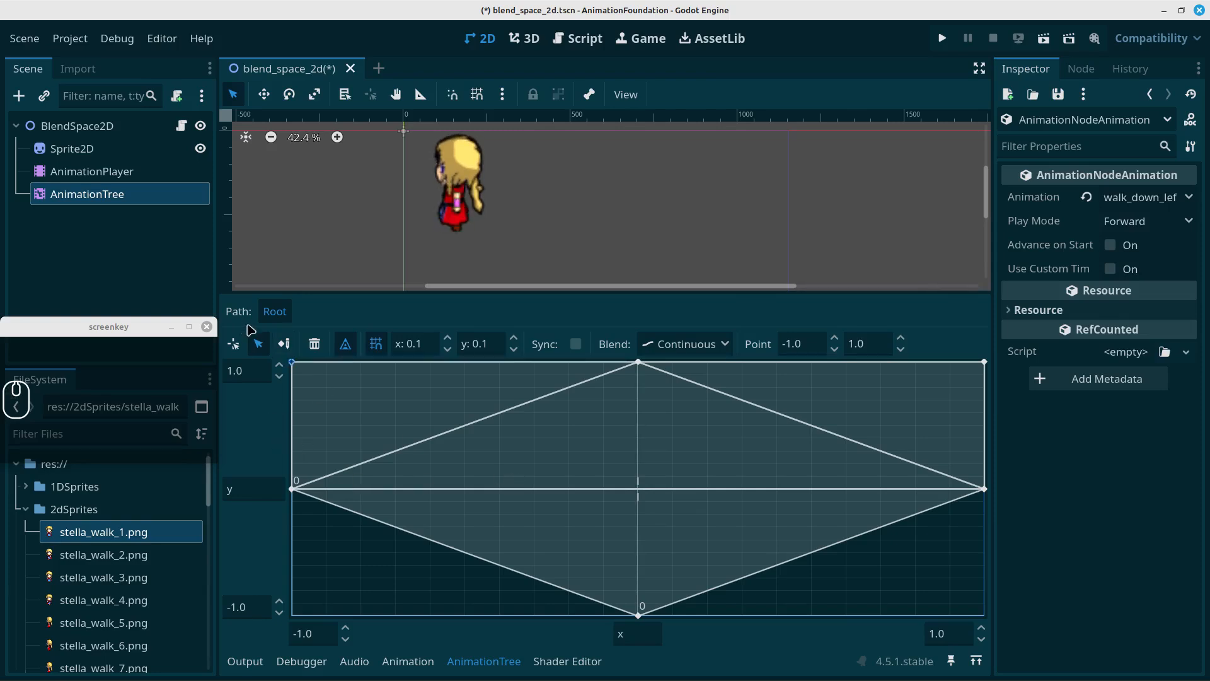
Add blend points for walk_up_left at (-1, -1) and walk_up_right at (1, -1) in the two remaining corners.
left_click(285, 343)
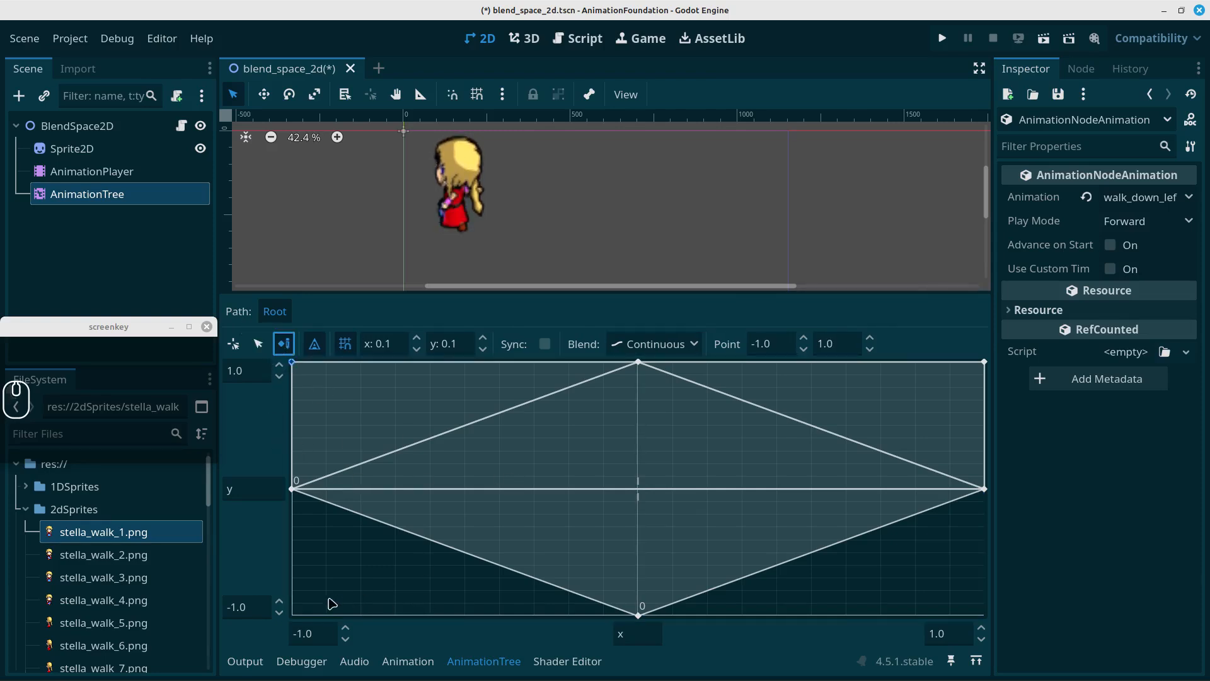
left_click(296, 616)
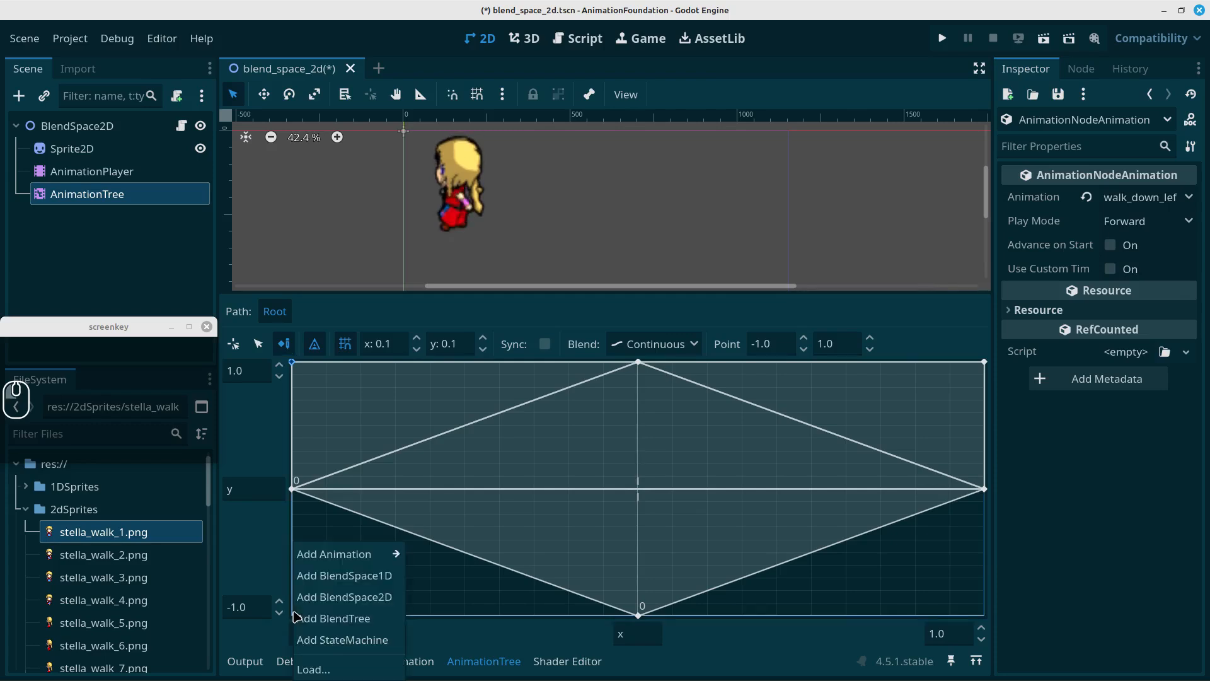
mouse_move(353, 554)
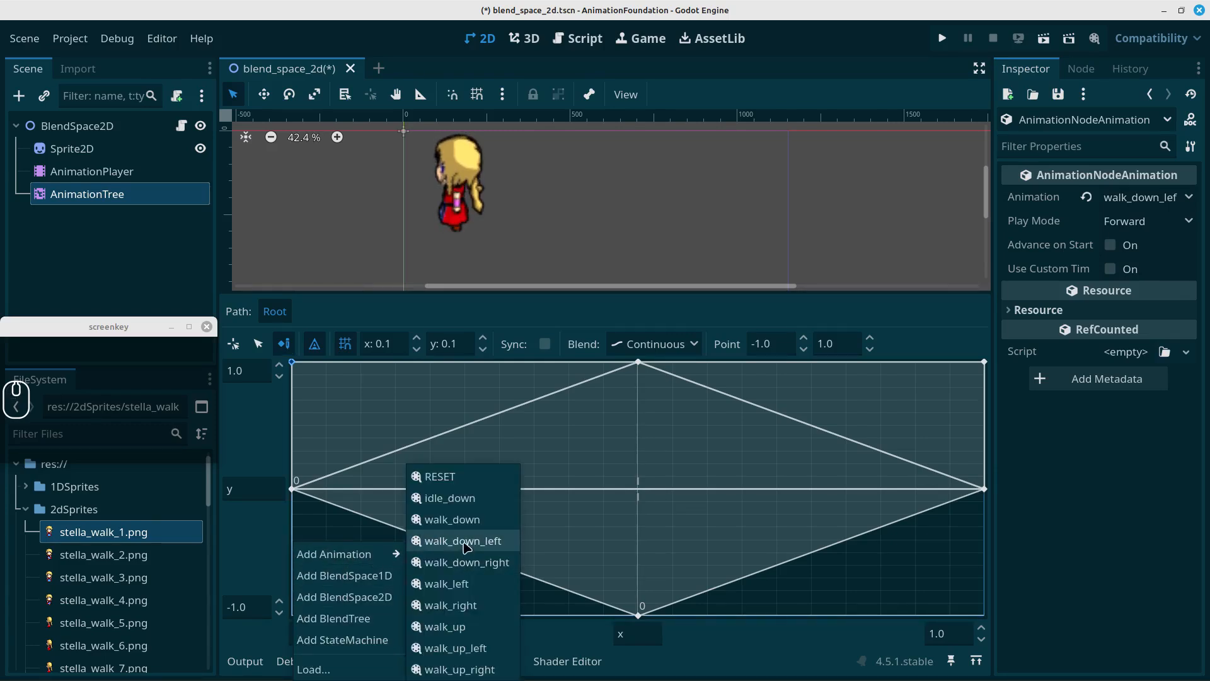
left_click(467, 648)
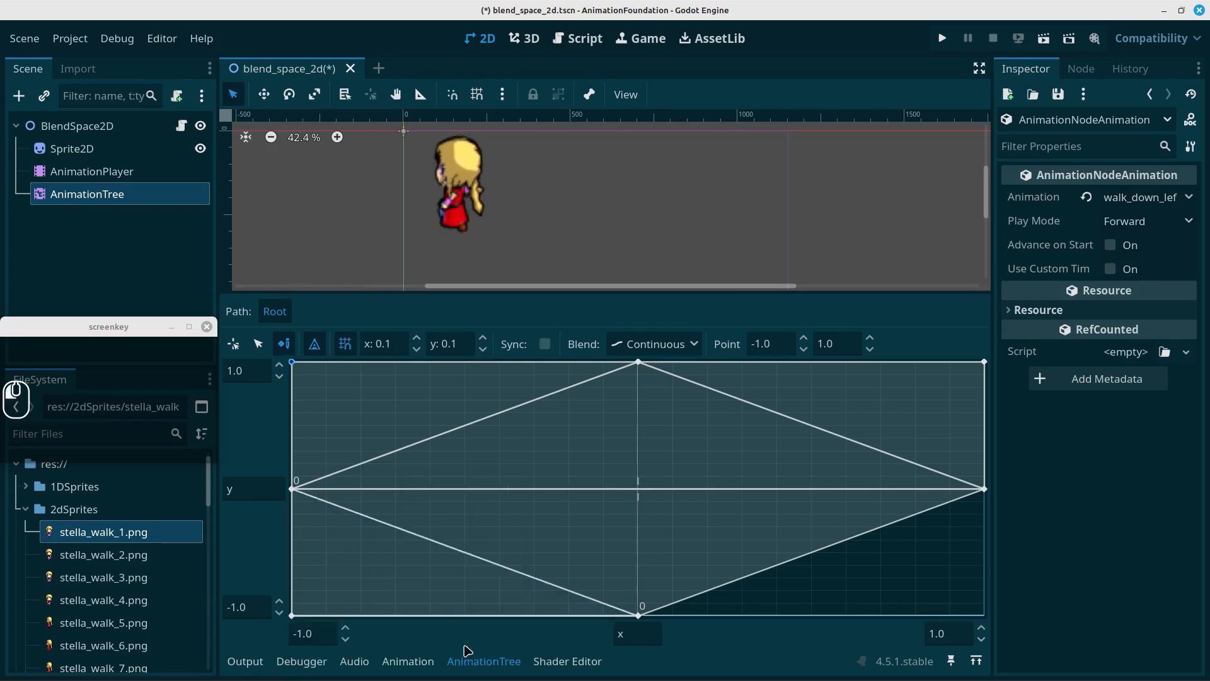
left_click(978, 615)
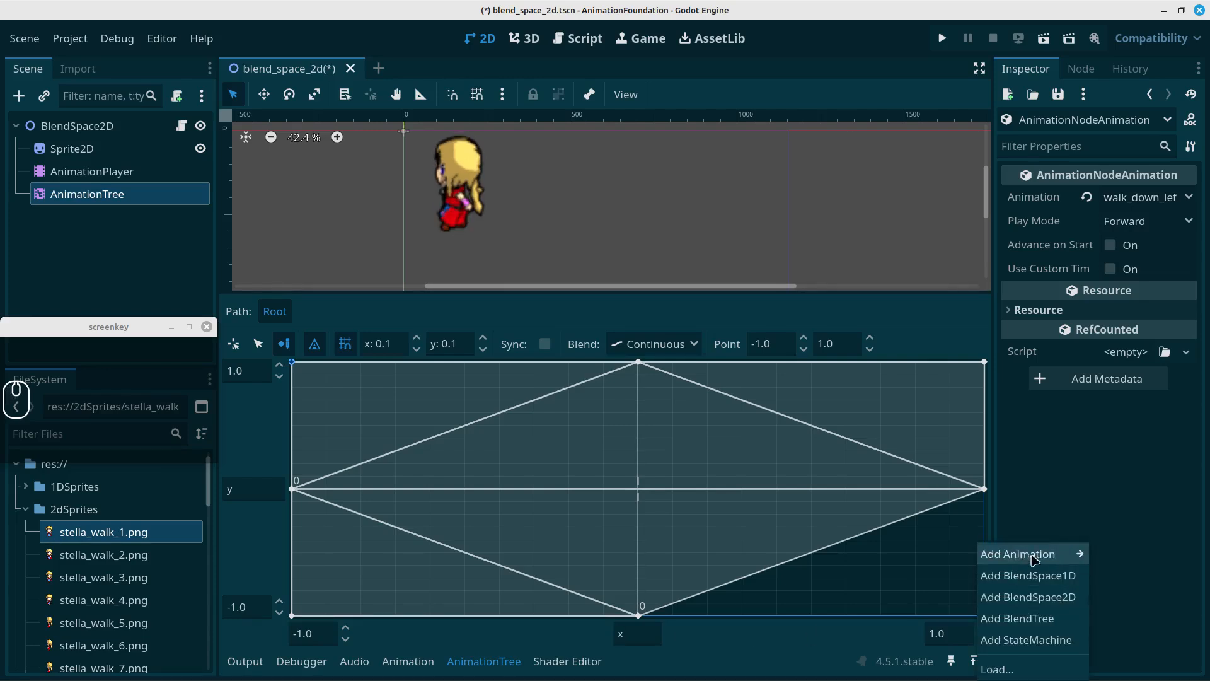
mouse_move(1040, 553)
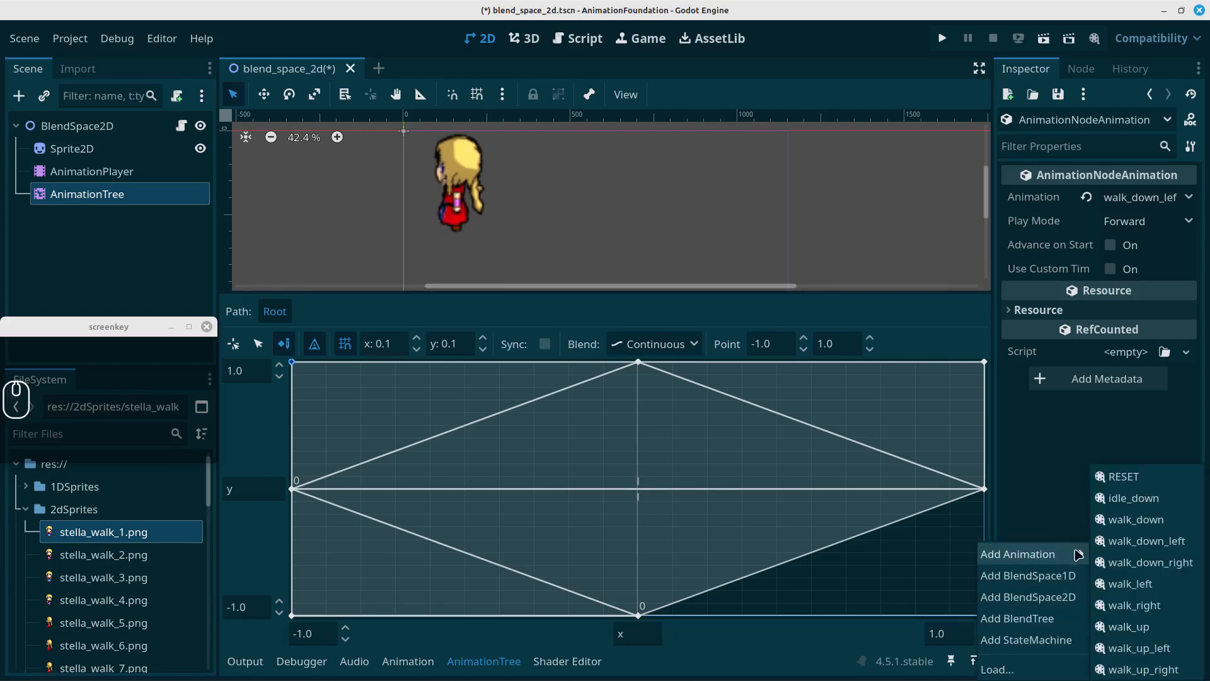
left_click(1143, 670)
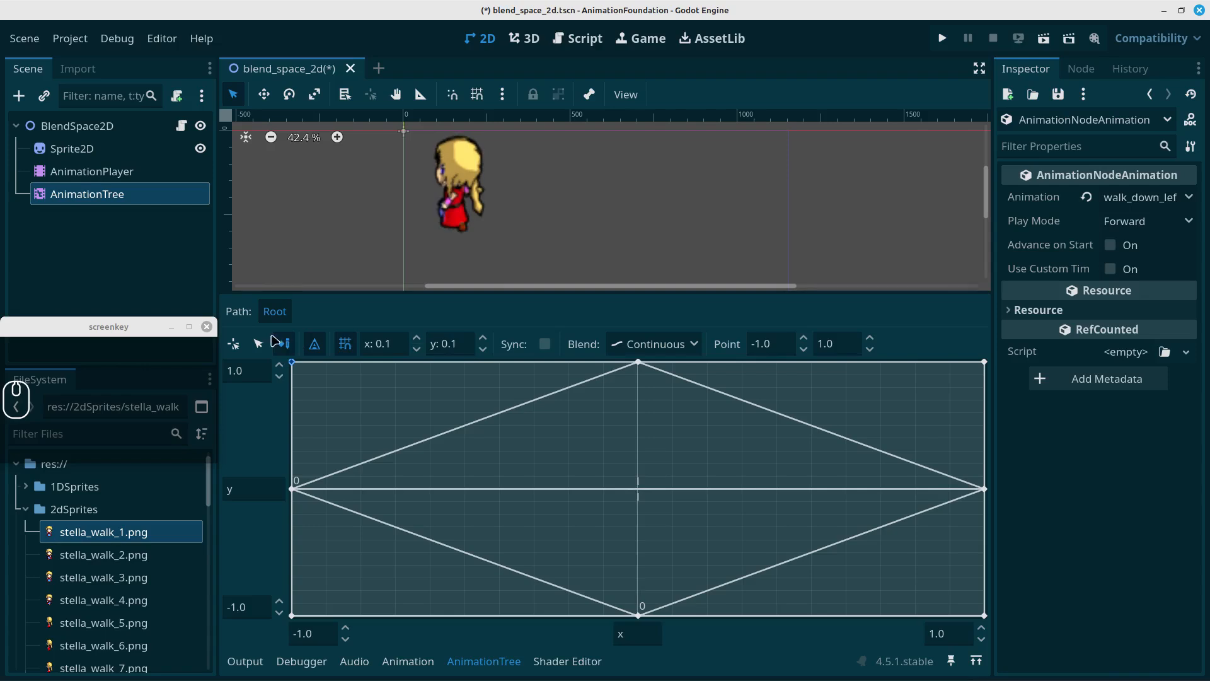
Preview the directional walk animations by moving the blend position around the graph, ending near the walk_up_right corner.
left_click(233, 344)
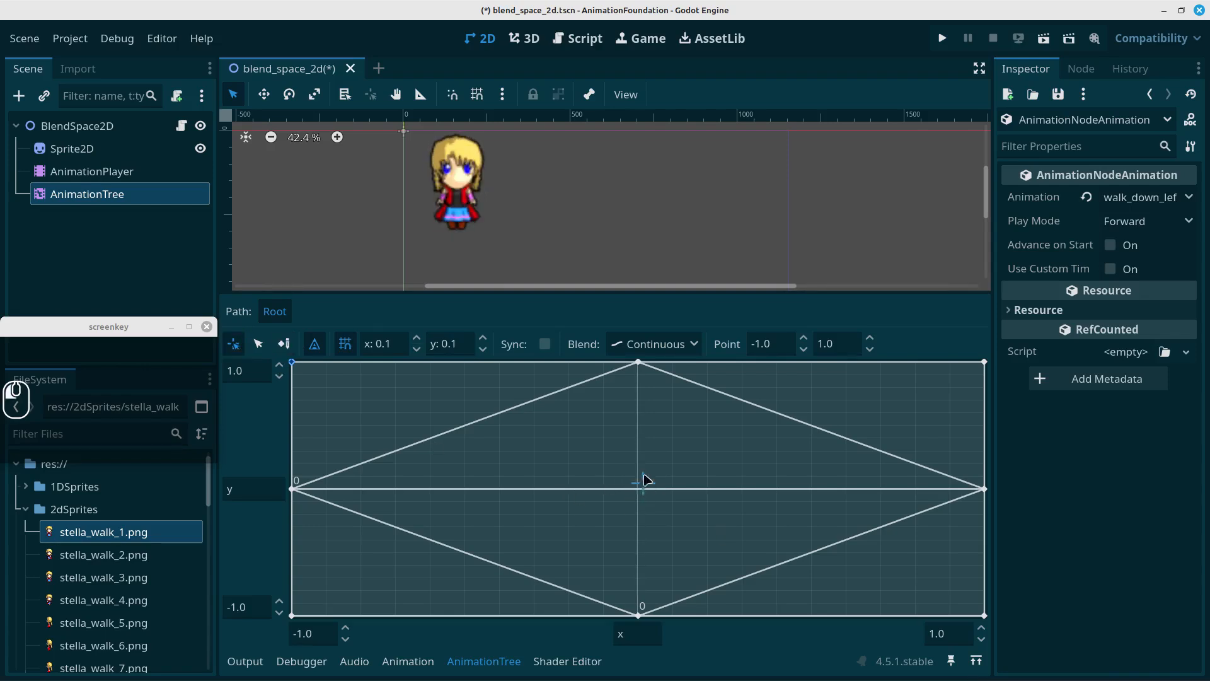
left_click(635, 367)
left_click_drag(631, 364, 633, 368)
mouse_move(640, 517)
left_mouse_down()
mouse_move(638, 610)
mouse_move(359, 491)
mouse_move(295, 484)
mouse_move(978, 492)
mouse_move(929, 494)
mouse_move(824, 416)
mouse_move(883, 381)
mouse_move(940, 390)
mouse_move(397, 391)
mouse_move(365, 378)
mouse_move(384, 413)
mouse_move(382, 578)
mouse_move(923, 594)
left_mouse_up()
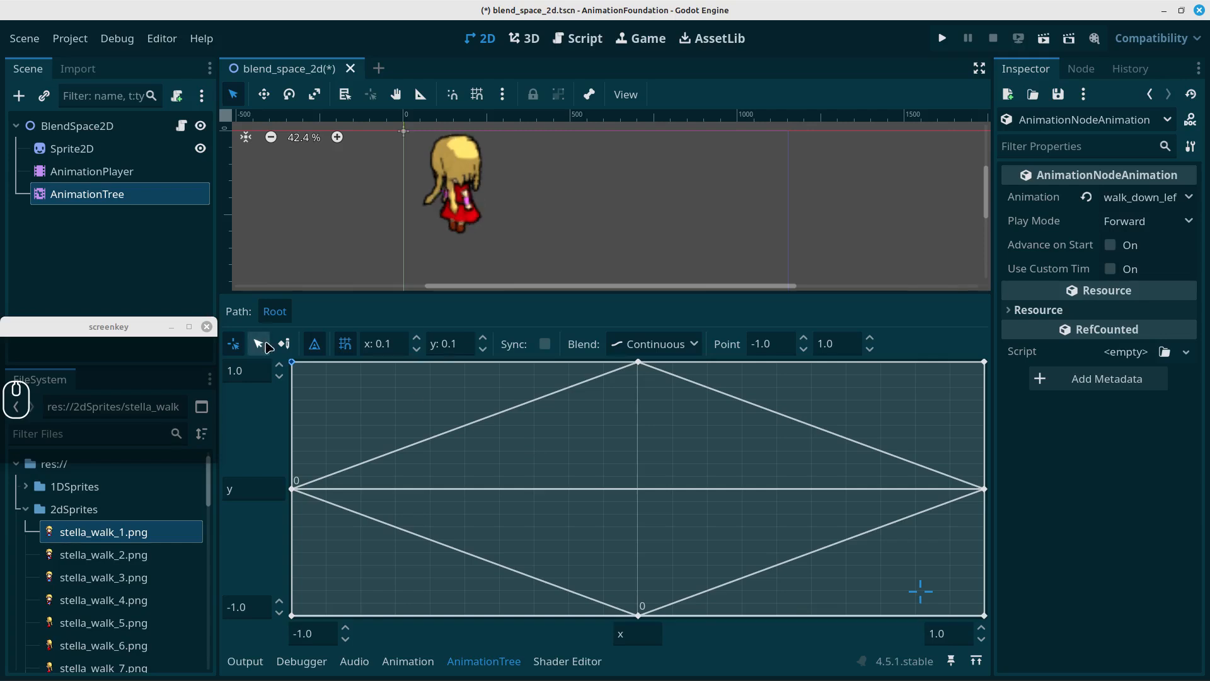
Add an idle_down blend point at the centre (0, 0) of the blend space.
left_click(283, 344)
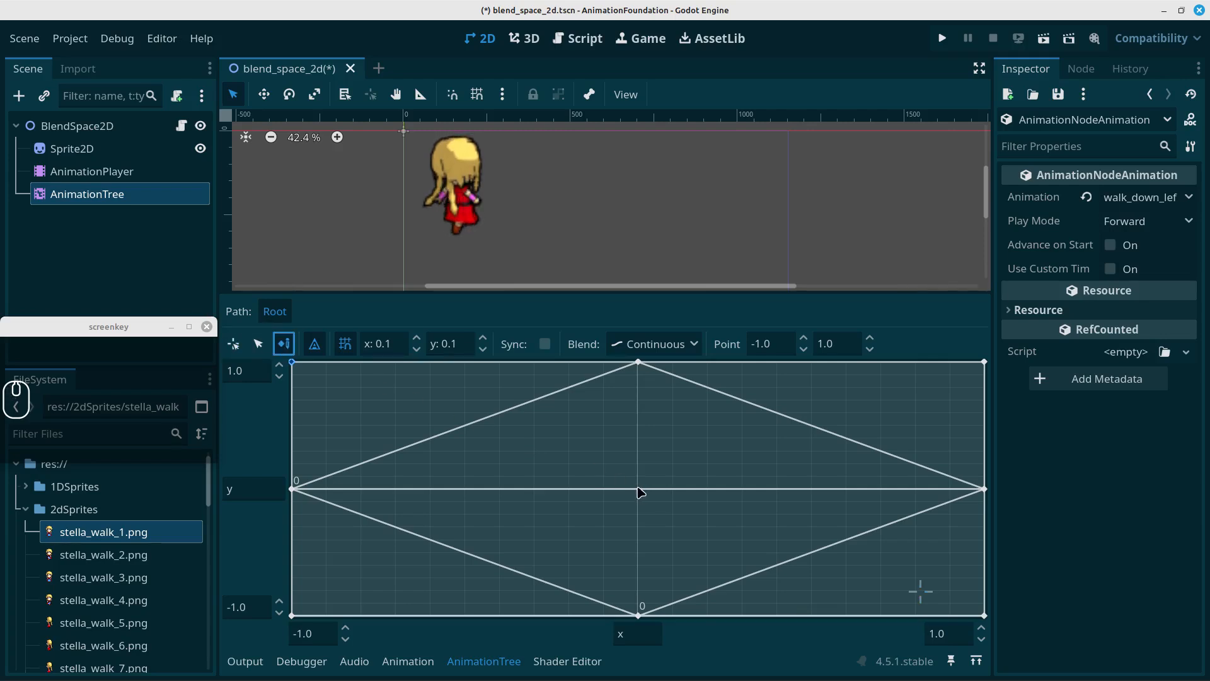
left_click(638, 489)
mouse_move(693, 499)
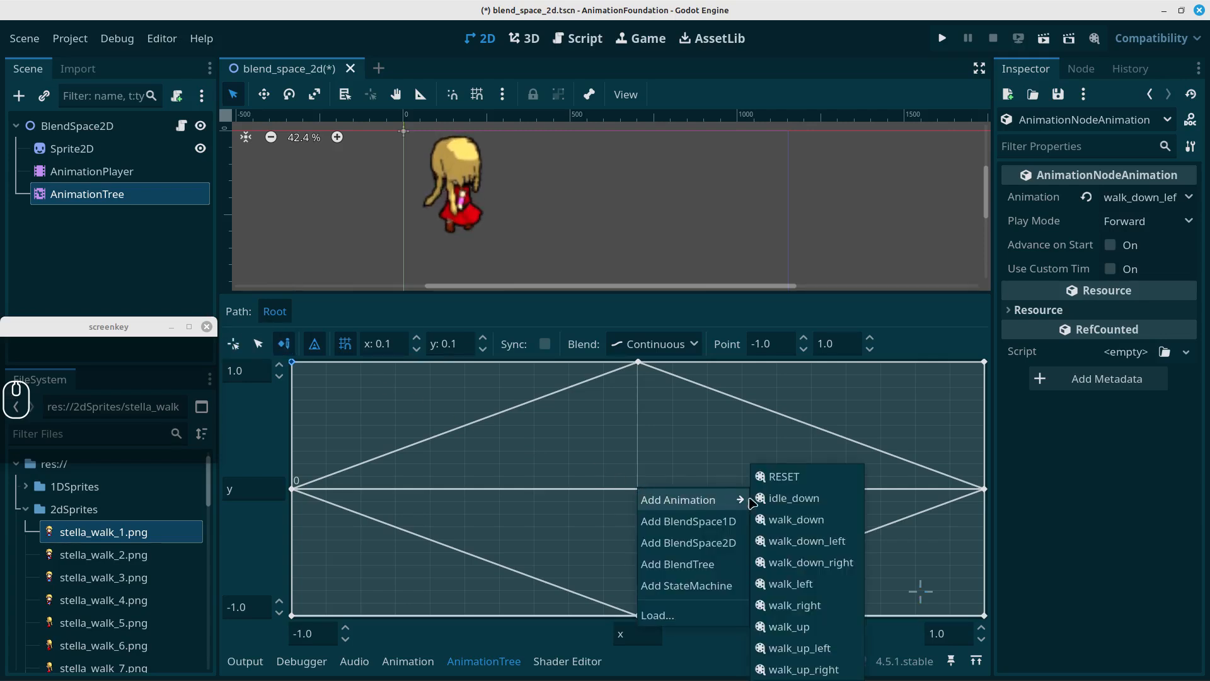
double_click(786, 498)
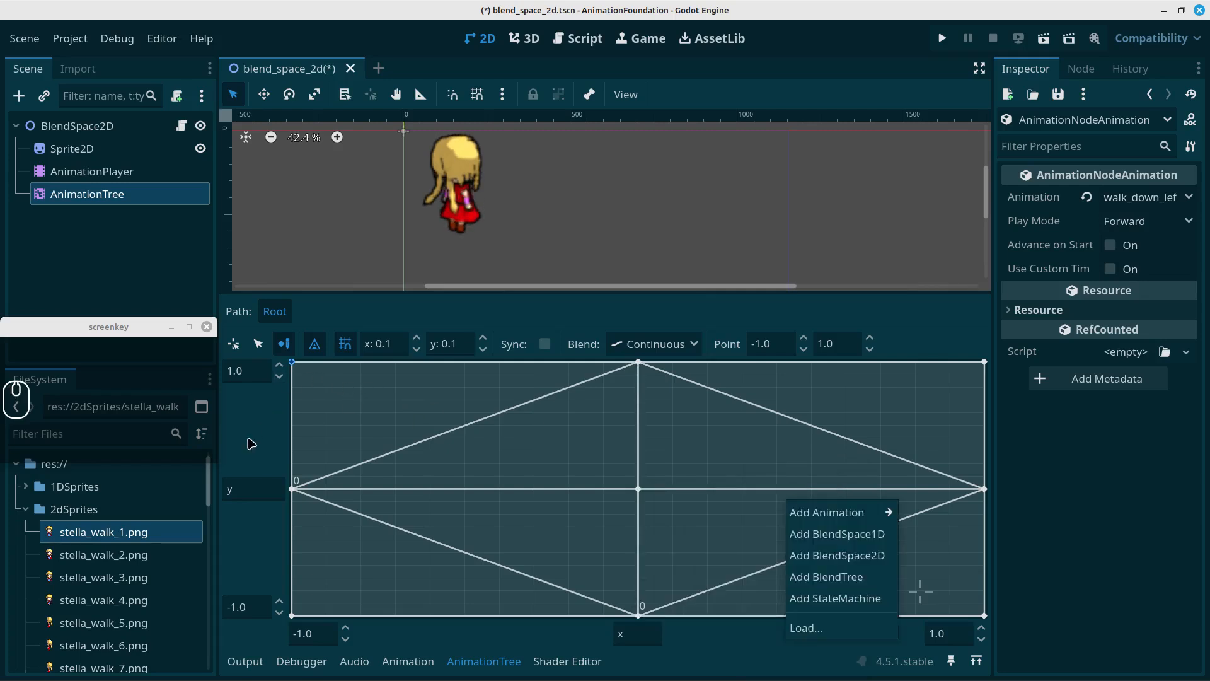
left_click(249, 439)
Preview the blend by moving the blend position back to the central idle_down point, and save the scene.
left_click(284, 344)
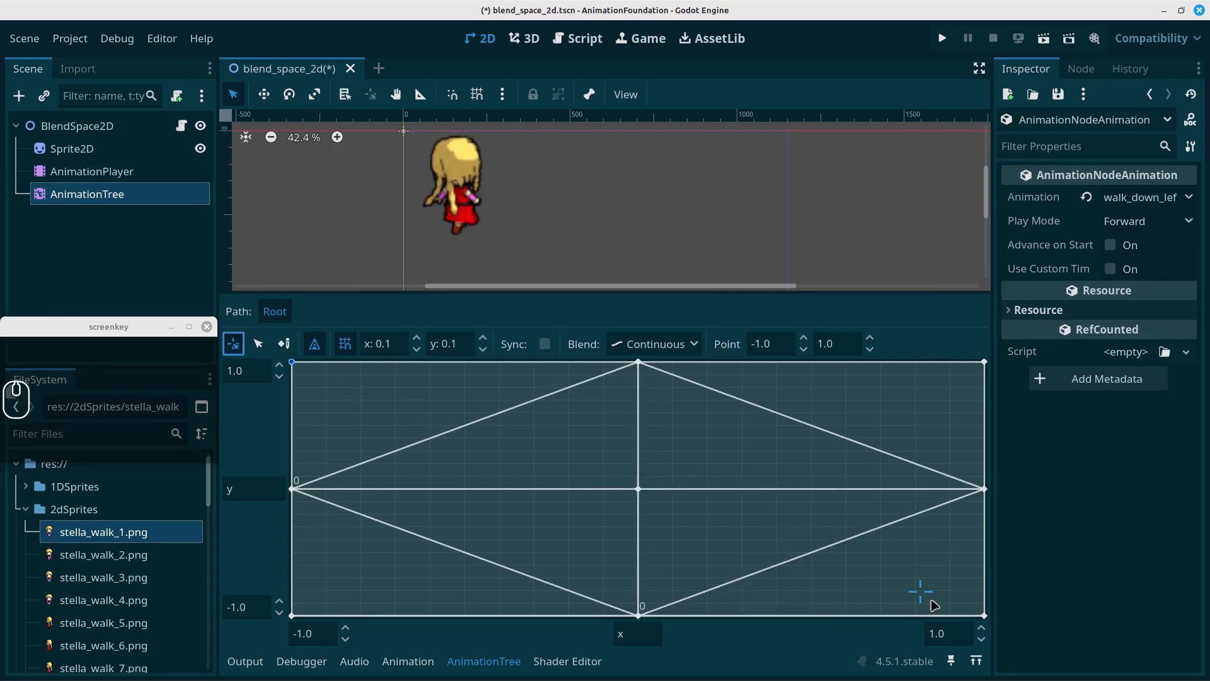
left_click(918, 595)
left_click_drag(912, 597, 641, 487)
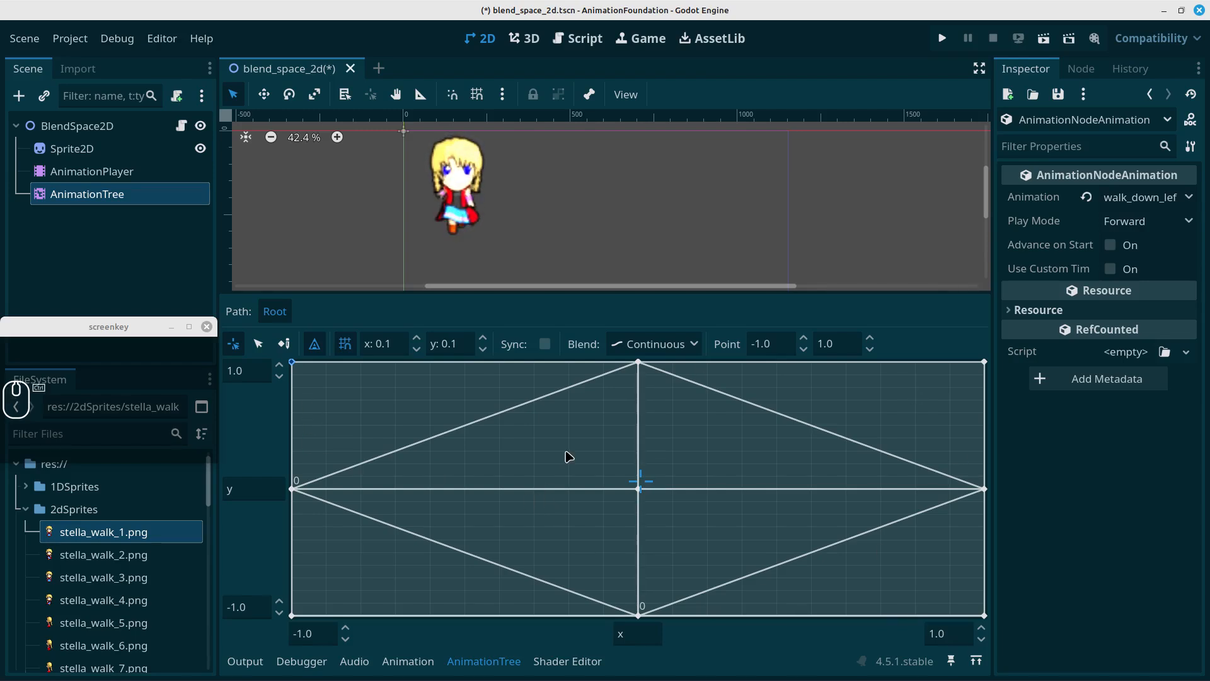
key("ctrl+s")
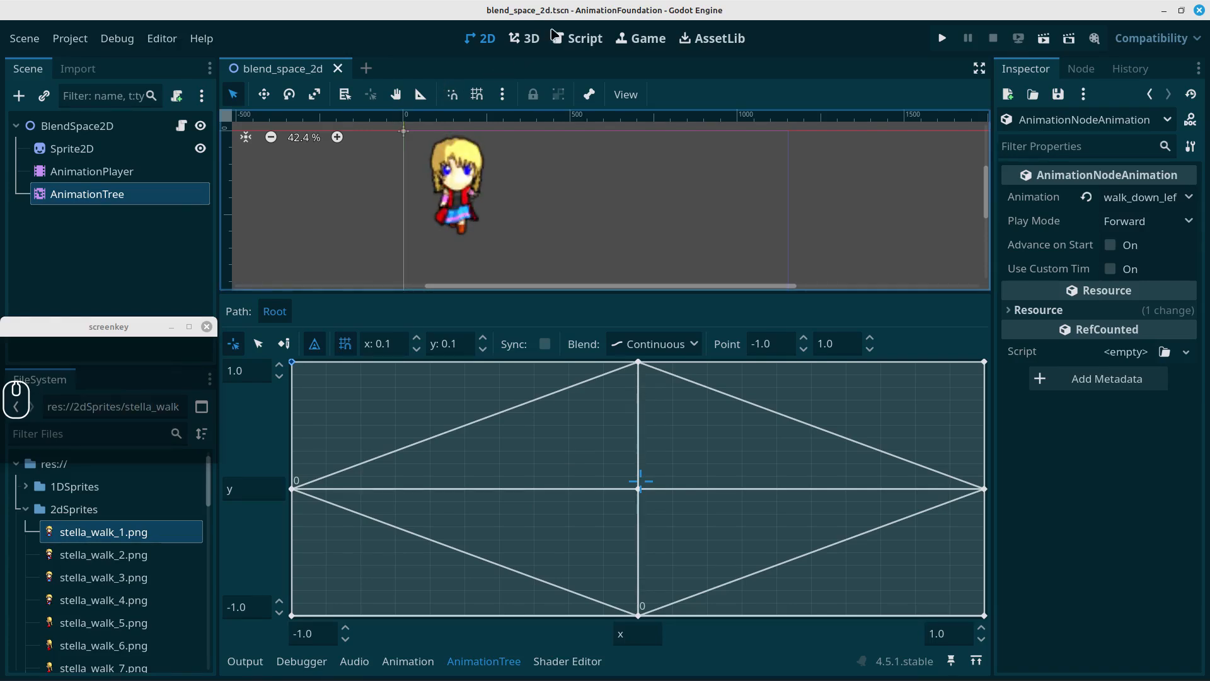
Show the blend_space_2d.gd script in distraction-free mode with the AnimationTree panel collapsed.
left_click(565, 45)
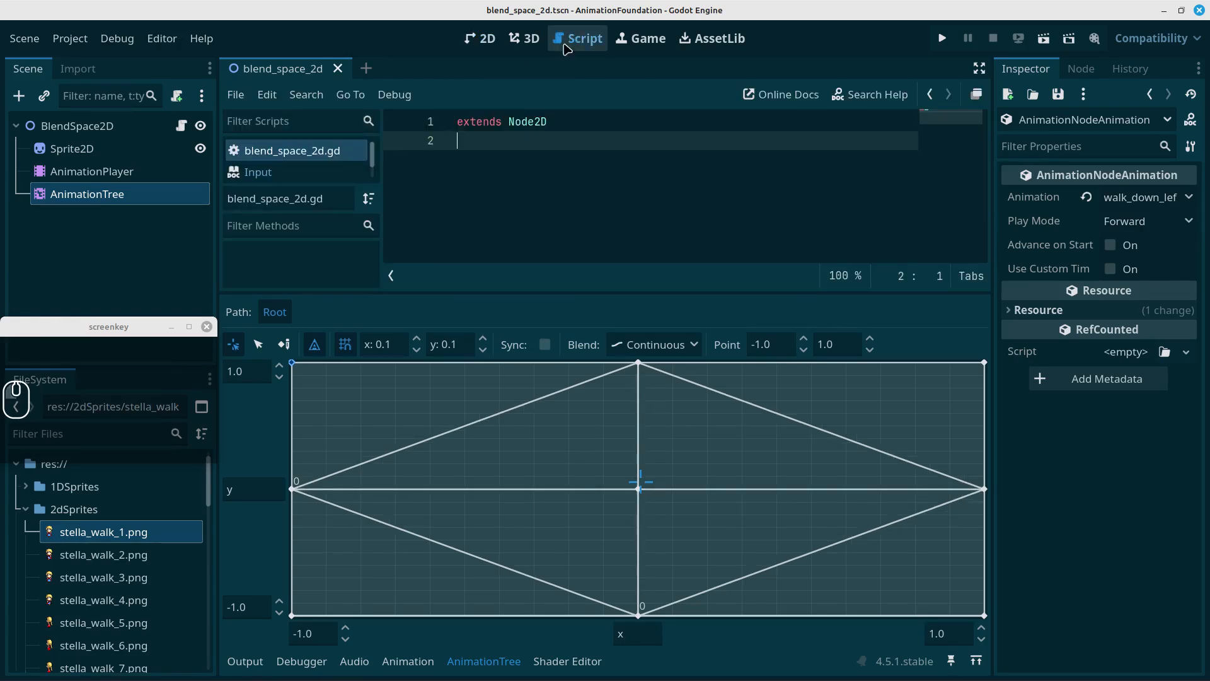
left_click(980, 68)
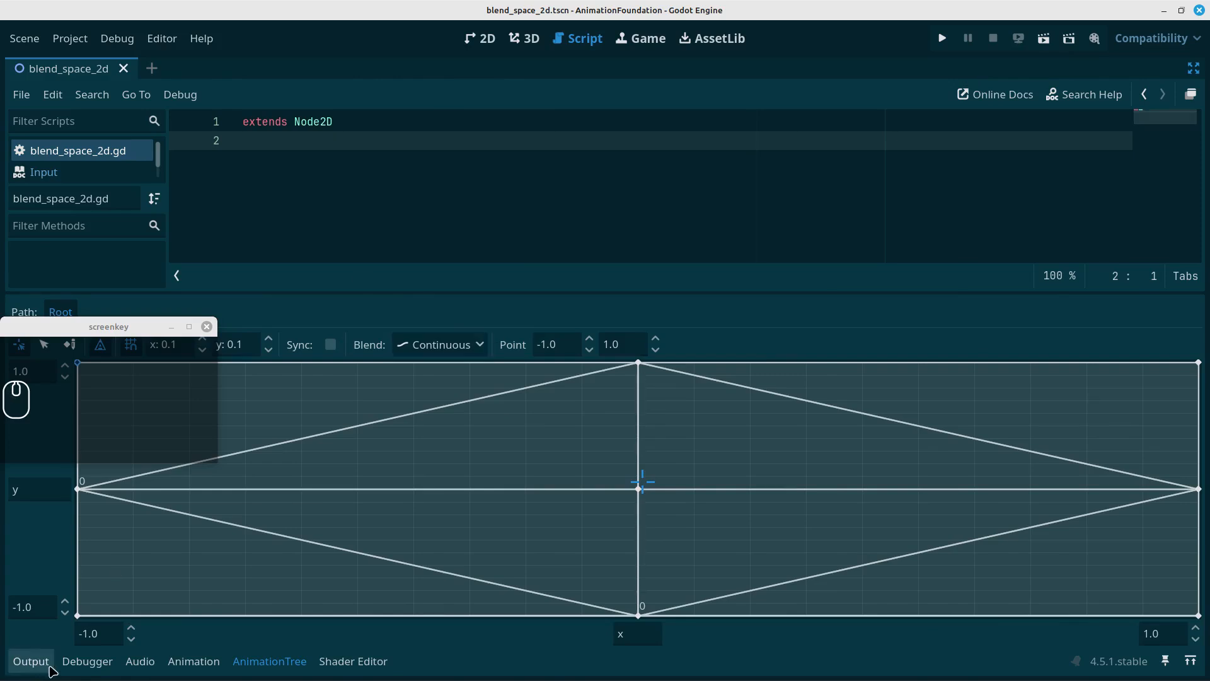
left_click(270, 660)
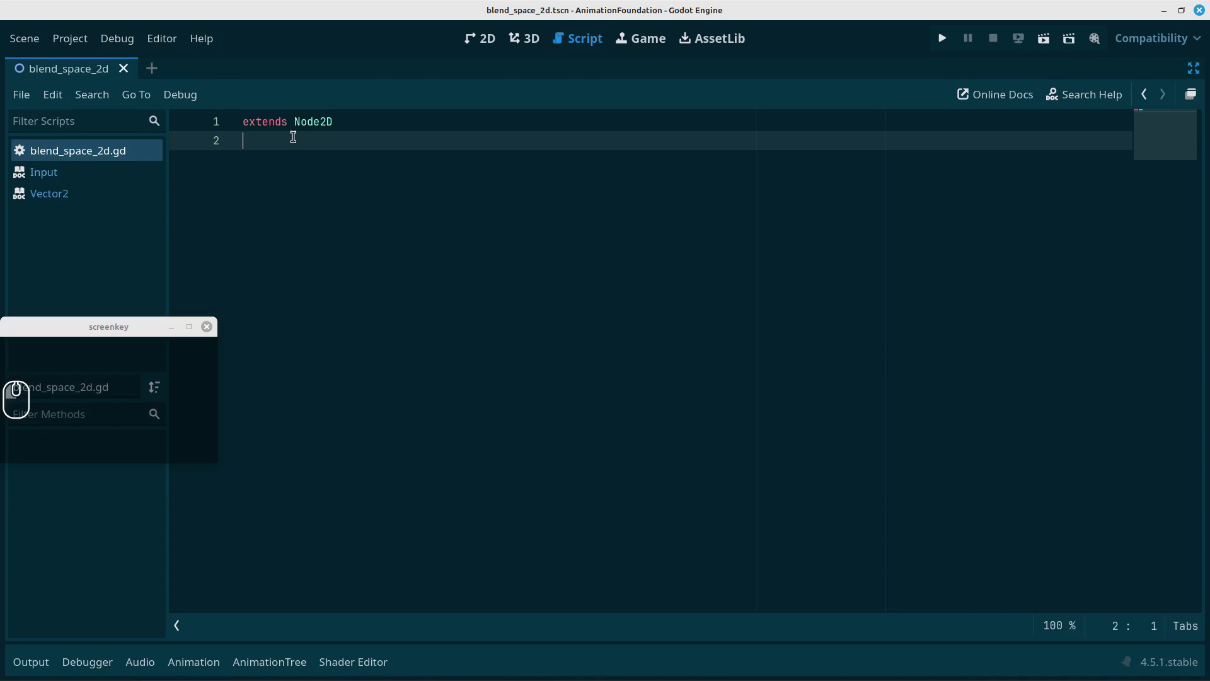
key("Return")
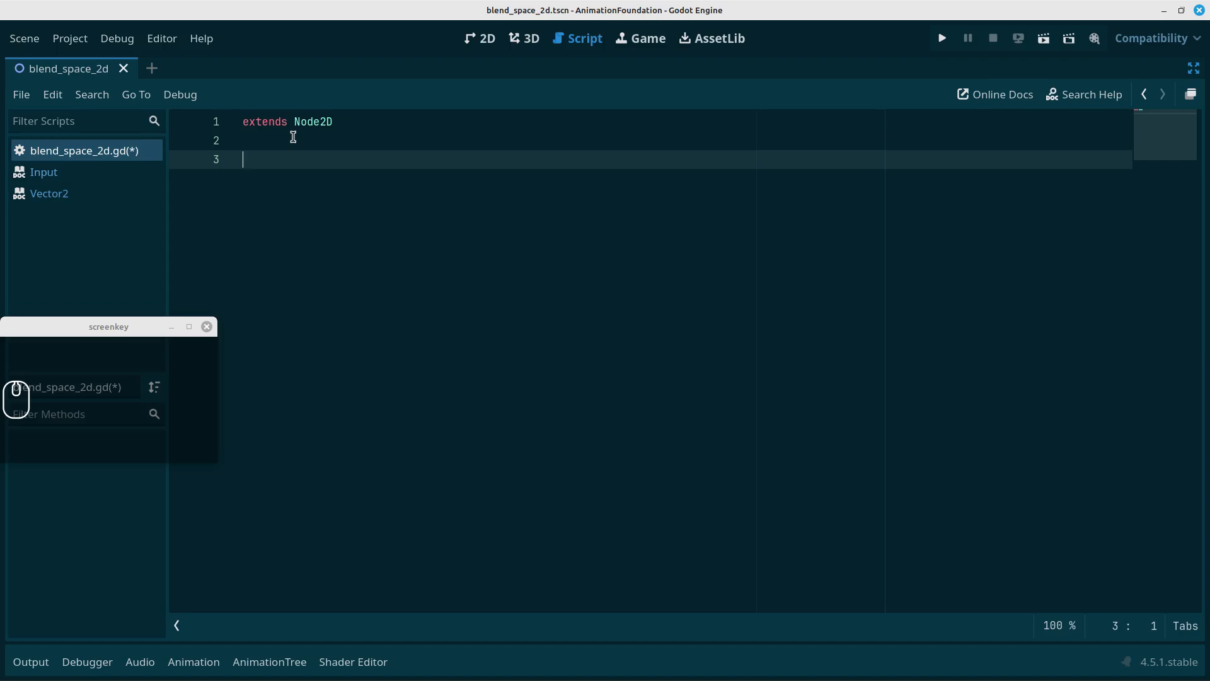
type("@")
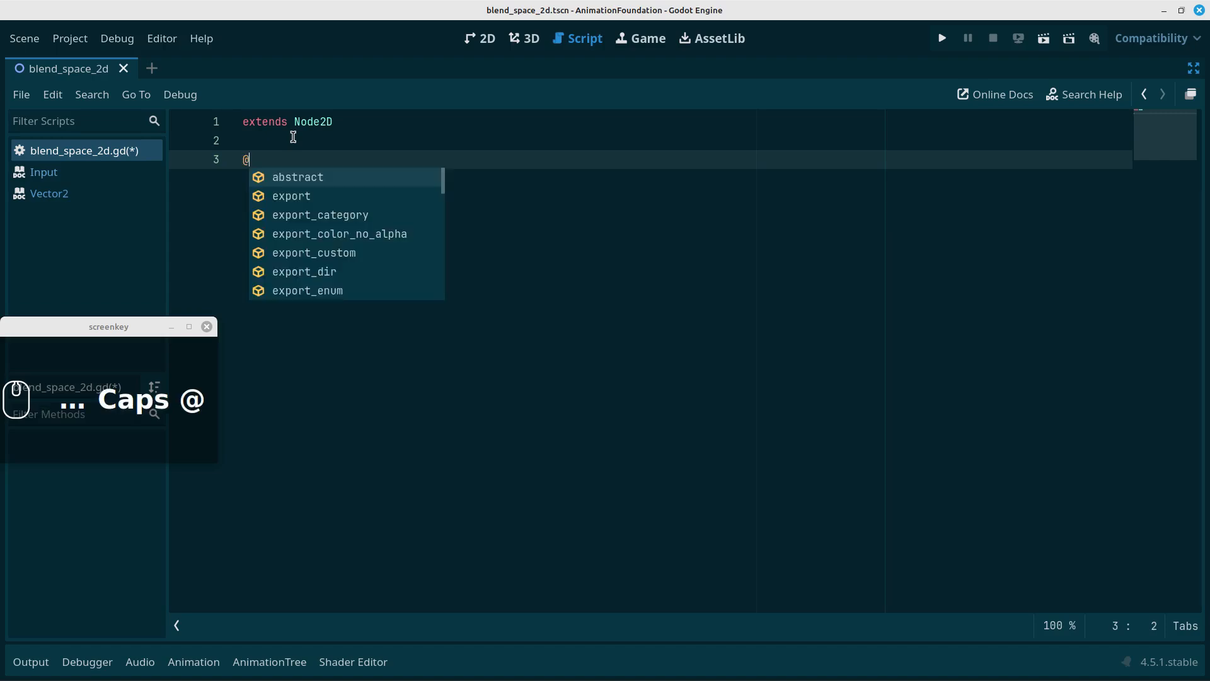
key("Caps_Lock")
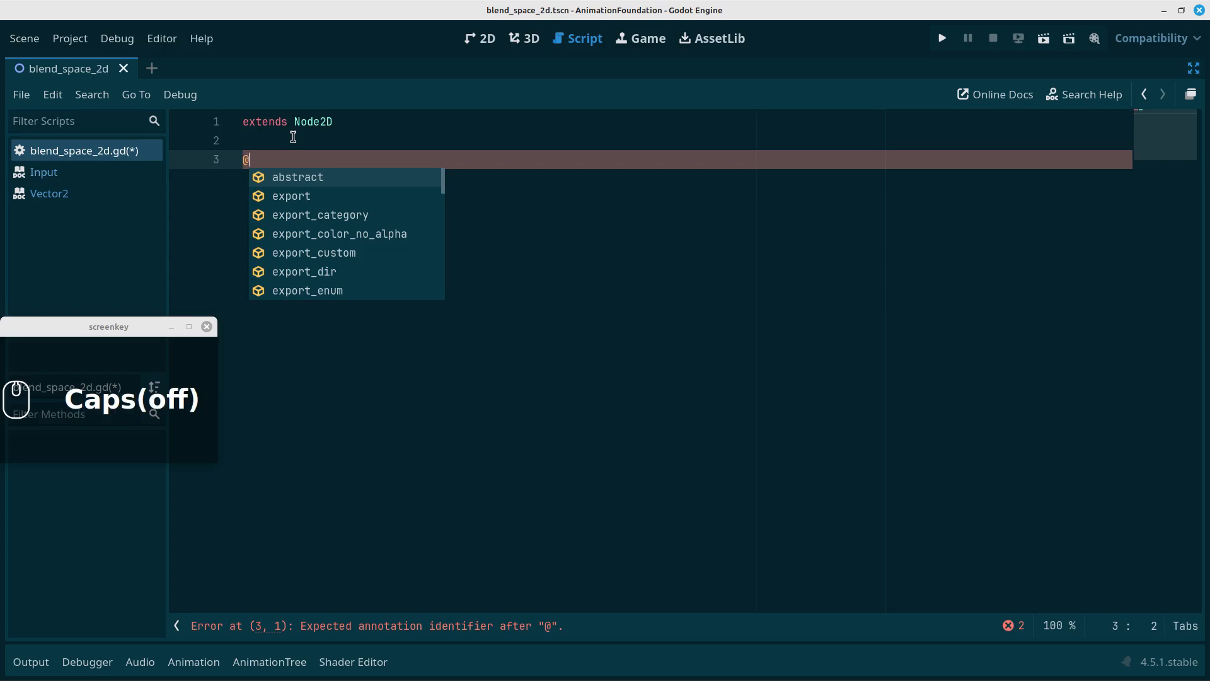
type("onre")
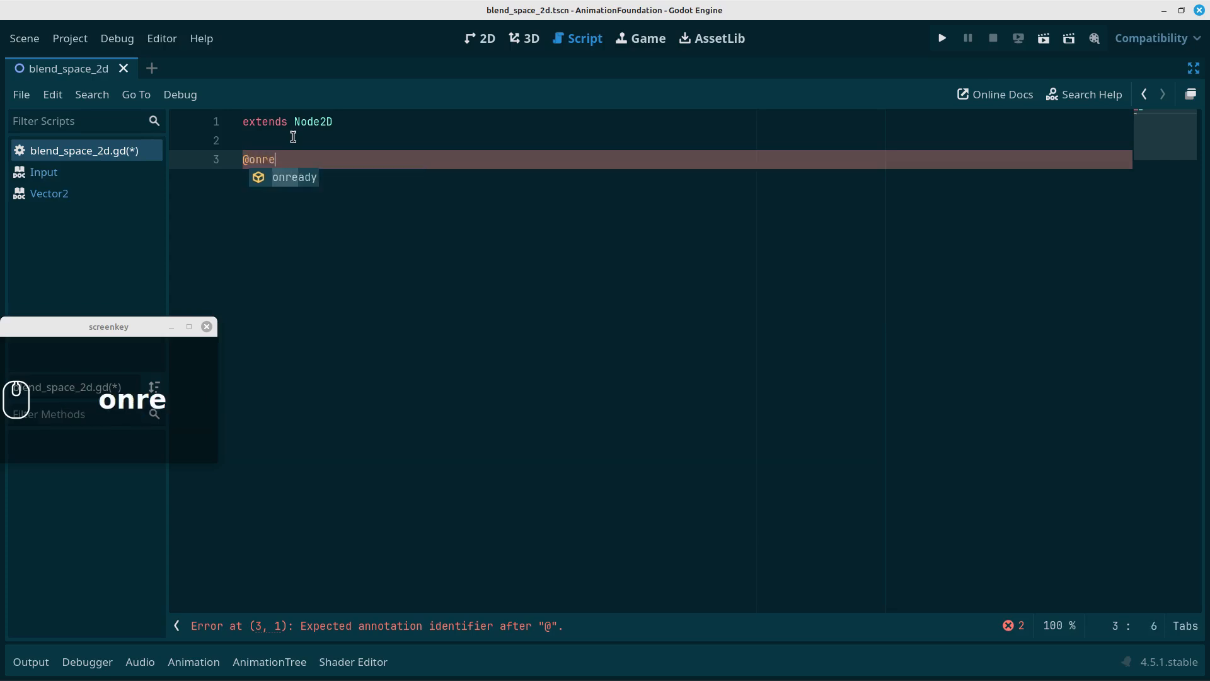
key("Return")
type("var tree")
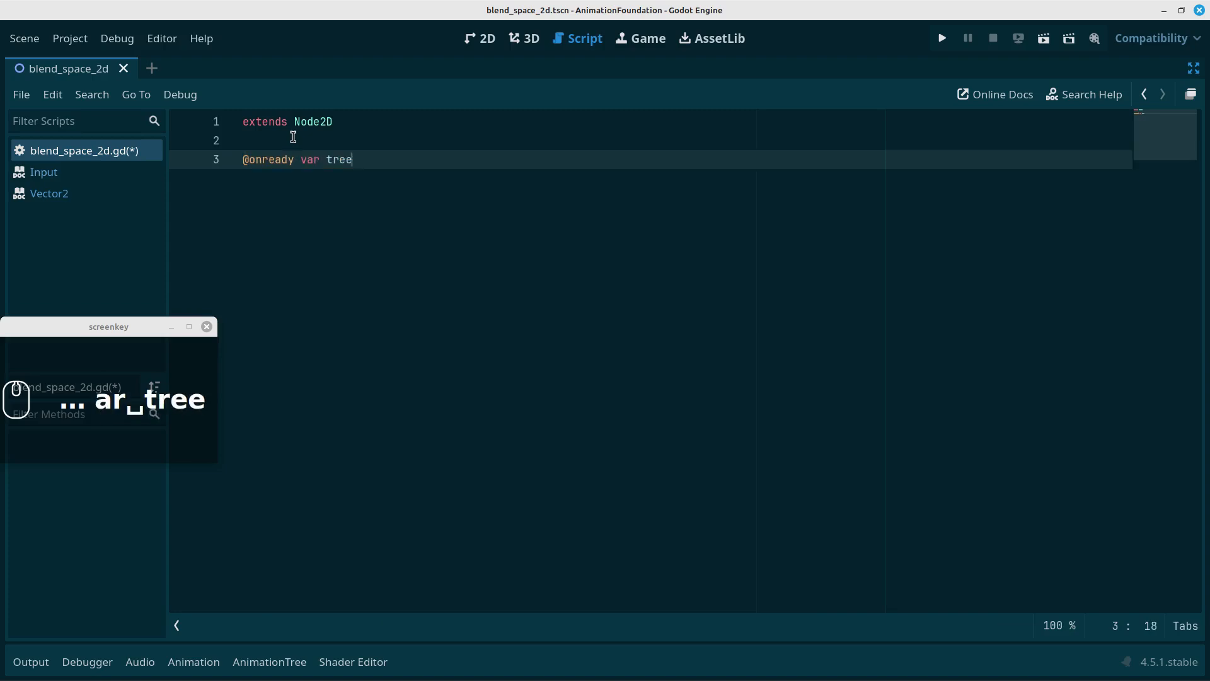
type(" =")
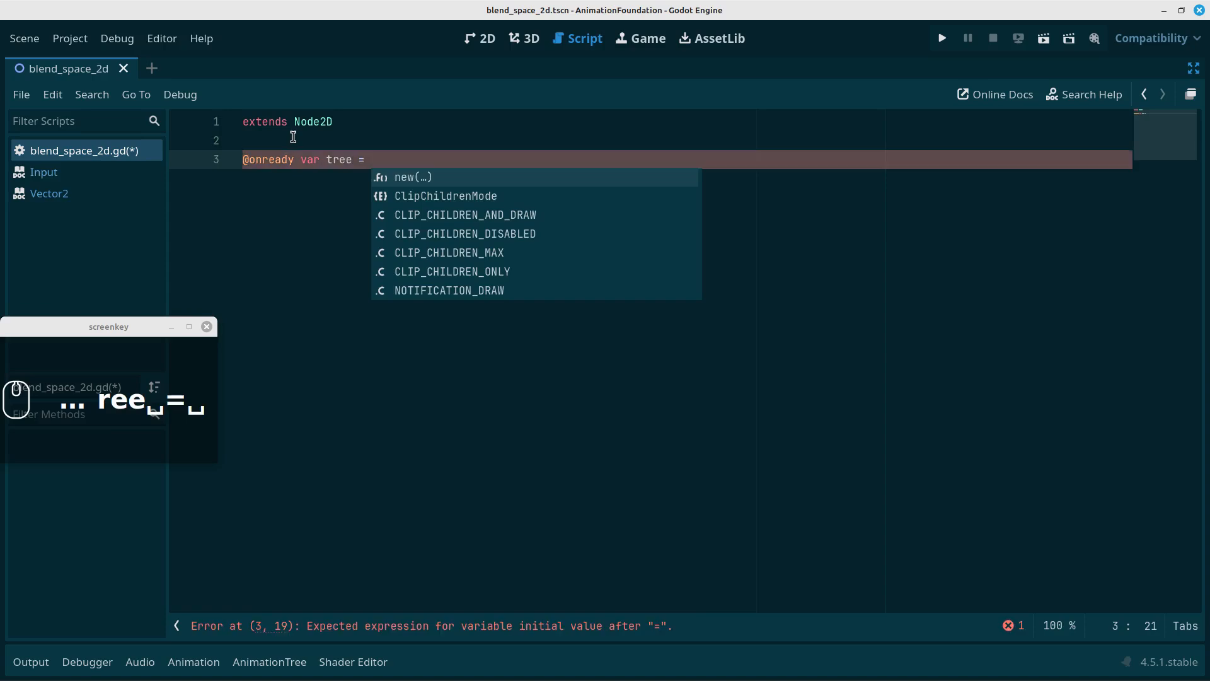
left_click(262, 221)
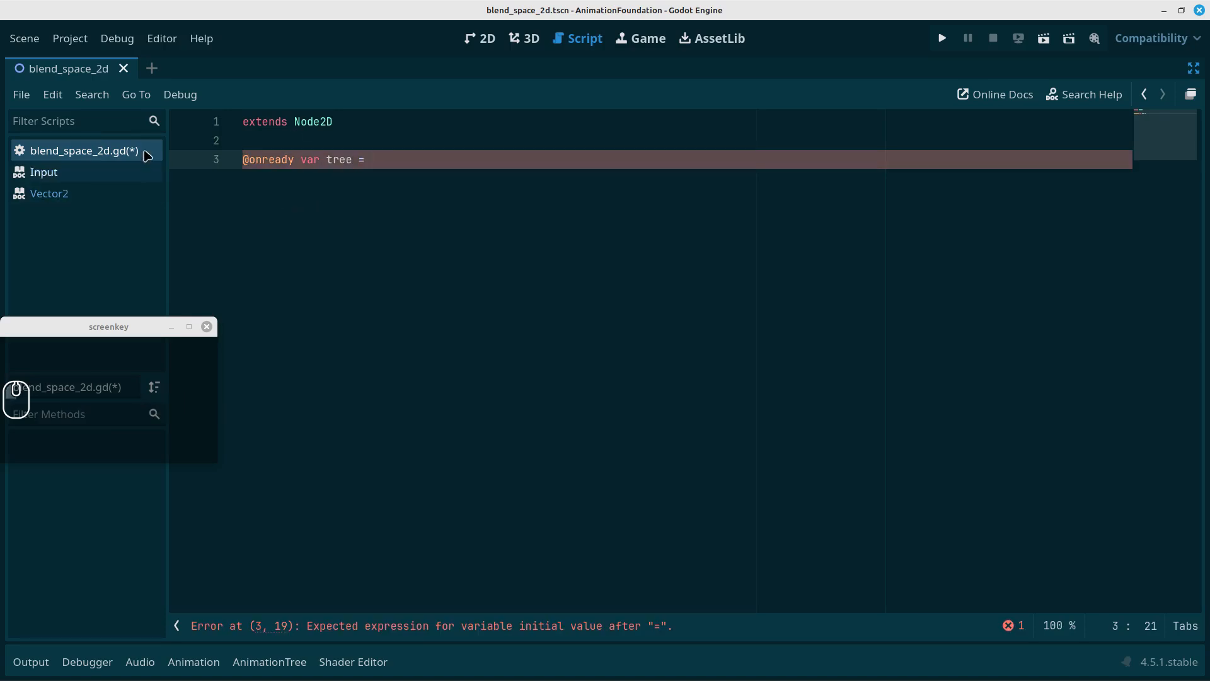
left_click(1193, 68)
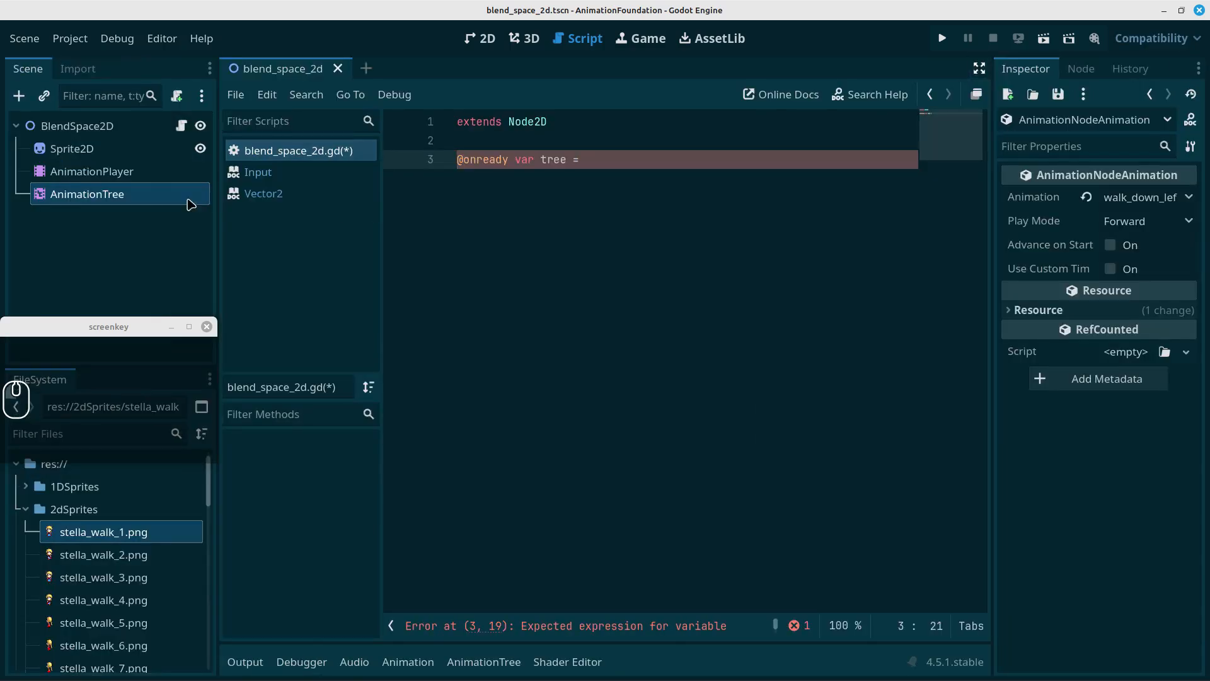
left_click_drag(88, 197, 679, 161)
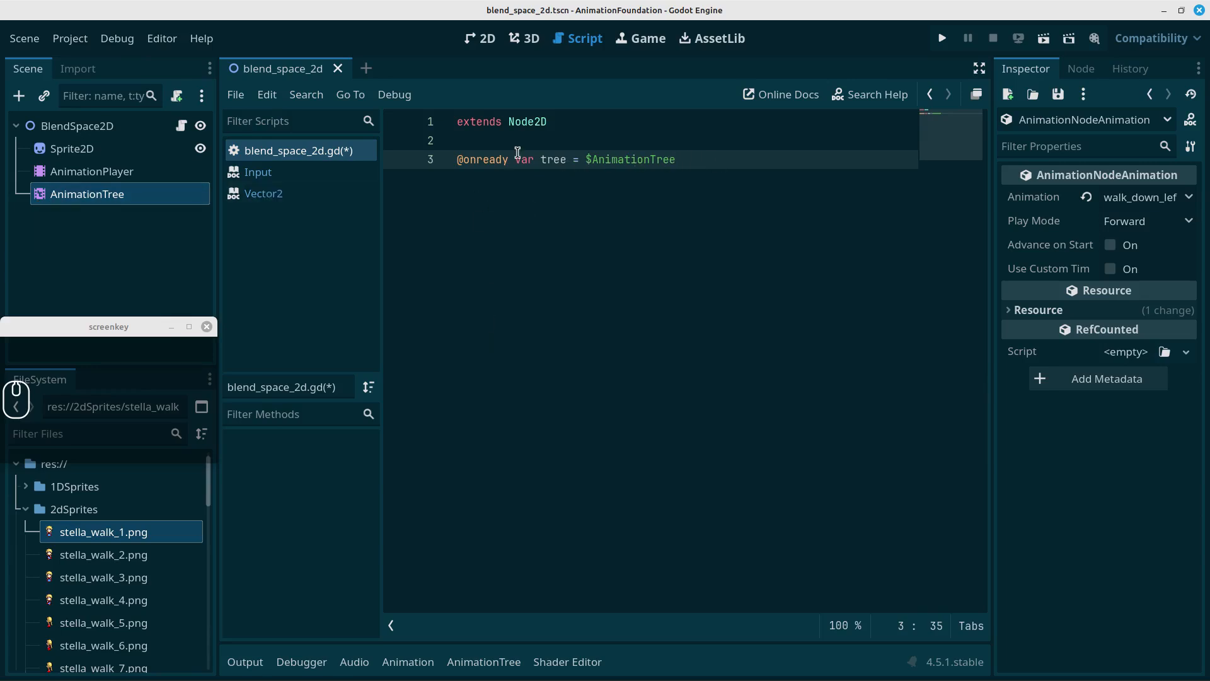
double_click(542, 161)
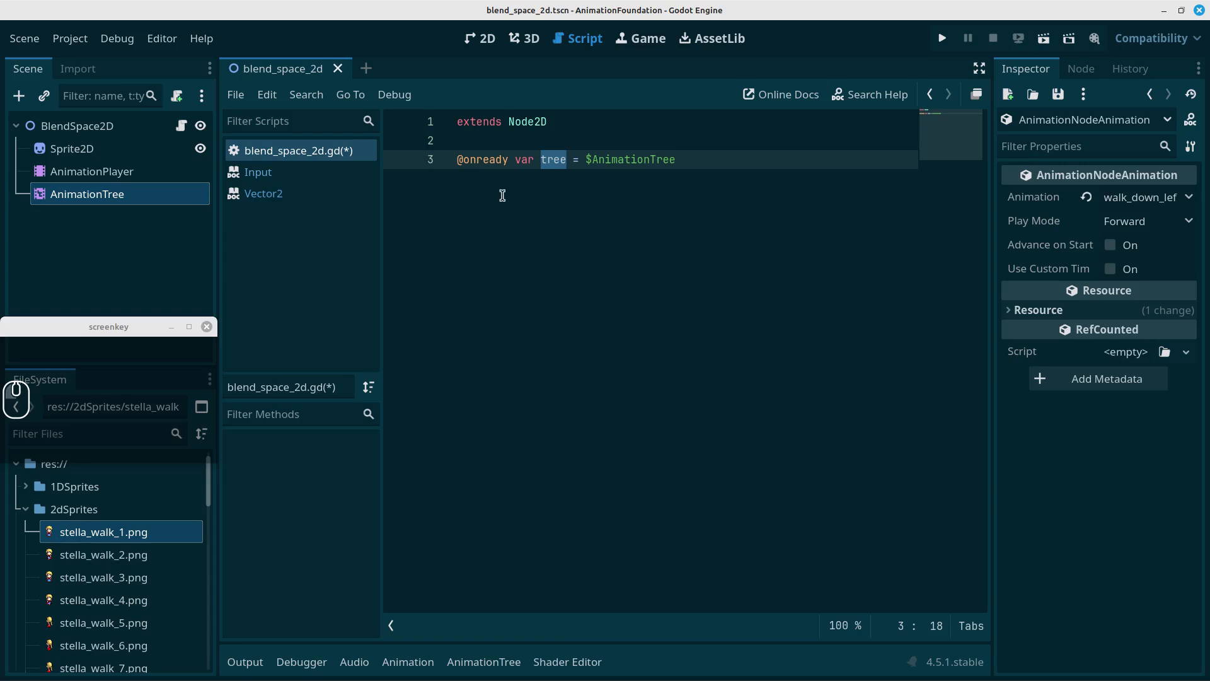
Add the function header _physics_process(delta: float) -> void: on line 5, below the tree variable.
left_click(688, 158)
key("Return")
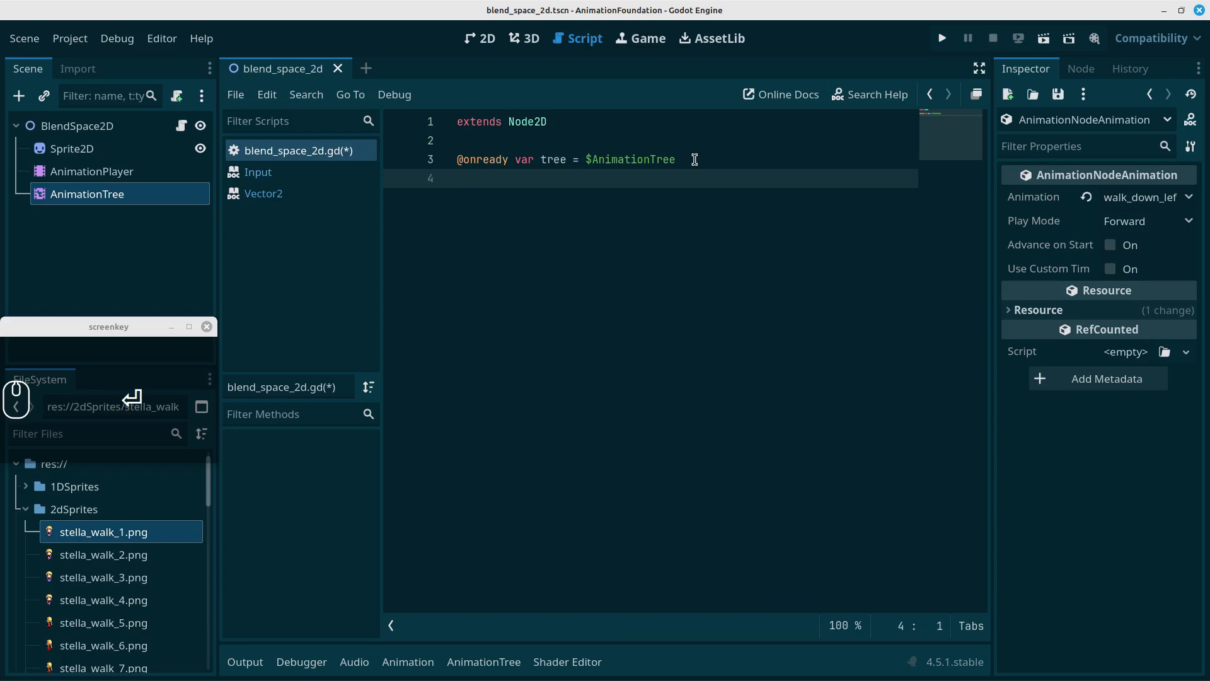
key("Return")
type("fu")
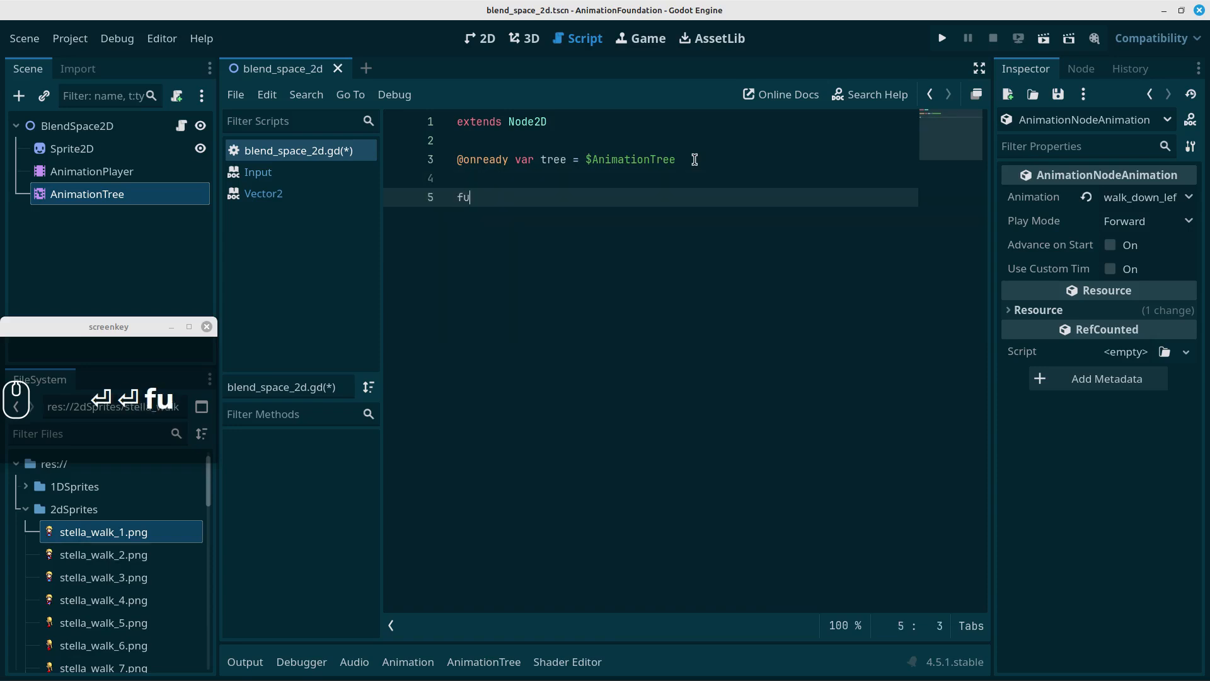
type("nc phy")
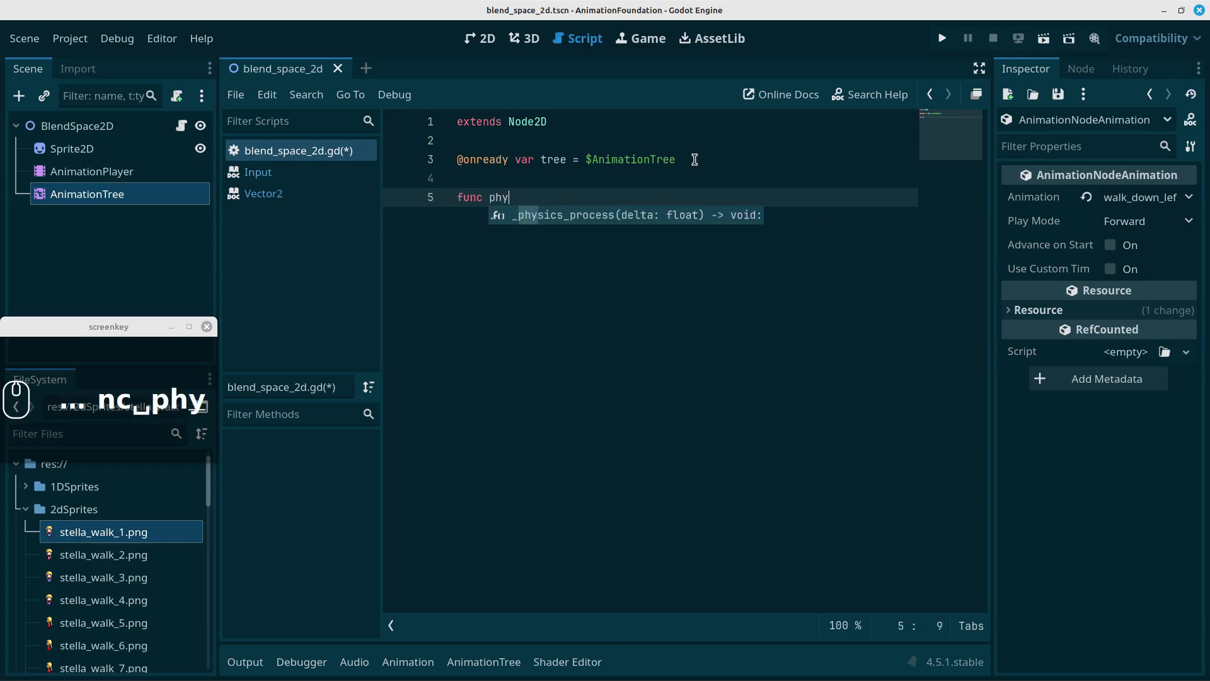
key("Return")
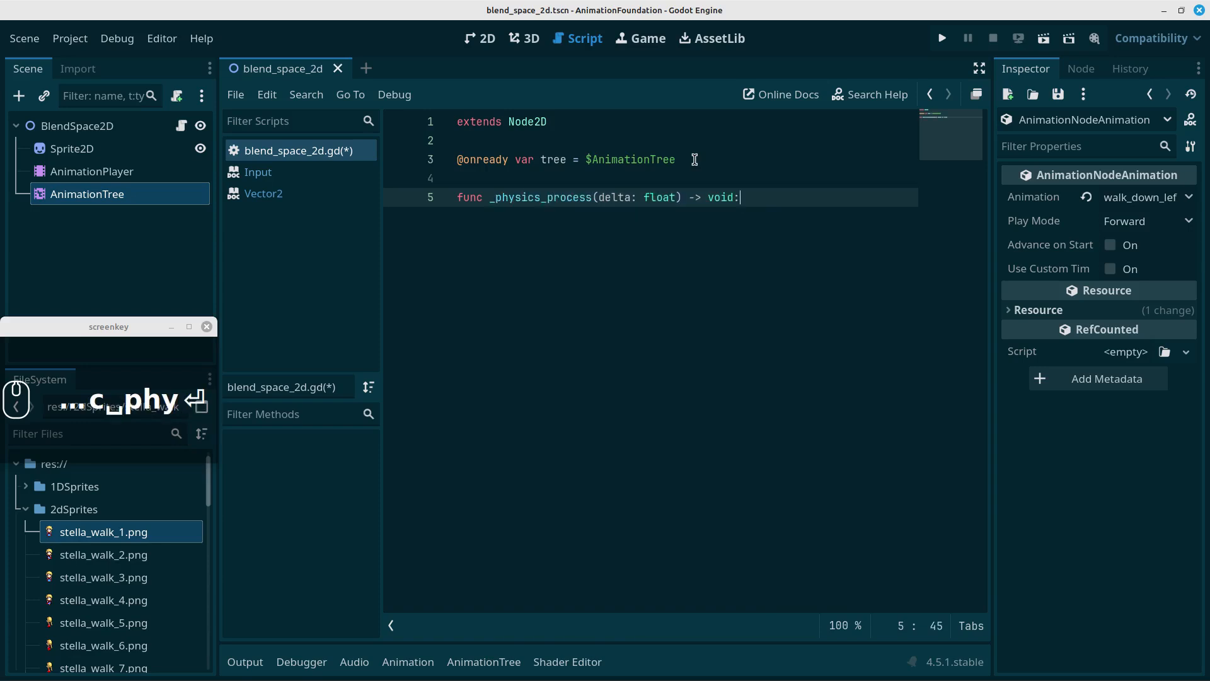
Inside _physics_process, declare a local variable input_vector and assign it an empty Vector2().
key("Return")
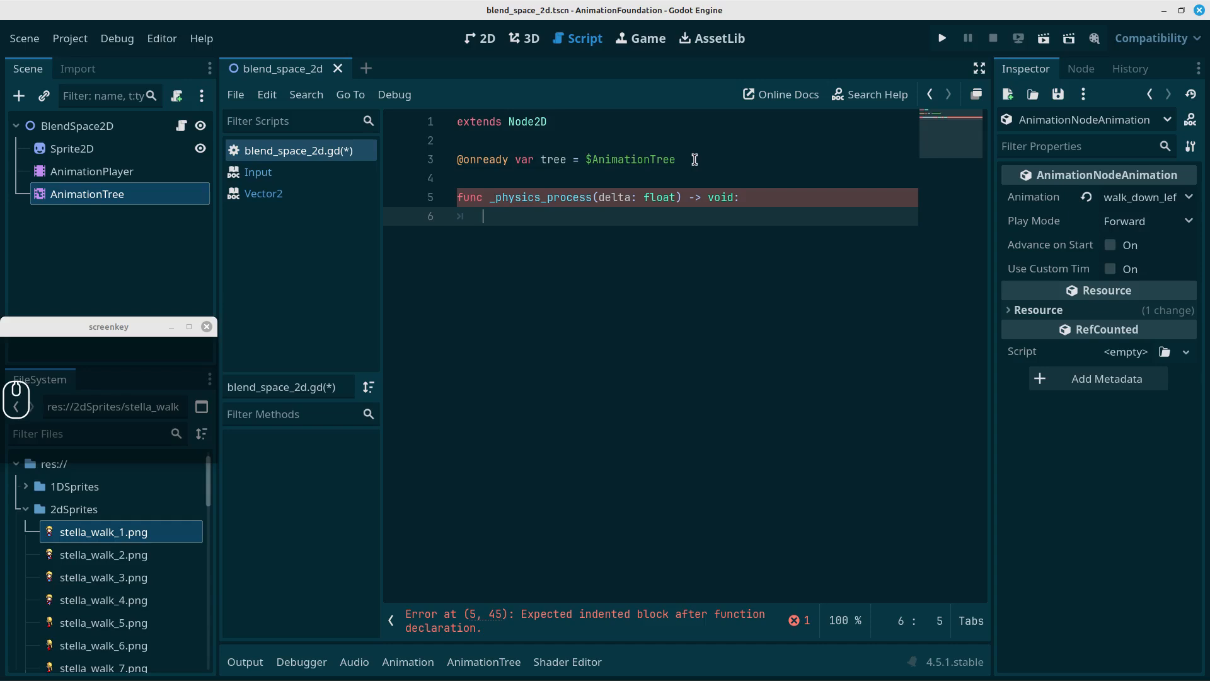
type("var ")
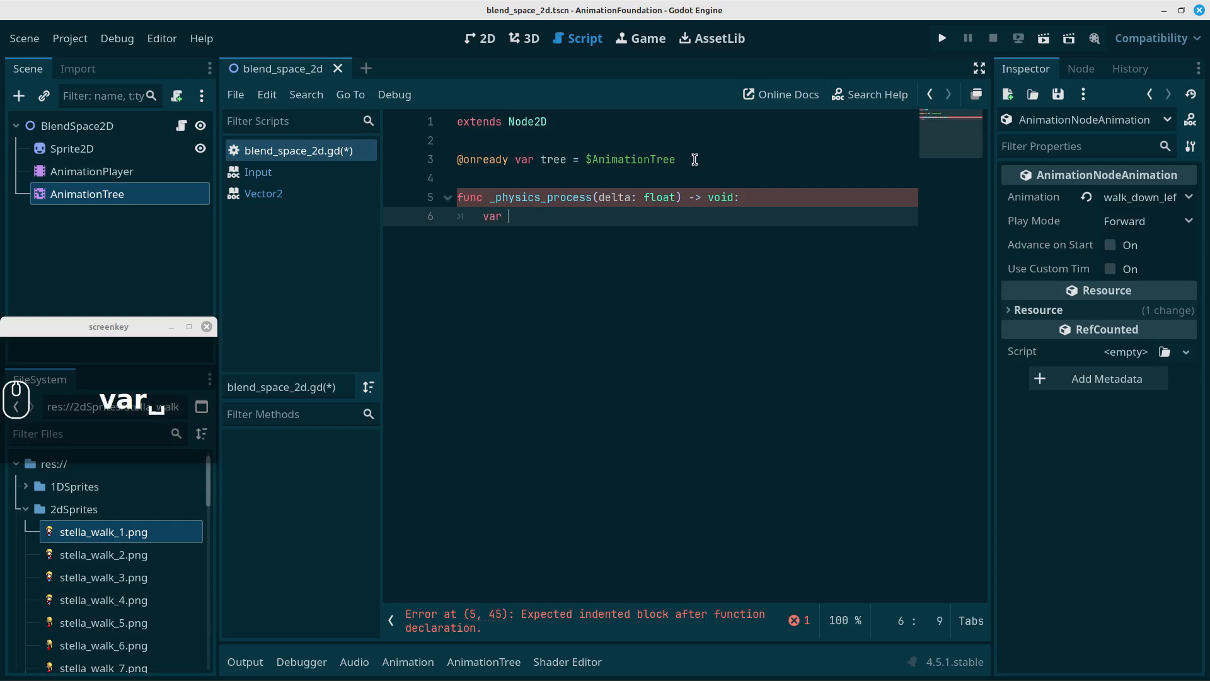
type("input_")
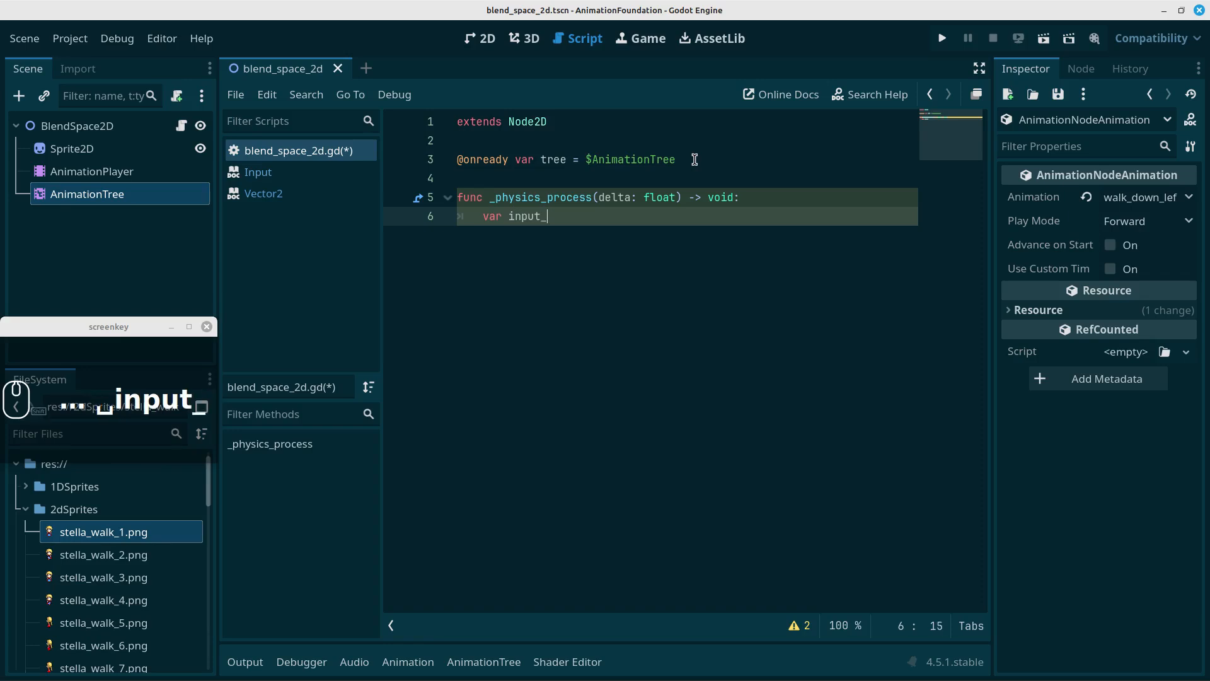
type(" ve")
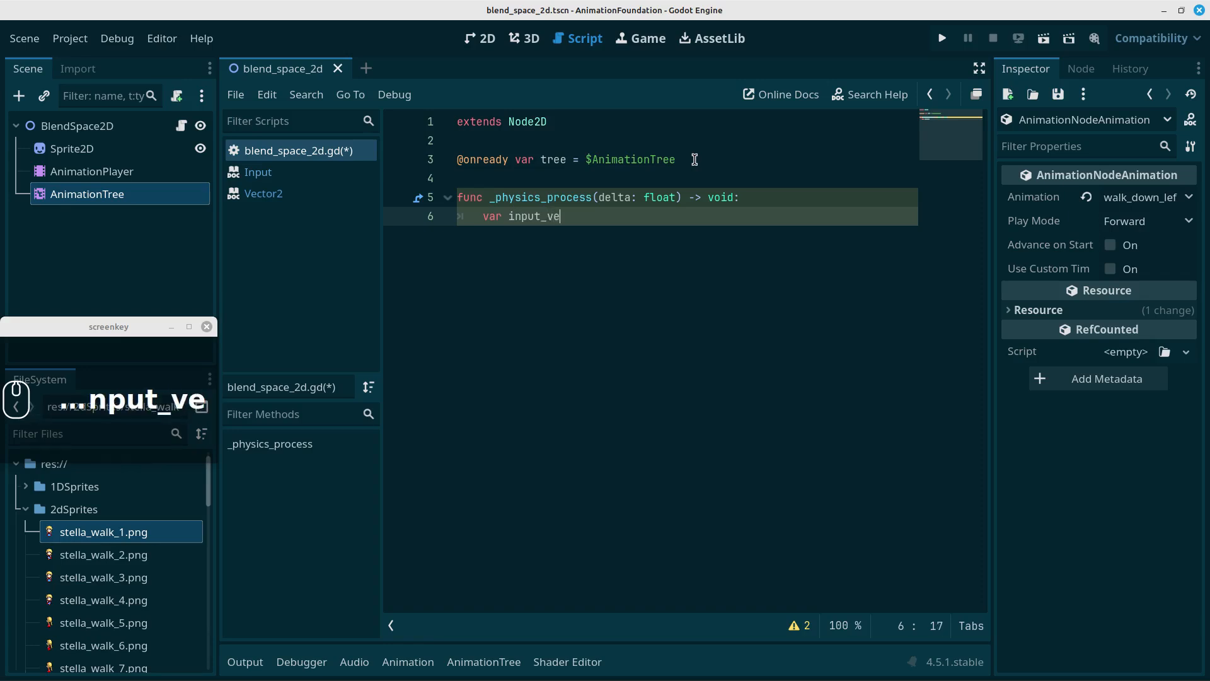
type("ctor")
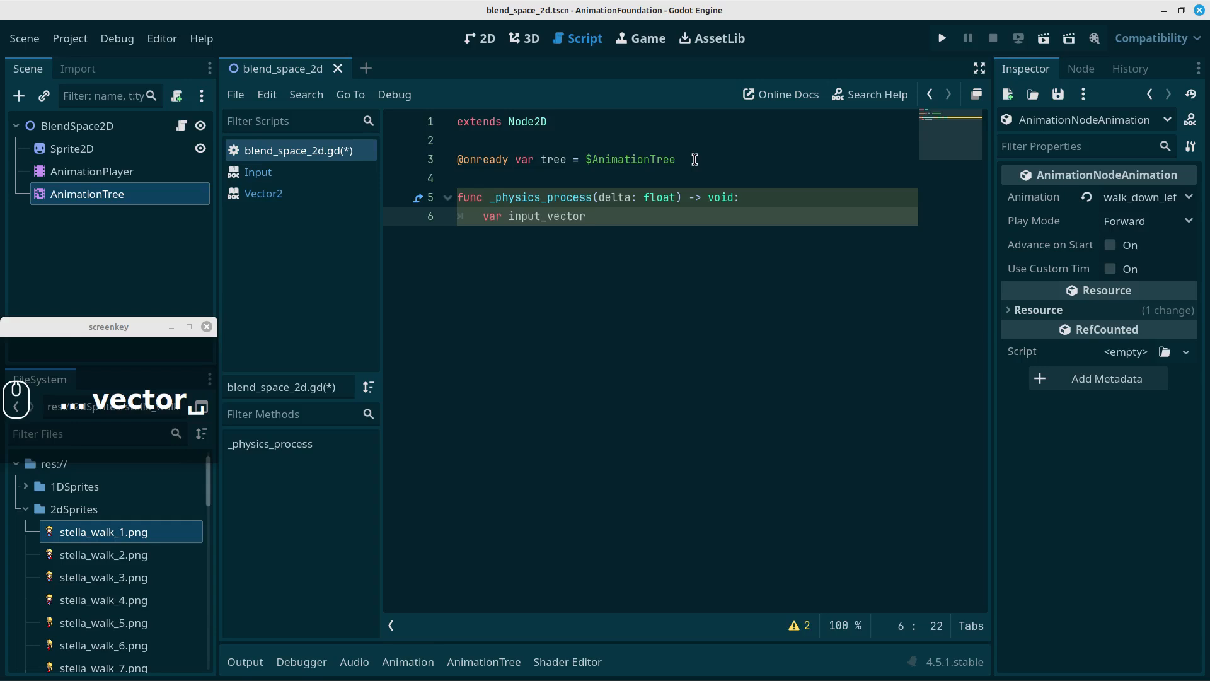
type(" =")
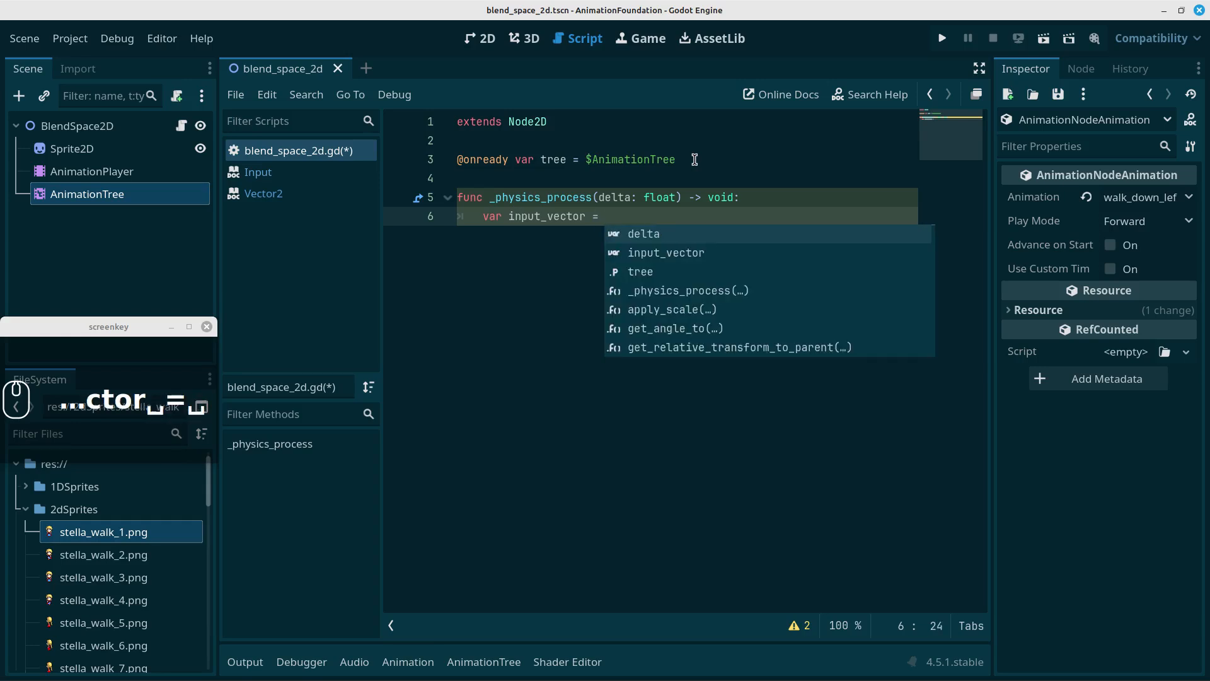
type(" Vector")
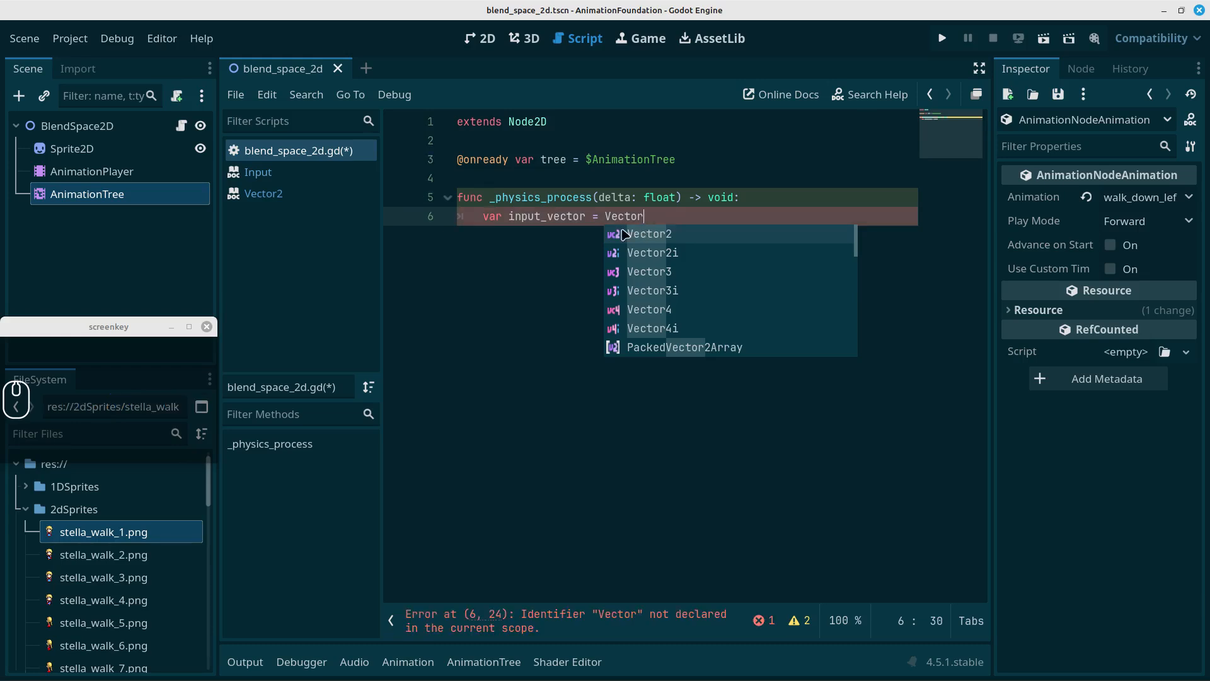
left_click(587, 216)
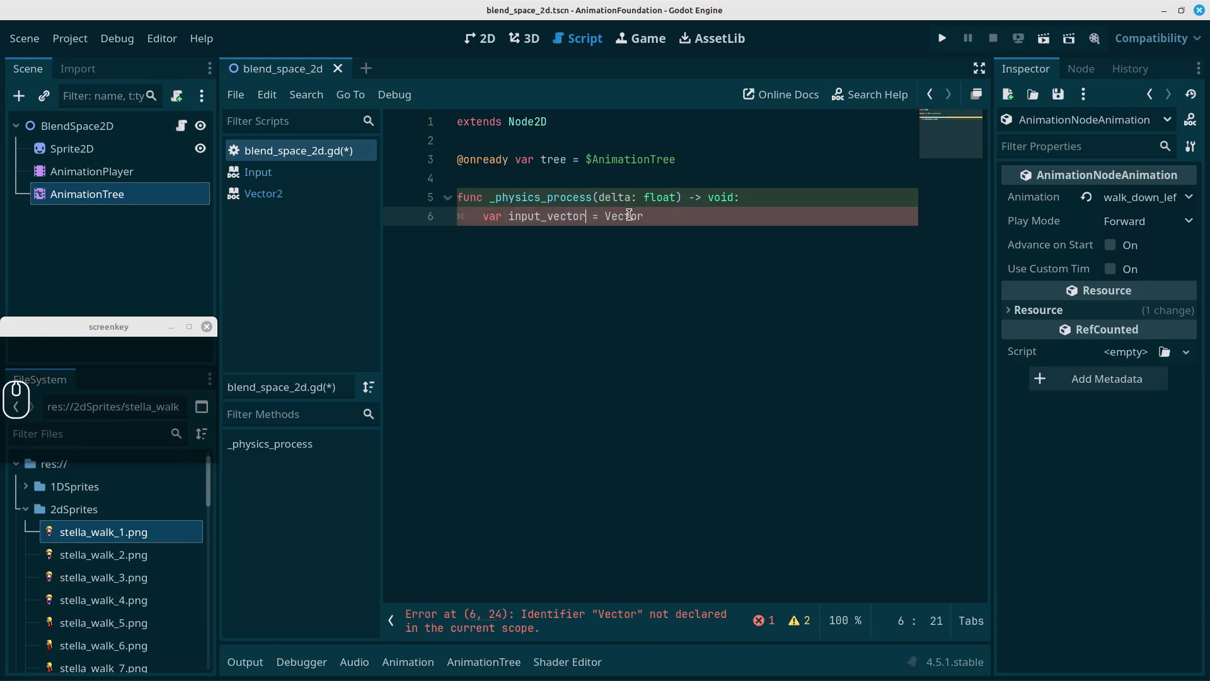
left_click(661, 219)
type("2()")
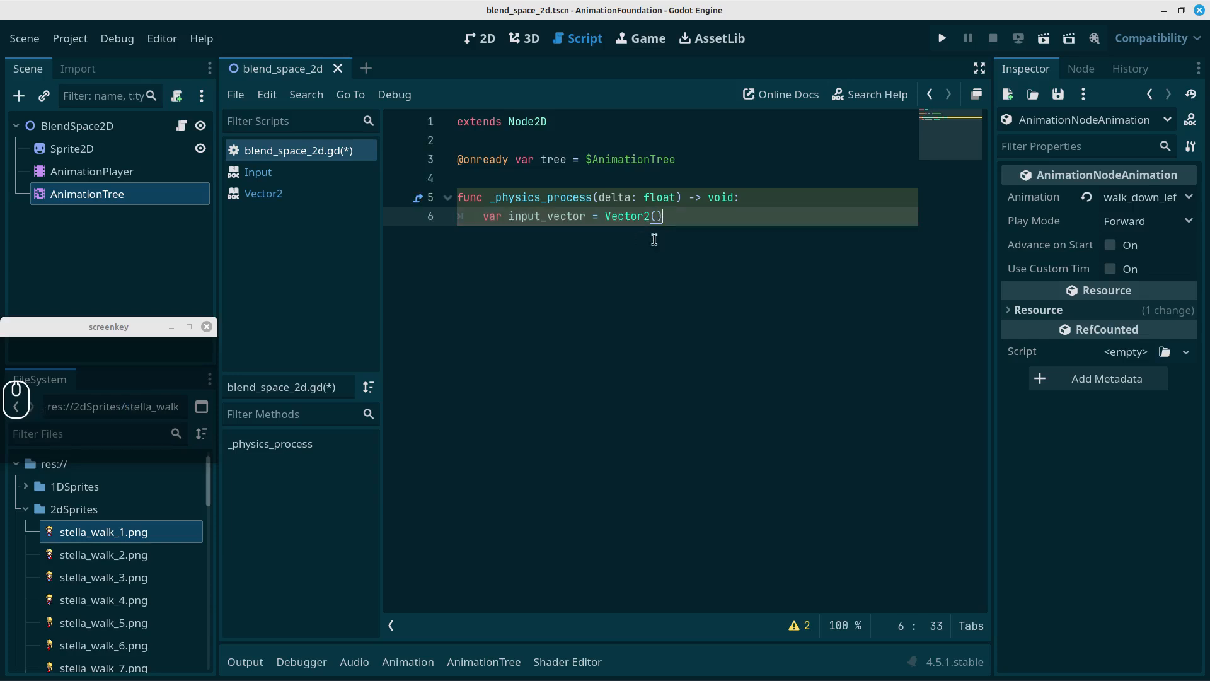
Insert Input.get_action_strength("ui_right") inside the Vector2 parentheses, with the script editor in distraction-free mode.
left_click(656, 210)
type("Input")
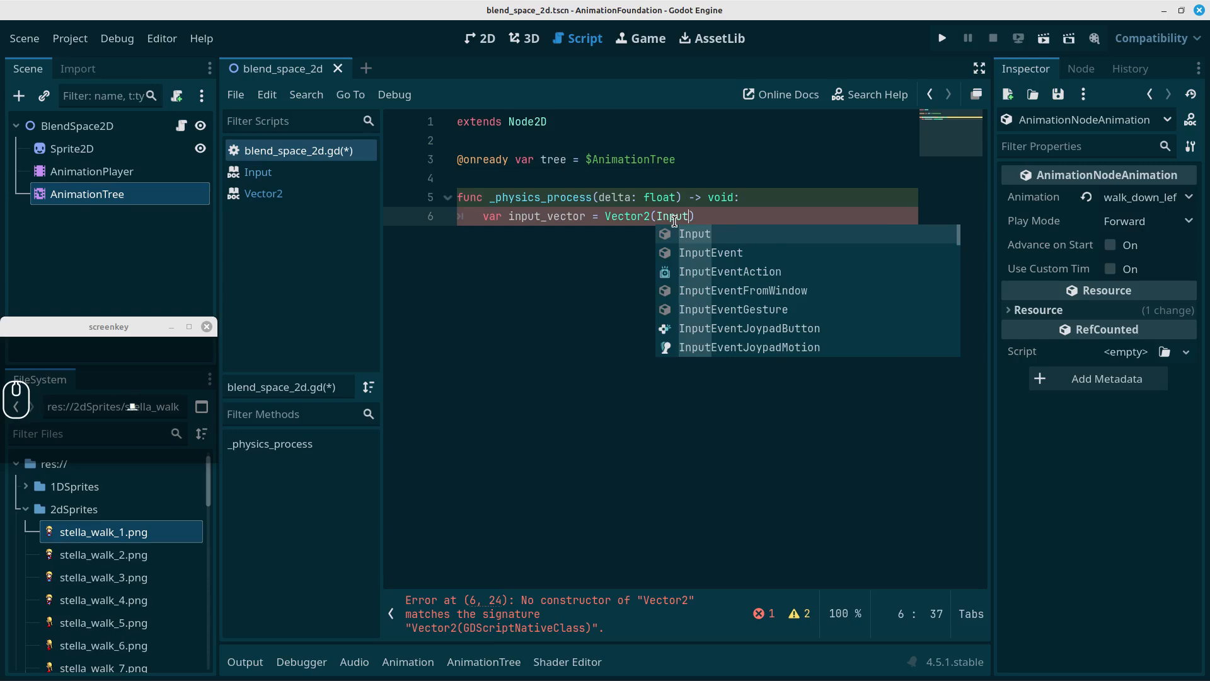
type(".get")
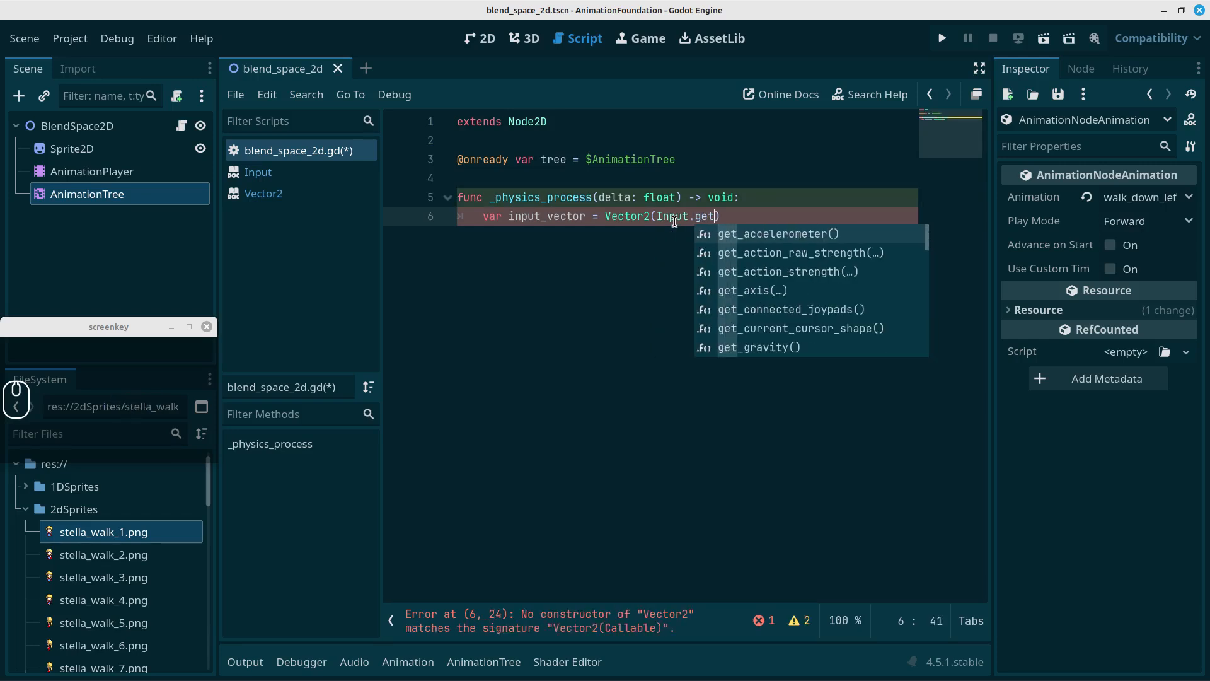
key("Down")
key("Down")
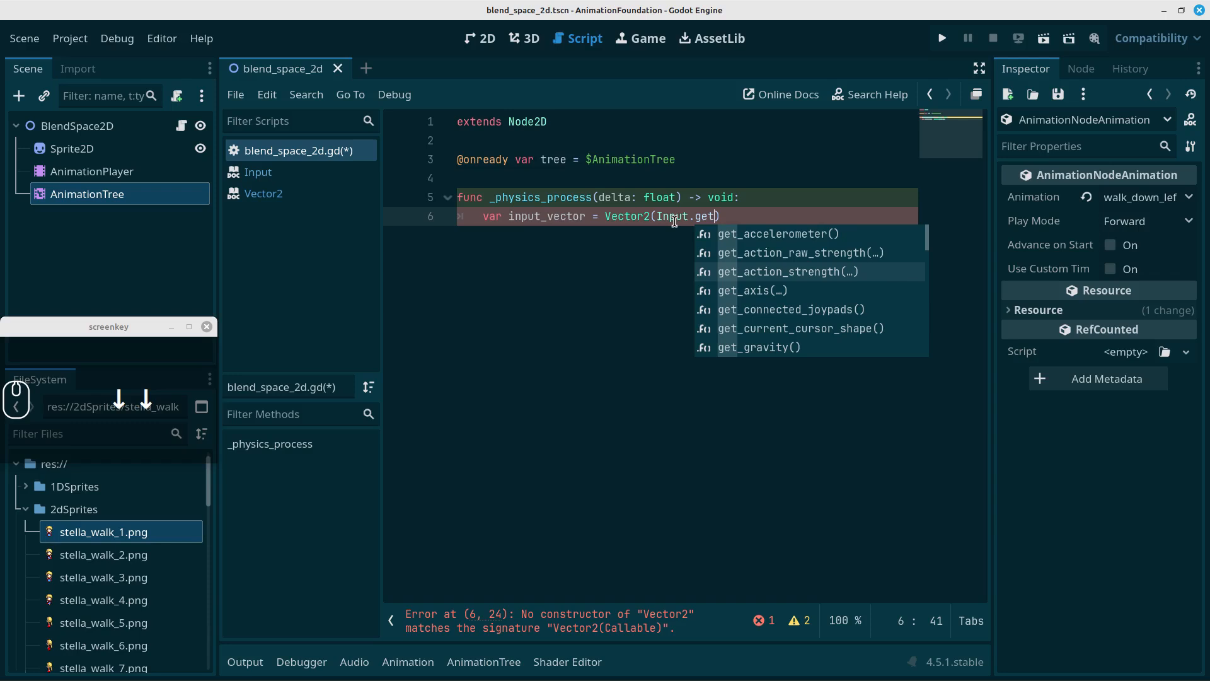
key("Return")
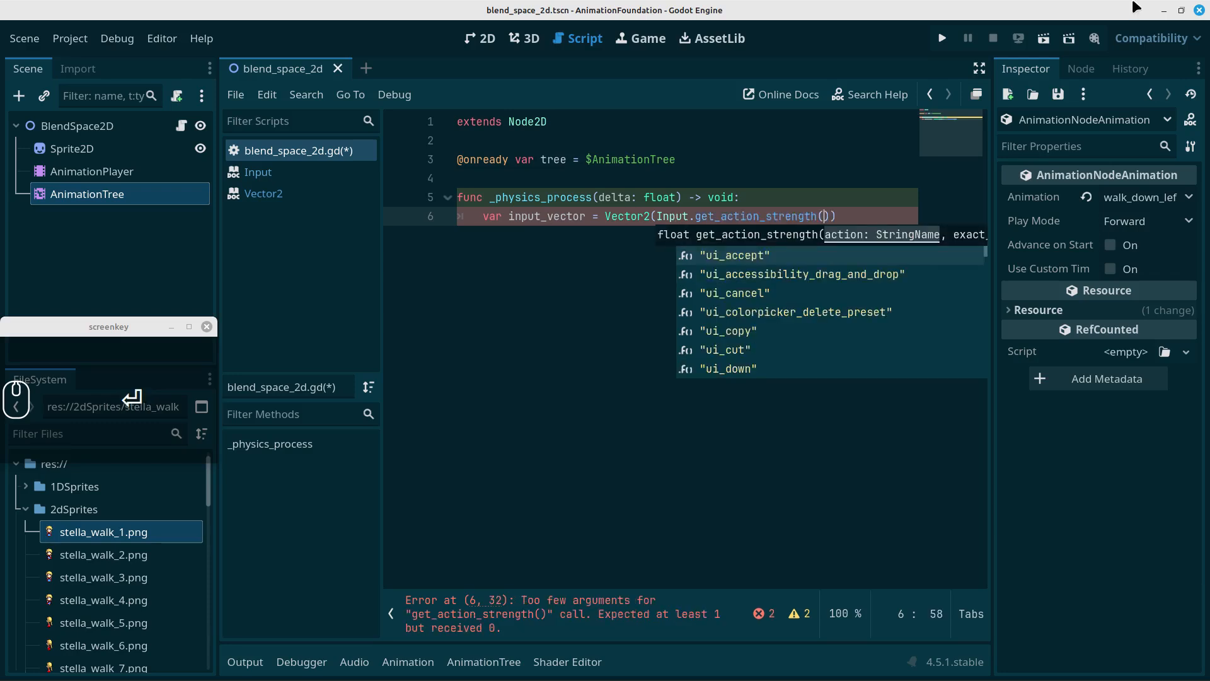
left_click(979, 68)
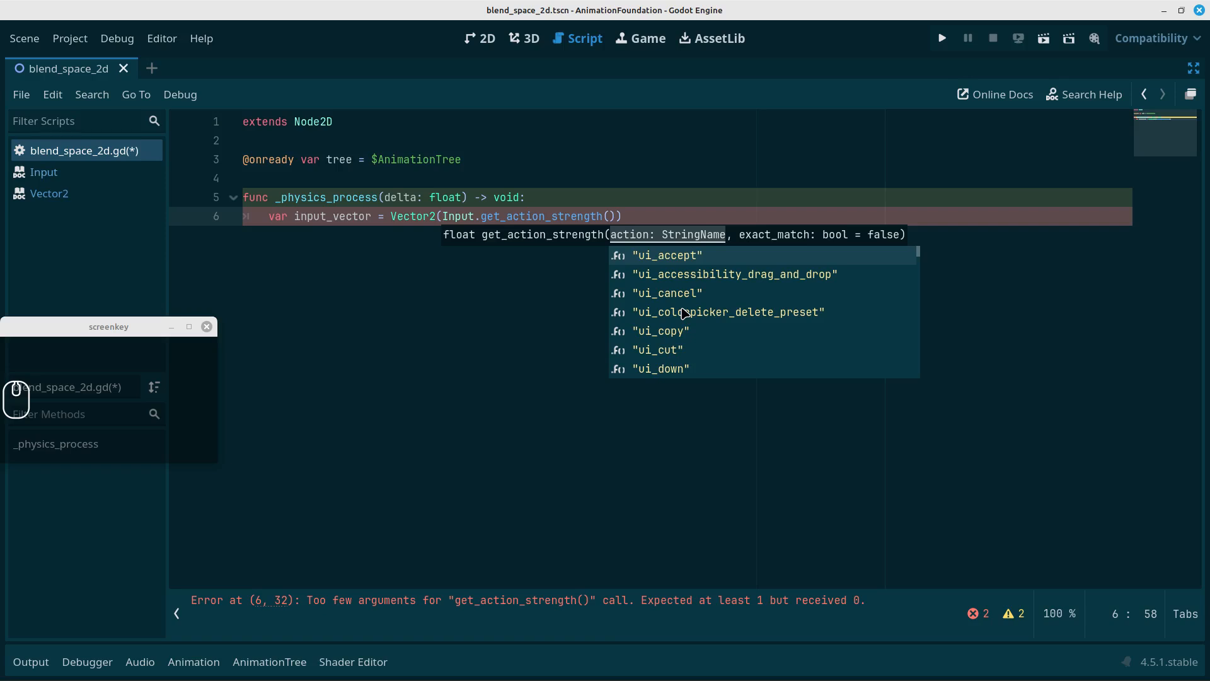
type("\"ui_ri")
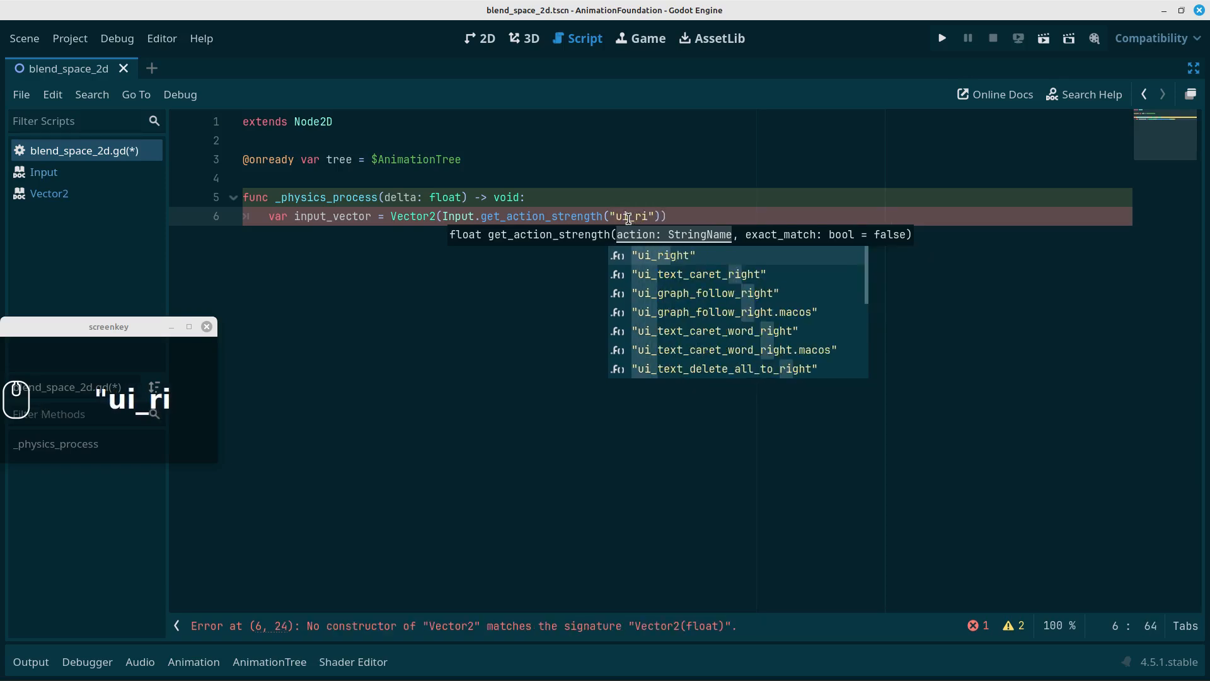
key("Return")
Extend the Vector2 argument with a minus sign followed by a copy of the Input.get_action_strength("ui_right") call.
left_click(680, 220)
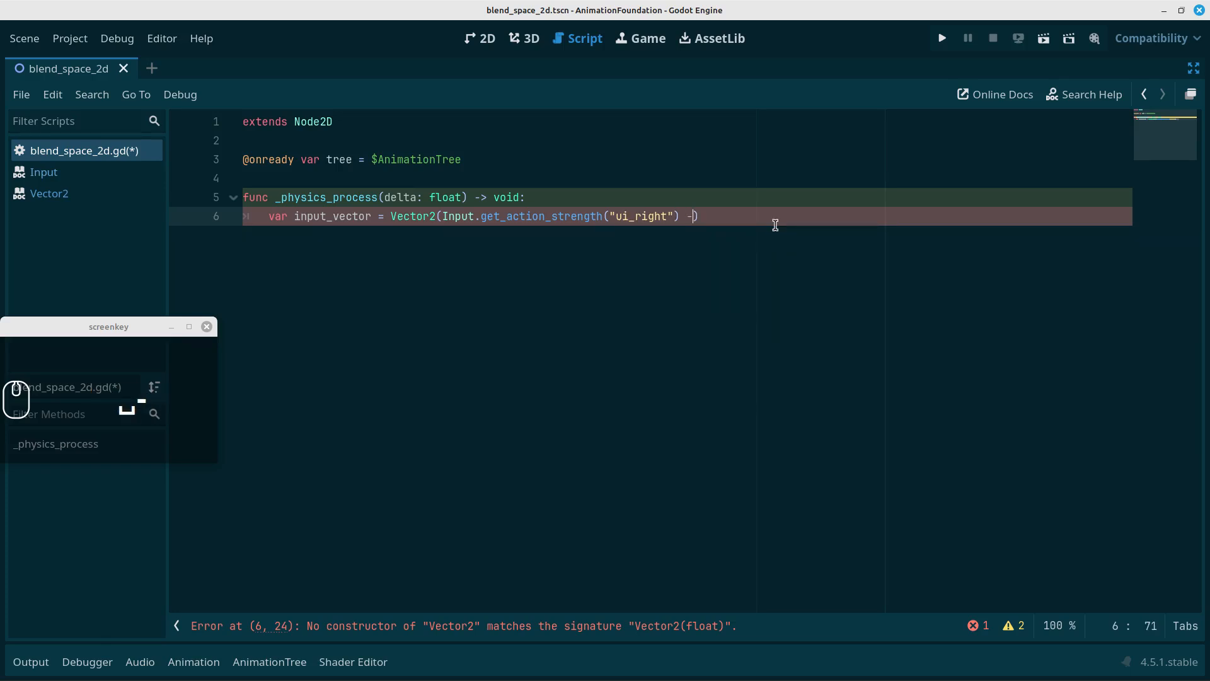
type("-")
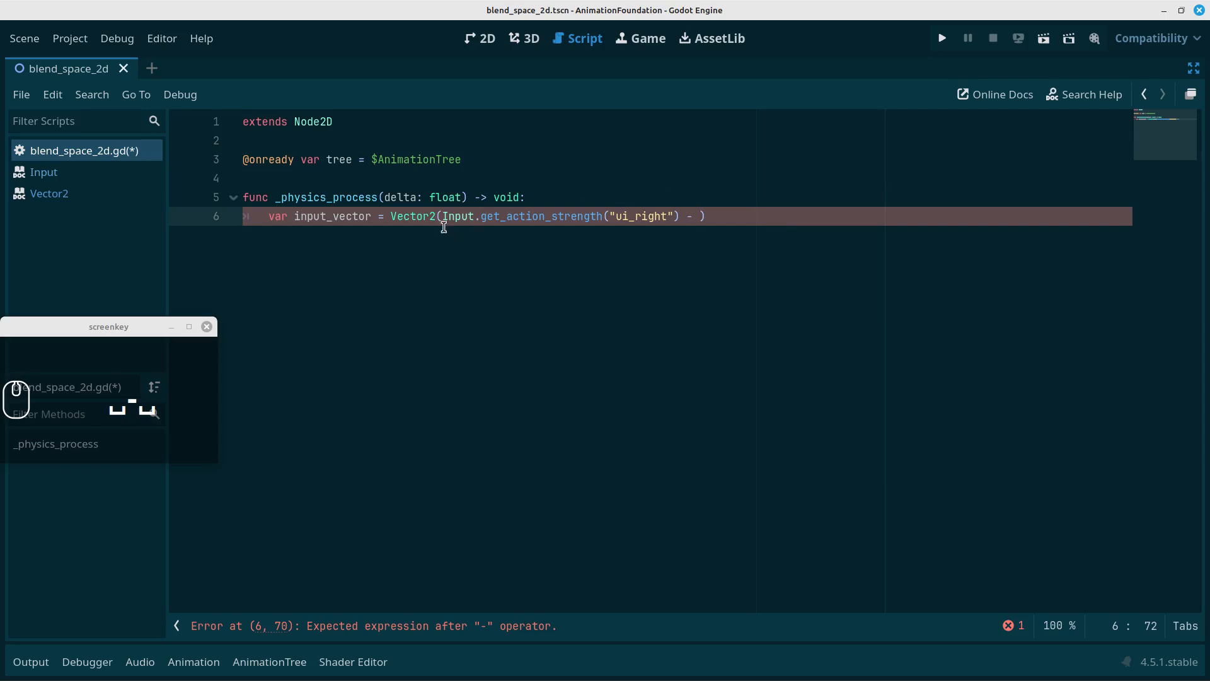
left_click_drag(442, 218, 678, 219)
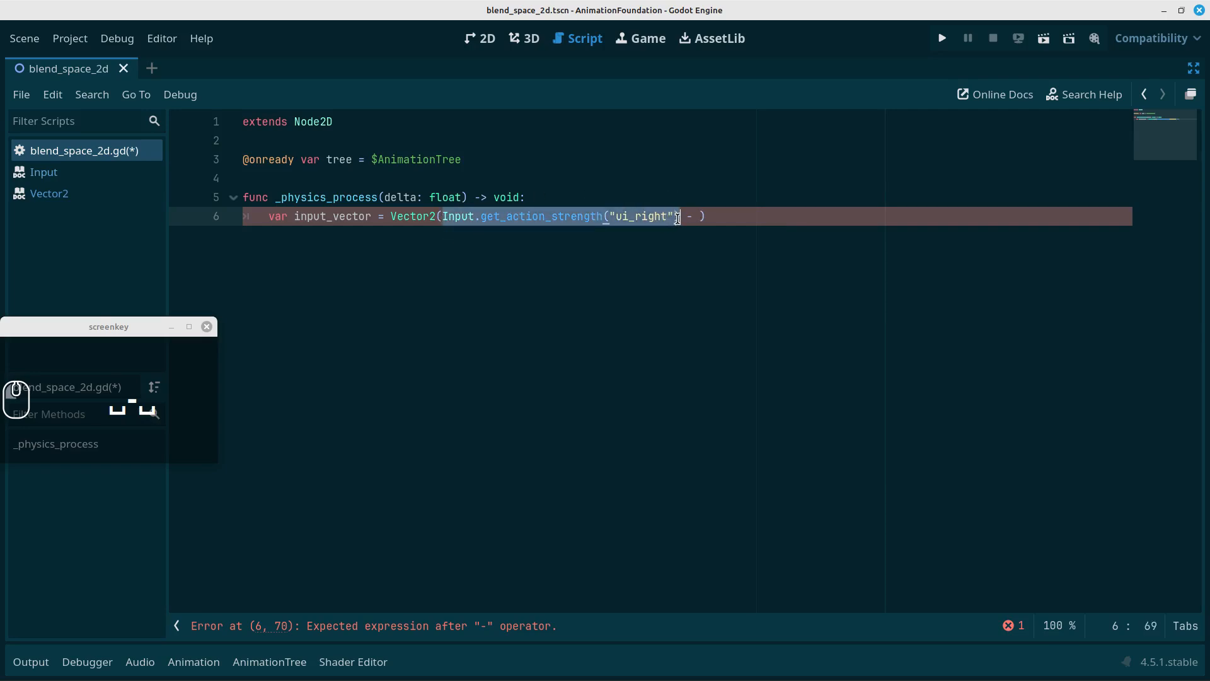
key("ctrl+c")
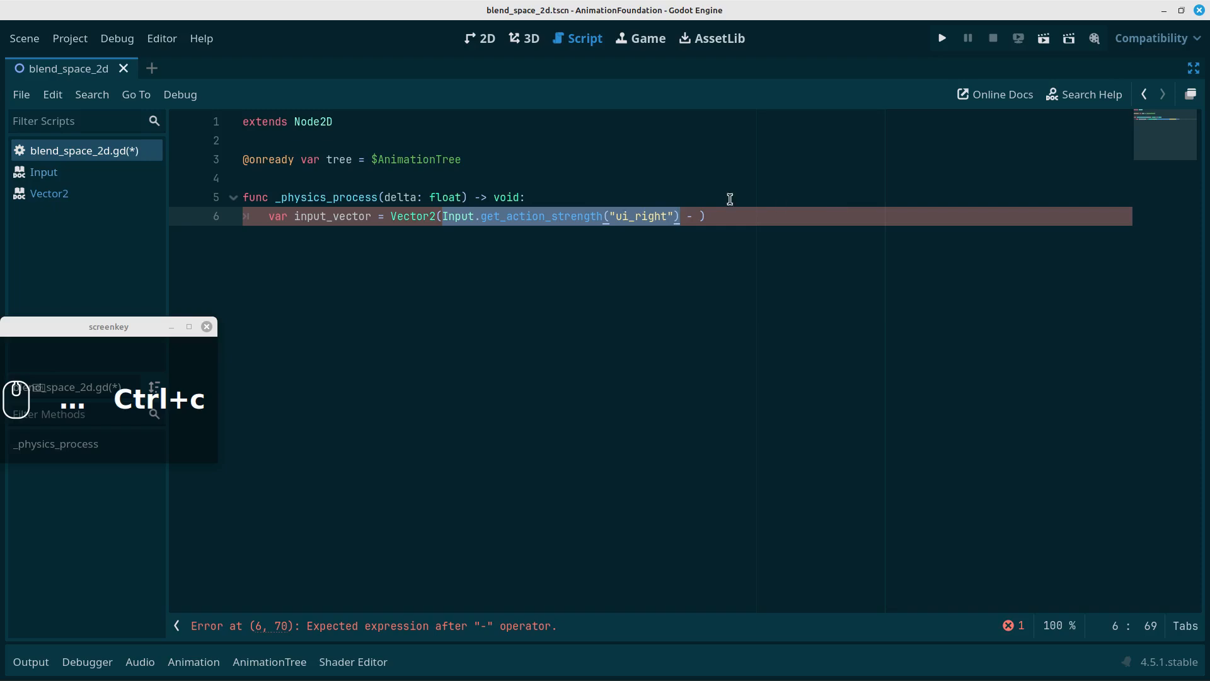
left_click(695, 216)
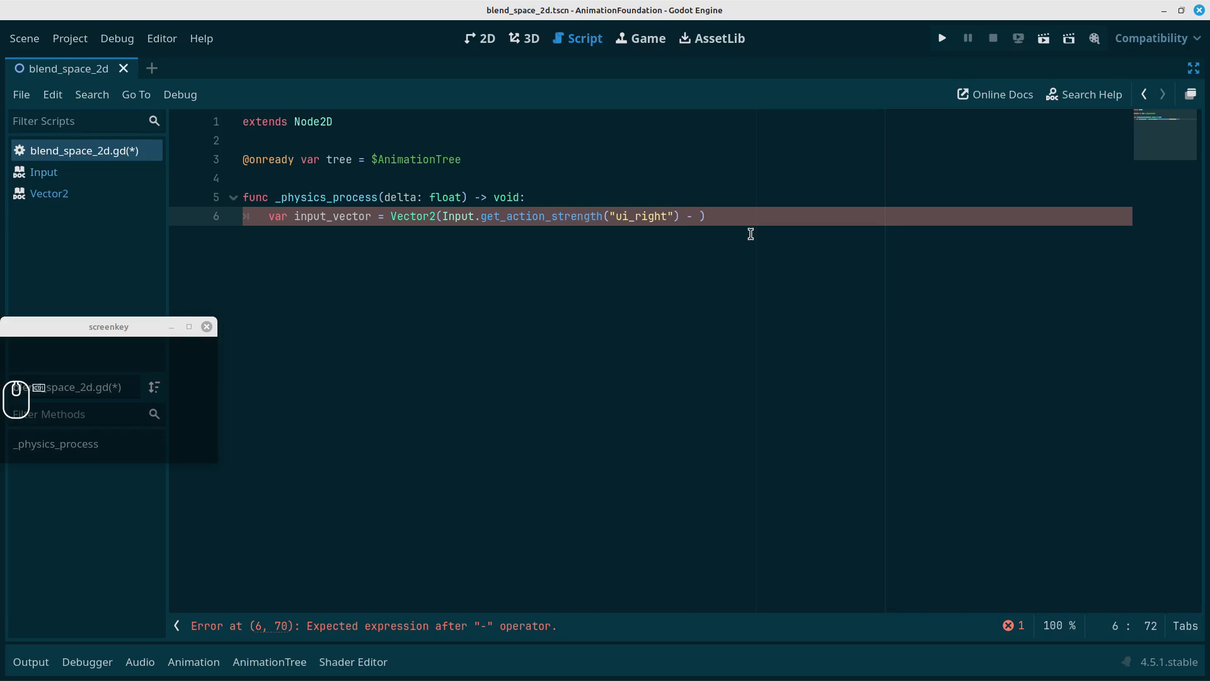
key("ctrl+v")
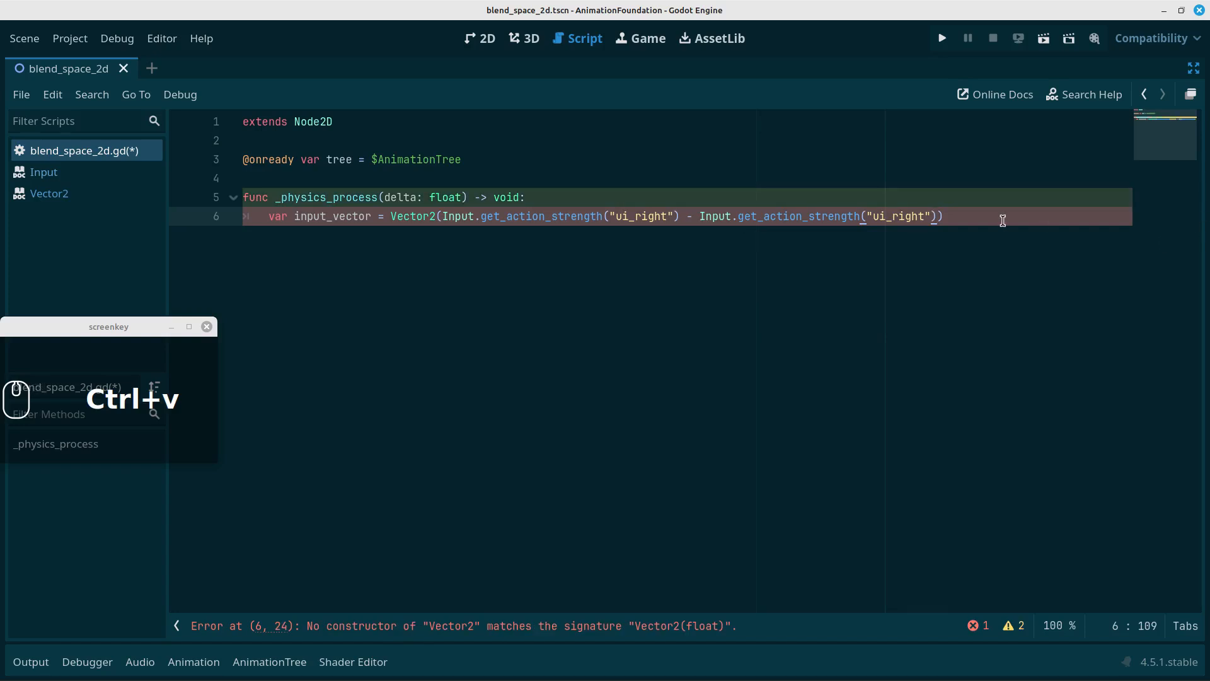
Change the action name in the second Input.get_action_strength call on line 6 from a copy of the first to "ui_left".
key("Left")
key("Left")
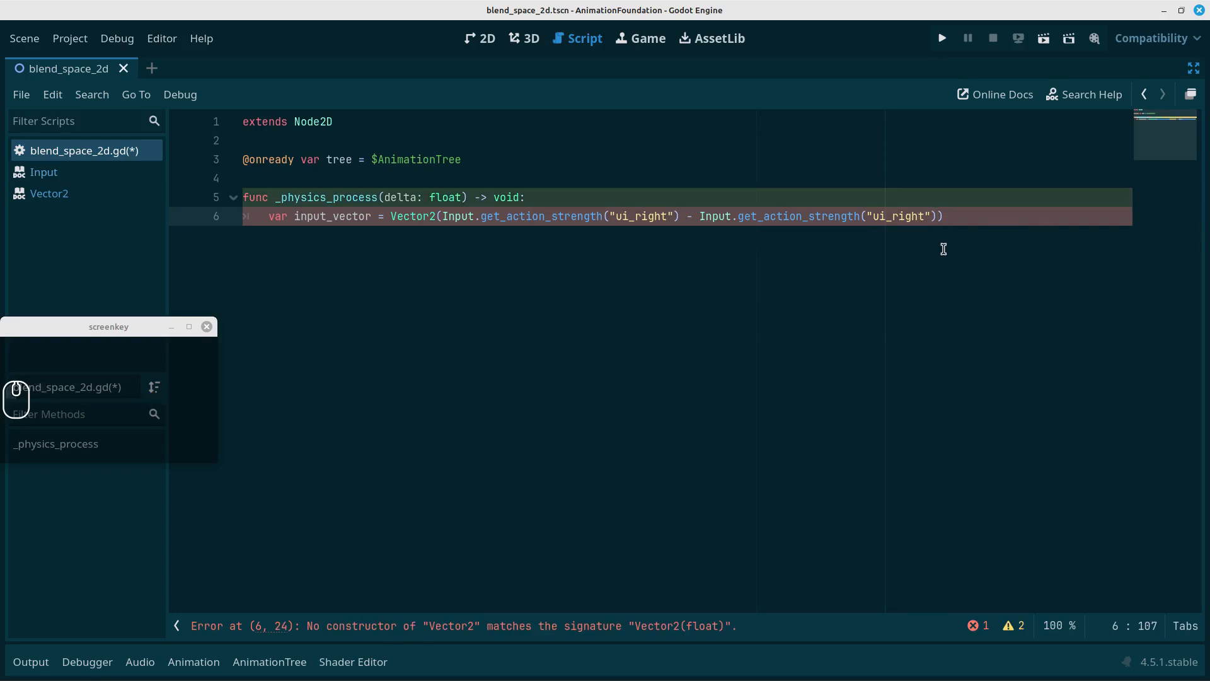
key("BackSpace")
key("BackSpace")
key("BackSpace")
key("BackSpace")
key("BackSpace")
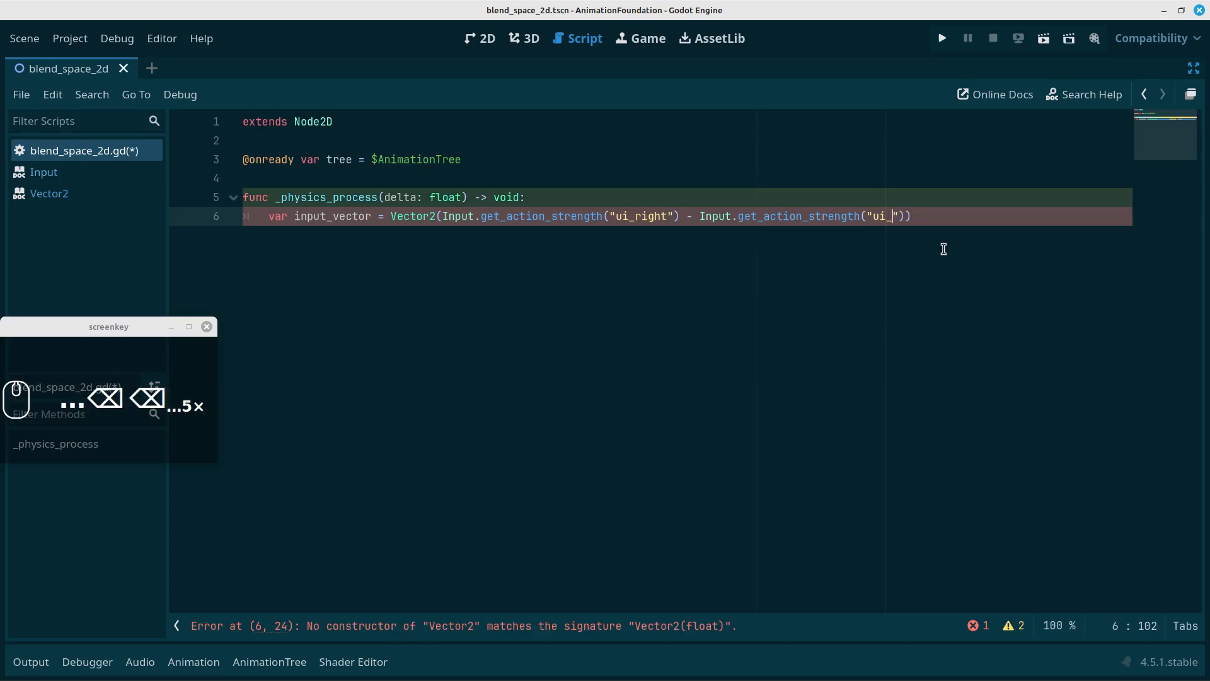
type("left")
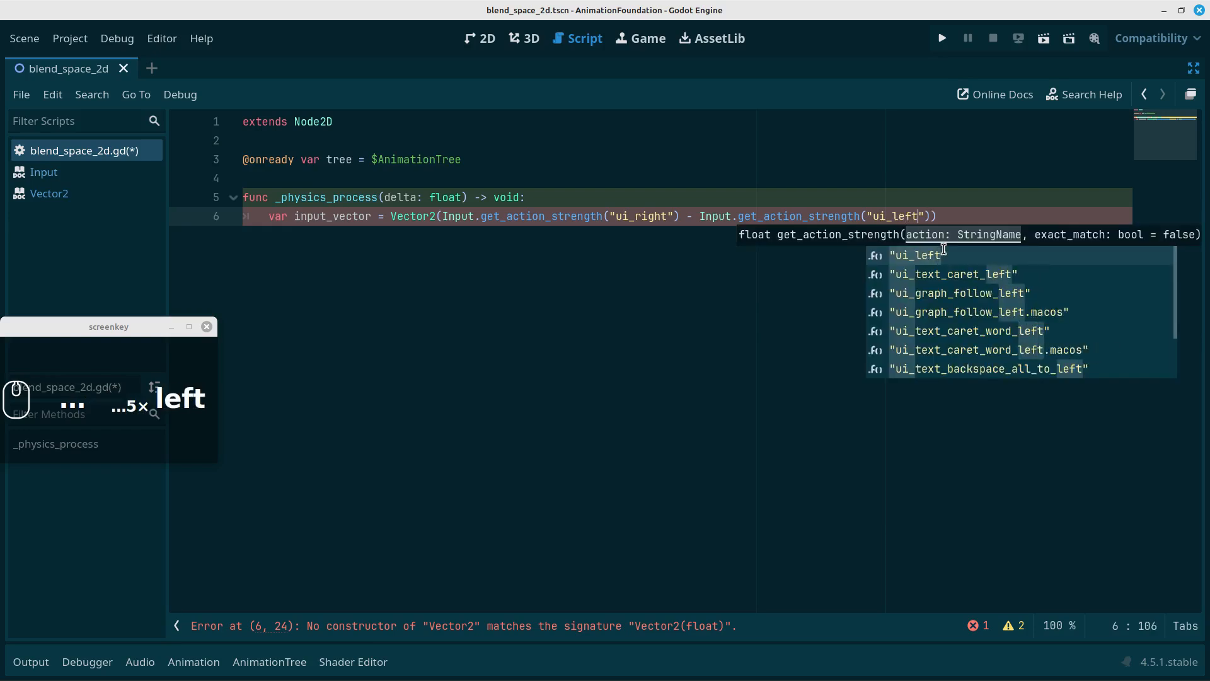
key("Return")
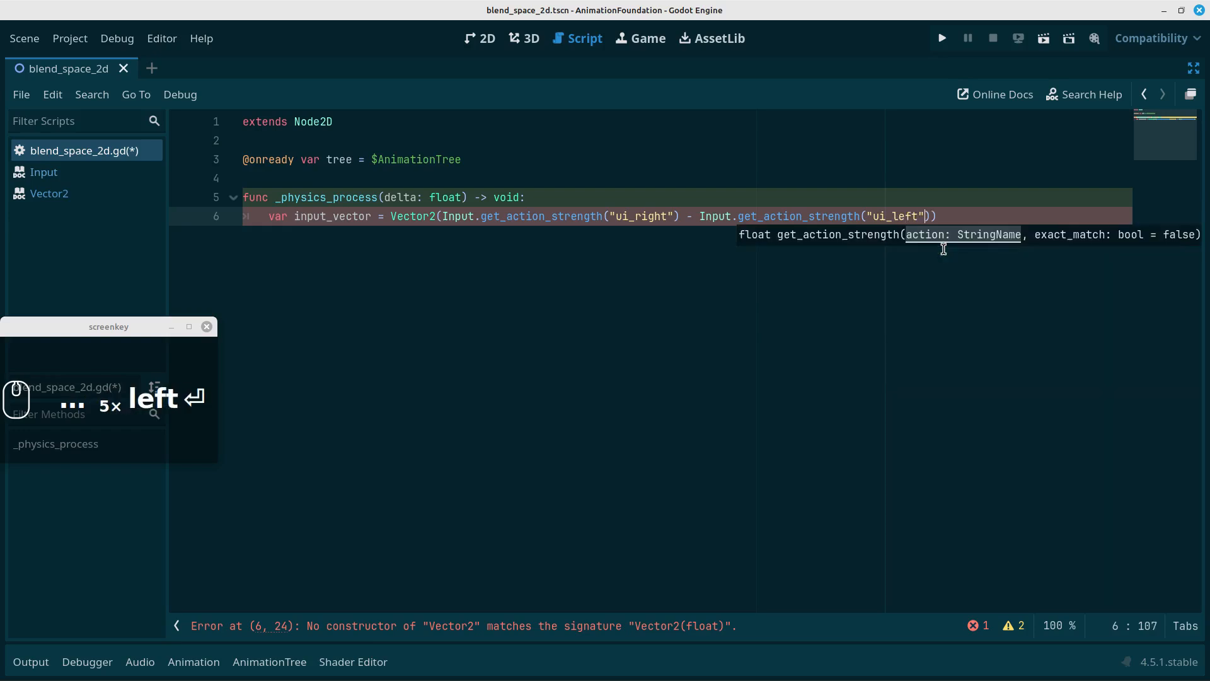
left_click(960, 214)
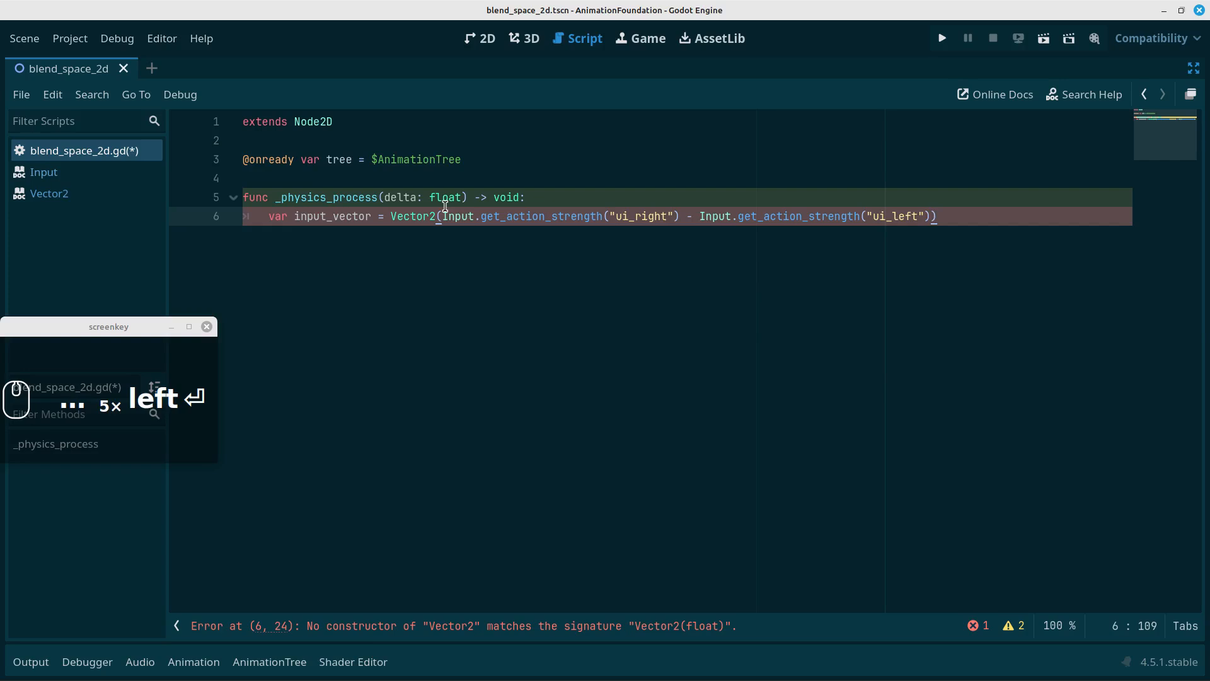
Look up the built-in documentation for get_action_strength and return to the blend_space_2d.gd script.
left_click(931, 217)
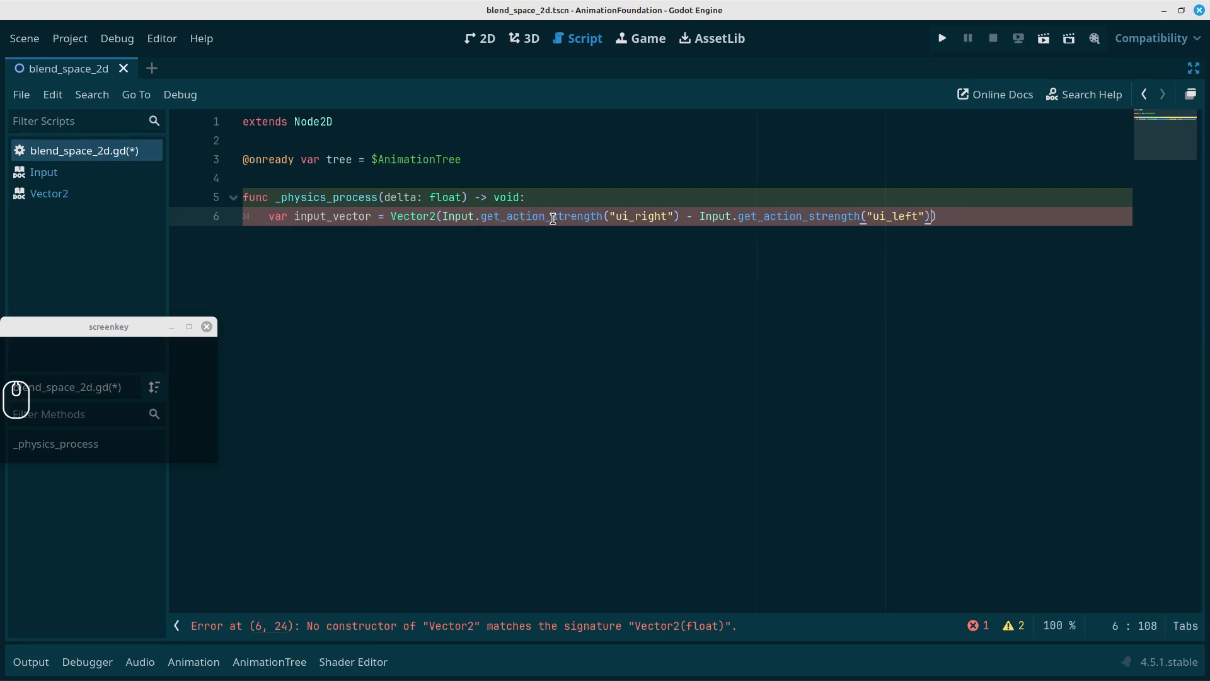
mouse_move(552, 219)
key("ctrl")
left_click(546, 221, "ctrl")
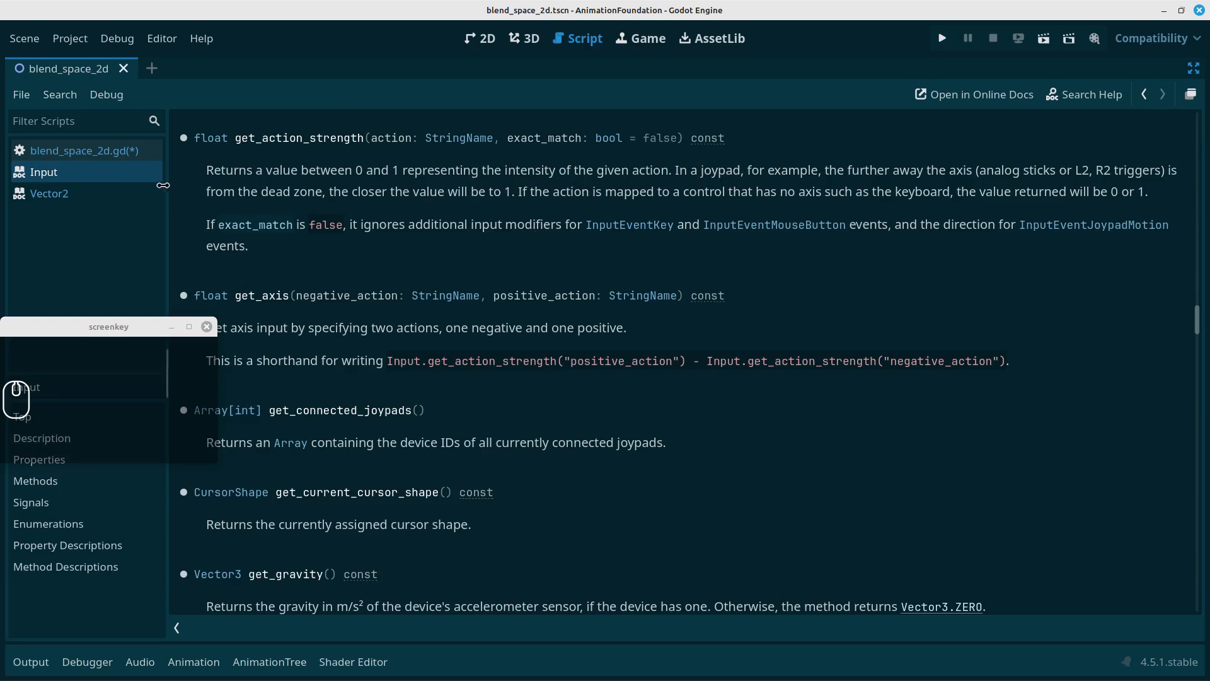
left_click(96, 153)
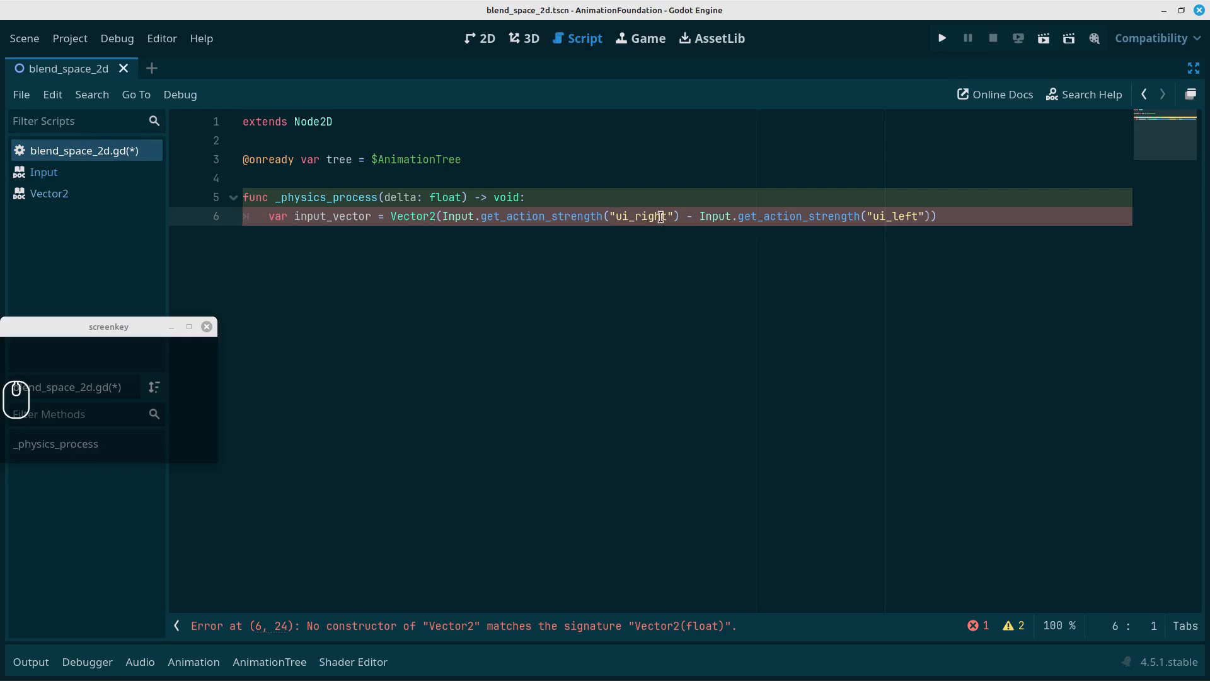
With the AnimationTree blend space shown, add a comma after the Vector2's x expression and break the closing parenthesis onto line 7.
left_click(254, 663)
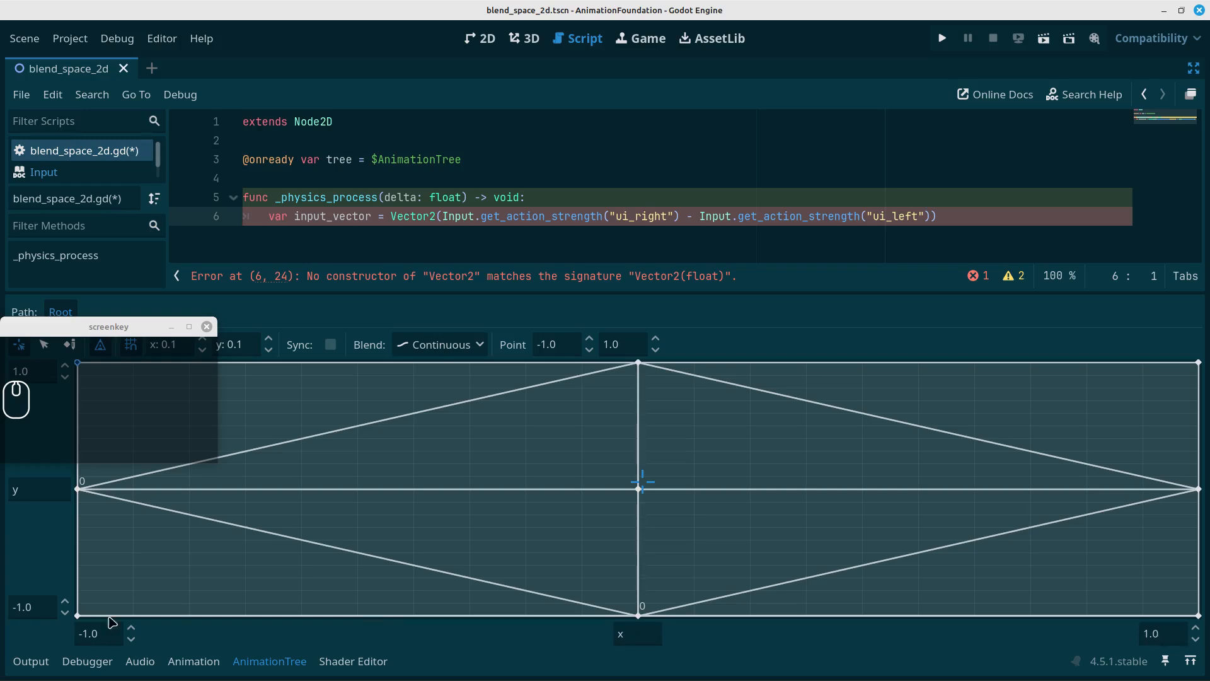
left_click(673, 217)
mouse_move(701, 218)
left_click(932, 219)
type(",")
key("Return")
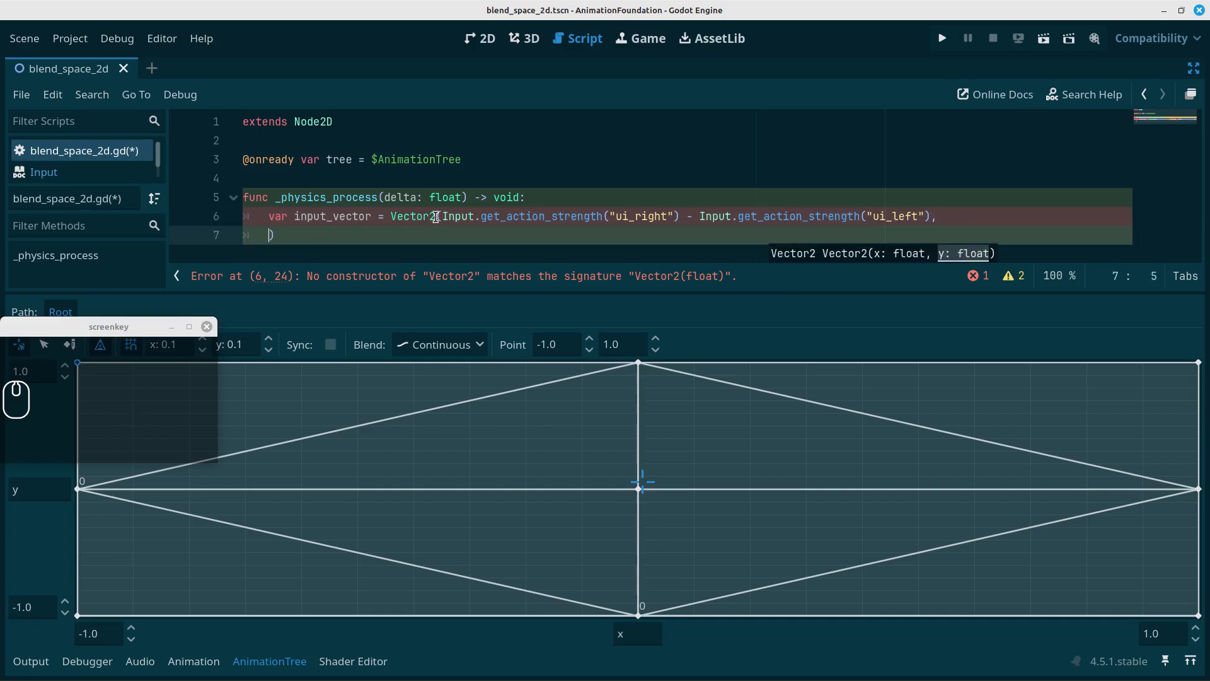
Copy the whole x expression from line 6 into line 7 as the Vector2's second argument.
left_click_drag(442, 217, 929, 218)
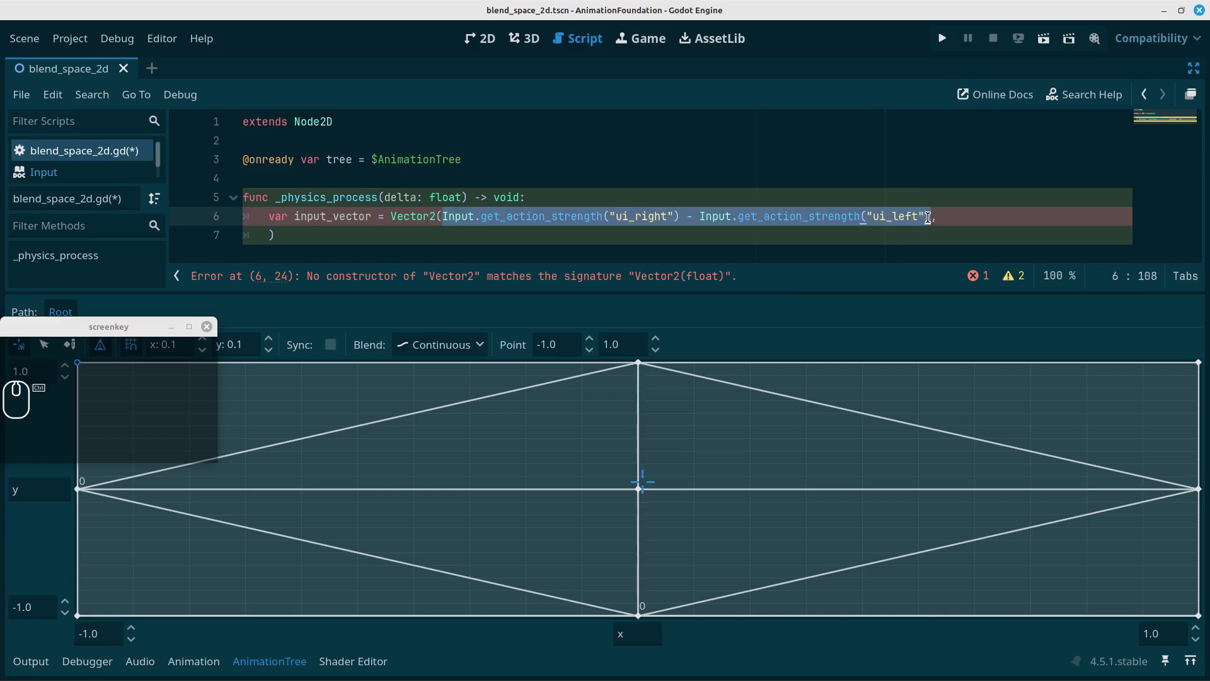
key("ctrl+c")
left_click(270, 236)
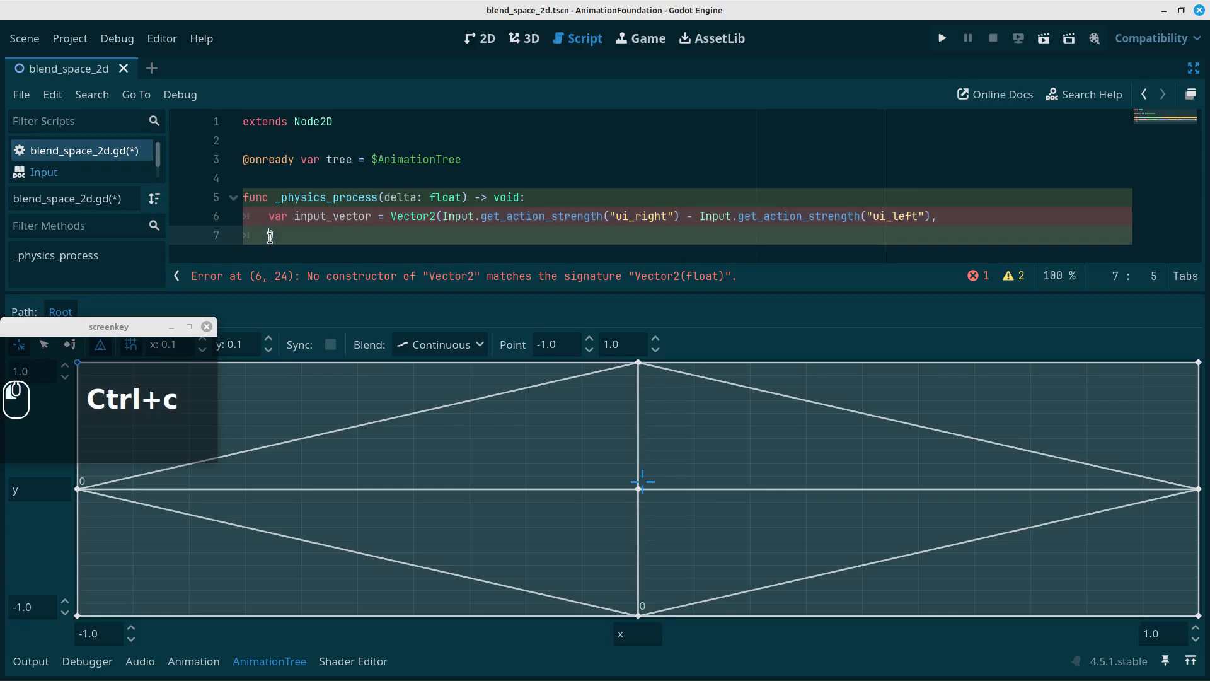
key("ctrl+v")
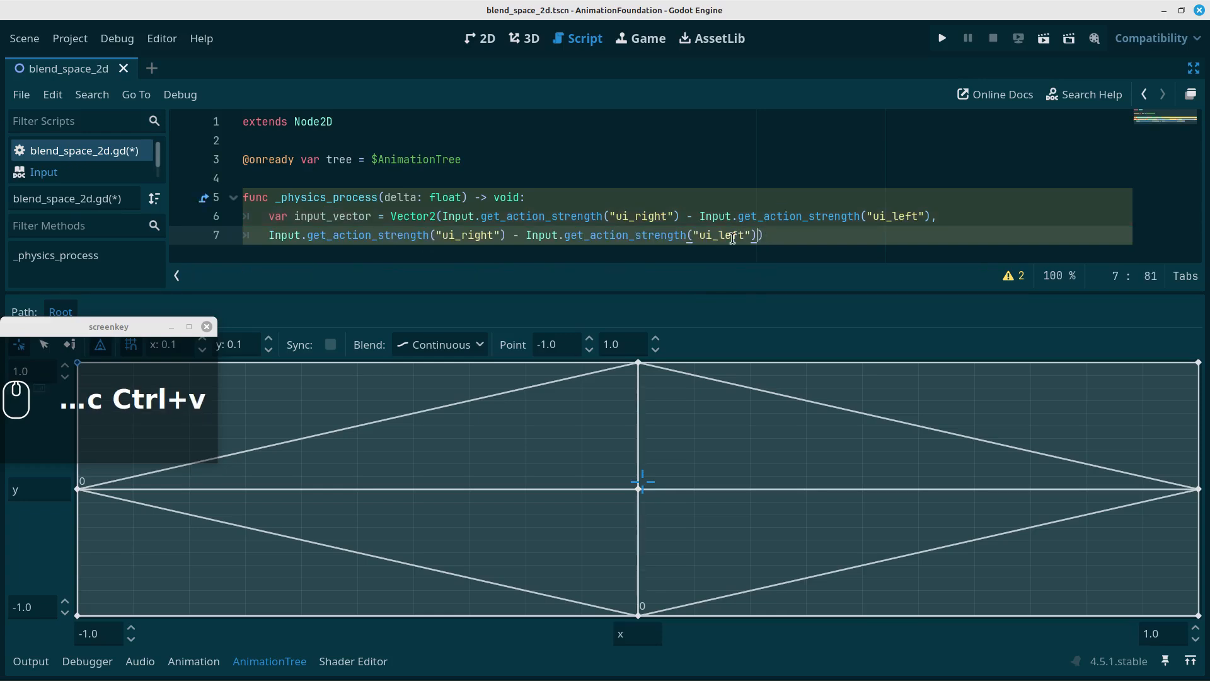
left_click(765, 236)
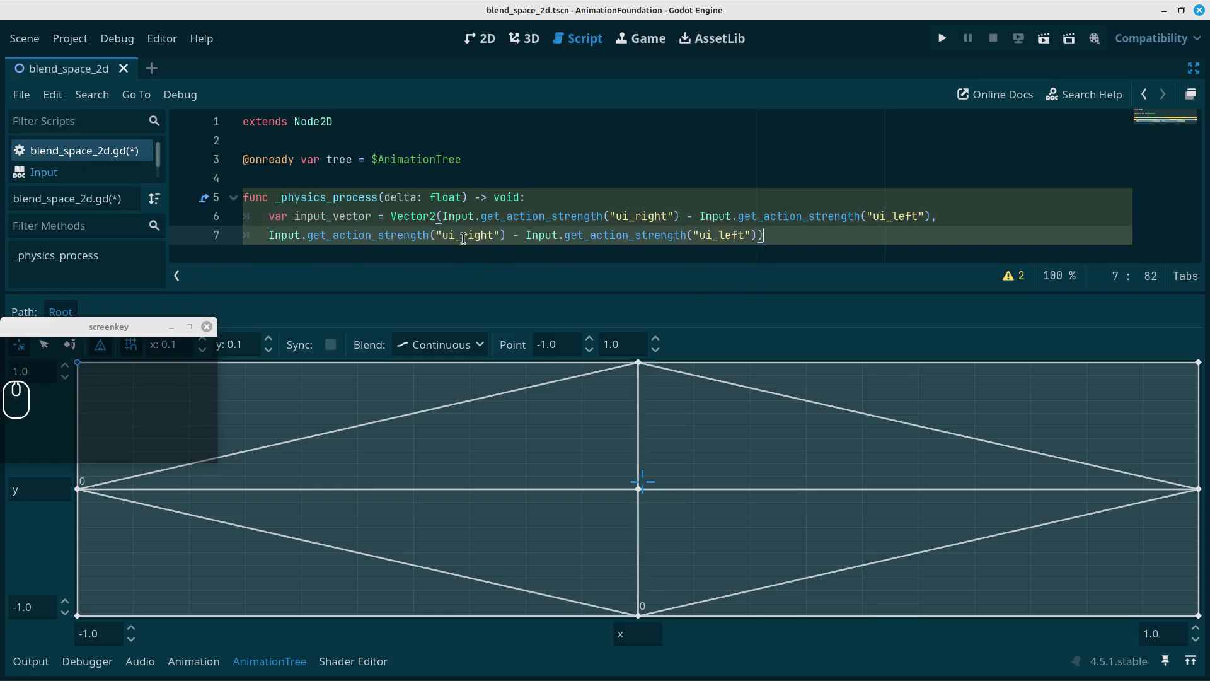
Change the first action name on line 7 to "ui_up".
left_click_drag(463, 239, 495, 234)
type("up")
left_click(462, 235)
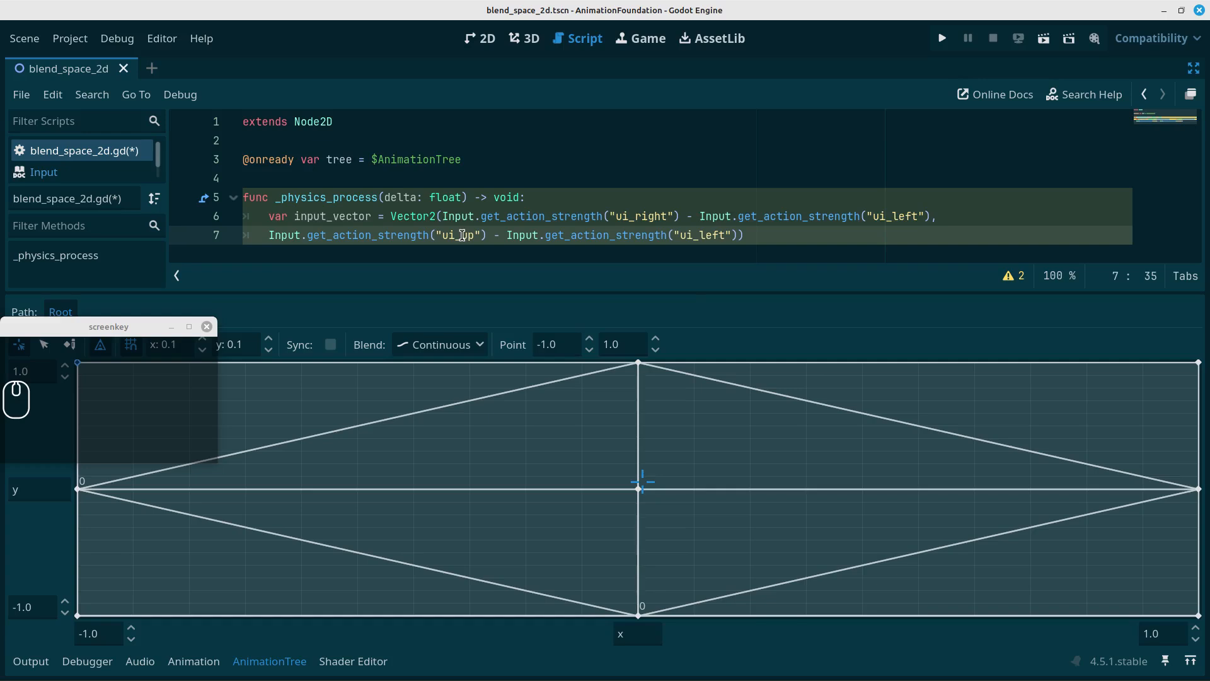
Set the action names on line 7 to "ui_down" minus "ui_up" and save the script.
left_click_drag(462, 235, 473, 235)
type("down")
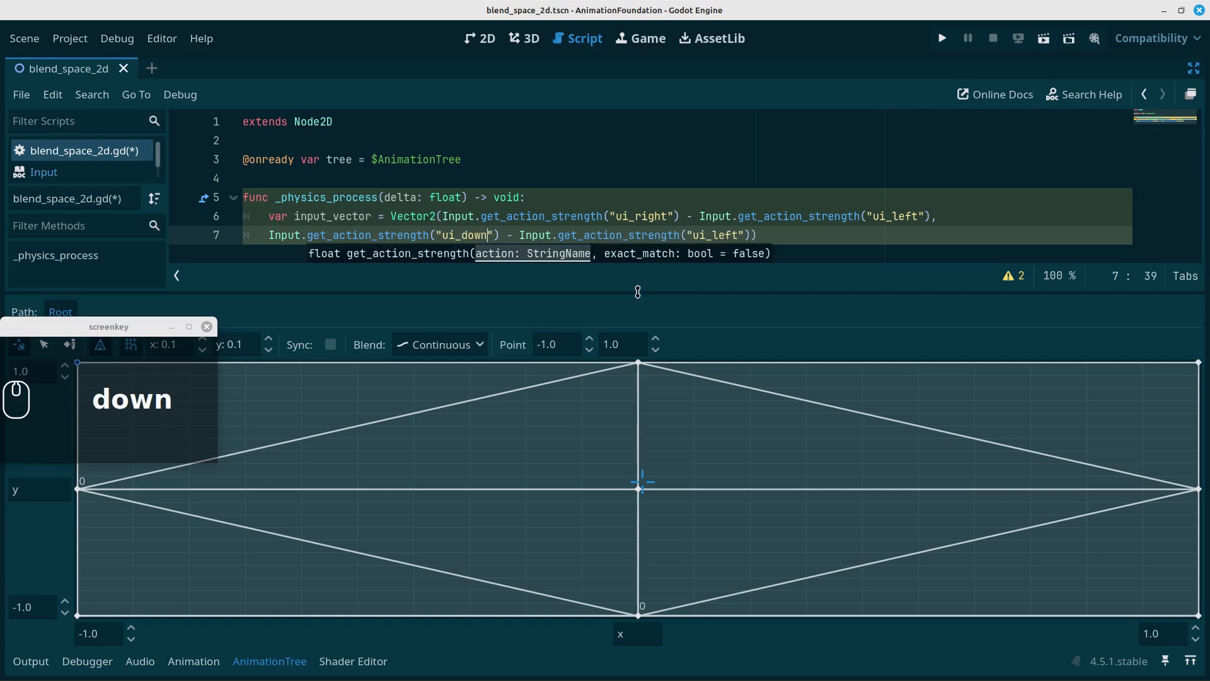
left_click_drag(712, 233, 733, 232)
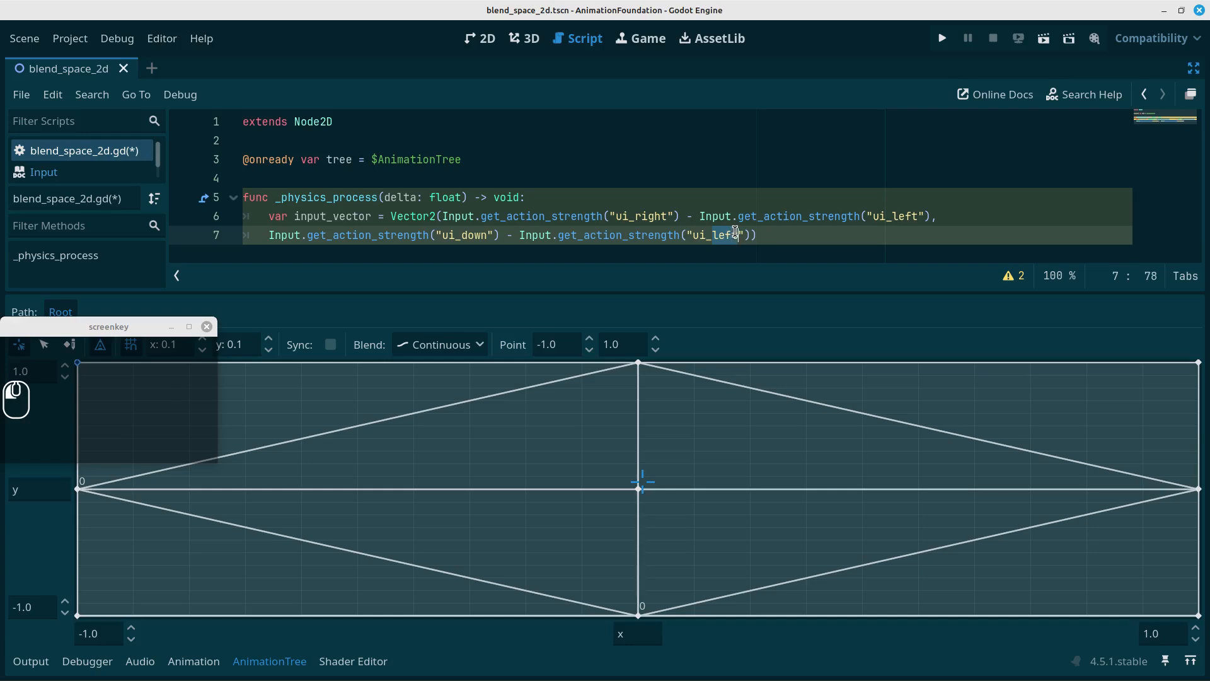
type("up")
left_click(793, 231)
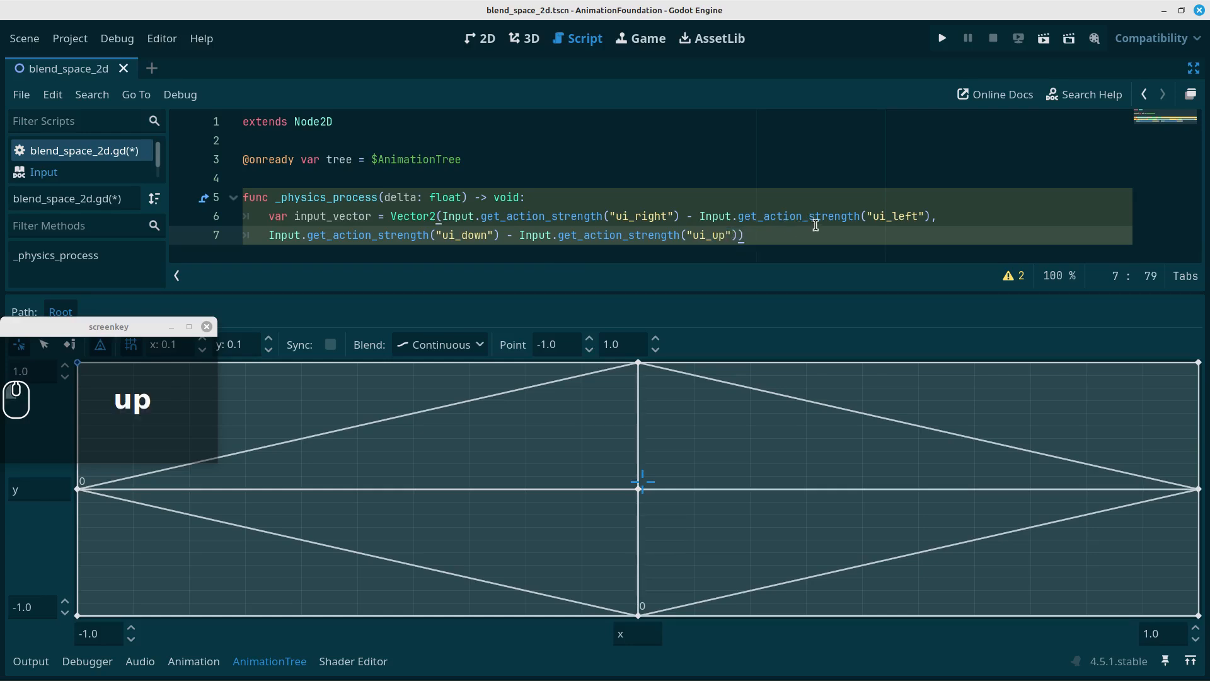
key("ctrl+s")
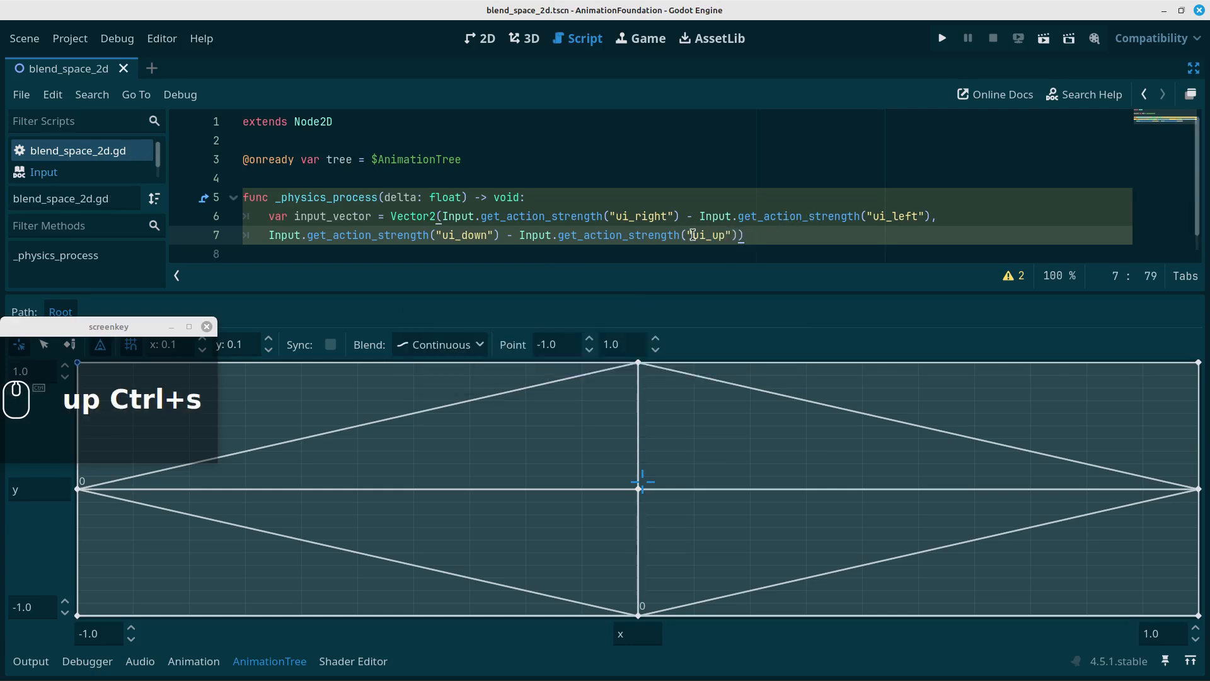
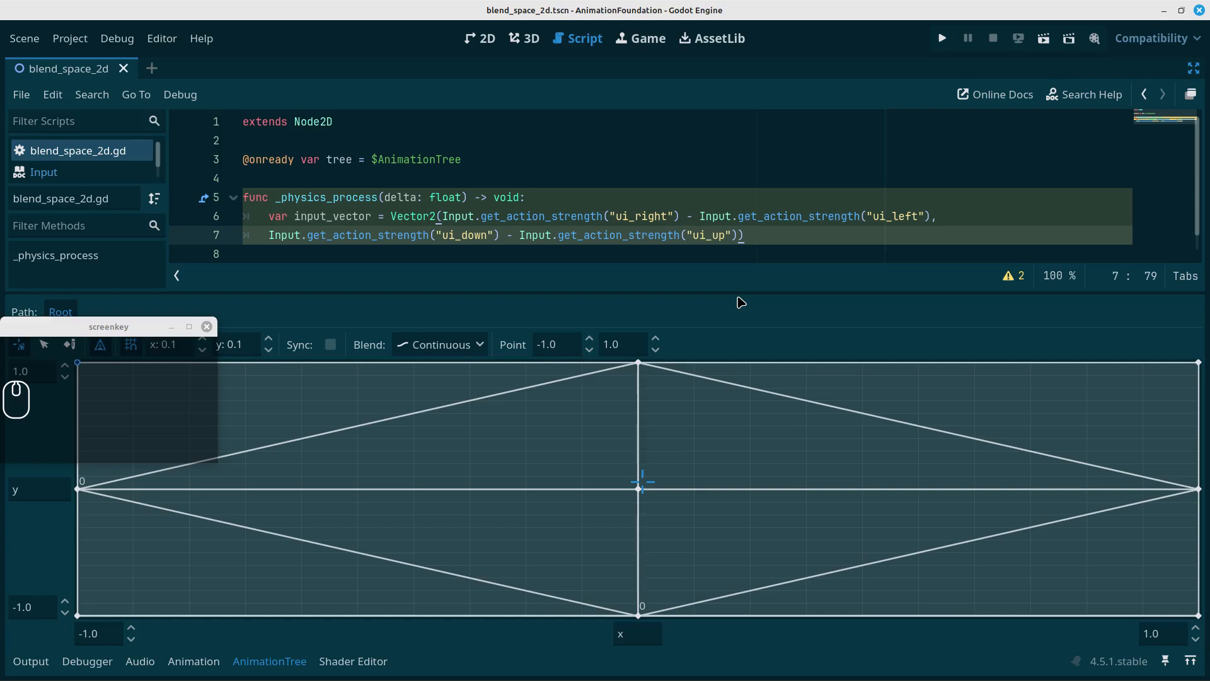
Collapse the blend space editor and, after a blank line, add the condition if input_vector == Vector2.ZERO: on line 9.
key("Return")
key("Return")
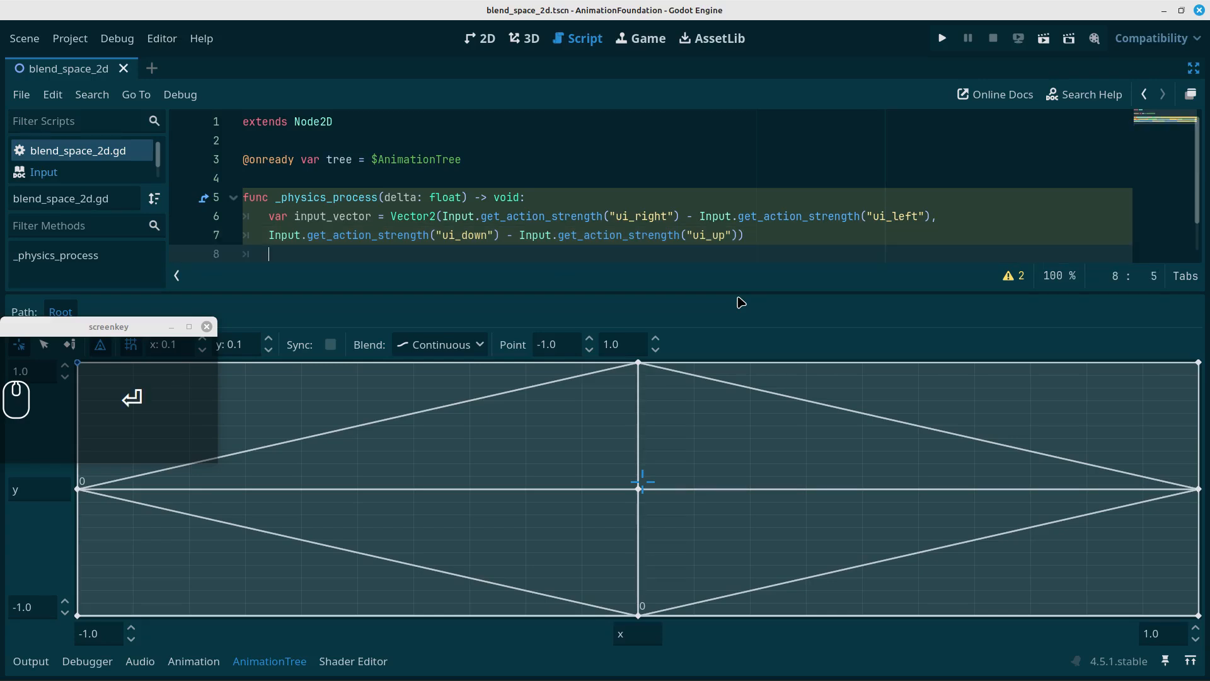
scroll(577, 238, "down", 1)
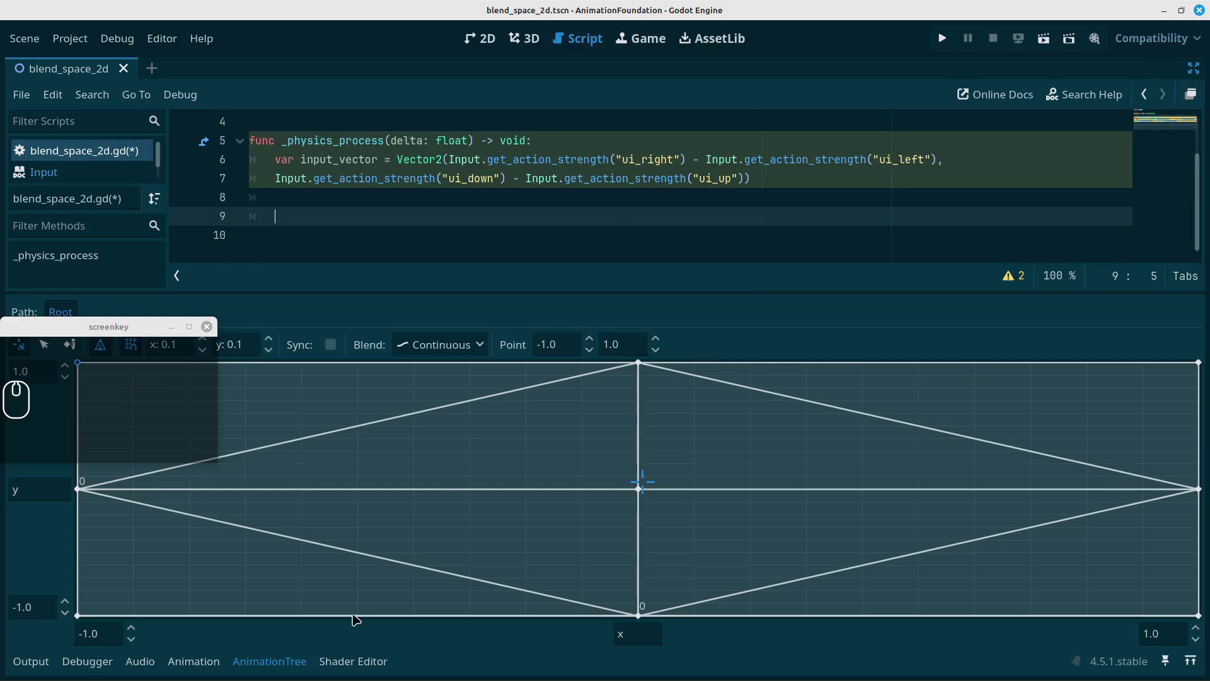
left_click(270, 661)
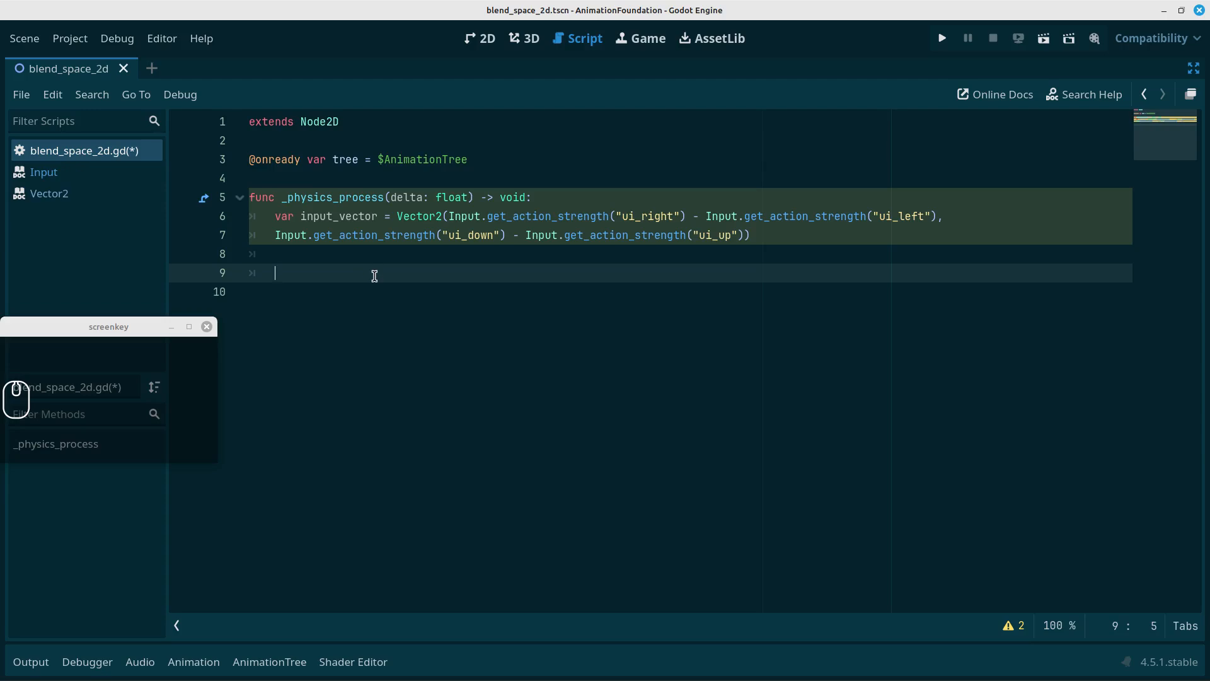
type("if inpu")
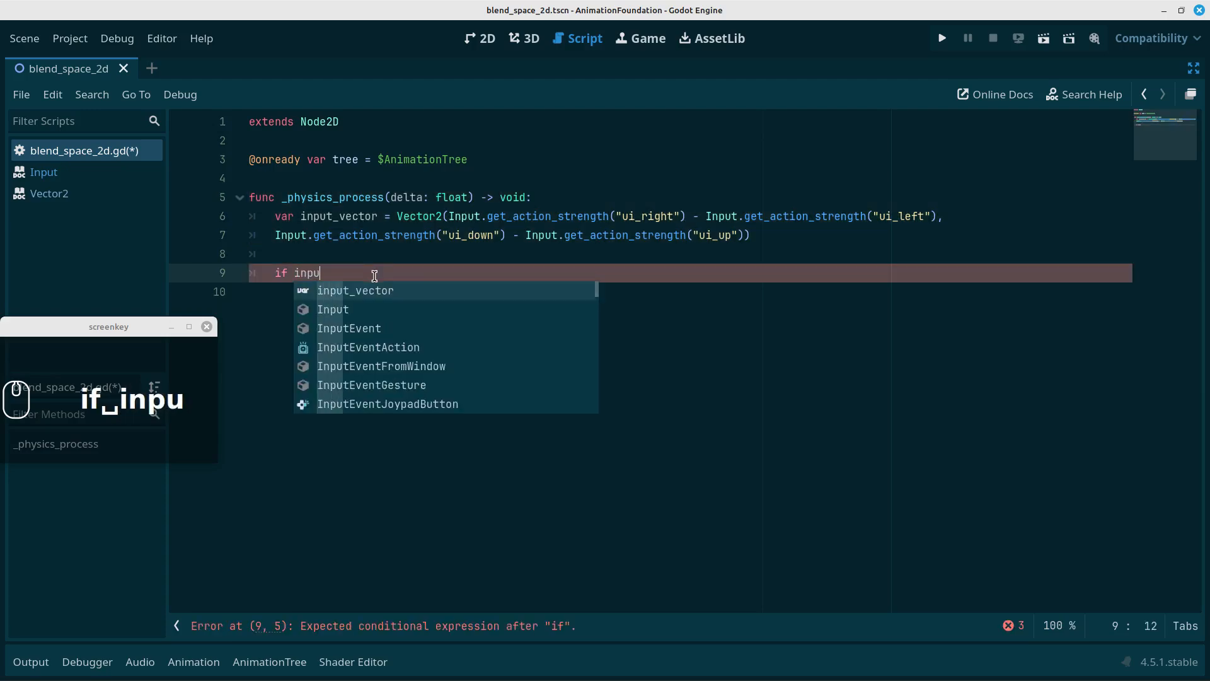
key("Return")
type("==")
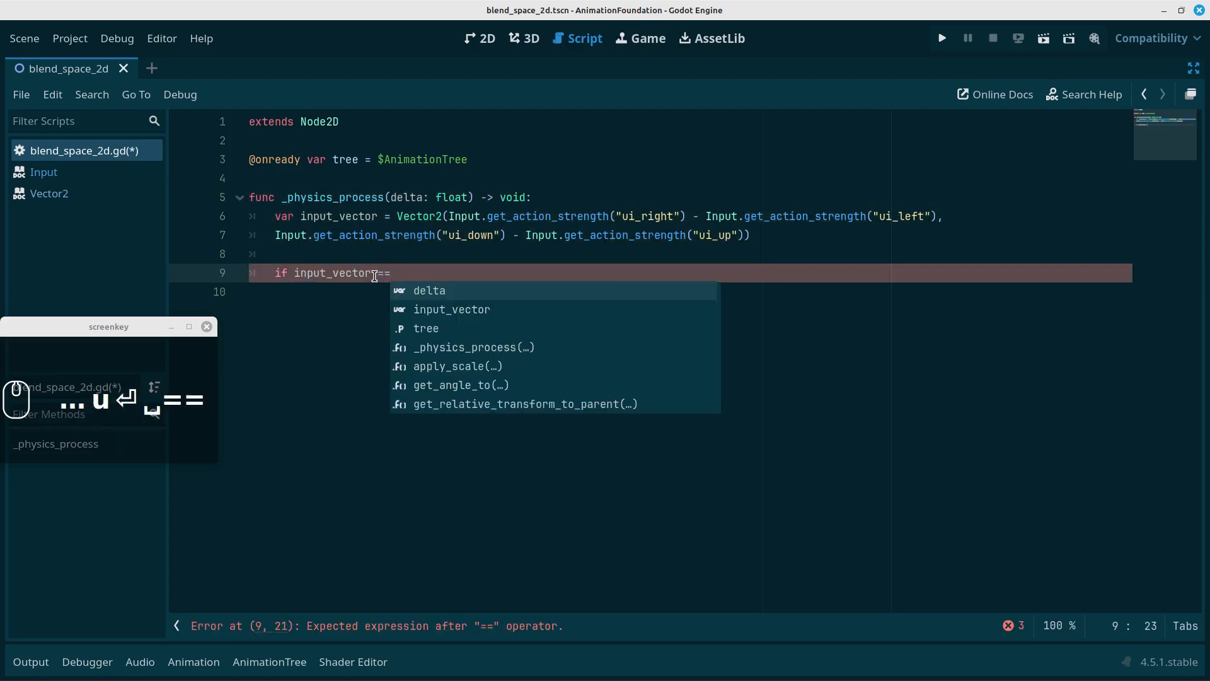
type(" V")
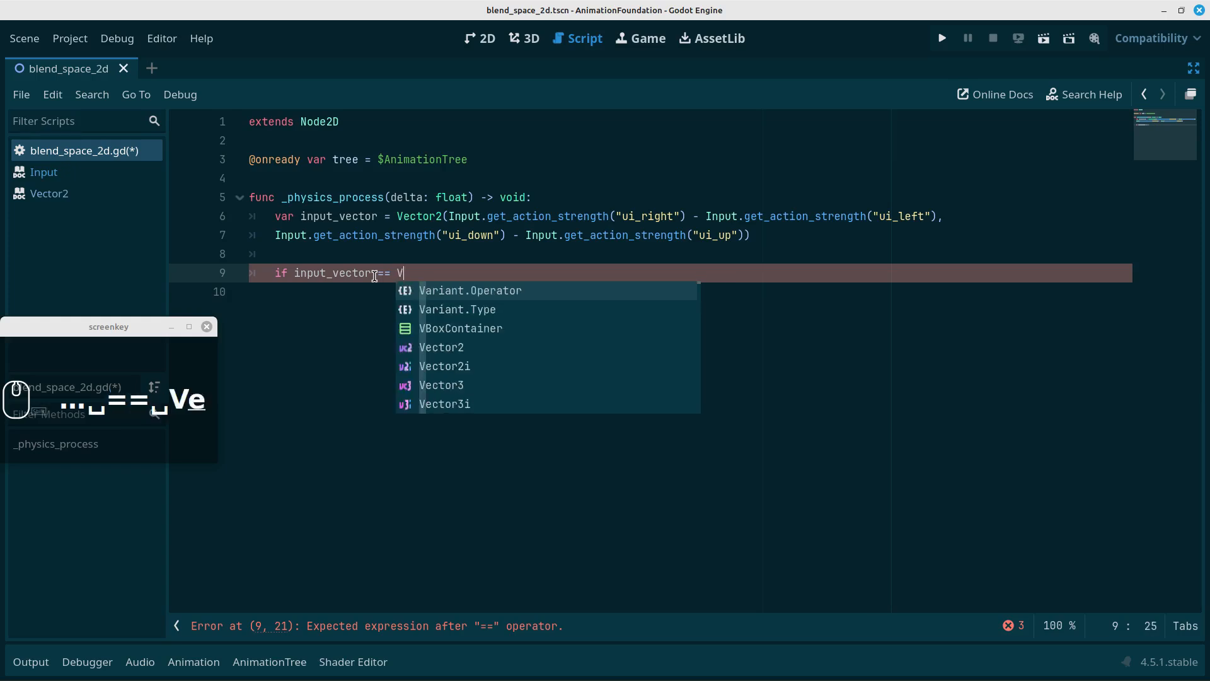
type("ector2")
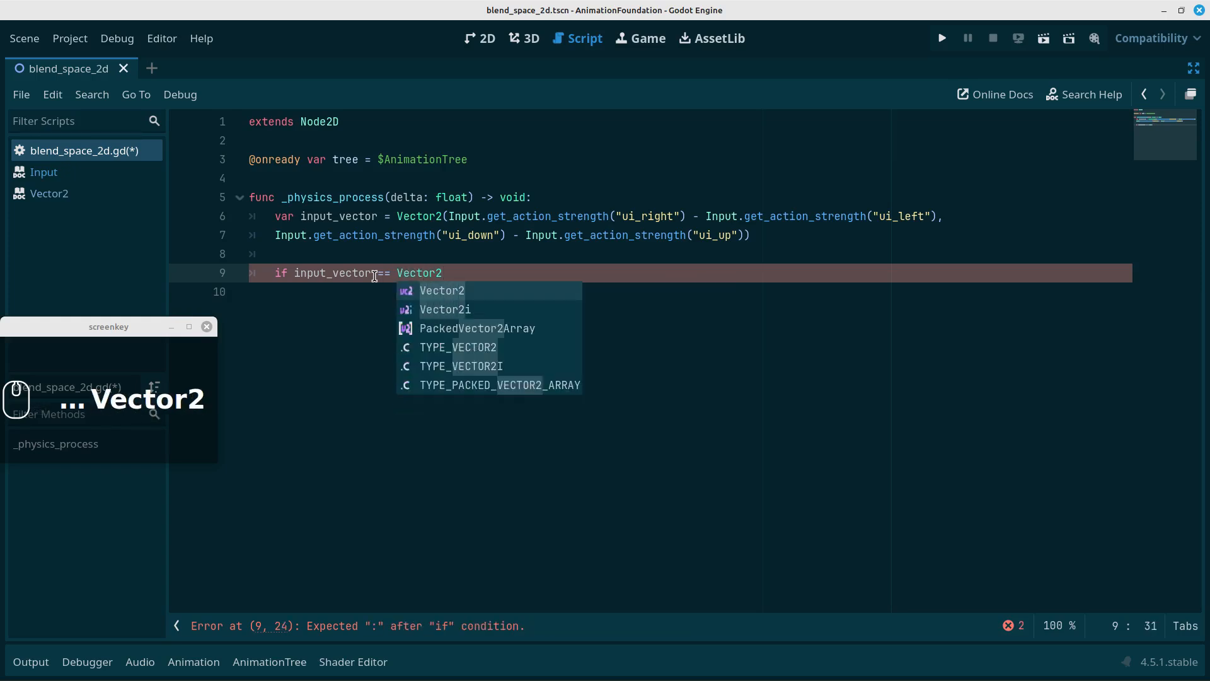
type(".Z")
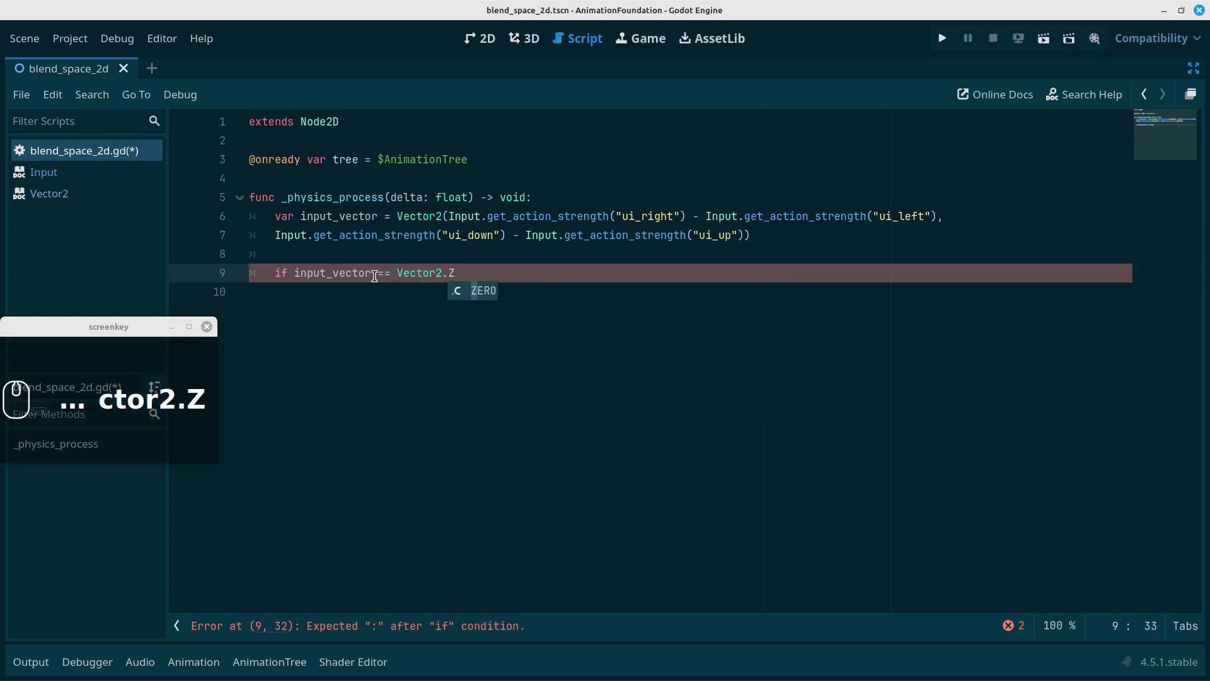
key("Return")
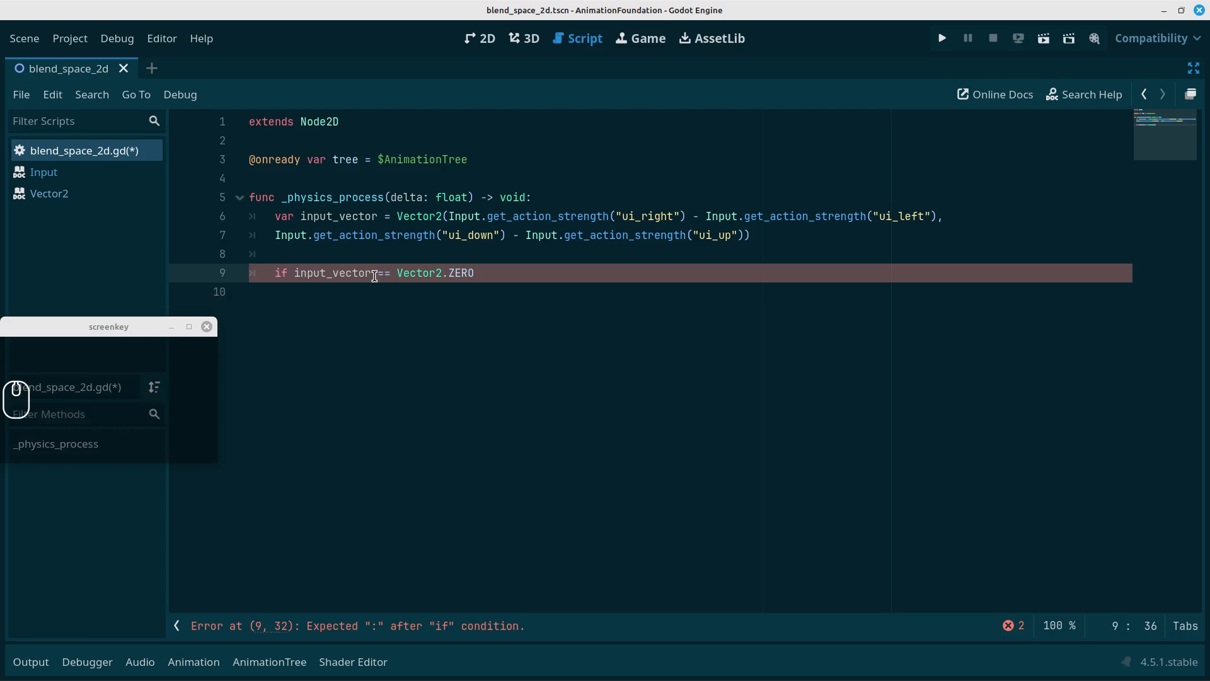
type(":")
Start a tree.set() call with empty parentheses inside the if block.
key("Return")
type("tre")
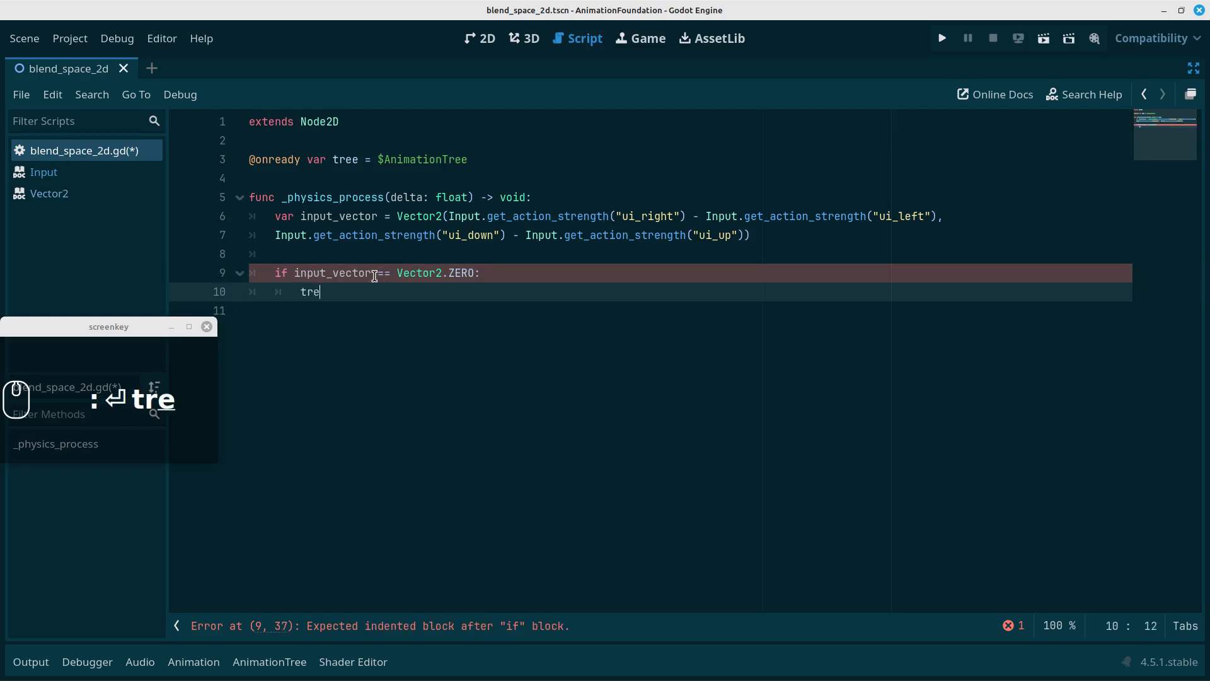
key("Return")
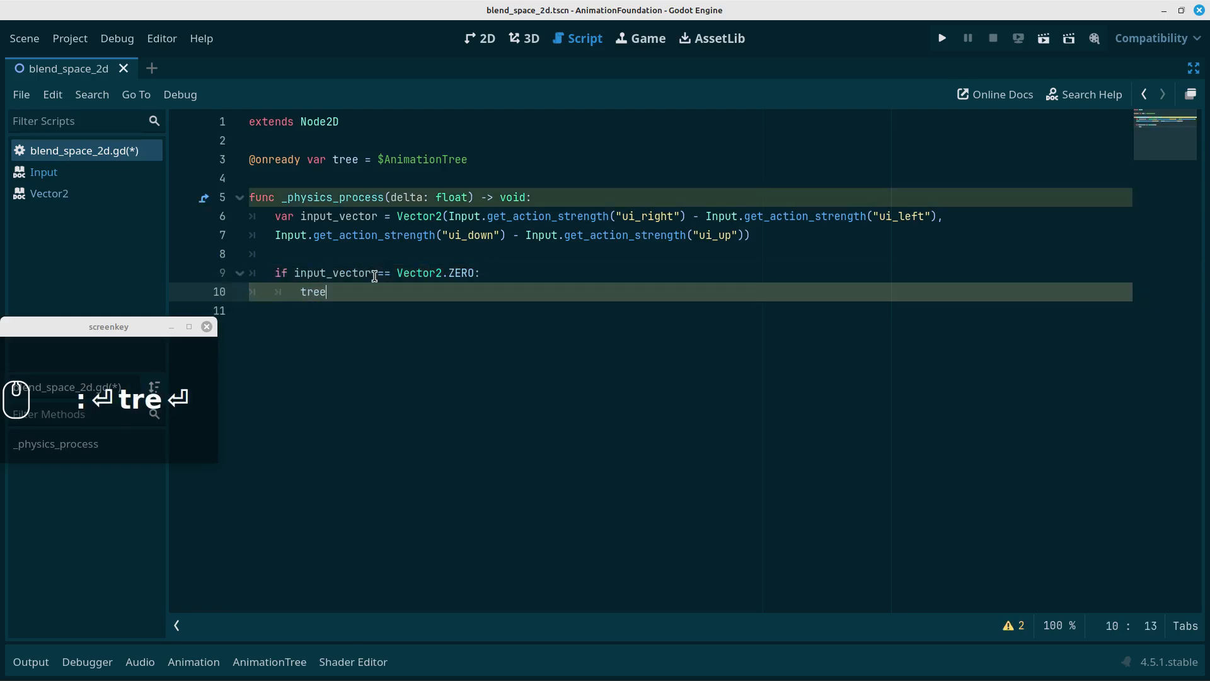
type(".set")
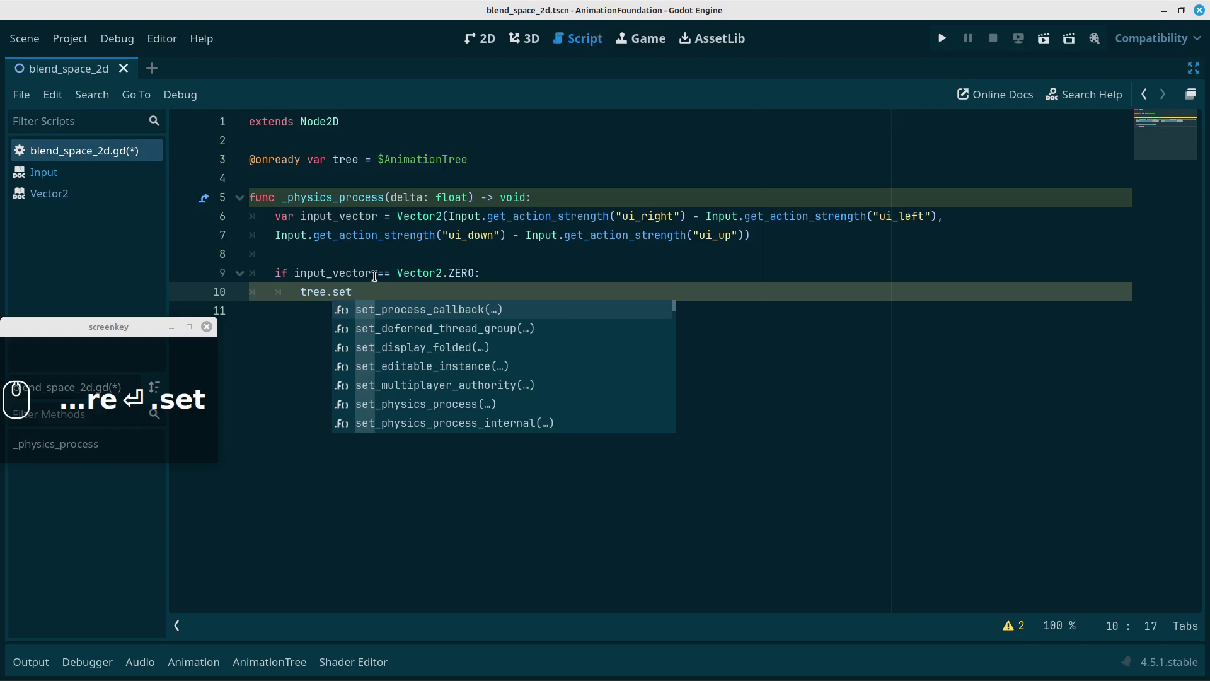
type("(")
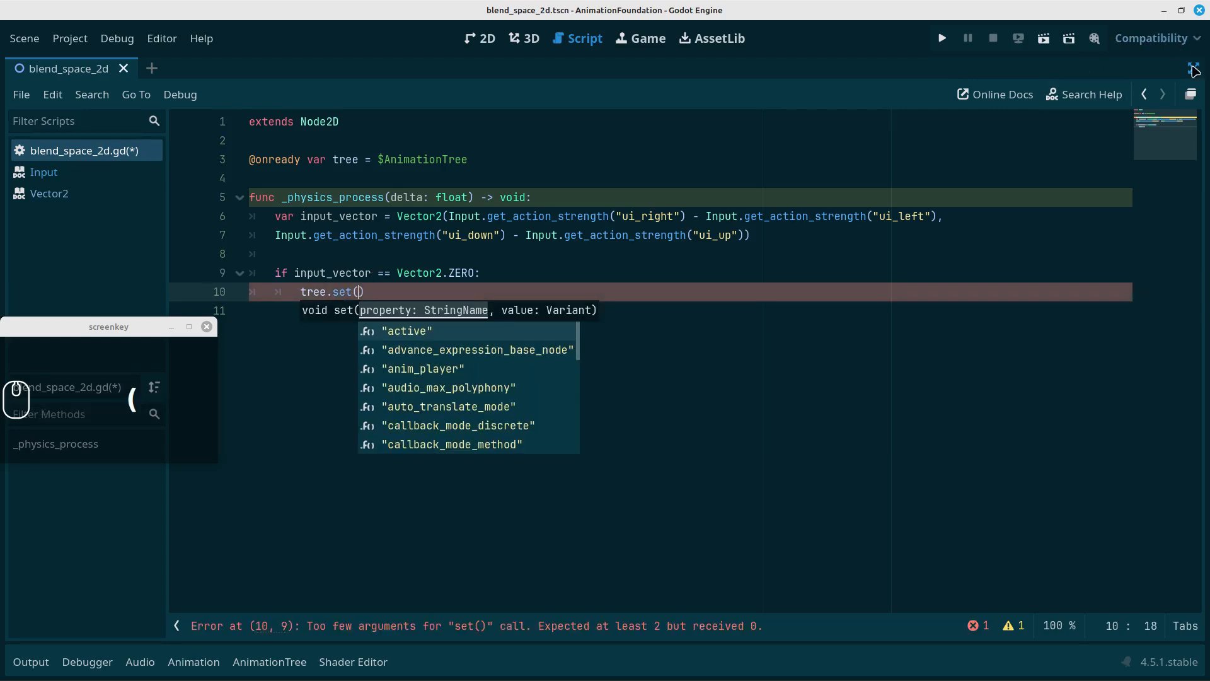
Insert the AnimationTree's Blend Position property path, "parameters/blend_position", as the first argument of tree.set() on line 10.
left_click(1193, 67)
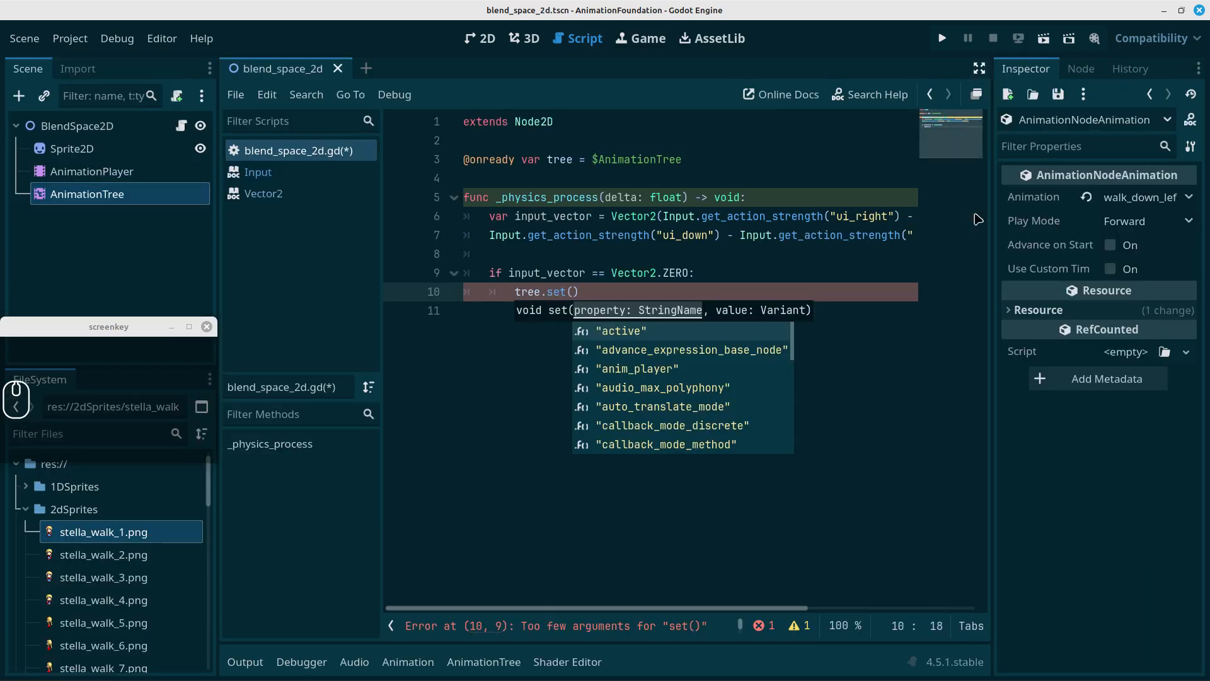
left_click(134, 172)
left_click(136, 194)
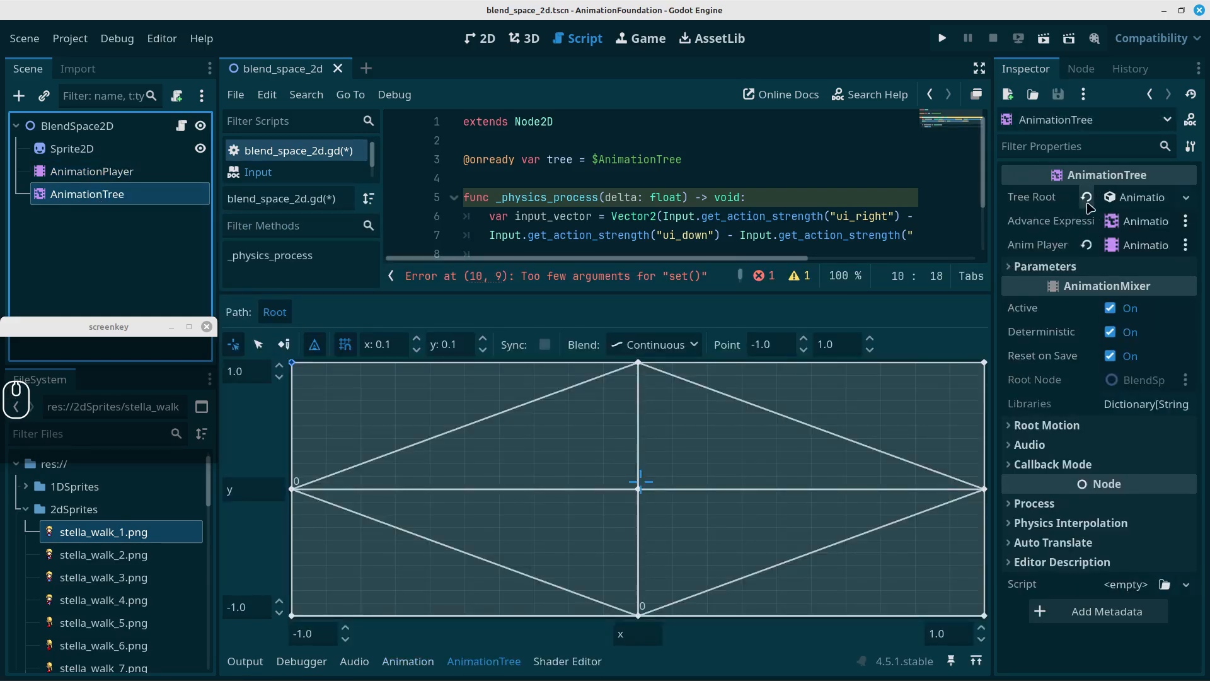
left_click(1011, 271)
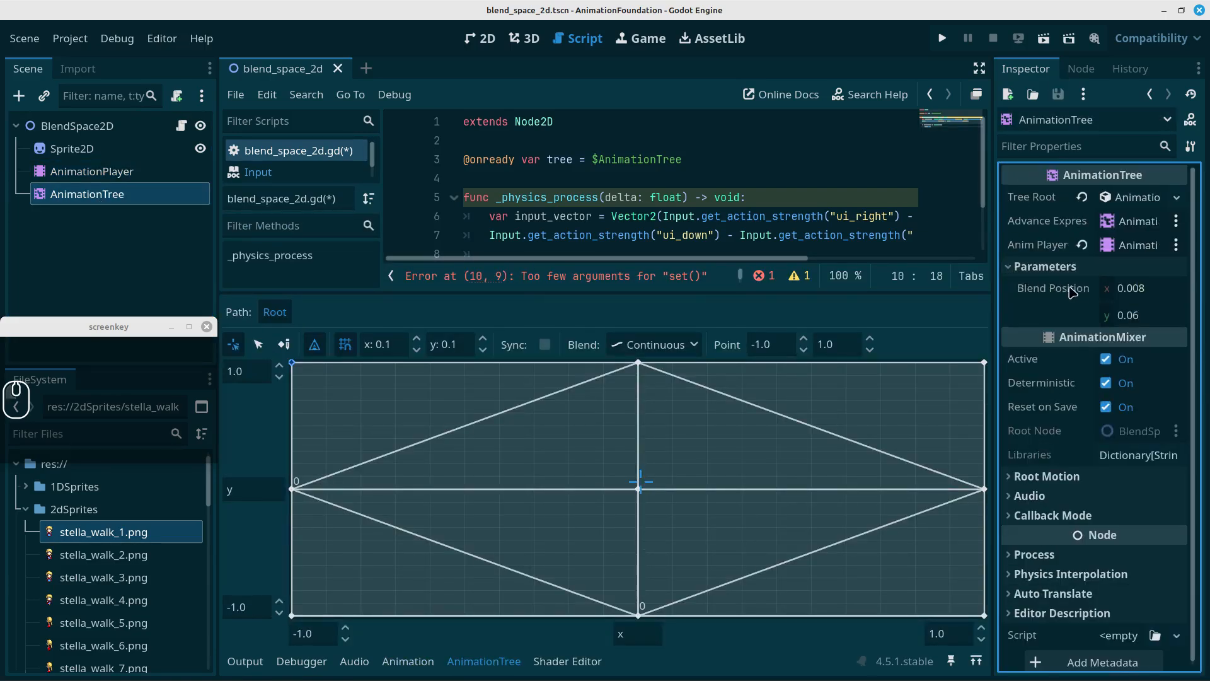
left_click_drag(1052, 294, 579, 219)
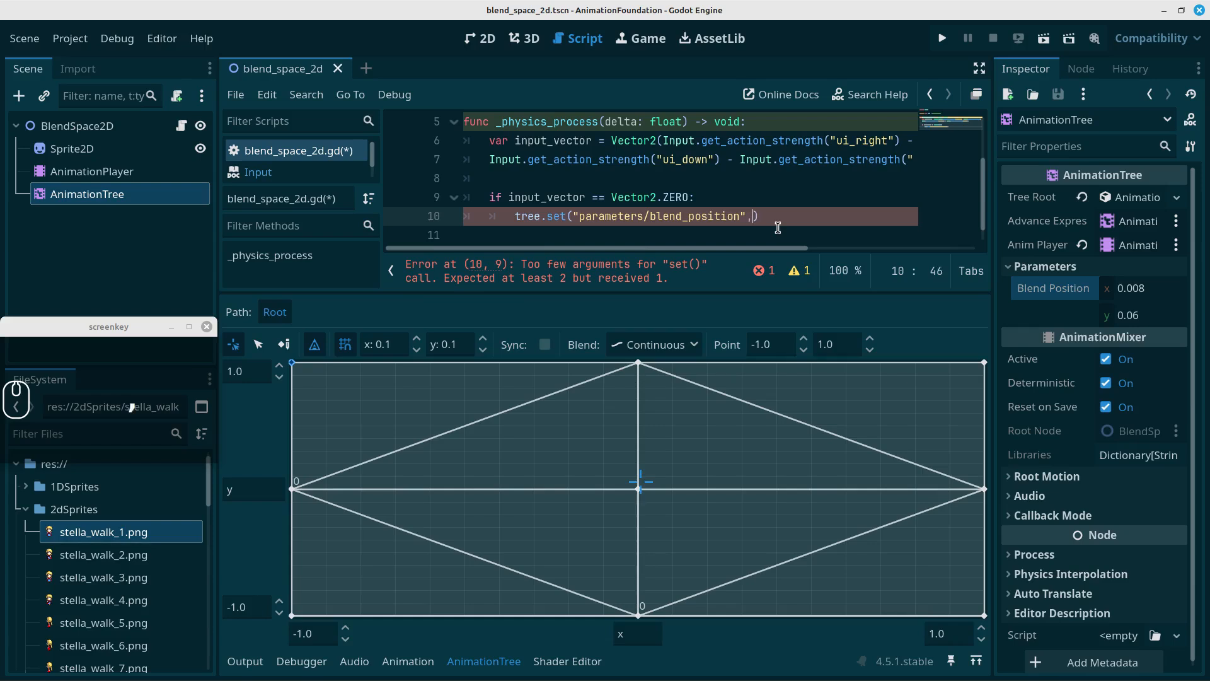
Pass Vector2.ZERO as the second argument of the tree.set() call on line 10.
type("Vec")
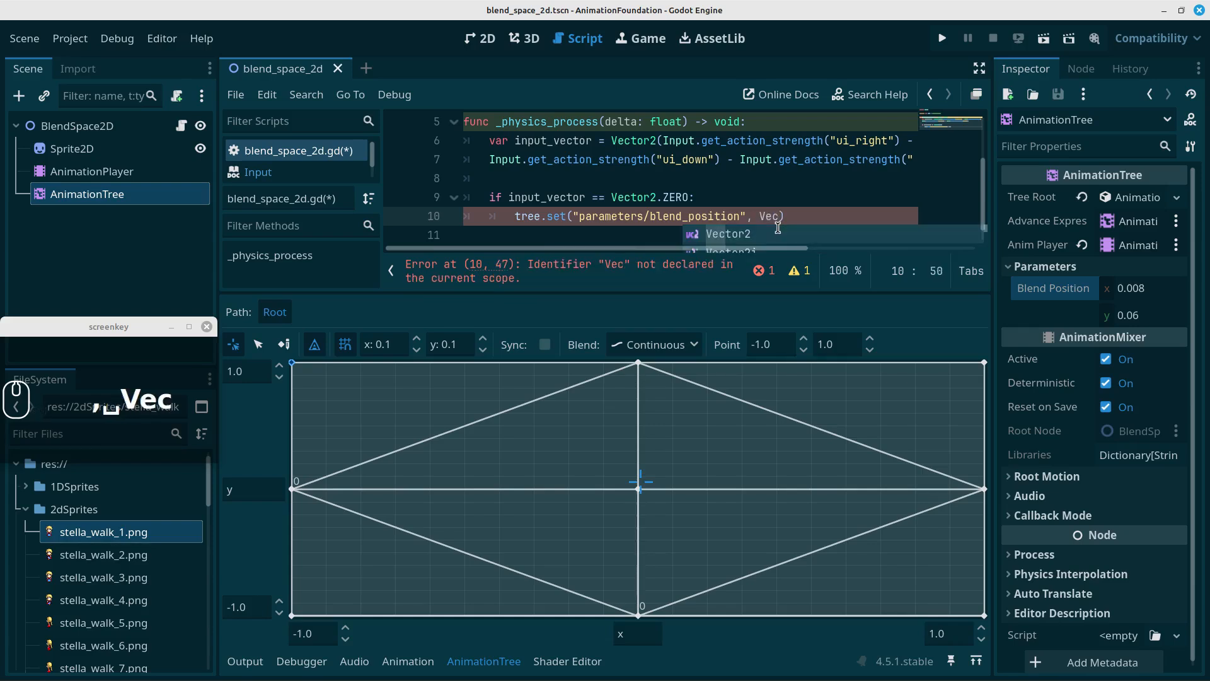
key("Return")
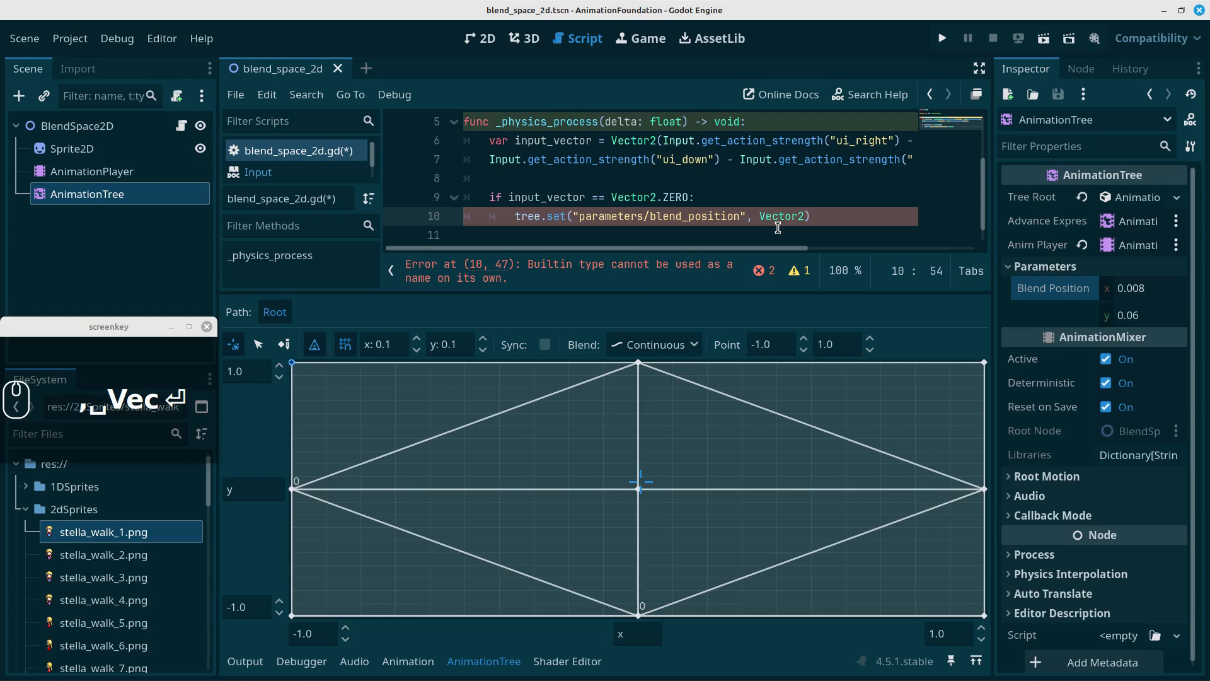
type(".Z")
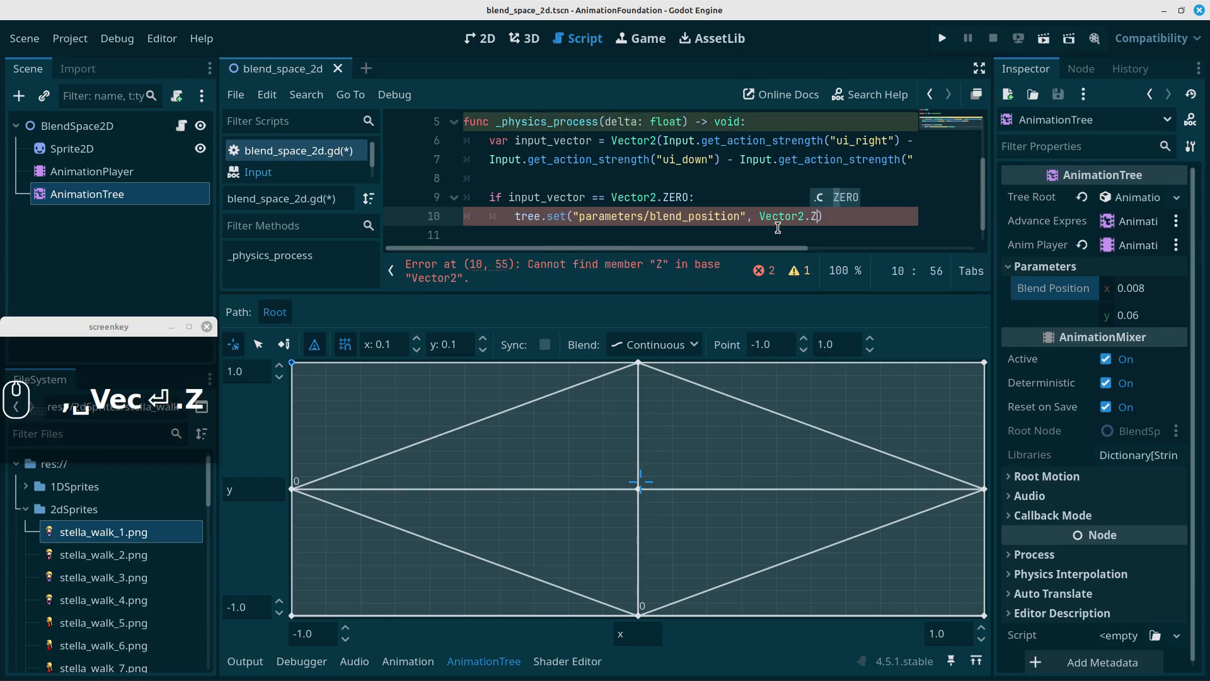
key("Return")
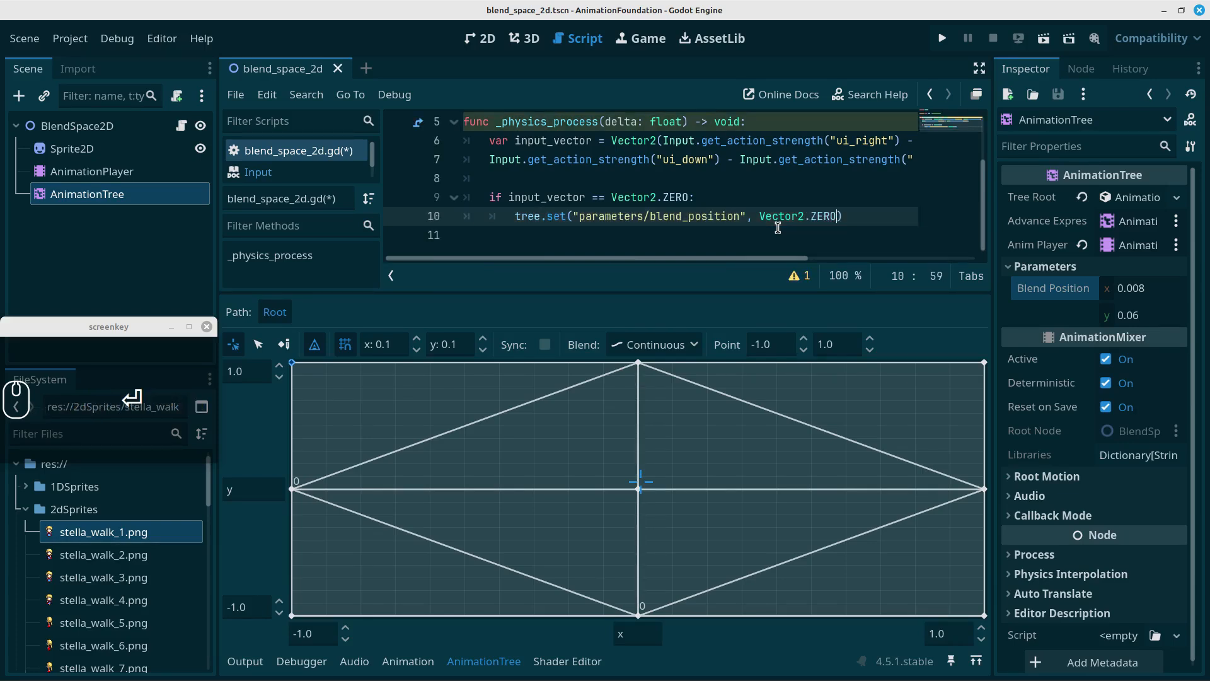
Leave a blank line after the if block and start a tree.set() call on line 12 at function-body indentation.
left_click(872, 214)
key("Return")
key("shift+Tab")
key("Return")
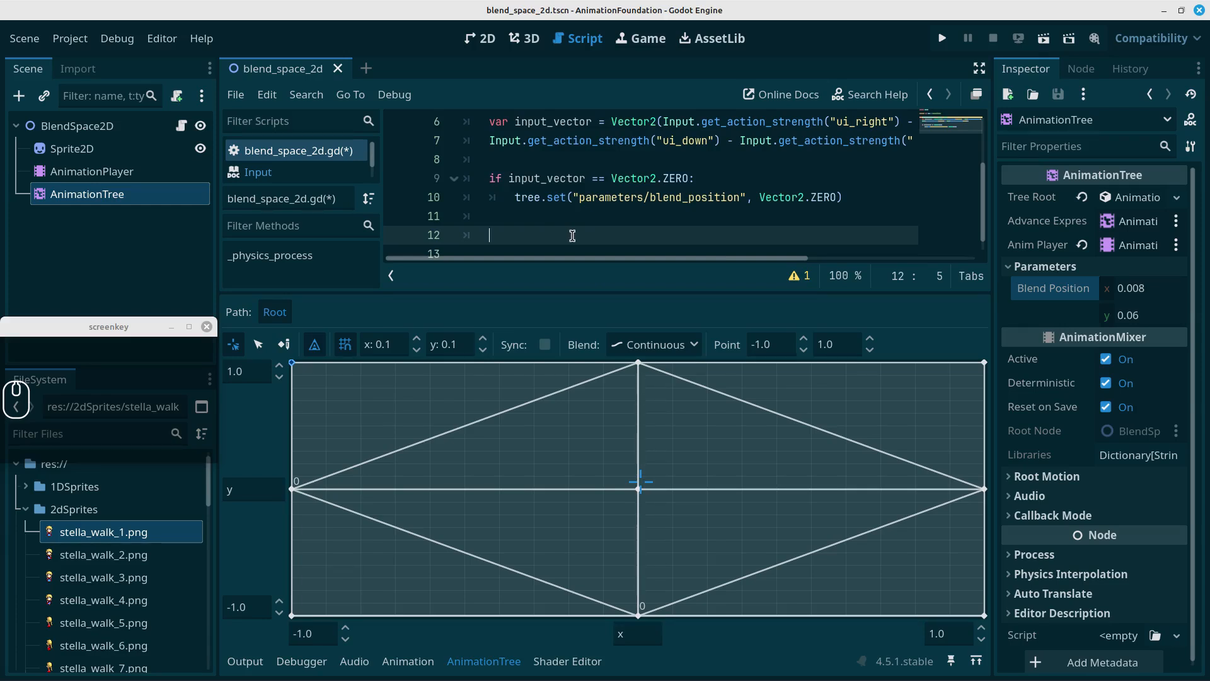
type("tree")
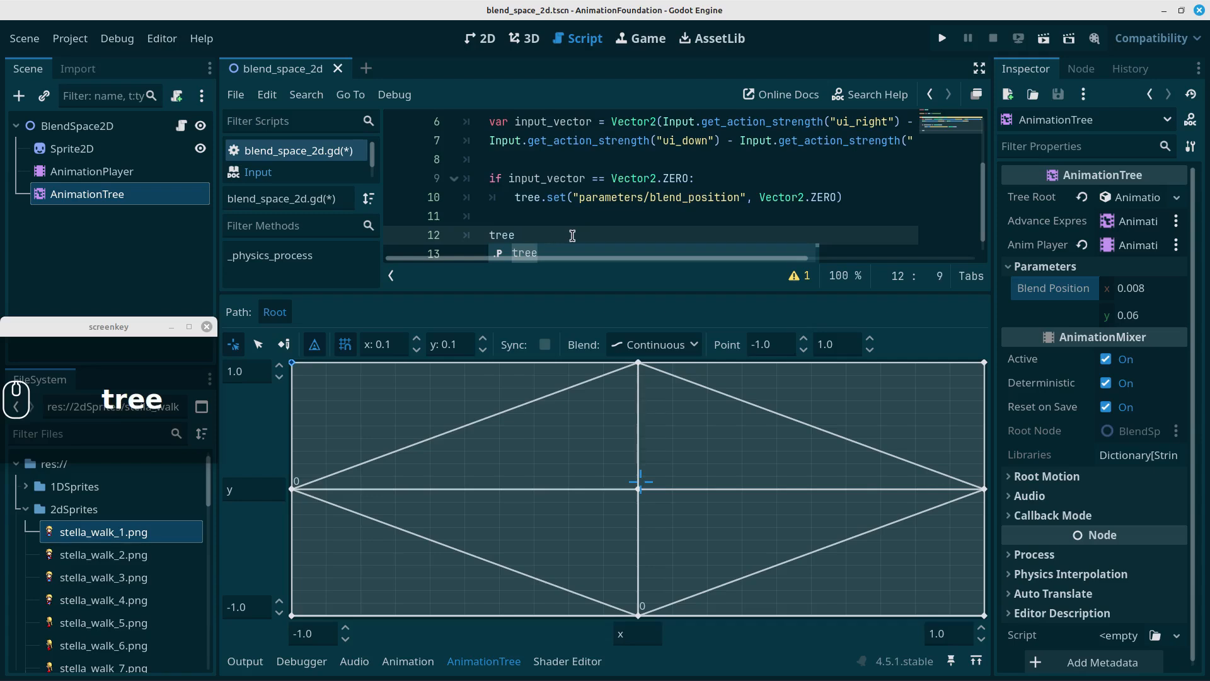
type(".set")
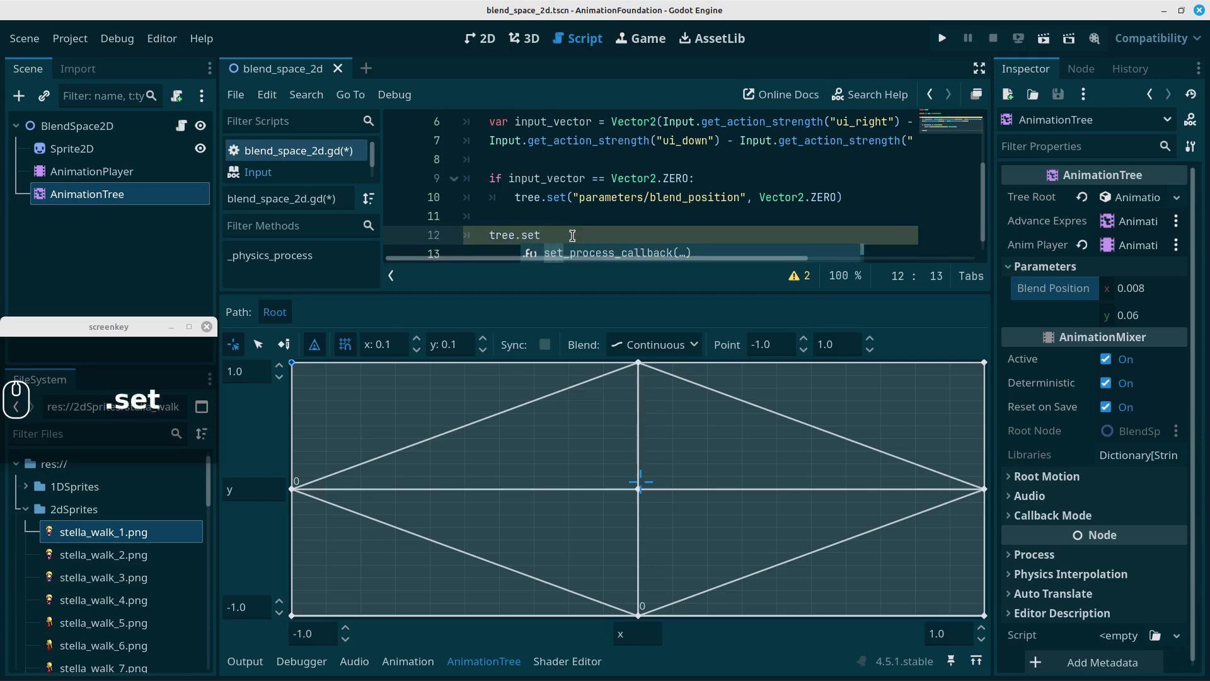
type("(")
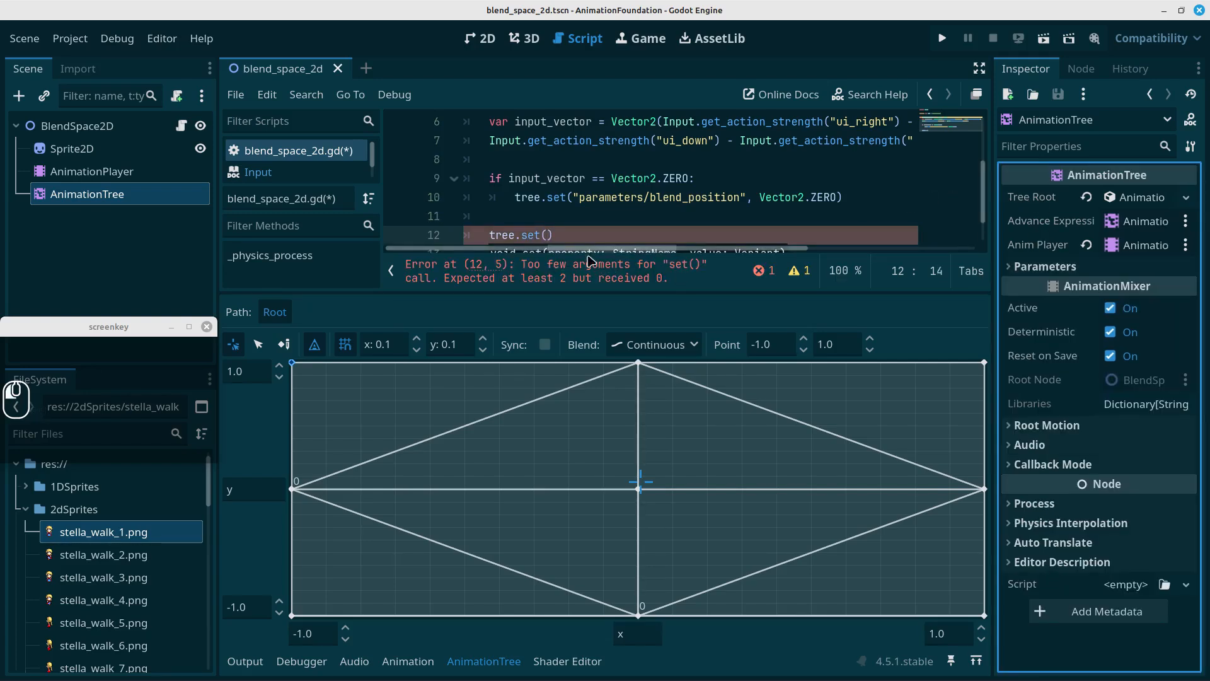
Insert the AnimationTree's Blend Position property path as the first argument of the line 12 call, followed by a comma.
left_click(1028, 276)
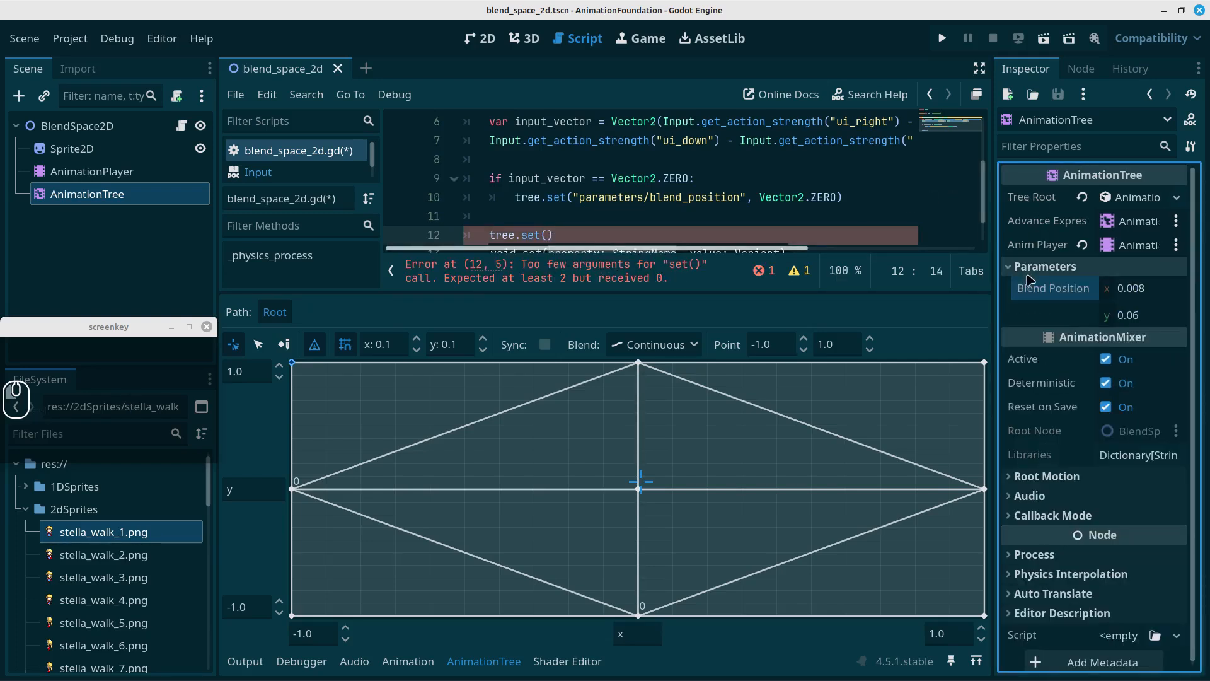
left_click_drag(1031, 290, 545, 234)
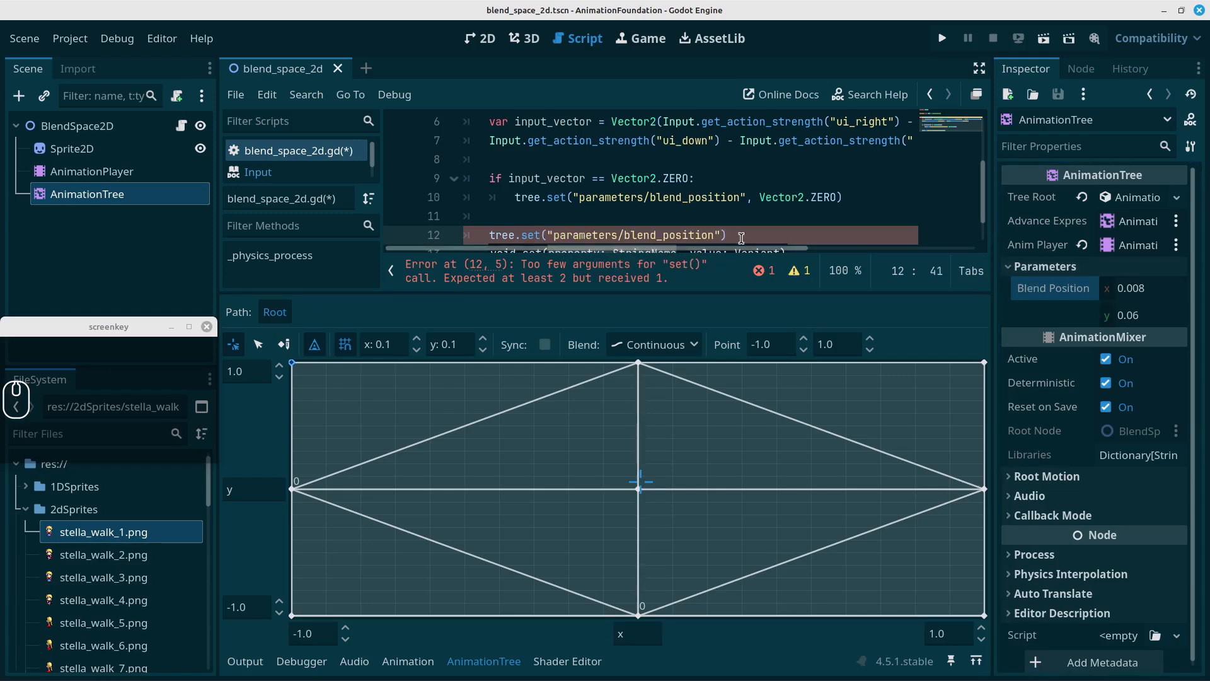
type(", ")
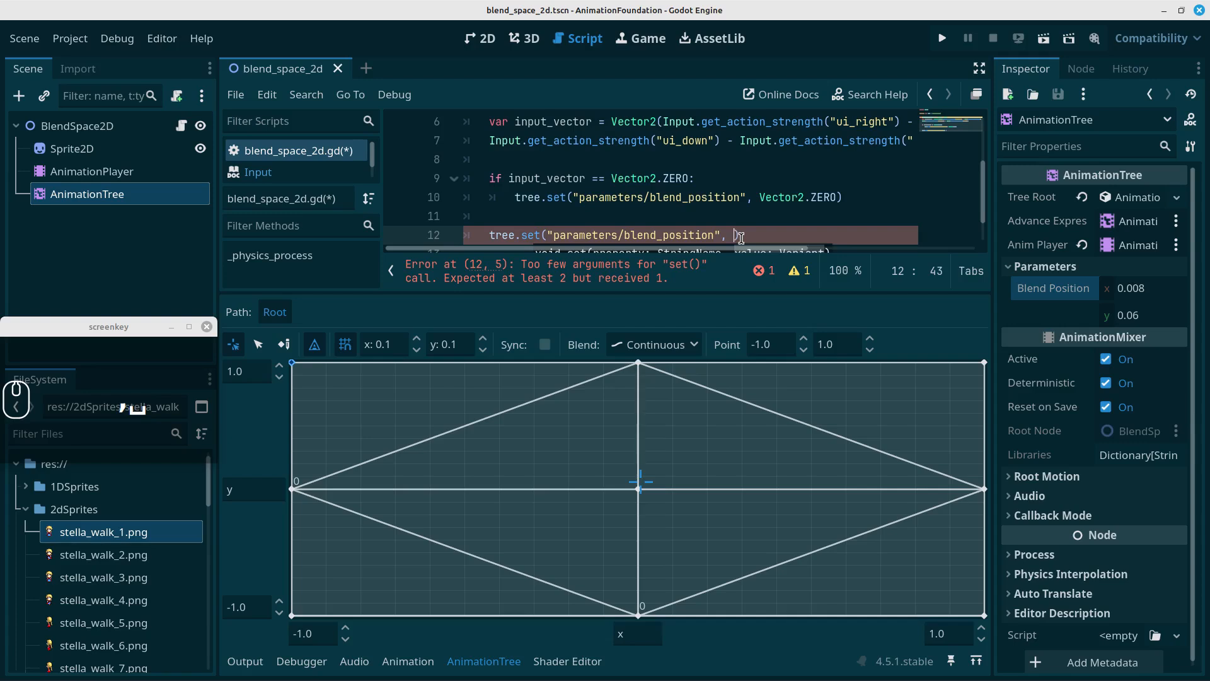
Complete the line 12 tree.set() call with input_vector.normalized() as its second argument.
type("ip")
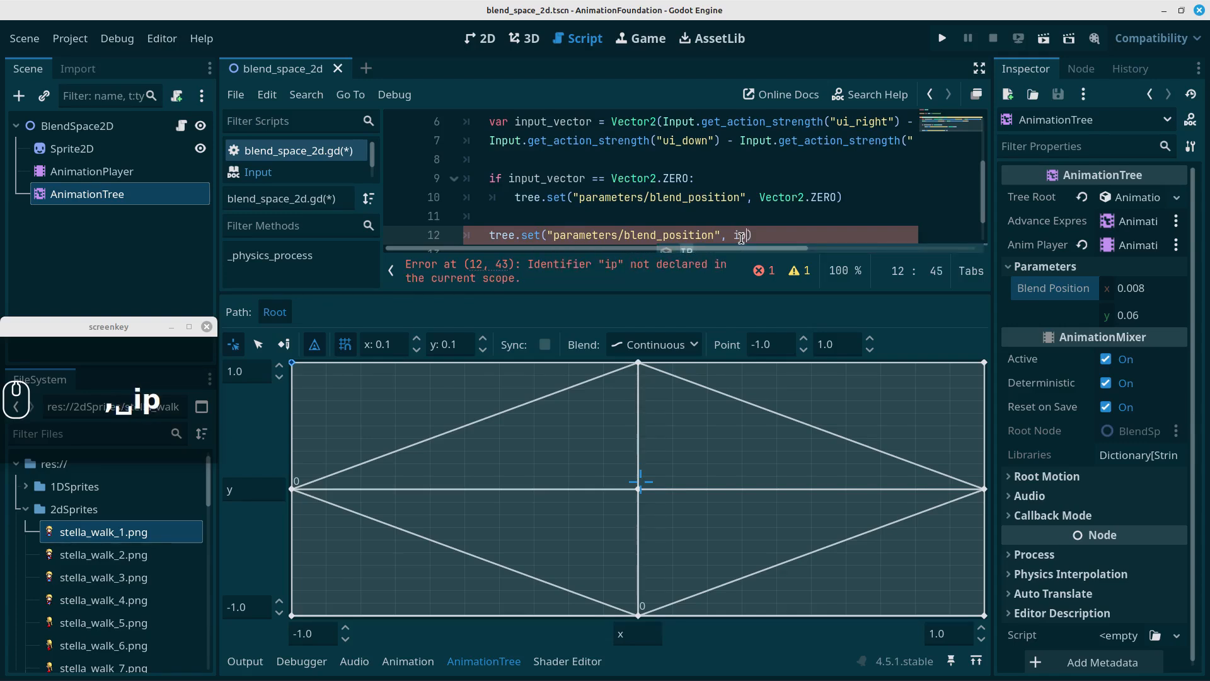
key("BackSpace")
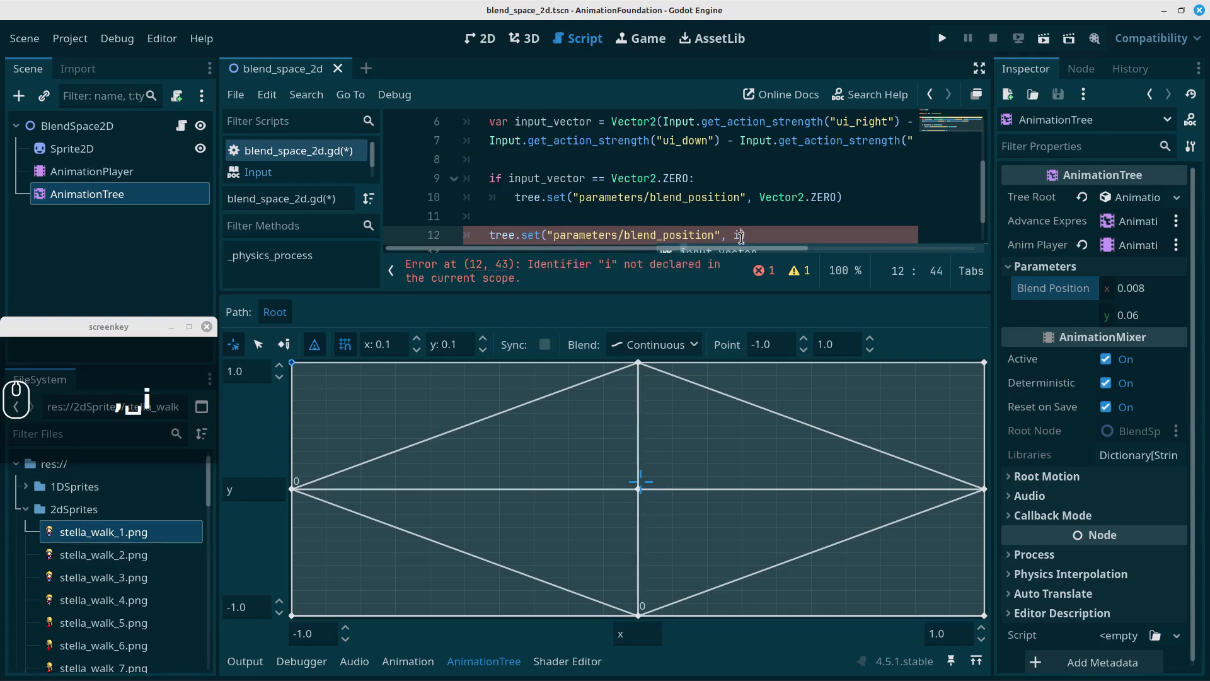
type("nput")
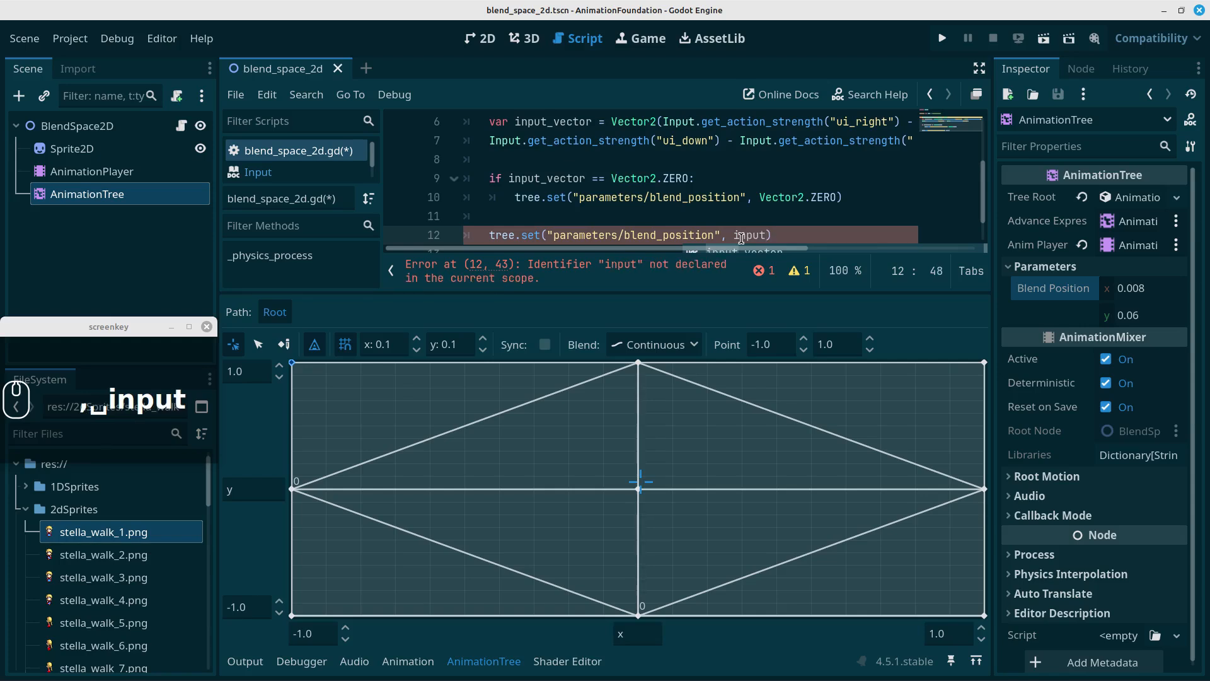
type("_")
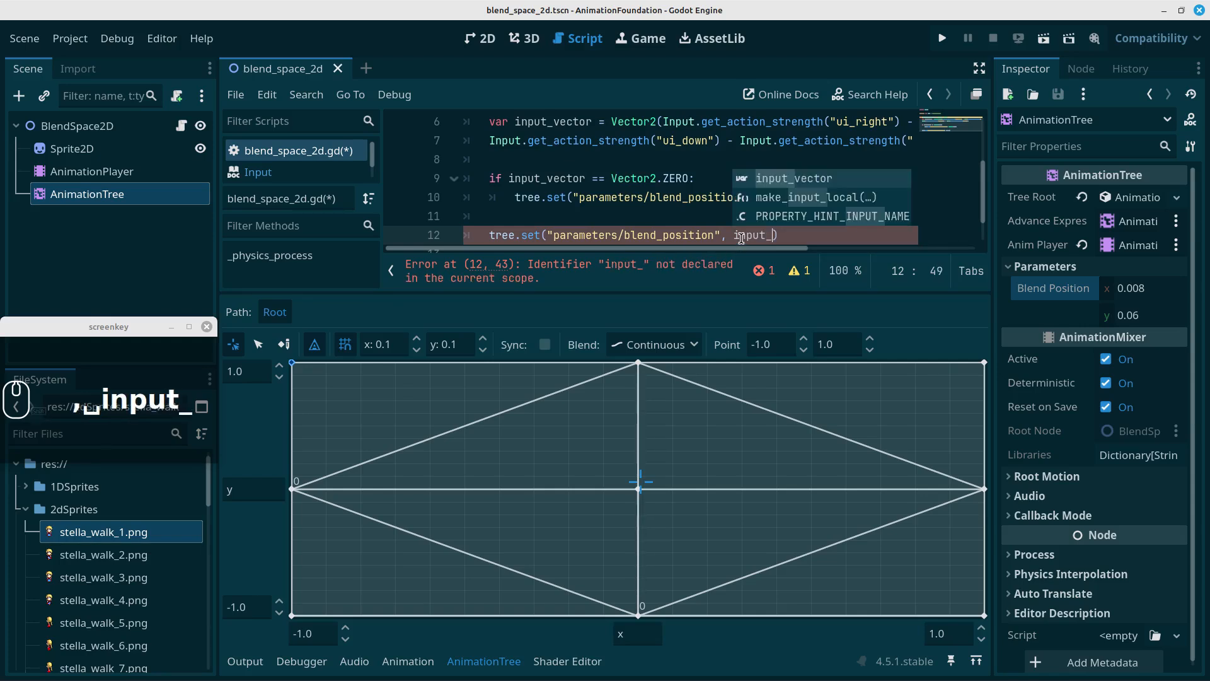
type("vector")
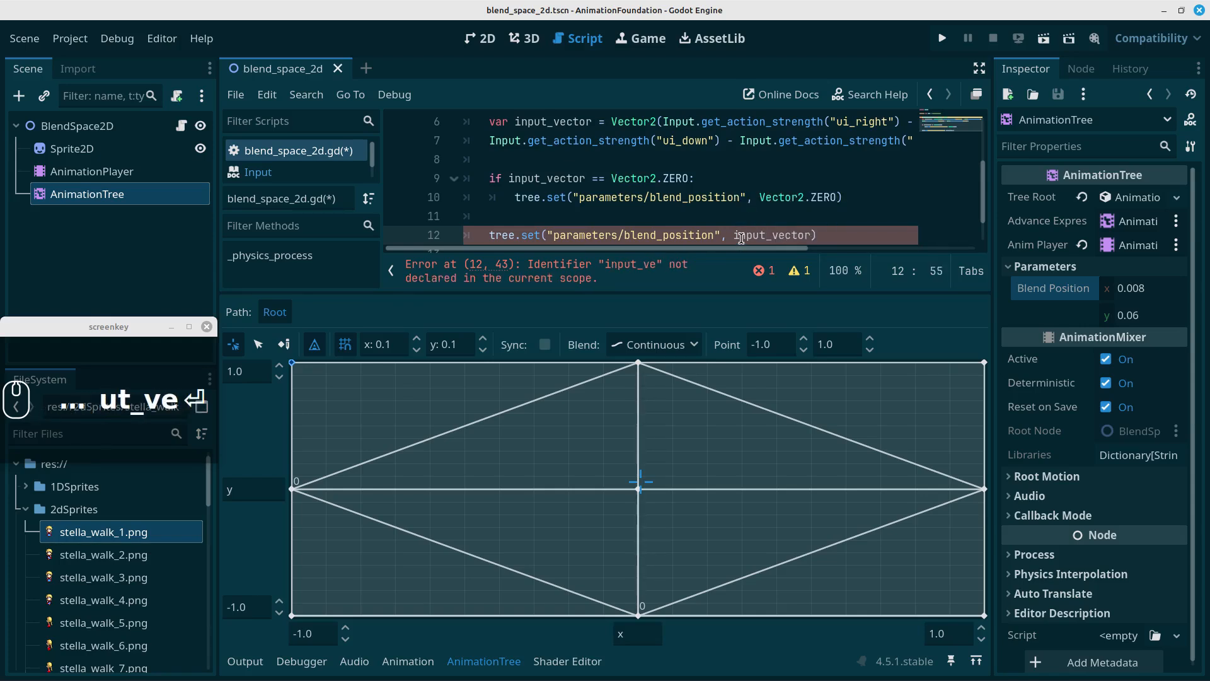
key("Return")
type(".")
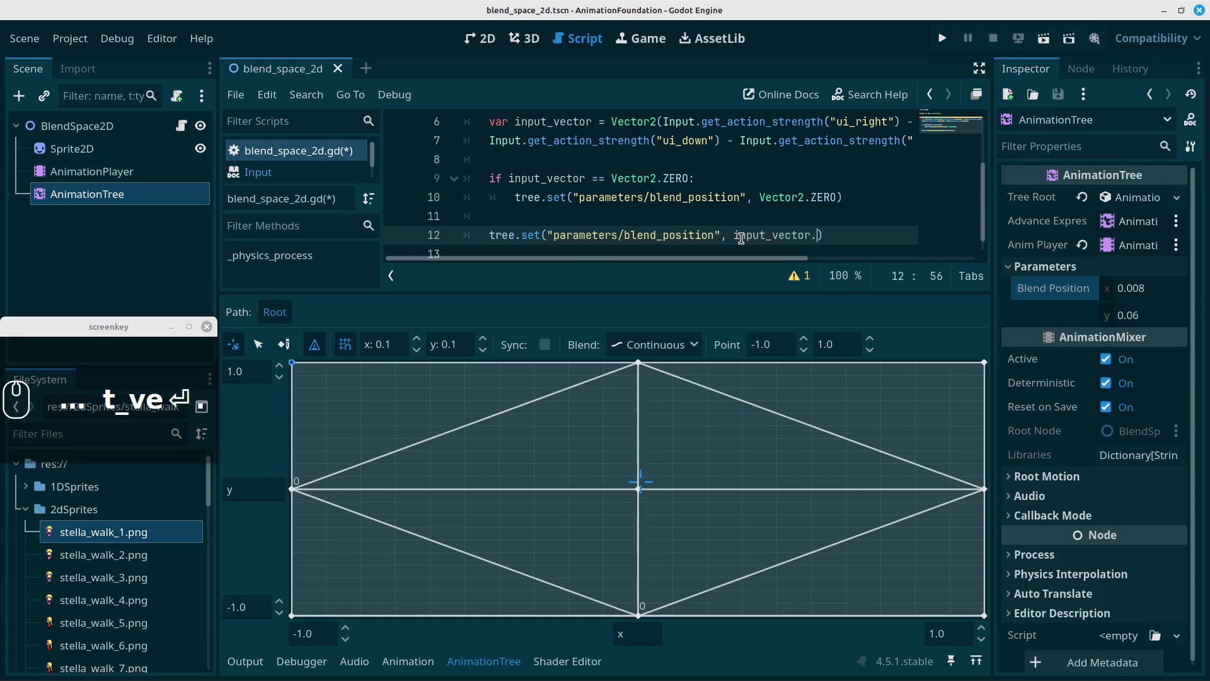
type("norm")
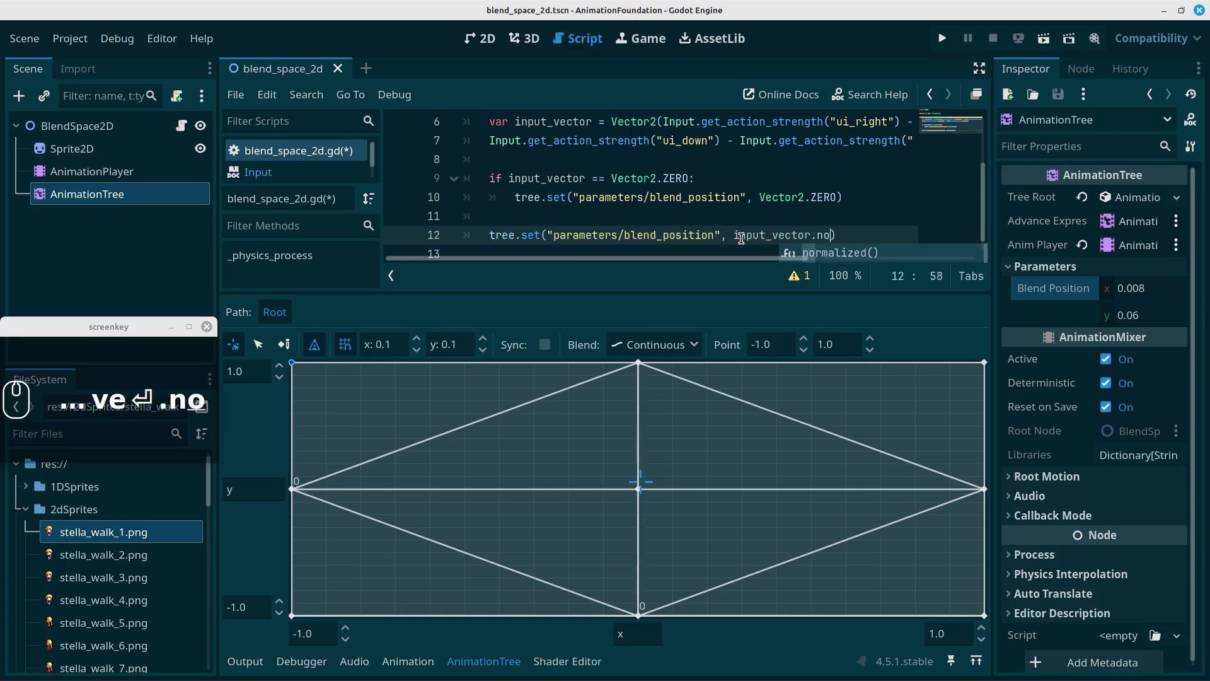
key("Return")
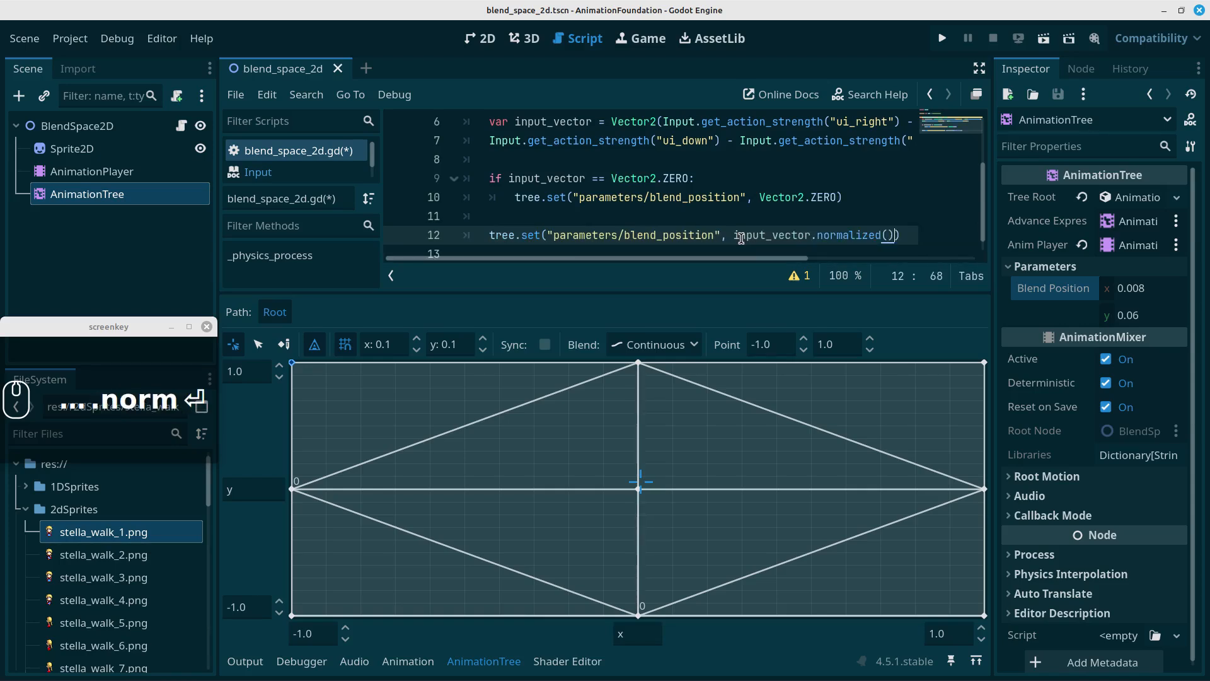
left_click(902, 236)
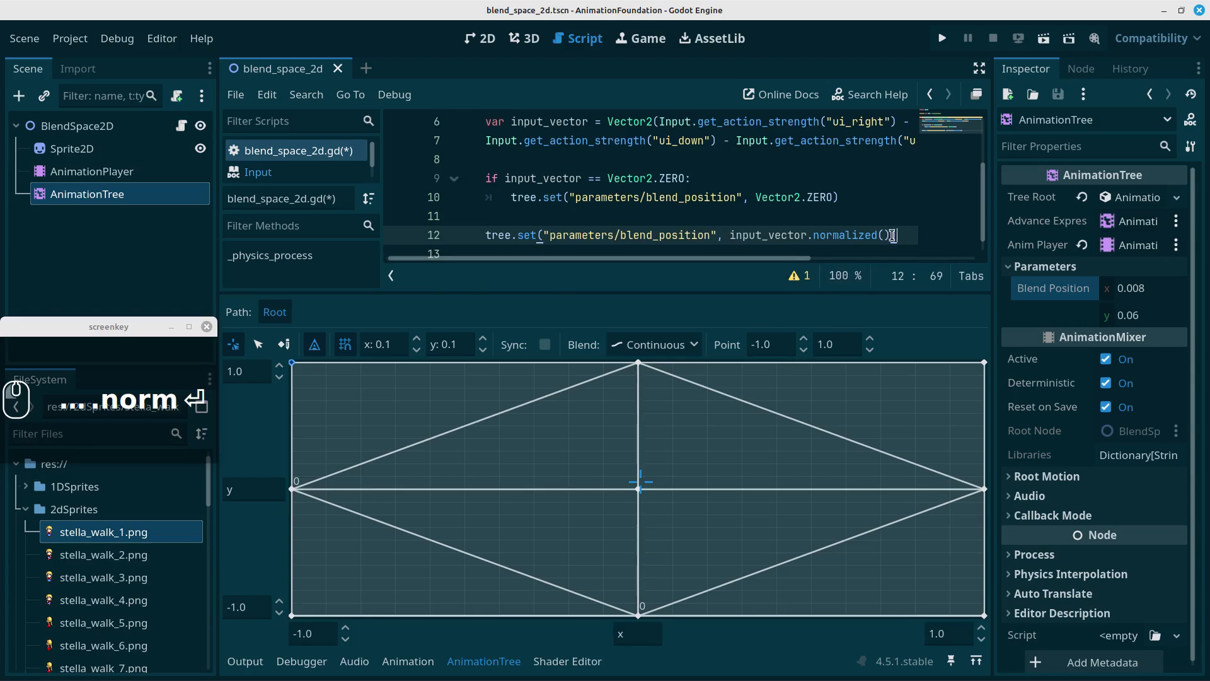
Rename the _physics_process parameter on line 5 to _delta and save the script.
scroll(700, 198, "up", 2)
scroll(734, 191, "down", 1)
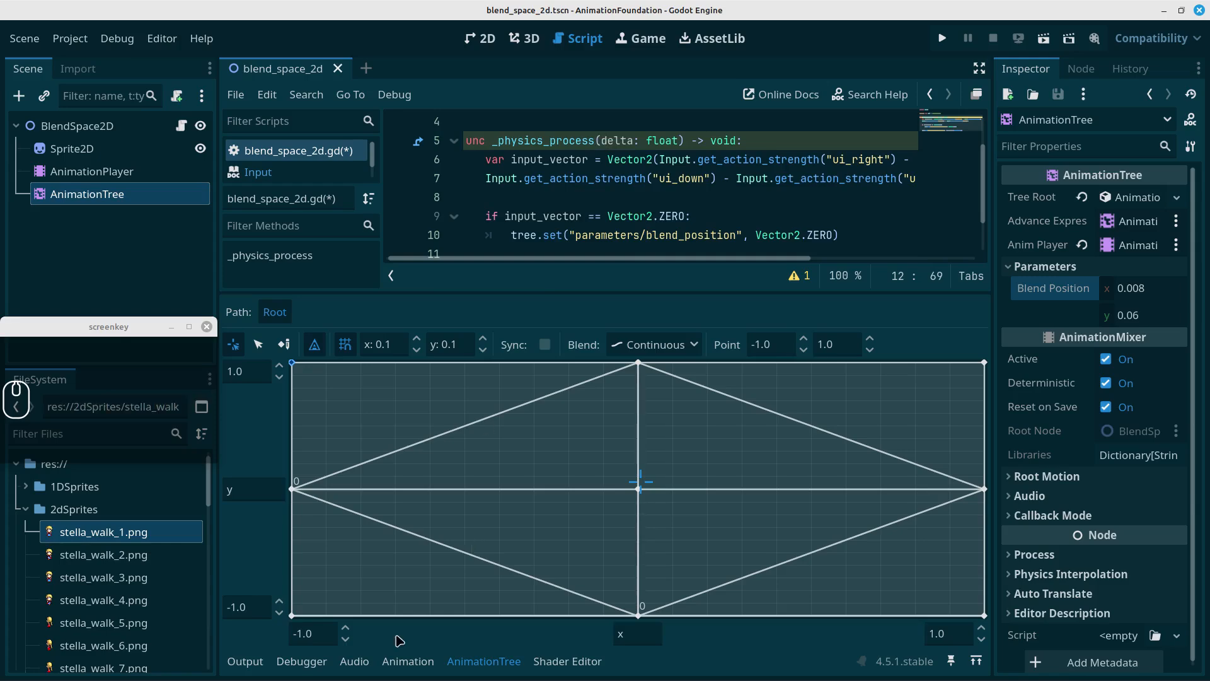
left_click(600, 140)
mouse_move(630, 162)
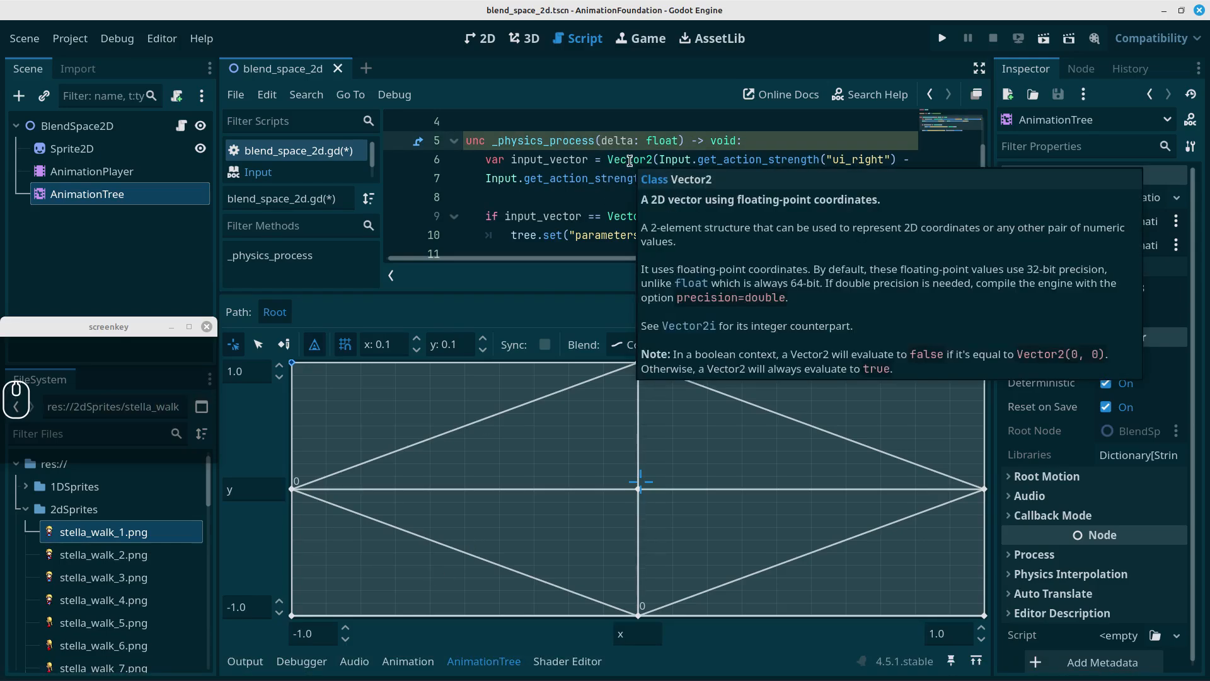
type("_")
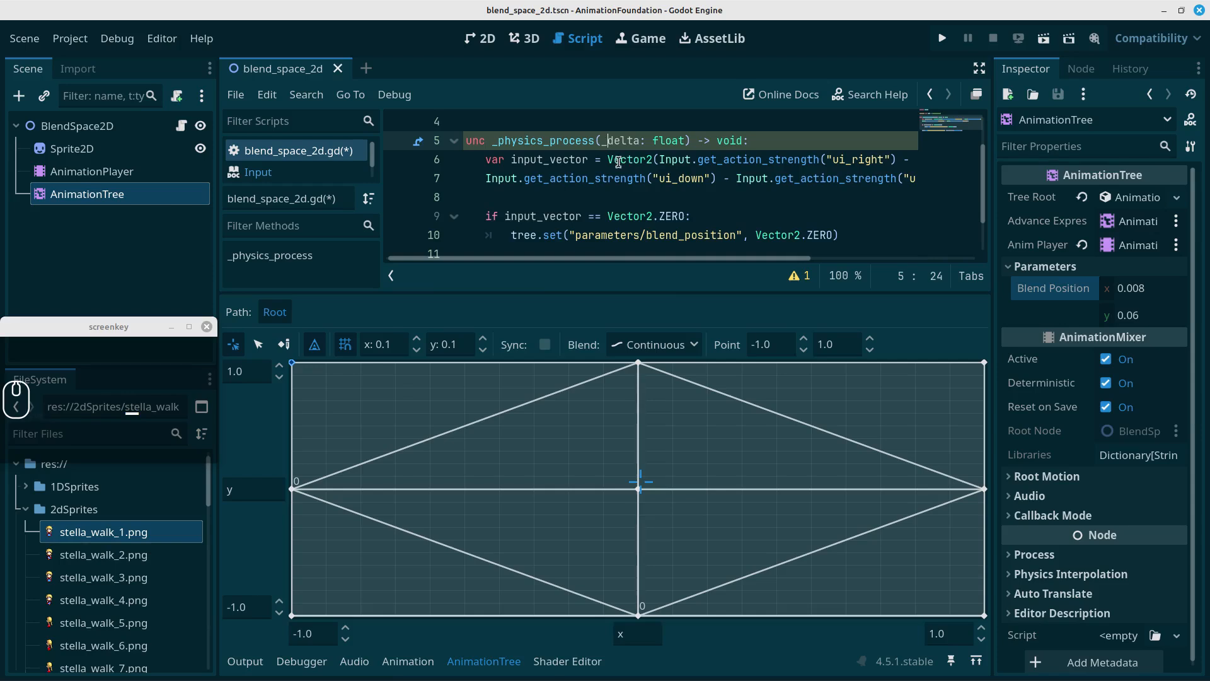
mouse_move(735, 189)
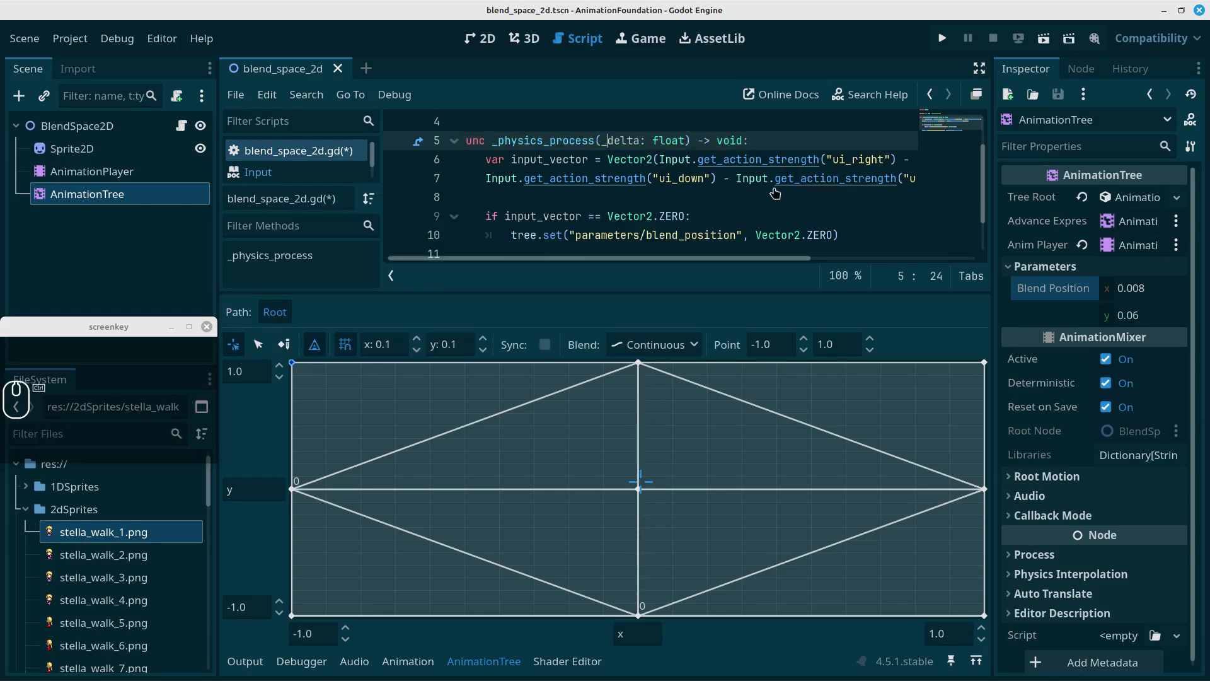
key("ctrl+s")
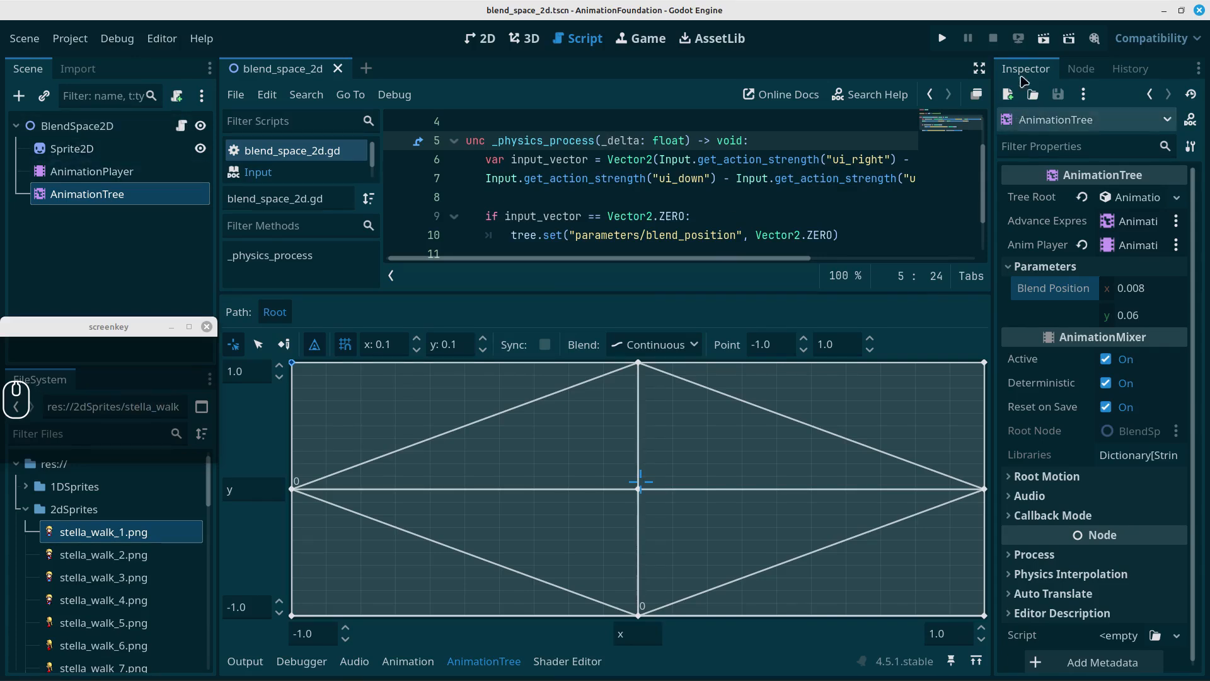
Run the current scene and test the character's walk animation with rightward input.
left_click(1044, 40)
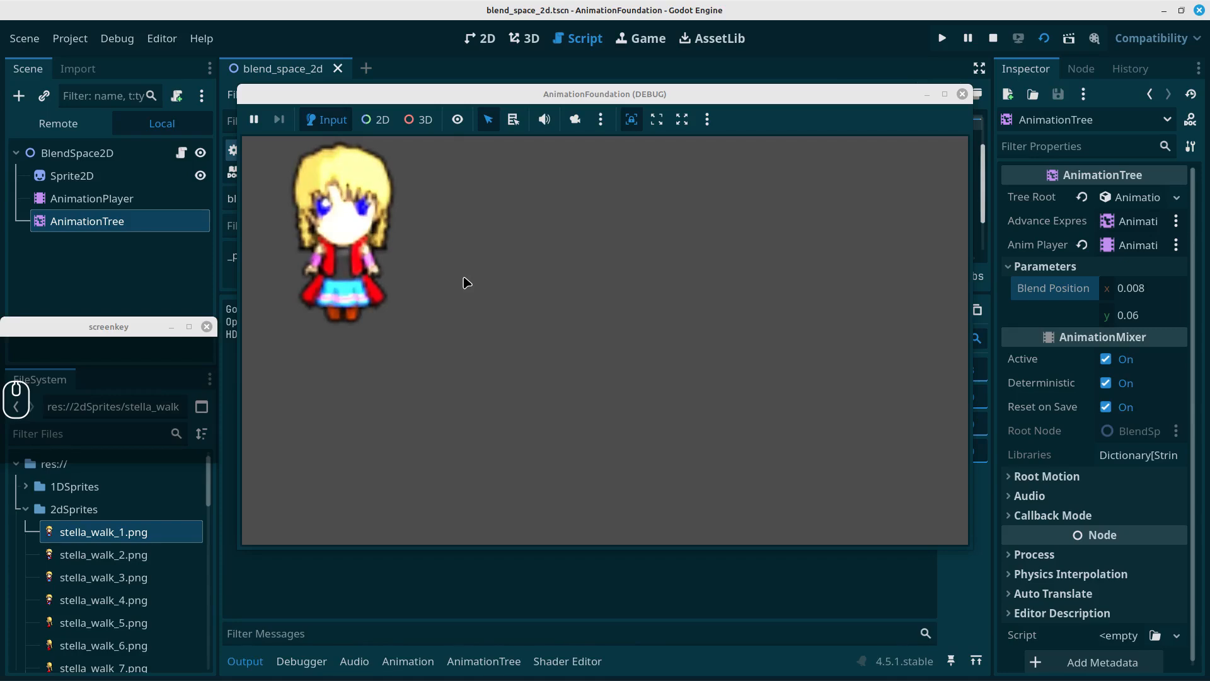
key("Right")
key("Right")
key("Right")
key("Right")
key("Right")
key("Right")
key("Right")
key("Right")
key("Right")
key("Right")
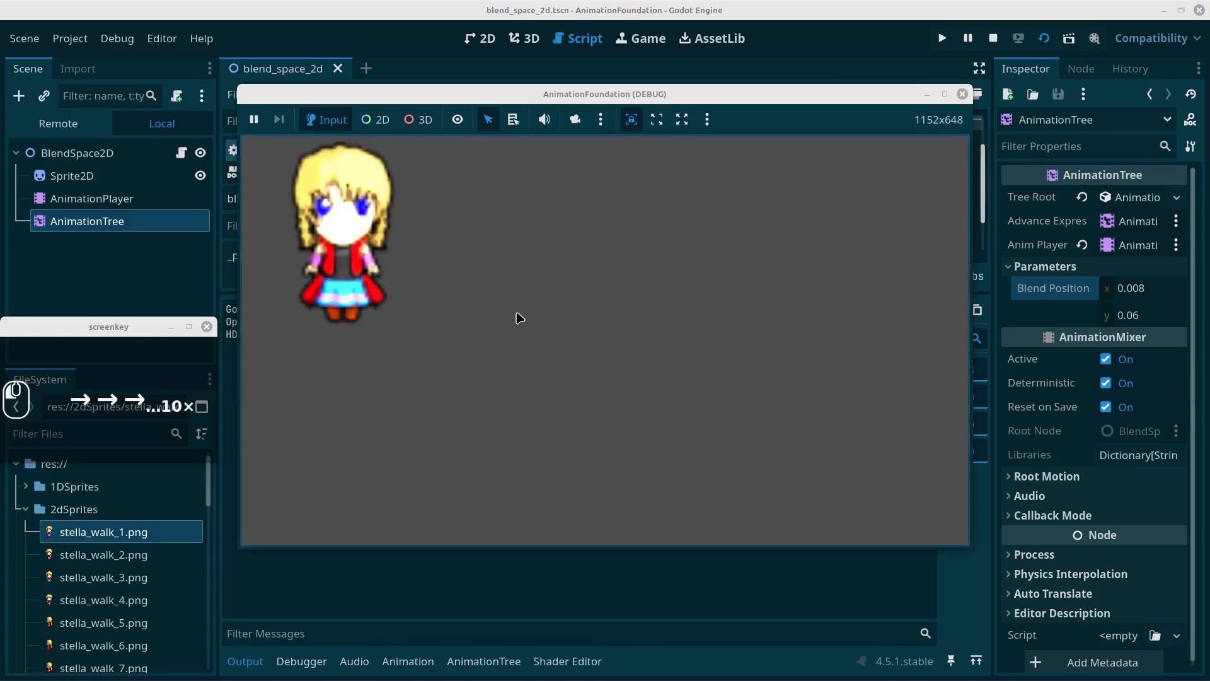
key("Right")
key("Right")
key("Right")
key("Right")
key("Right")
key("Right")
key("Right")
key("Right")
key("Right")
key("Right")
key("Right")
key("Right")
key("Right")
key("Right")
key("Right")
key("Right")
key("Right")
key("Right")
key("Right")
key("Right")
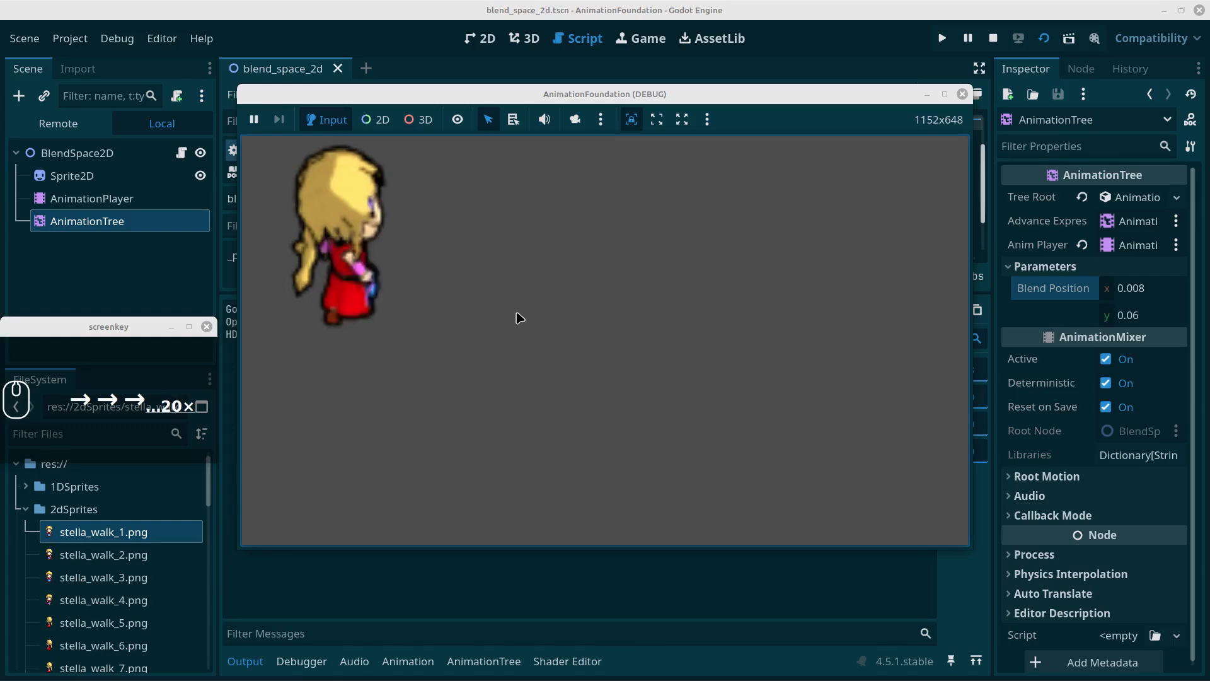
key("Right")
key("Right")
key("Right")
key("Right")
key("Right")
Test the character's walk animation with leftward input in the running scene.
key("Left")
key("Left")
key("Left")
key("Left")
key("Left")
key("Left")
key("Left")
key("Left")
key("Left")
key("Left")
key("Left")
key("Left")
key("Left")
key("Left")
key("Left")
key("Left")
key("Left")
key("Left")
key("Left")
key("Left")
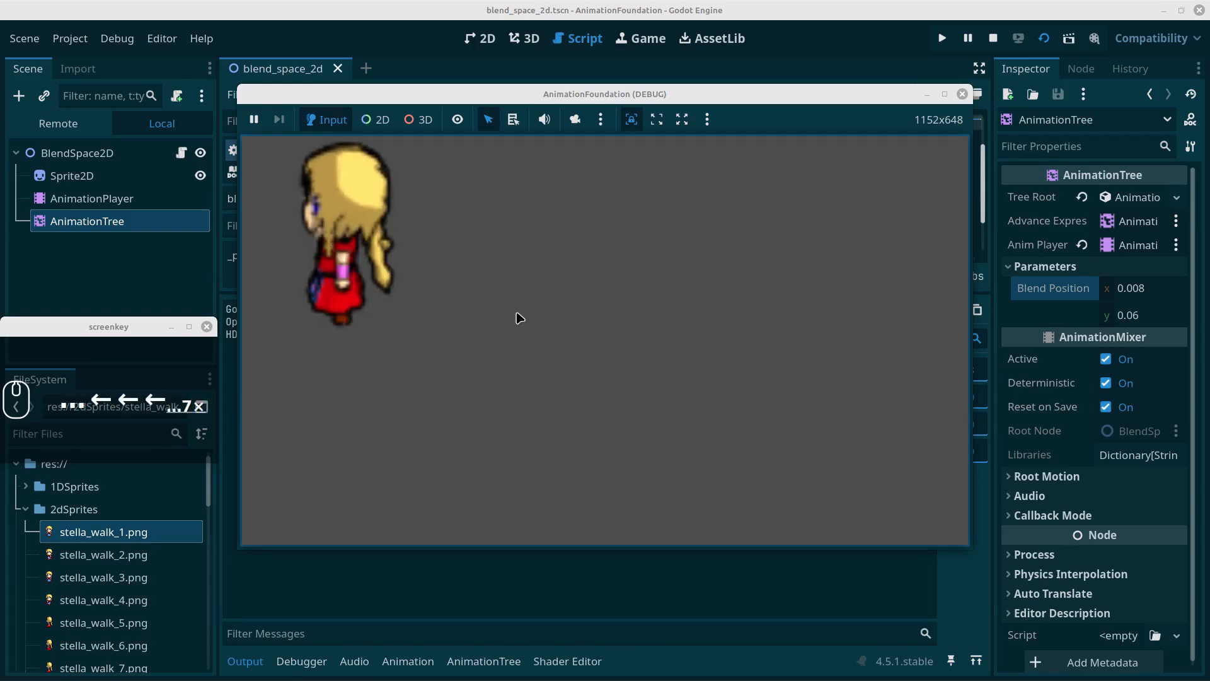
Test the character's walk animation with upward input in the running scene.
key("Up")
key("Up")
key("Up")
key("Up")
key("Up")
key("Up")
key("Up")
key("Up")
key("Up")
key("Up")
key("Up")
key("Up")
key("Up")
key("Up")
key("Up")
key("Up")
key("Up")
key("Up")
key("Up")
key("Up")
key("Up")
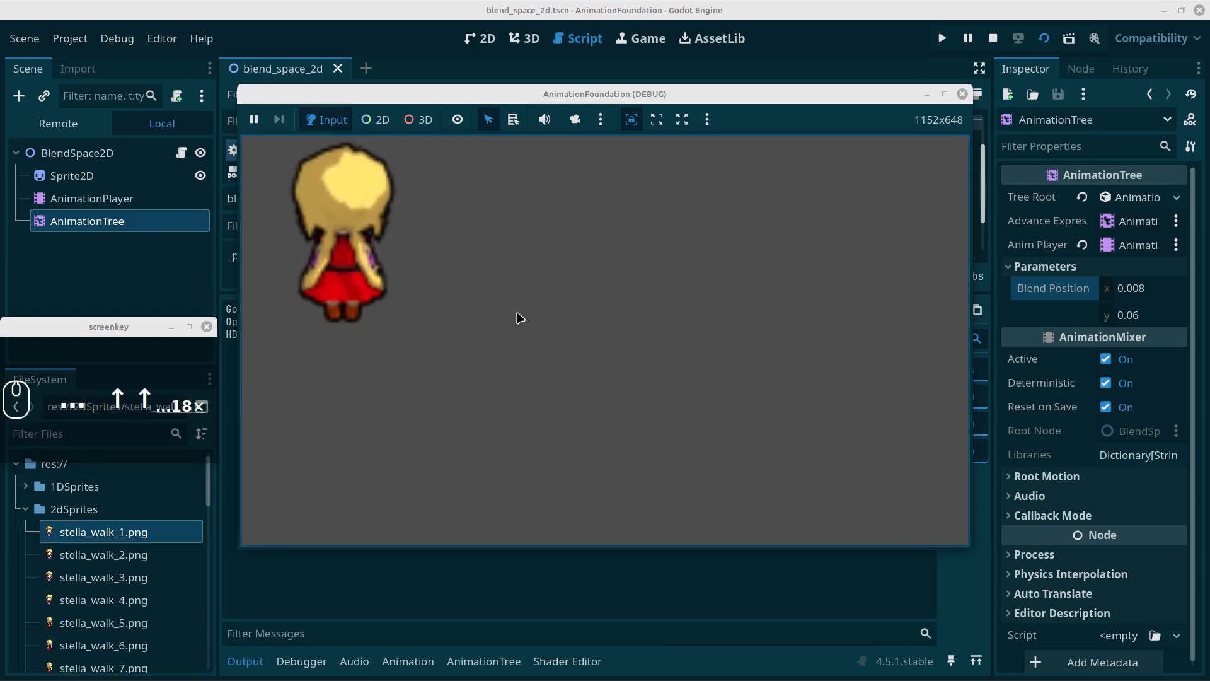
Test the character's walk animation with downward input in the running scene.
key("Down")
key("Down")
key("Down")
key("Down")
key("Down")
key("Down")
key("Down")
key("Down")
key("Down")
key("Down")
key("Down")
key("Down")
key("Down")
key("Down")
key("Down")
key("Down")
key("Down")
key("Down")
key("Down")
key("Down")
key("Down")
key("Down")
key("Down")
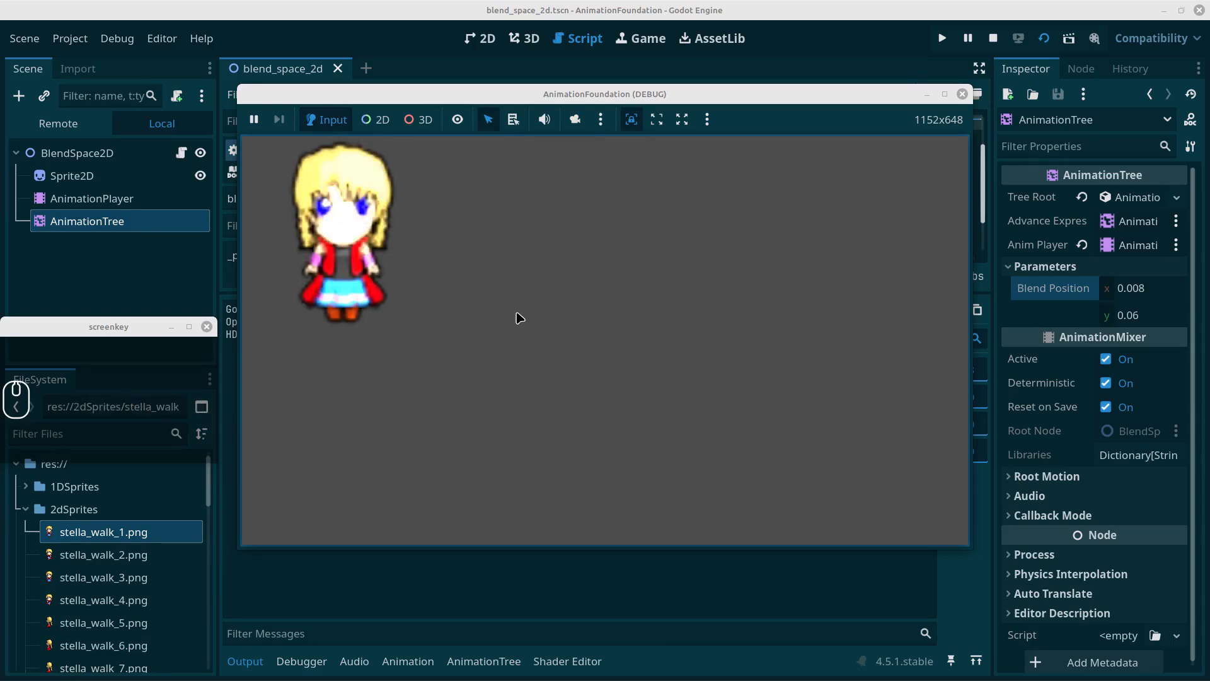
Test the character's walk animation with combined upward and rightward input in the running scene.
key("Right")
key("Up")
key("Up")
key("Up")
key("Up")
key("Up")
key("Up")
key("Up")
key("Up")
key("Up")
key("Up")
key("Up")
key("Up")
key("Up")
key("Up")
key("Up")
key("Up")
key("Up")
key("Up")
key("Up")
key("Up")
key("Up")
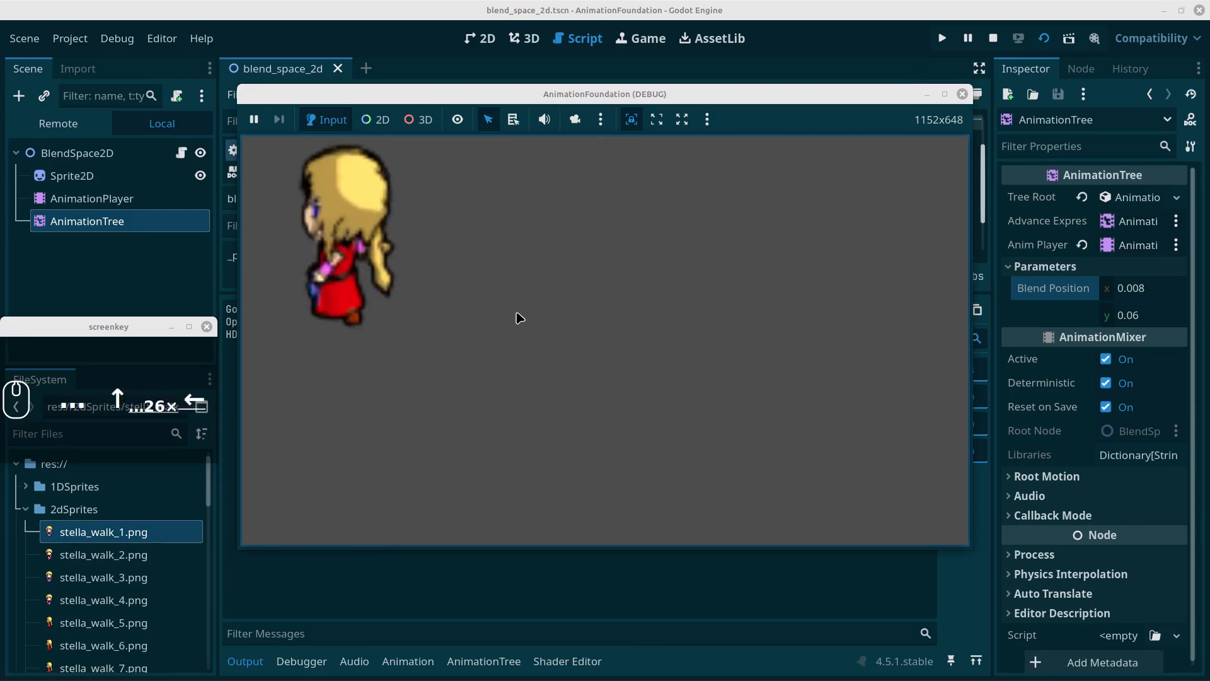
Test the character's walk animation with combined upward and leftward input in the running scene.
key("Up")
key("Up")
key("Up")
key("Up")
key("Up")
key("Up")
key("Up")
key("Up")
key("Up")
key("Up")
key("Up")
key("Up")
key("Up")
key("Up")
Test the character's walk animation with combined downward and leftward input in the running scene.
key("Down")
key("Left")
key("Left")
key("Left")
key("Left")
key("Left")
key("Left")
key("Left")
key("Left")
key("Left")
key("Left")
key("Left")
key("Left")
key("Left")
key("Left")
key("Left")
key("Left")
key("Left")
key("Left")
key("Left")
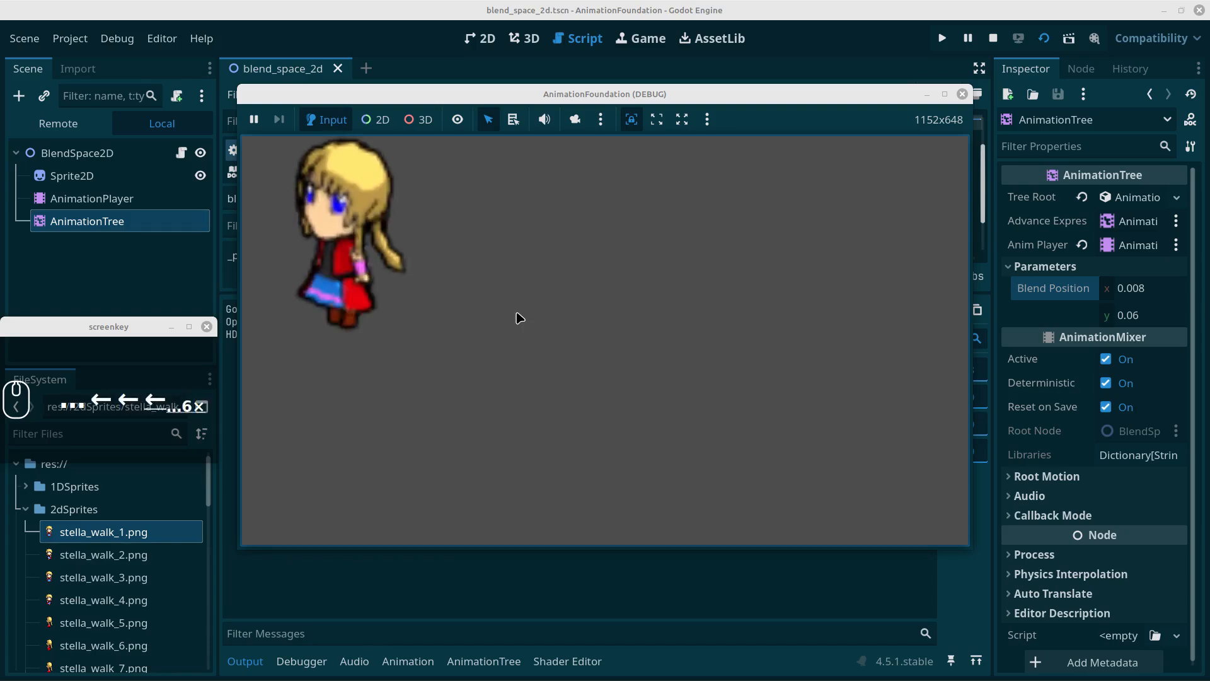
Test the character's walk animation with combined downward and rightward input in the running scene.
key("Right")
key("Down")
key("Down")
key("Down")
key("Down")
key("Down")
key("Down")
key("Down")
key("Down")
key("Down")
key("Down")
key("Down")
key("Down")
key("Down")
key("Down")
key("Down")
key("Down")
key("Down")
key("Down")
key("Down")
key("Down")
key("Down")
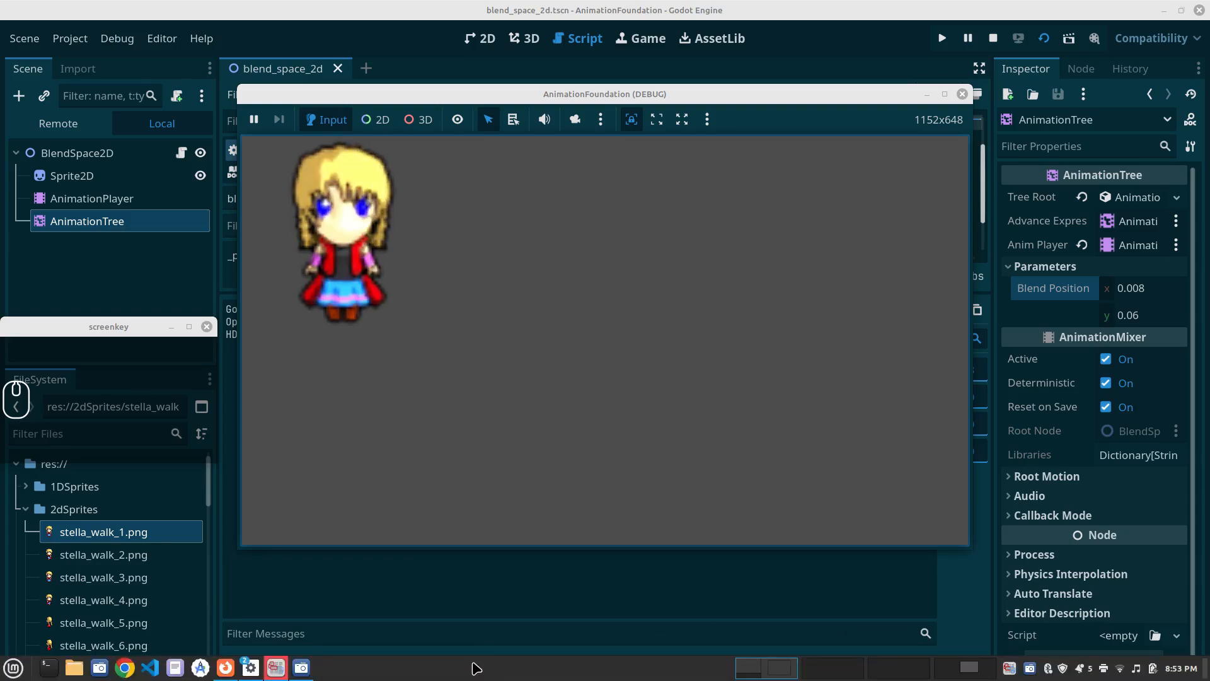
Show the AnimationTree's blend space and pick its centre point with the point selection tool.
left_click(487, 662)
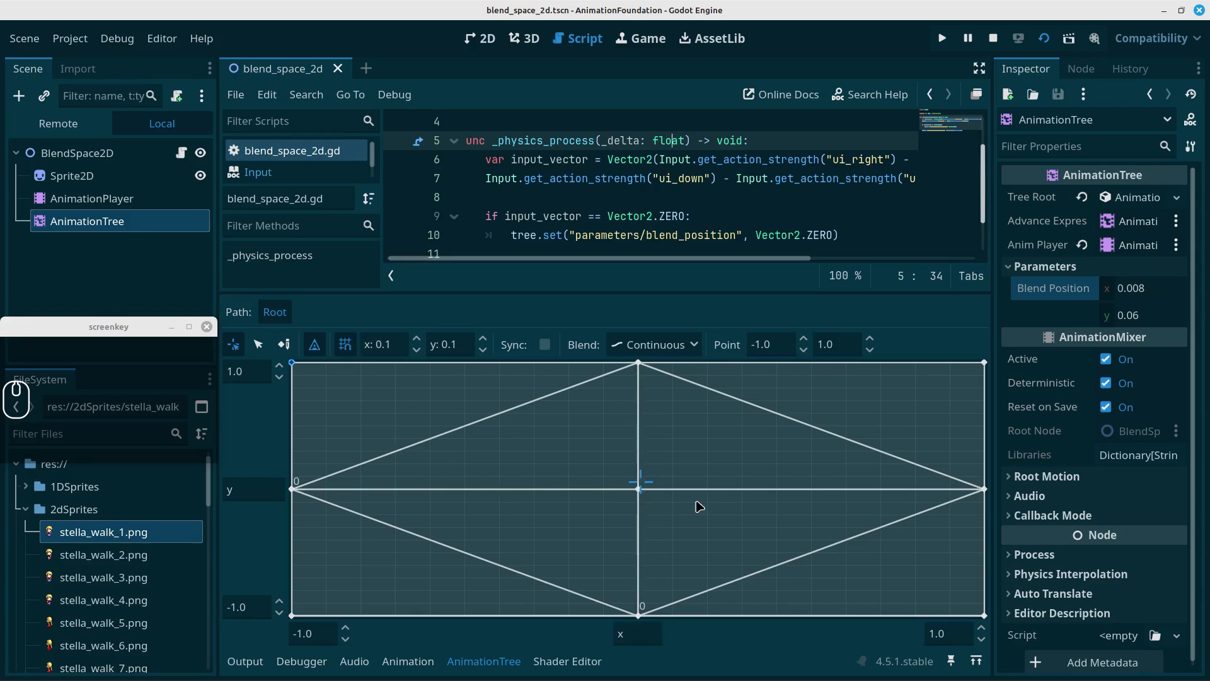
left_click(259, 344)
left_click(636, 486)
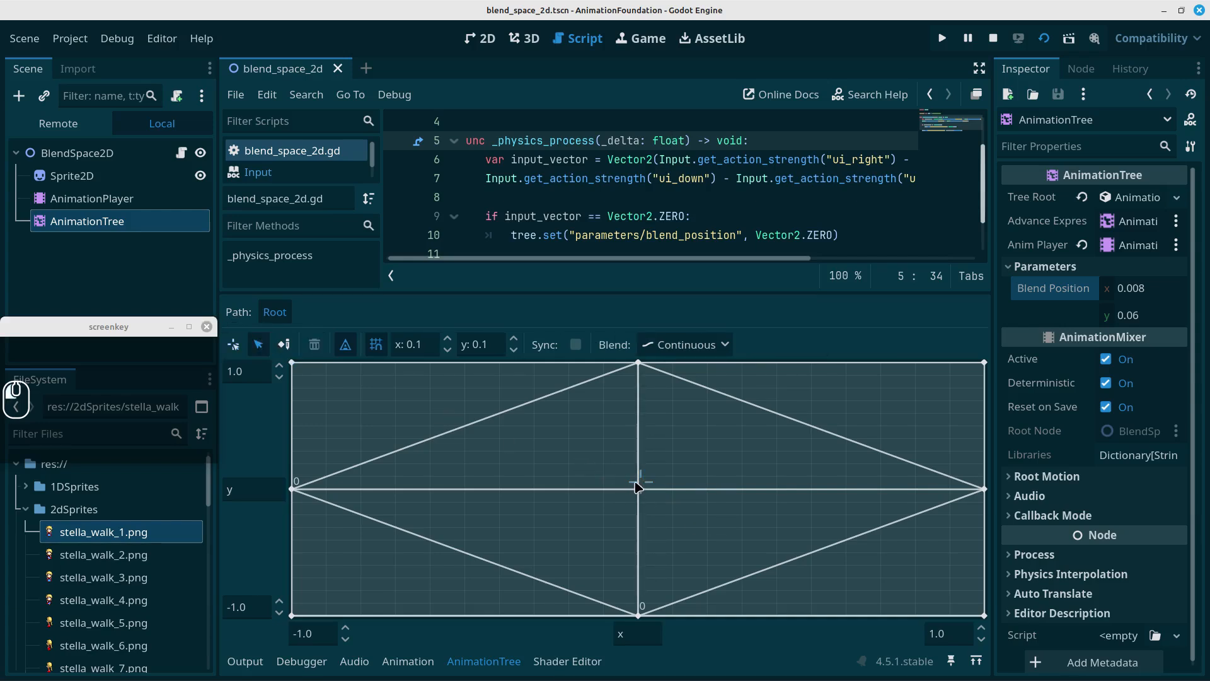
Preview blend positions very close to the centre point of the blend space.
left_click(234, 345)
mouse_move(640, 477)
left_mouse_down()
mouse_move(630, 472)
mouse_move(640, 492)
mouse_move(642, 482)
left_mouse_up()
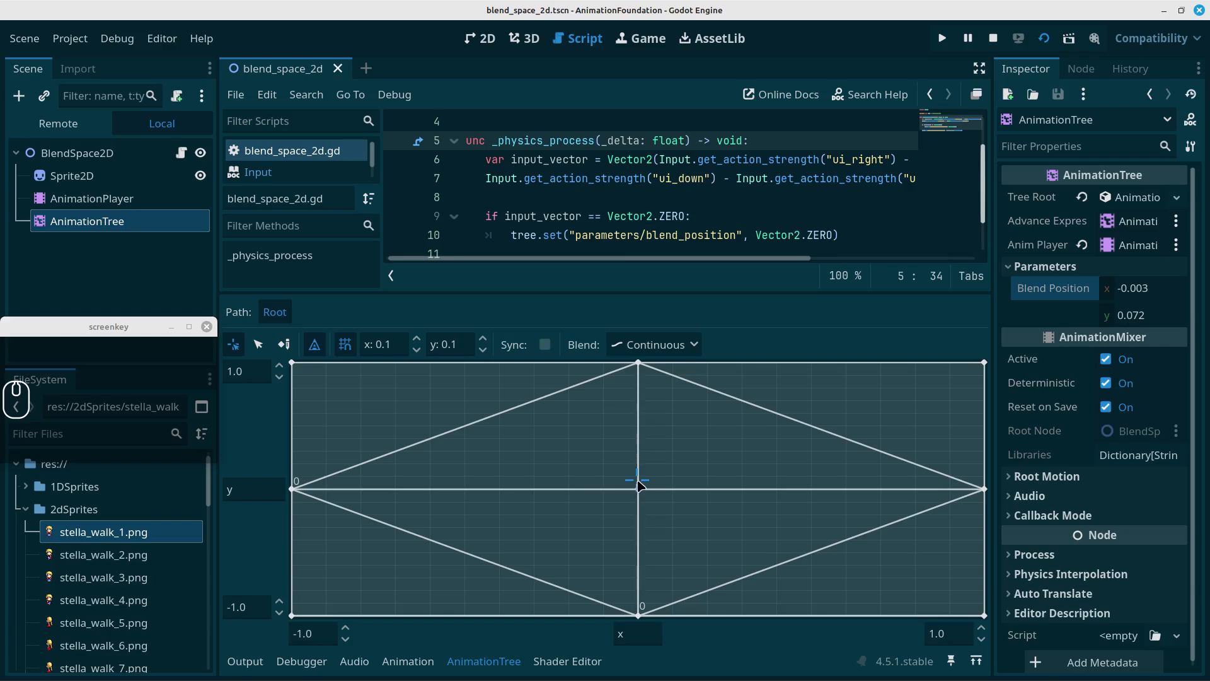
left_click(638, 480)
left_click_drag(637, 479, 639, 480)
Try blend positions on different sides of the centre point, finishing at about x -0.094, y 0.117.
left_click(637, 503)
left_click(604, 489)
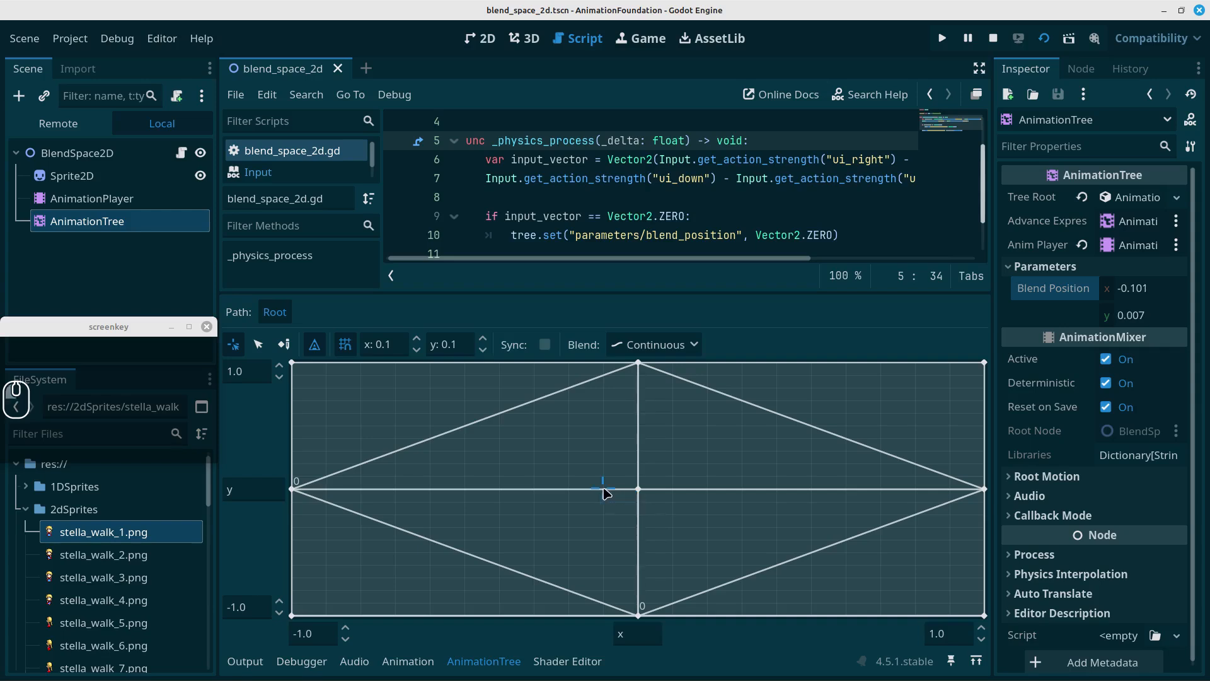
left_click(672, 489)
left_click(672, 474)
left_click(605, 474)
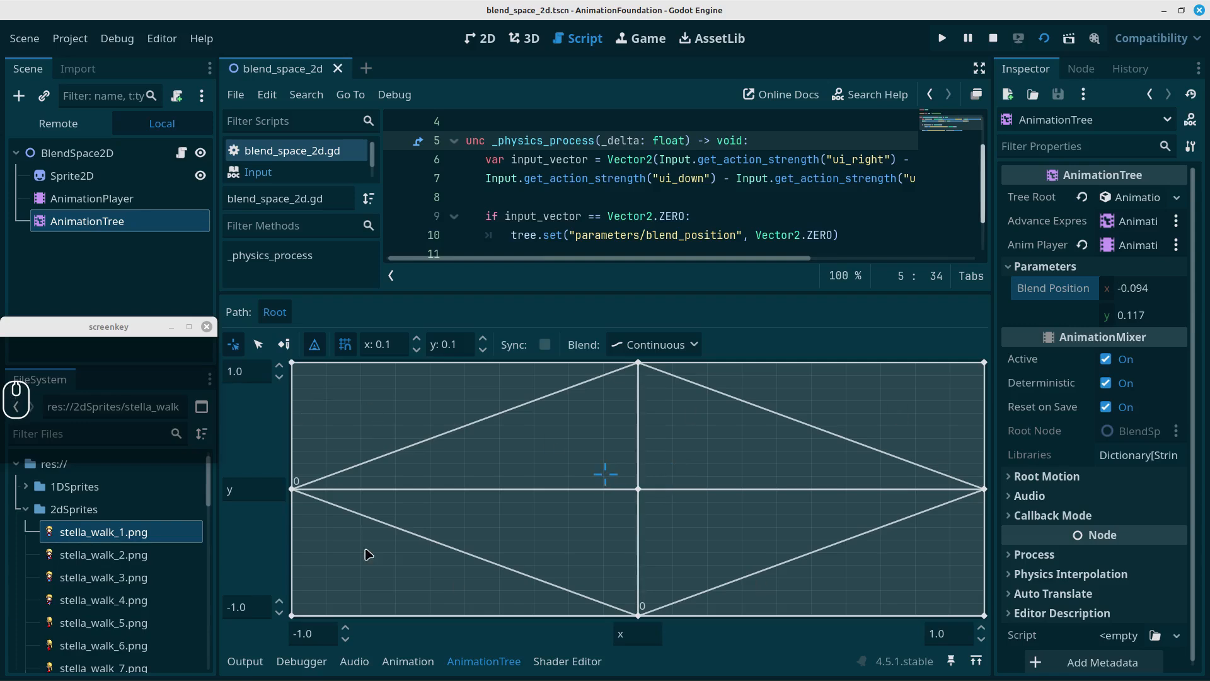